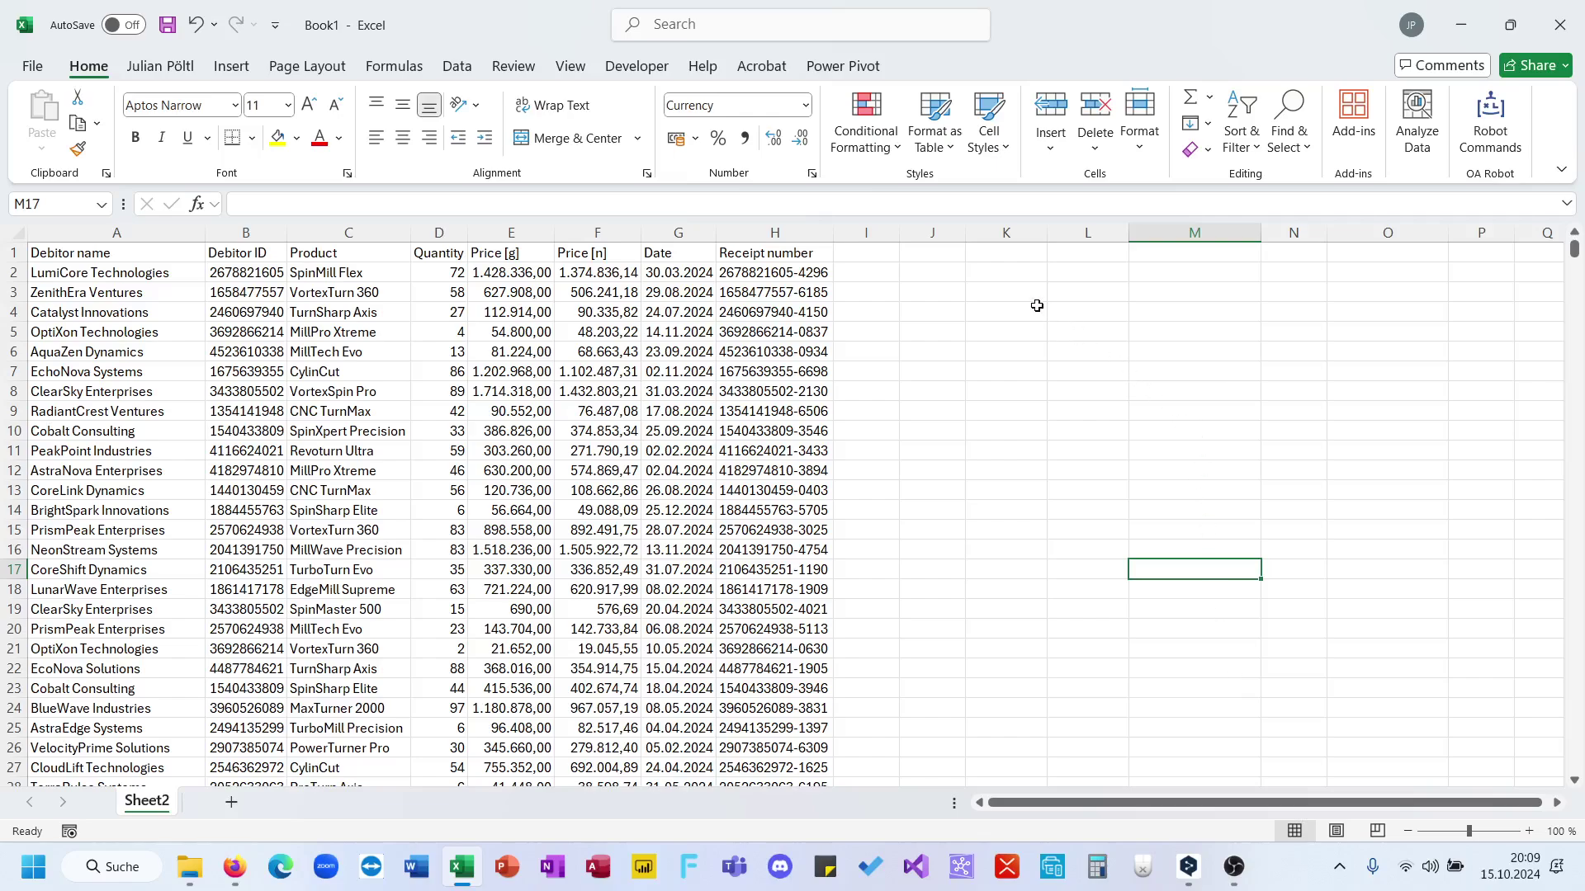
Step: Check how far the gross price data in column E extends
click(1066, 271)
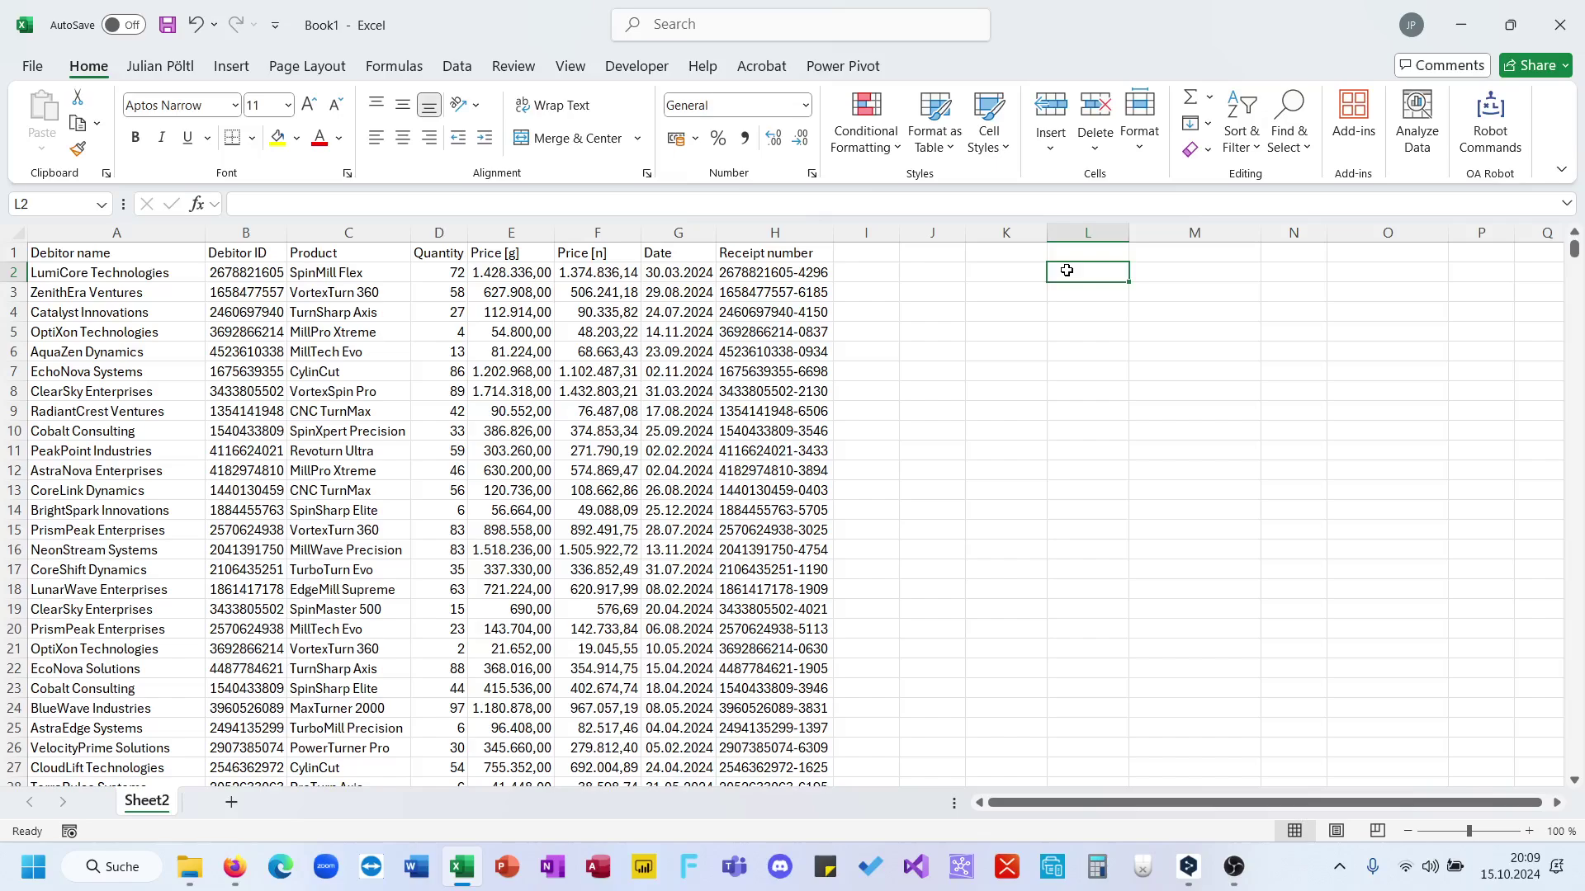
click(482, 447)
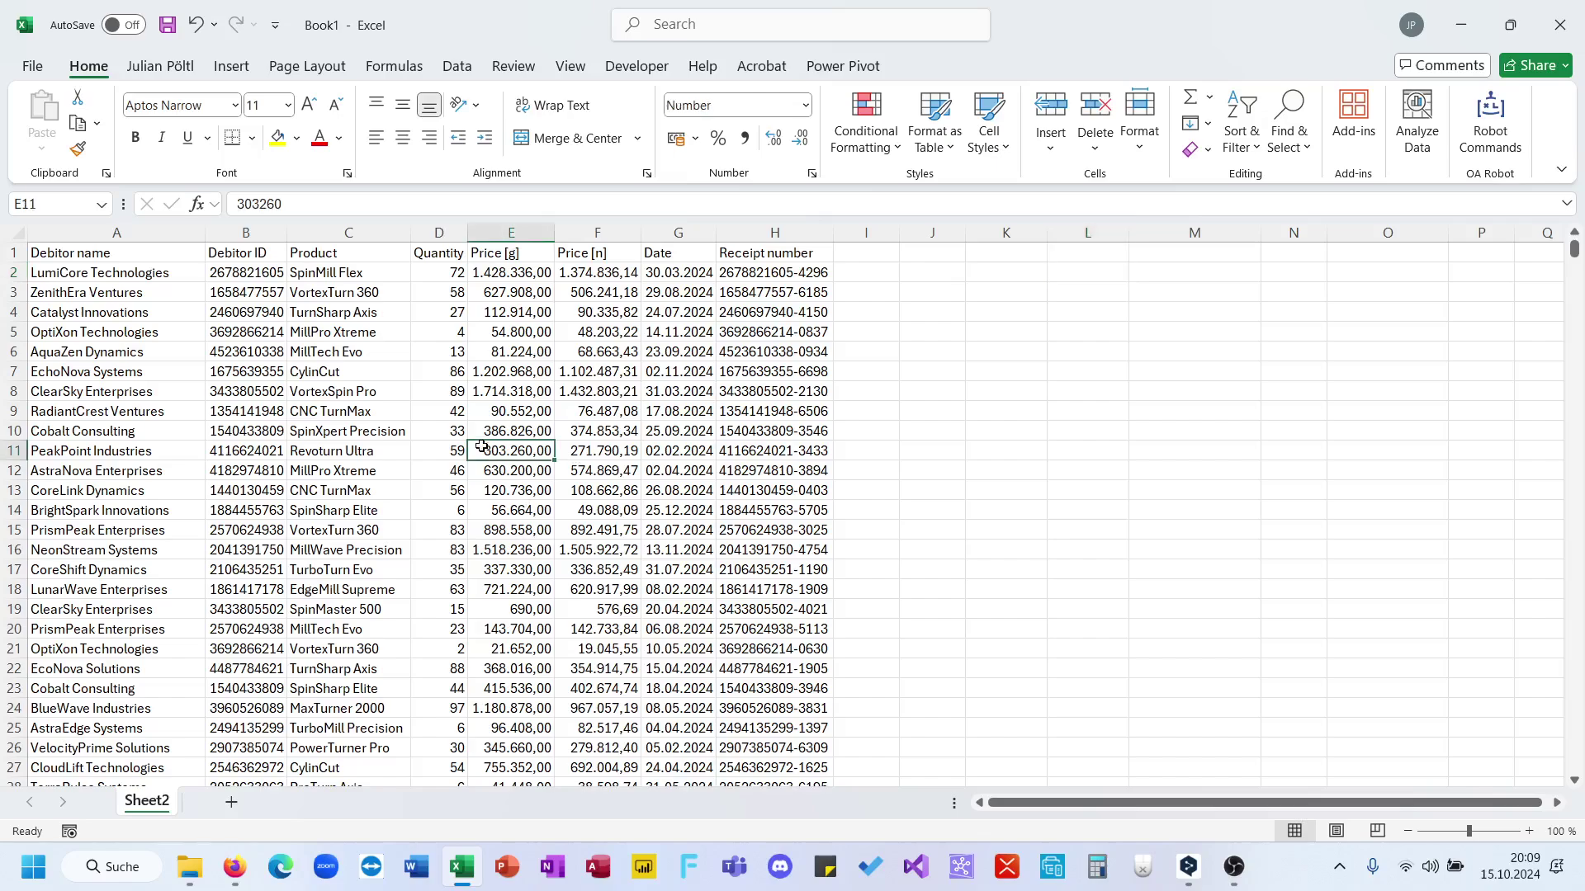
key(ctrl+Down)
key(ctrl+Up)
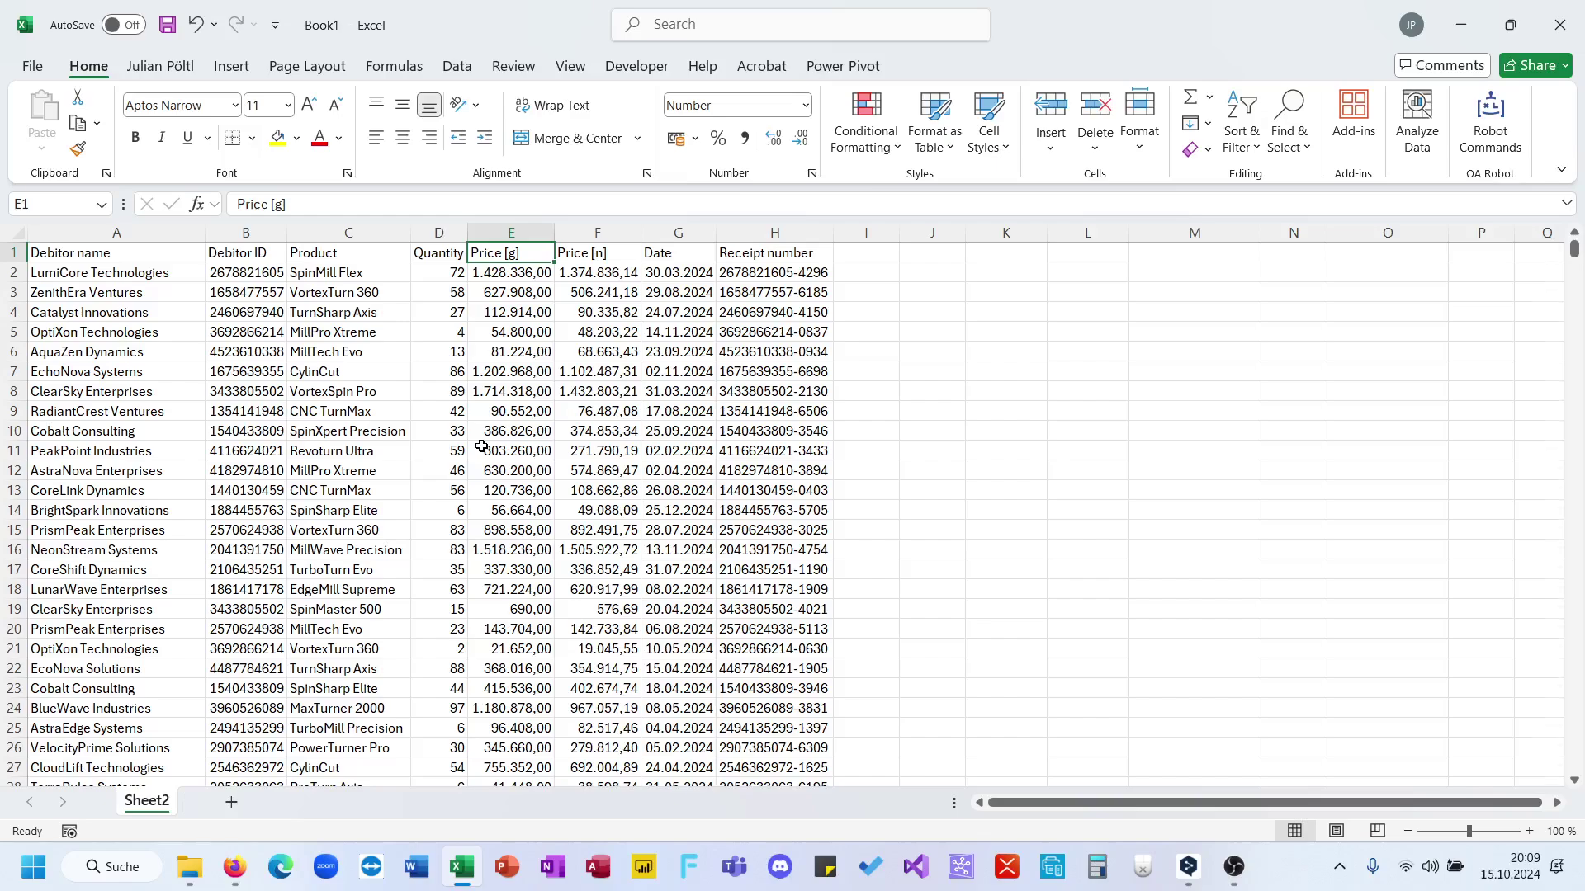
Step: Enter =UNIQUE(B2:B49536) in K2 to spill the unique debtor IDs
click(1002, 282)
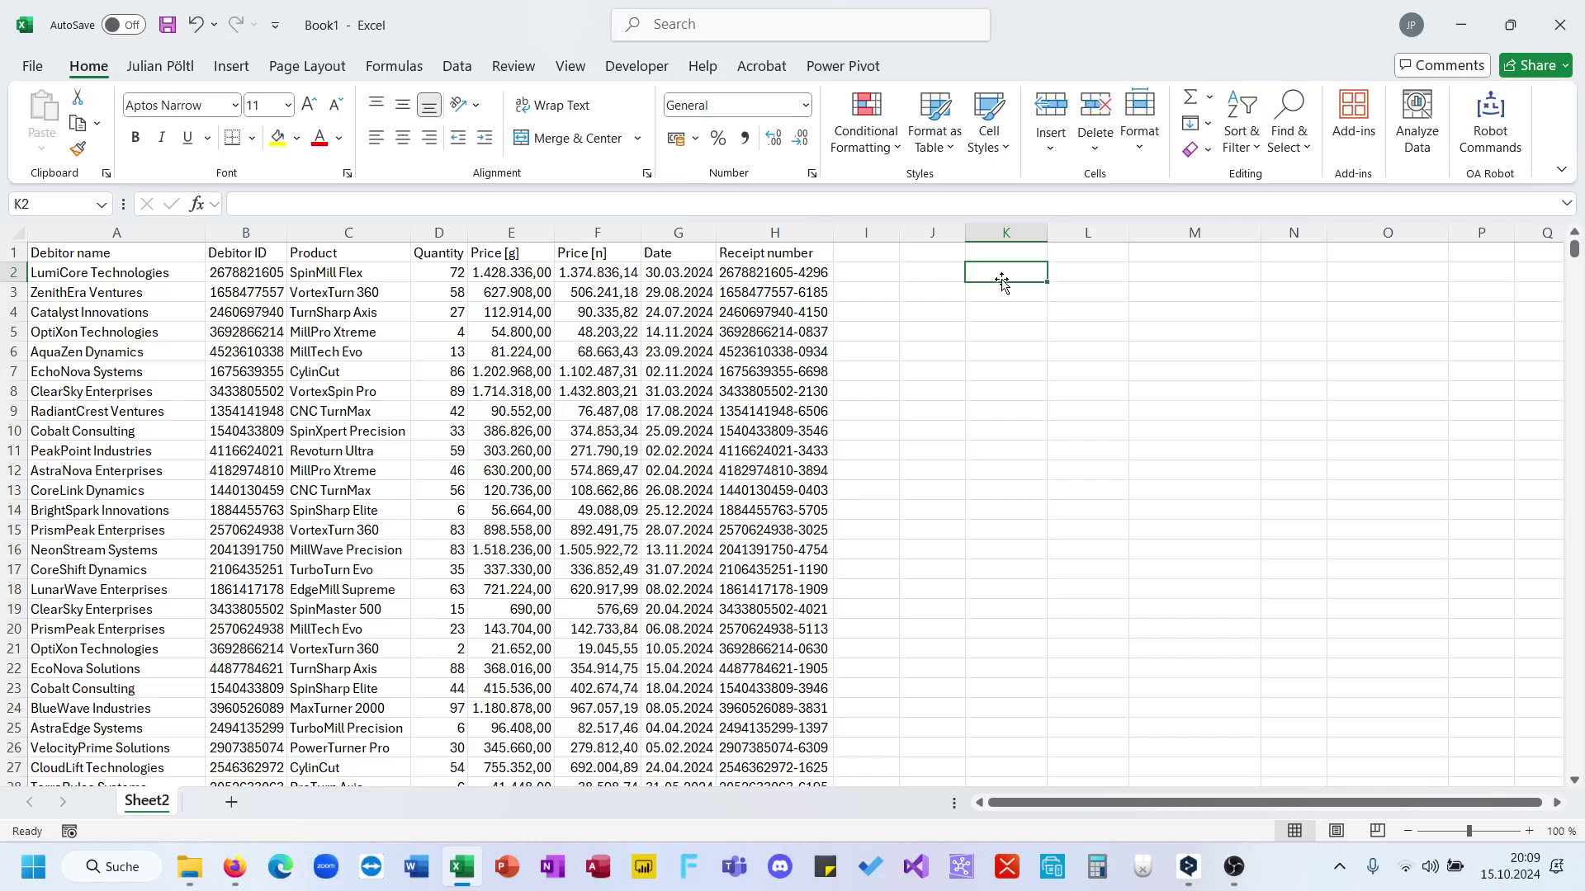
text(=uni)
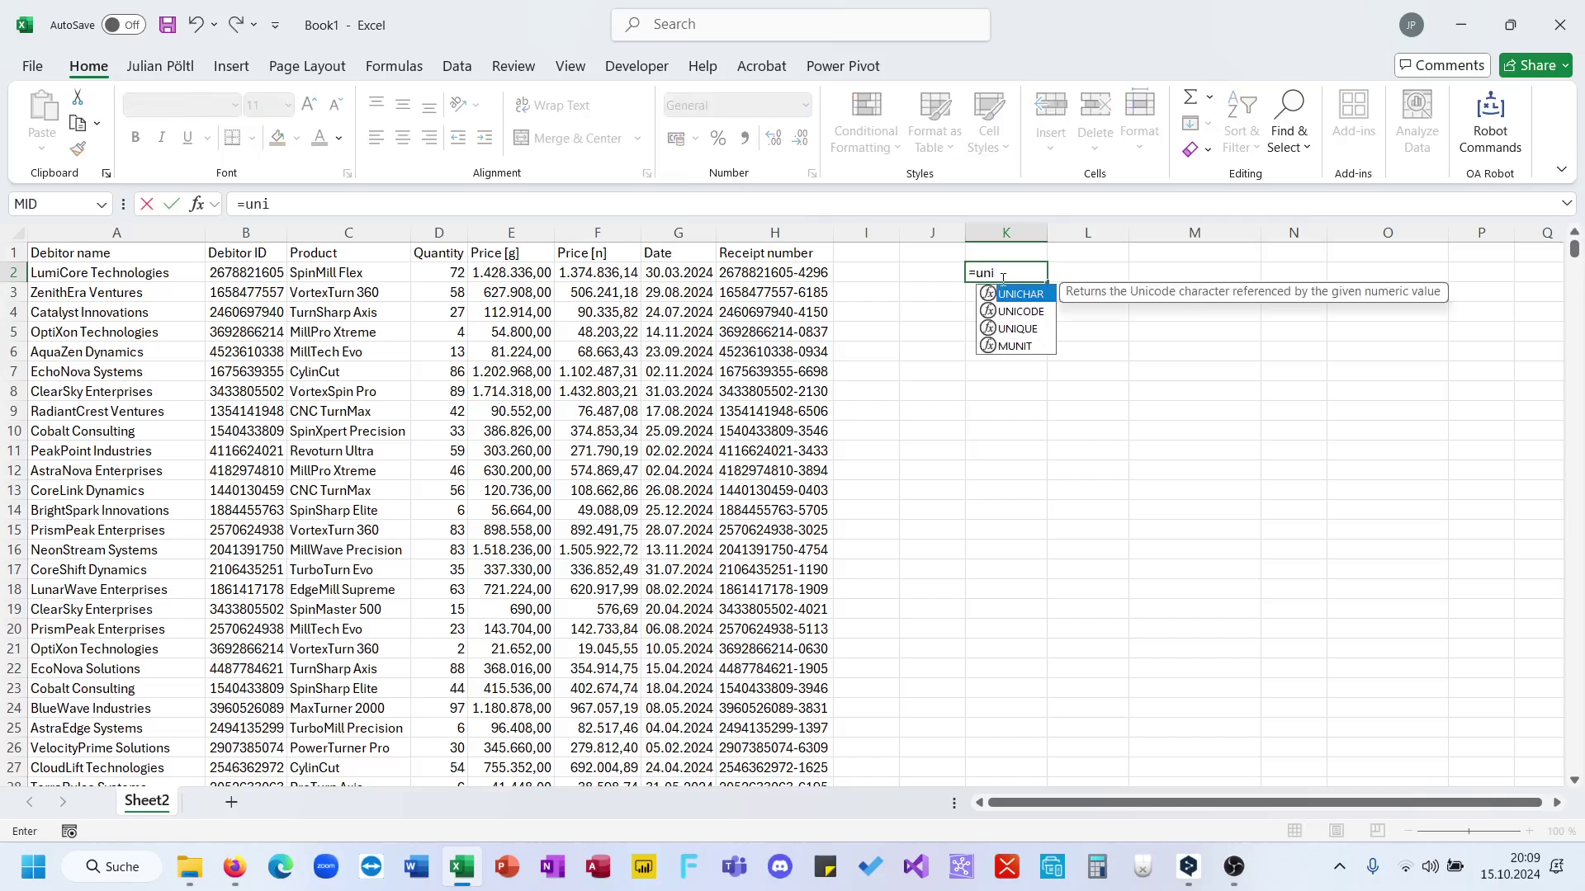
key(Down)
key(Down)
key(Tab)
key(Left)
key(Left)
key(Left)
key(Left)
key(Left)
key(Left)
key(Left)
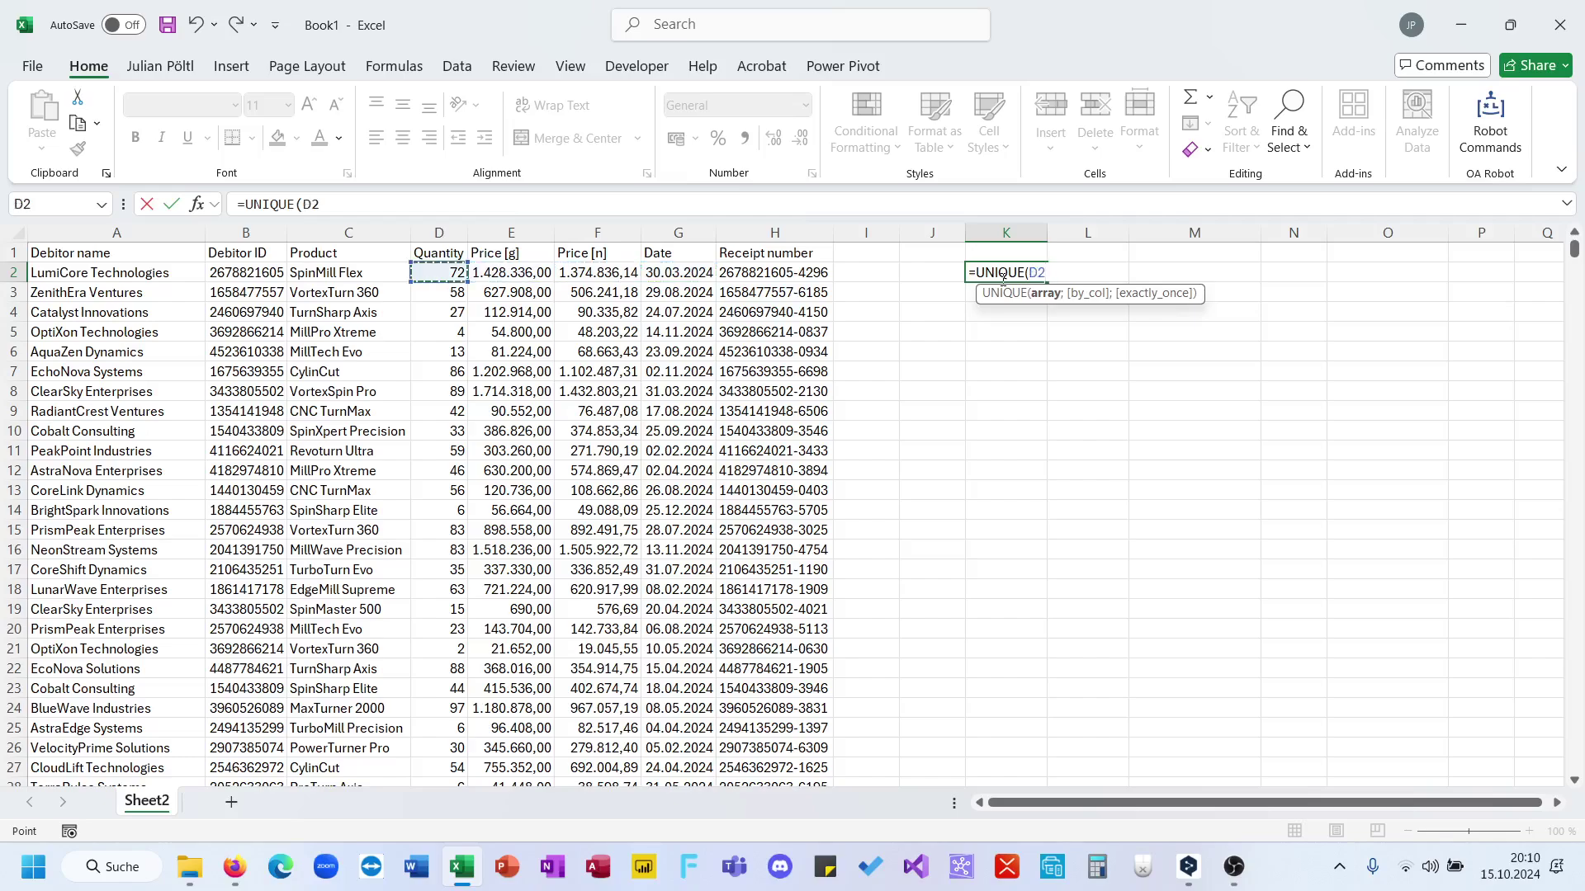
key(Left)
key(Left)
key(ctrl+shift+Down)
key(Return)
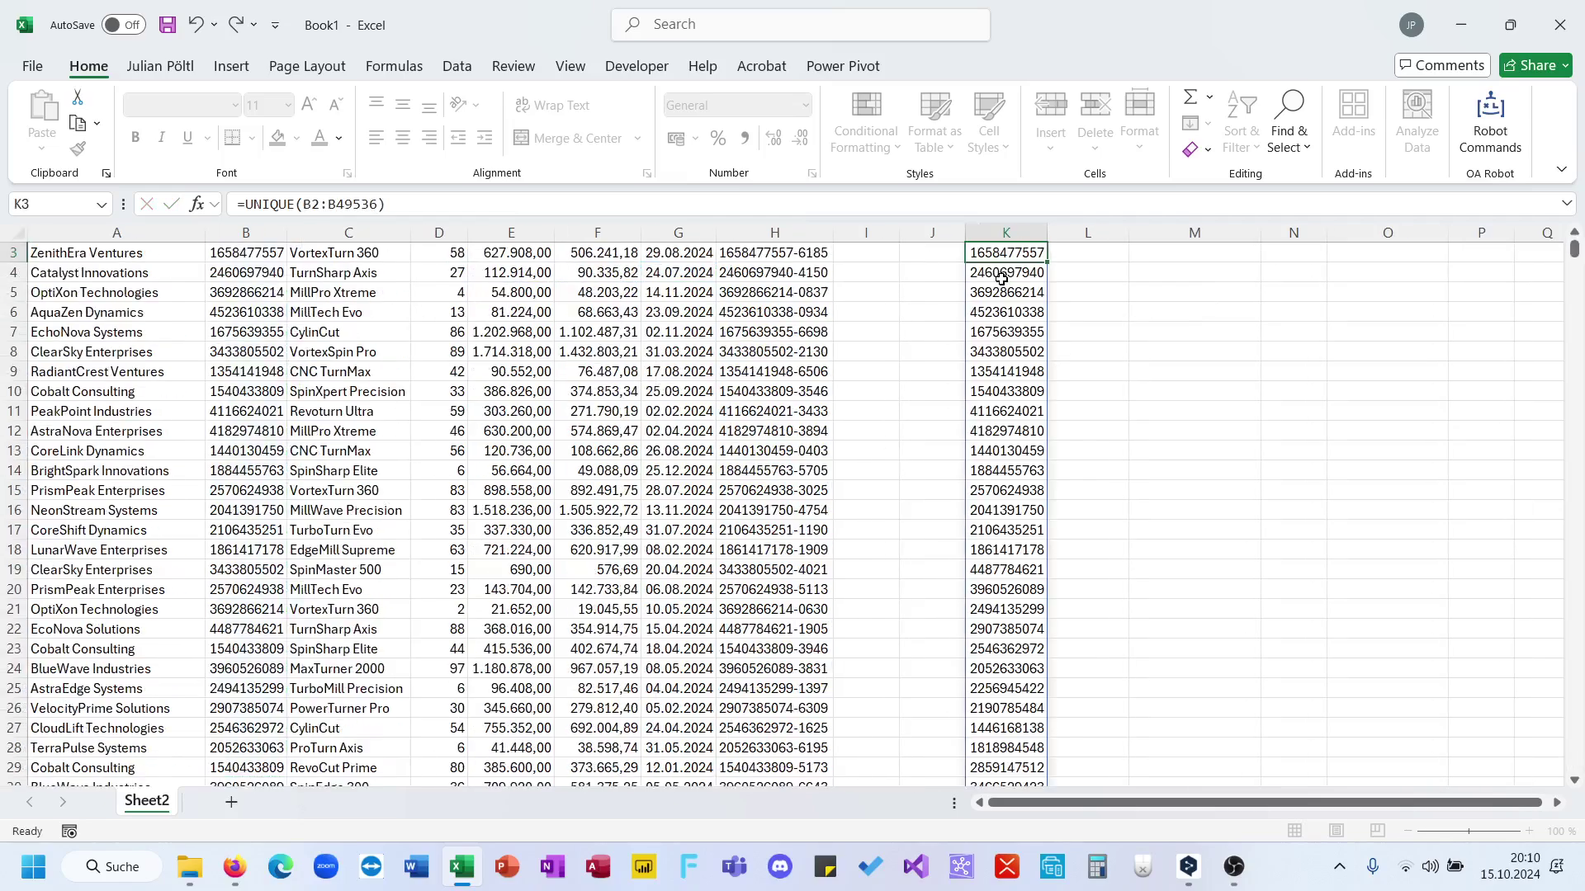
key(Up)
key(Right)
Step: Start a SUMIFS formula in L2 with net price range F2:F49536 as the sum range
text(=sum)
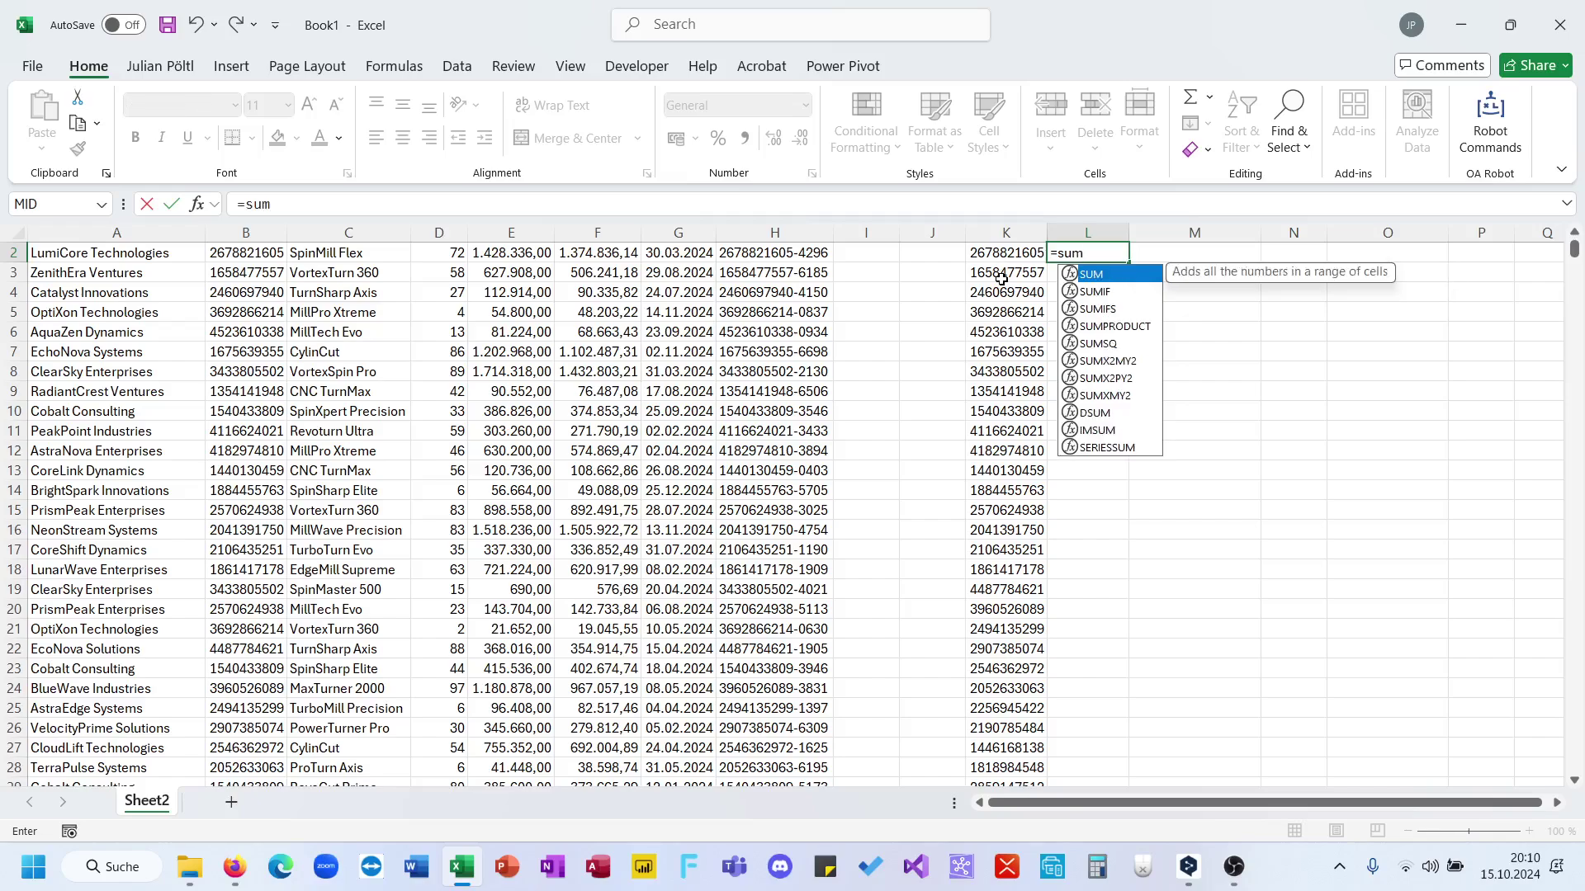
key(Down)
key(Tab)
key(BackSpace)
text(s)
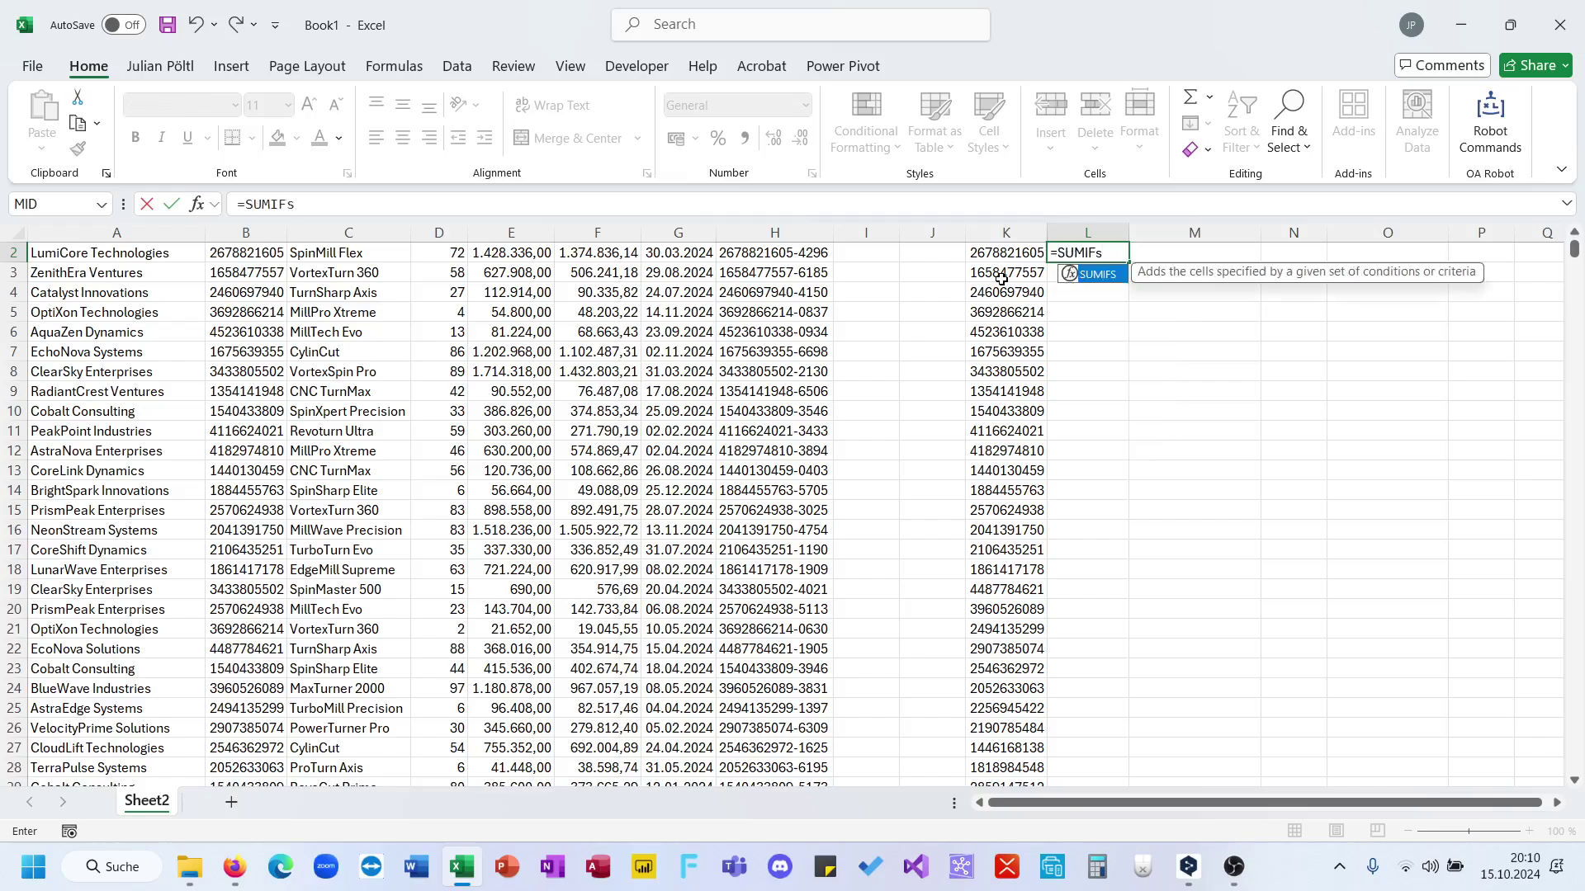
key(Tab)
key(Left)
key(Left)
key(Left)
key(Left)
key(Left)
key(Left)
key(Left)
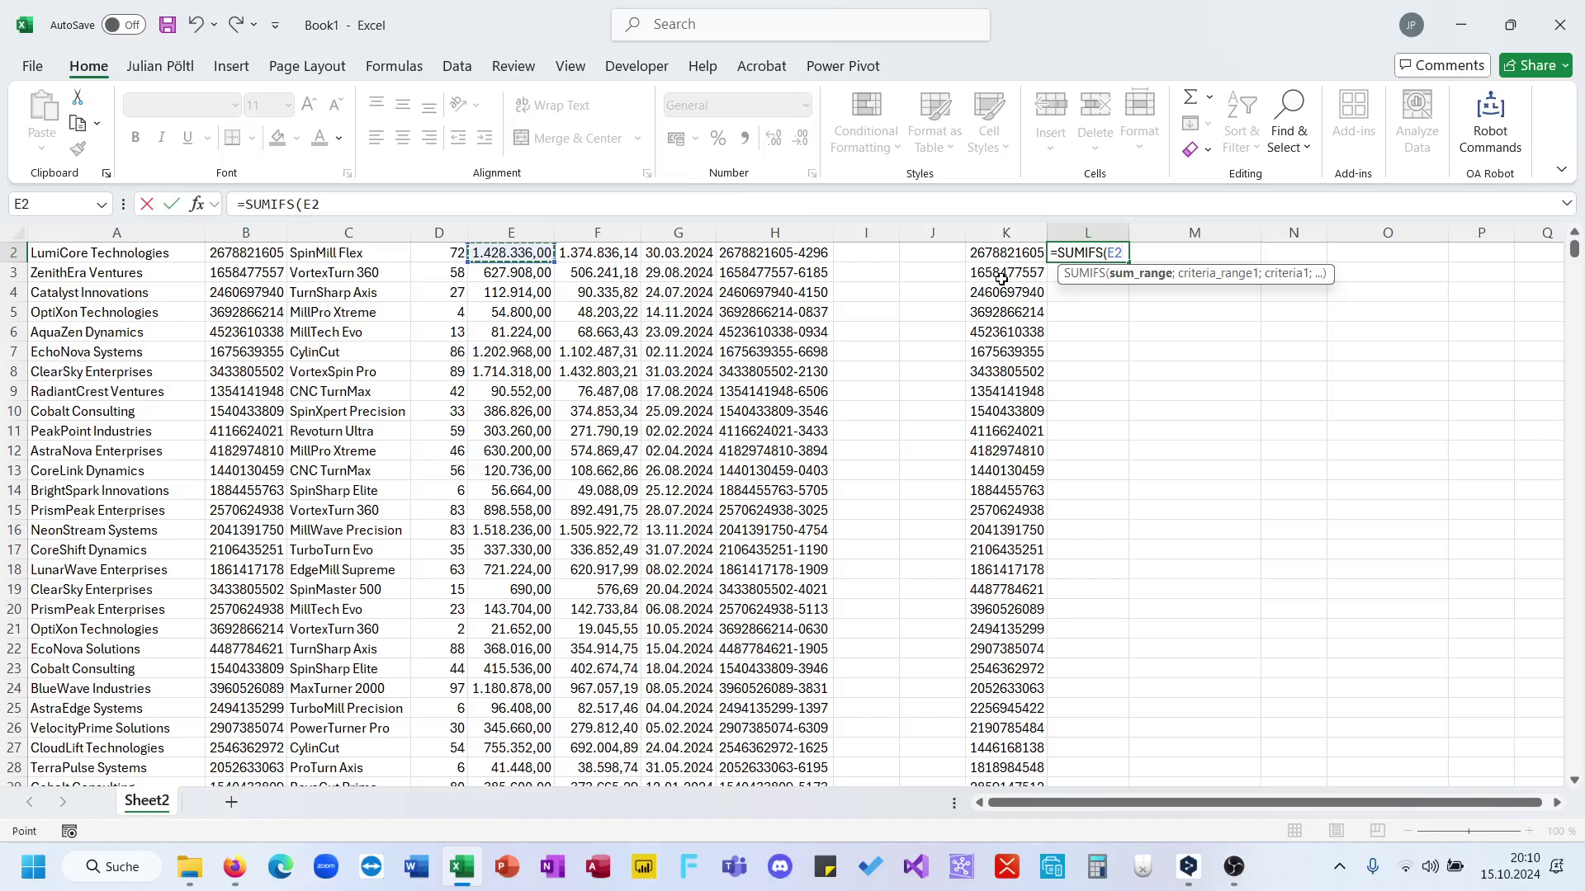
scroll(1001, 279, up, 1)
key(Down)
key(Right)
key(Up)
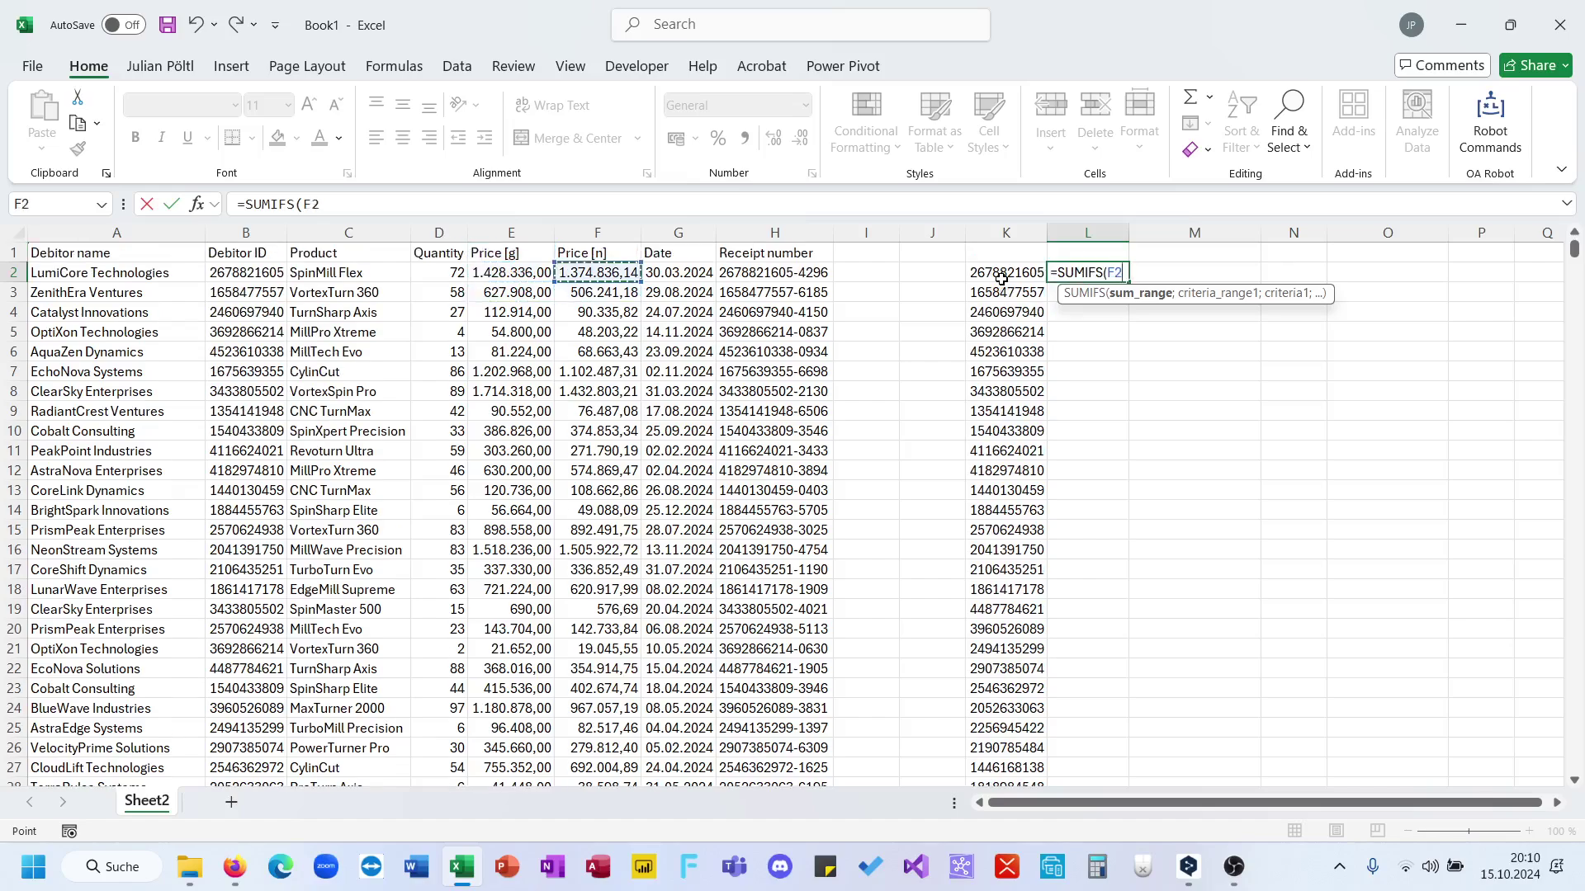
key(ctrl+shift+Down)
Step: Add criteria range B2:B49536 and criterion K2#, then commit the SUMIFS formula
text(;)
key(Left)
key(Left)
key(Left)
key(Left)
key(Left)
key(Left)
key(Left)
key(Left)
key(Left)
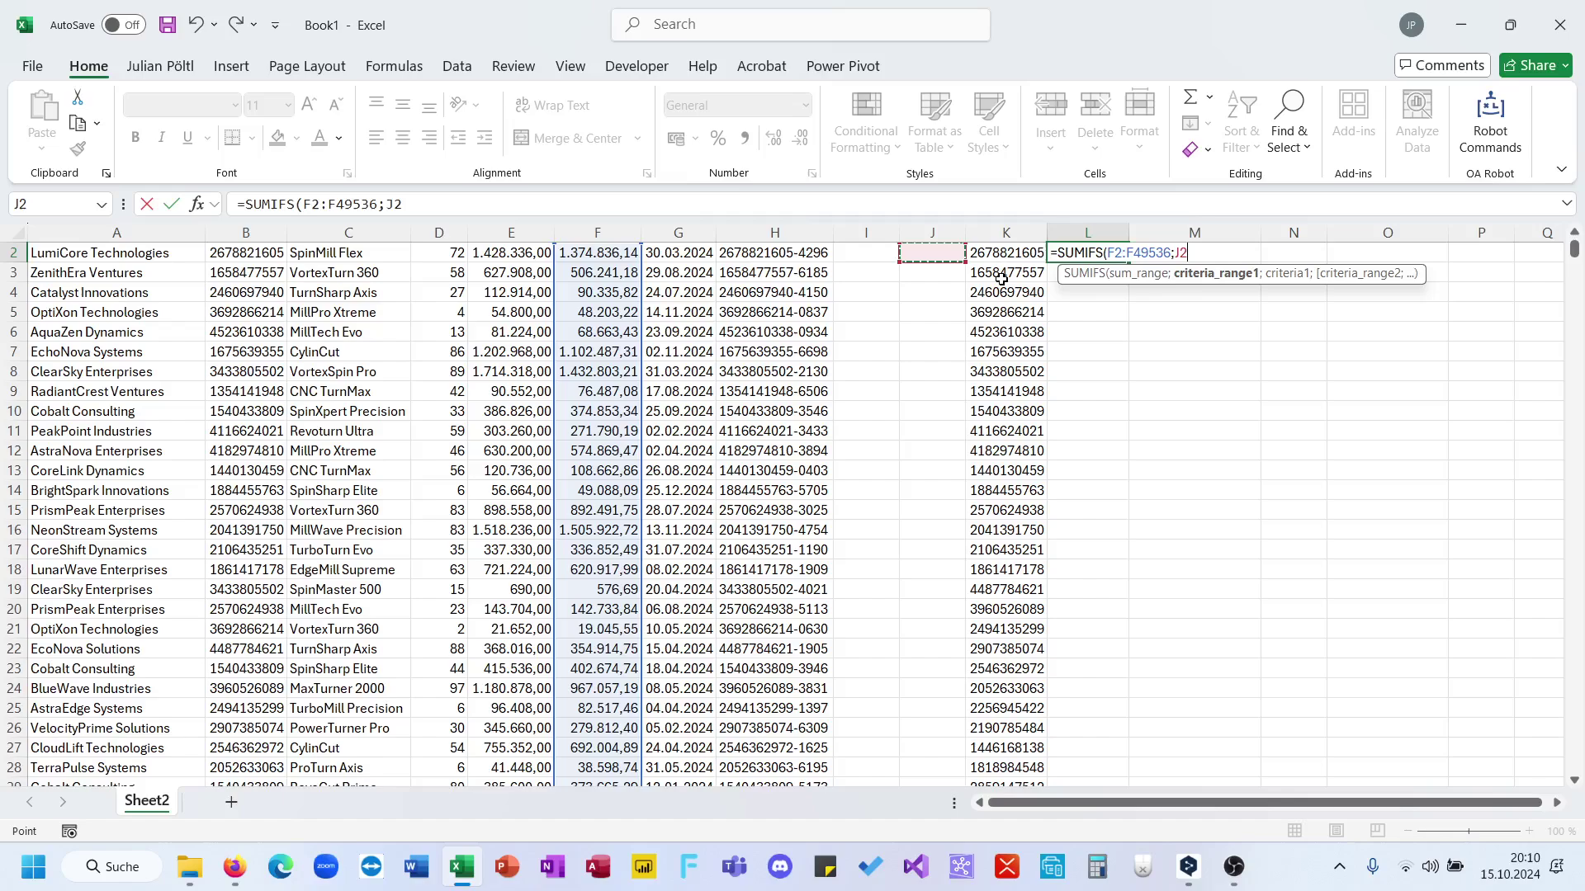
key(Left)
key(Left)
scroll(1002, 279, up, 1)
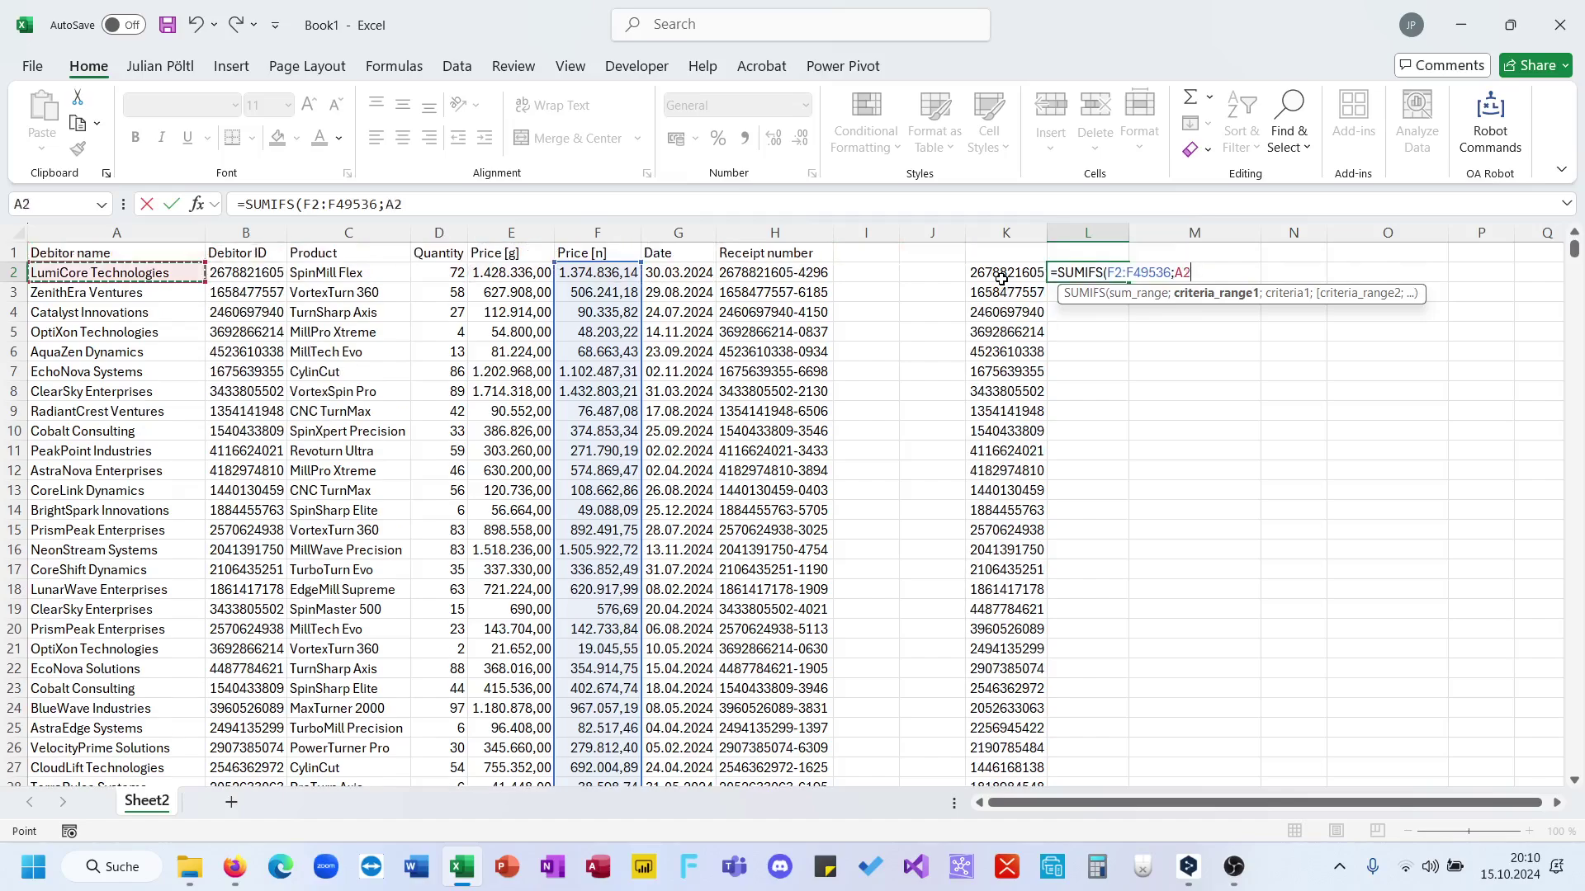
key(Right)
key(ctrl+shift+Down)
text(;)
key(Left)
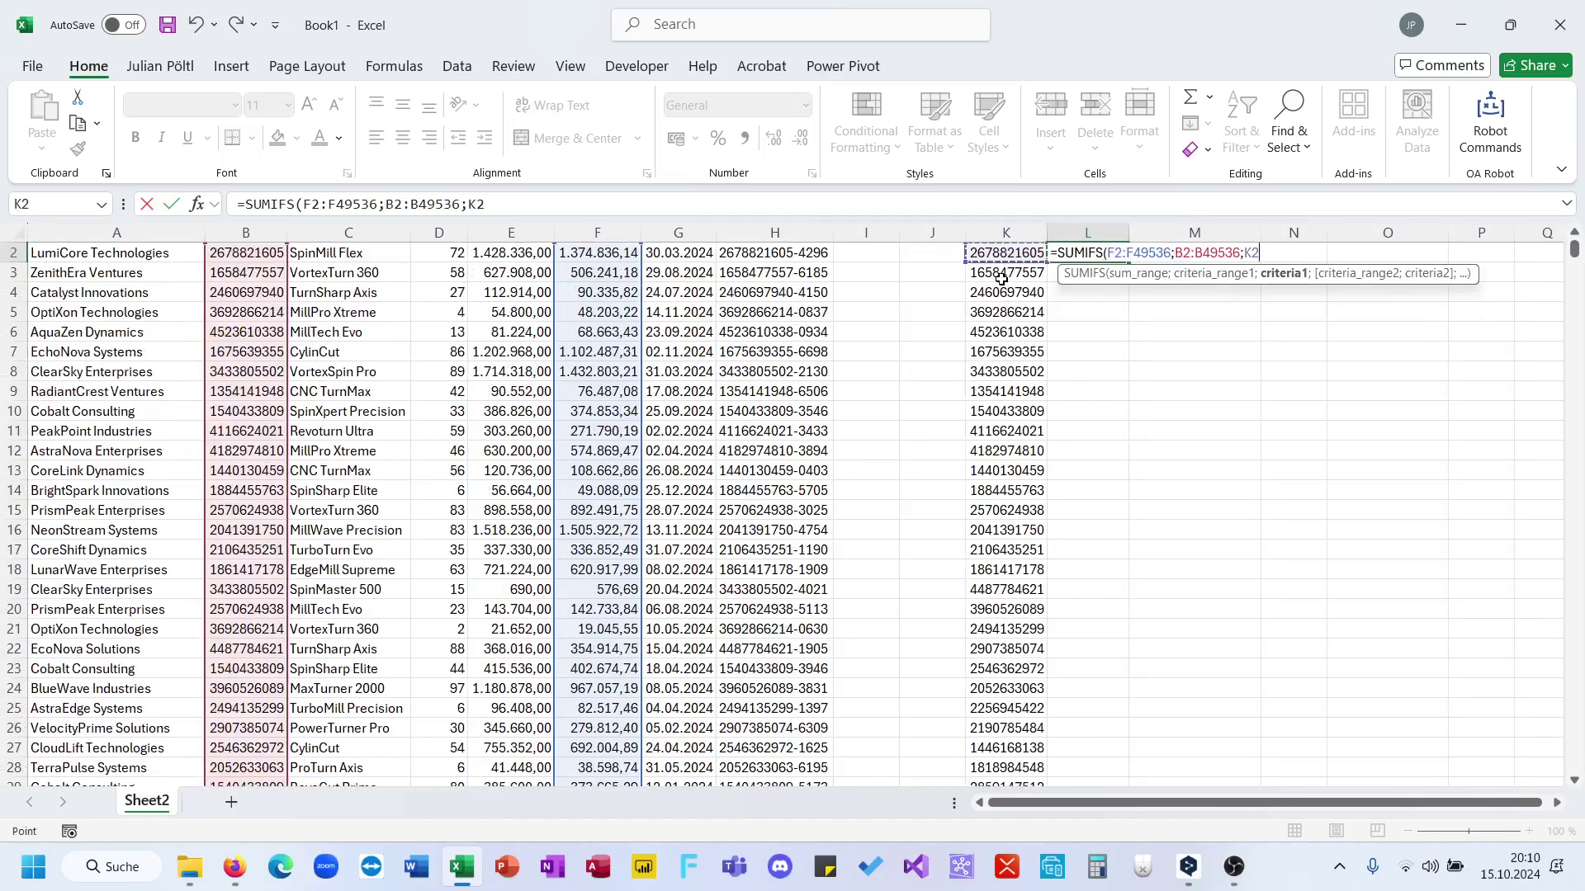
key(ctrl+shift+Down)
text())
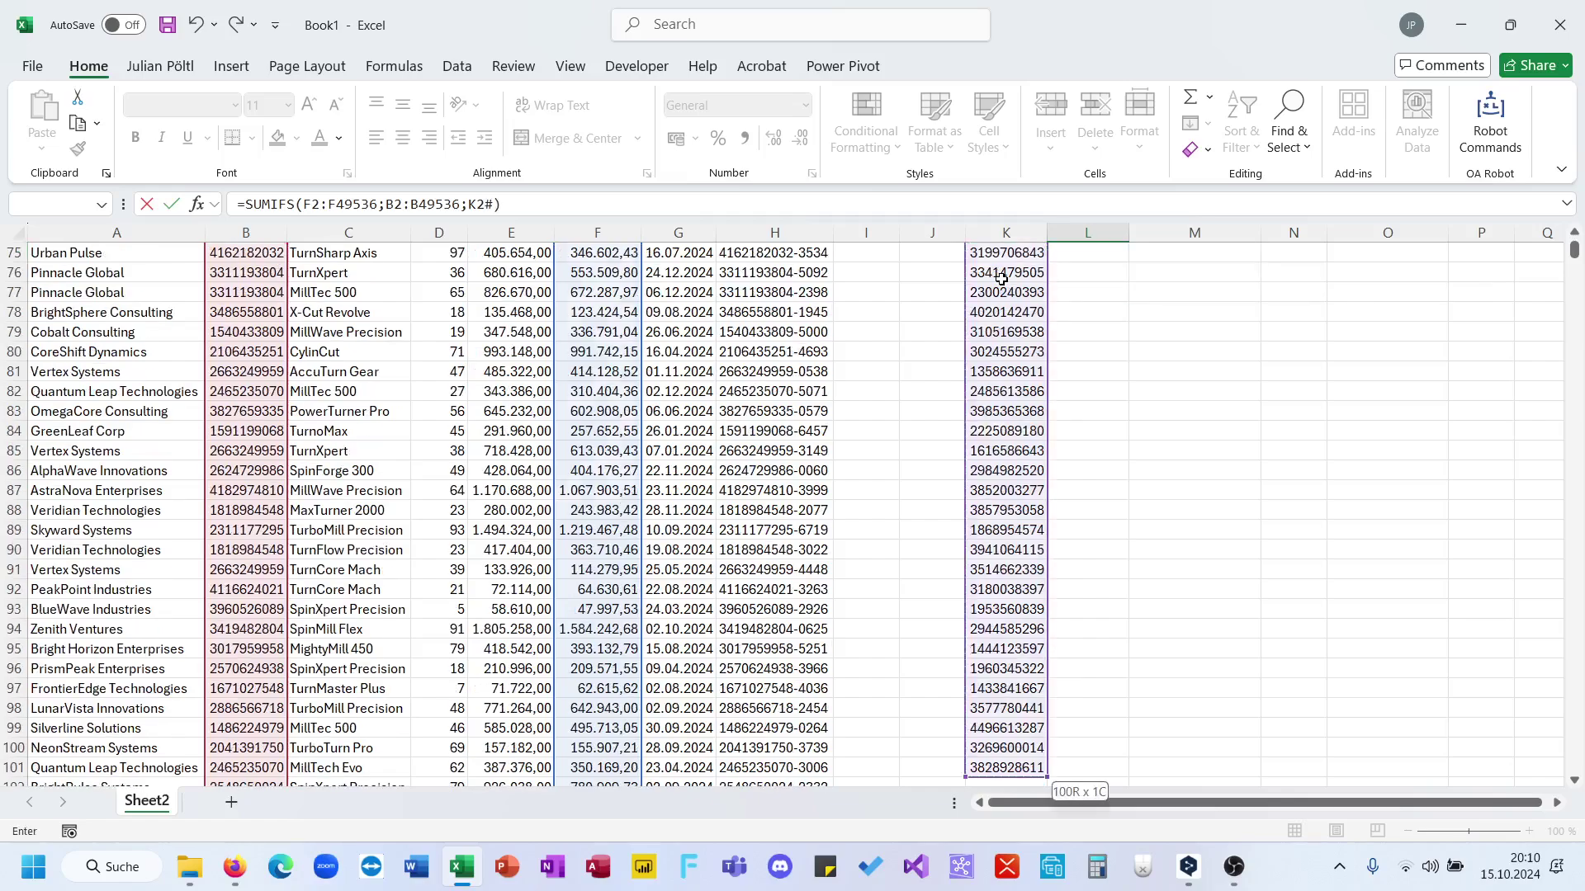
key(Return)
scroll(1001, 279, up, 1)
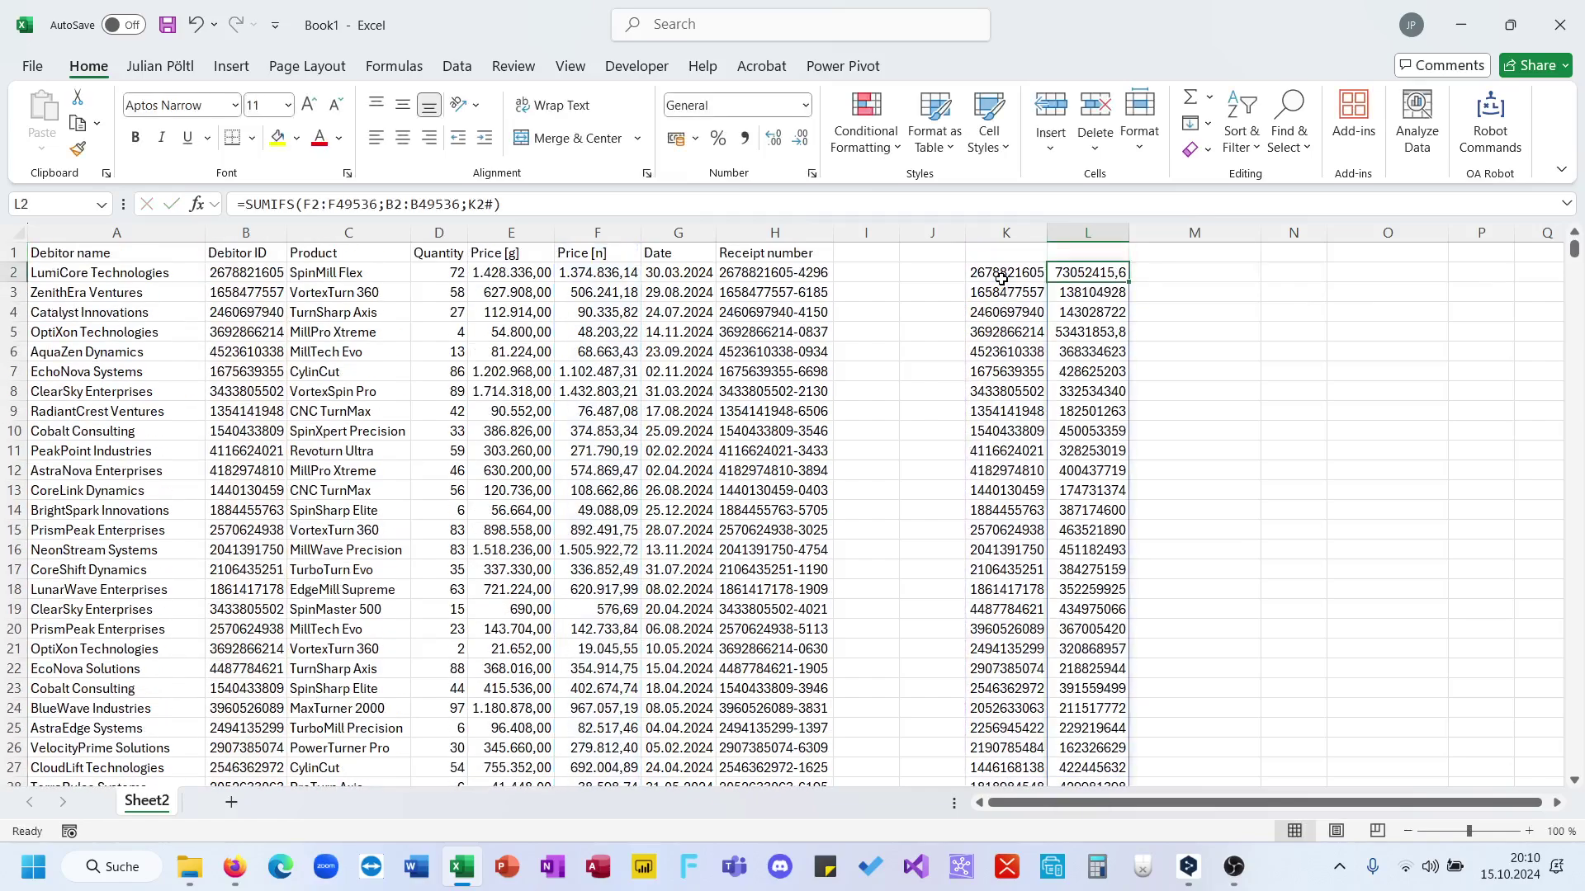
Step: Format column L's per-debtor totals as Currency (euro)
click(1088, 232)
click(805, 105)
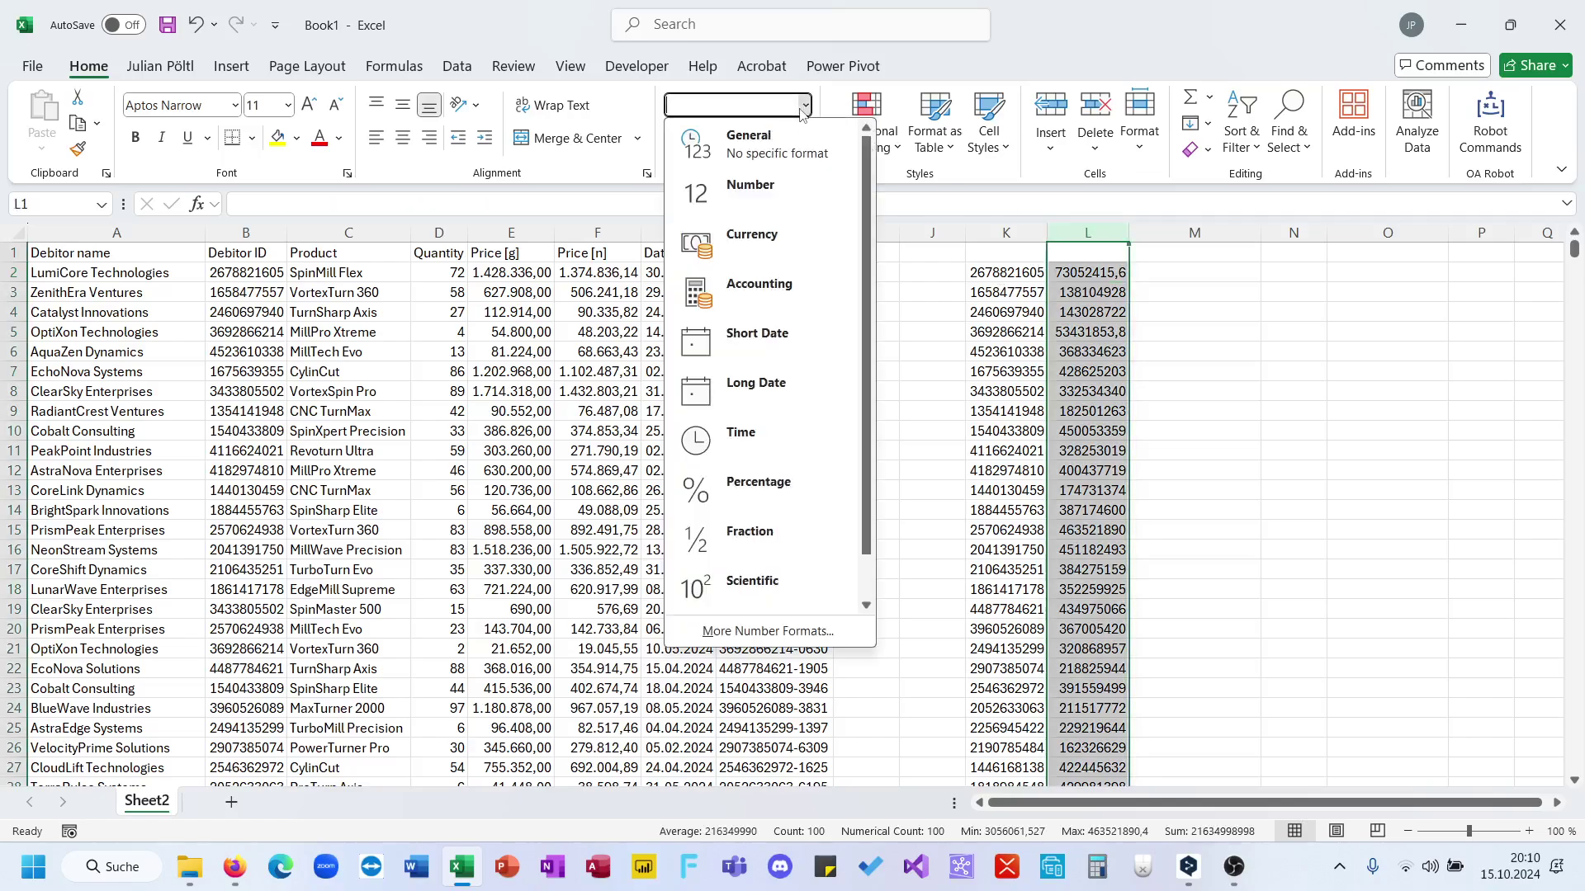
click(747, 248)
click(1167, 345)
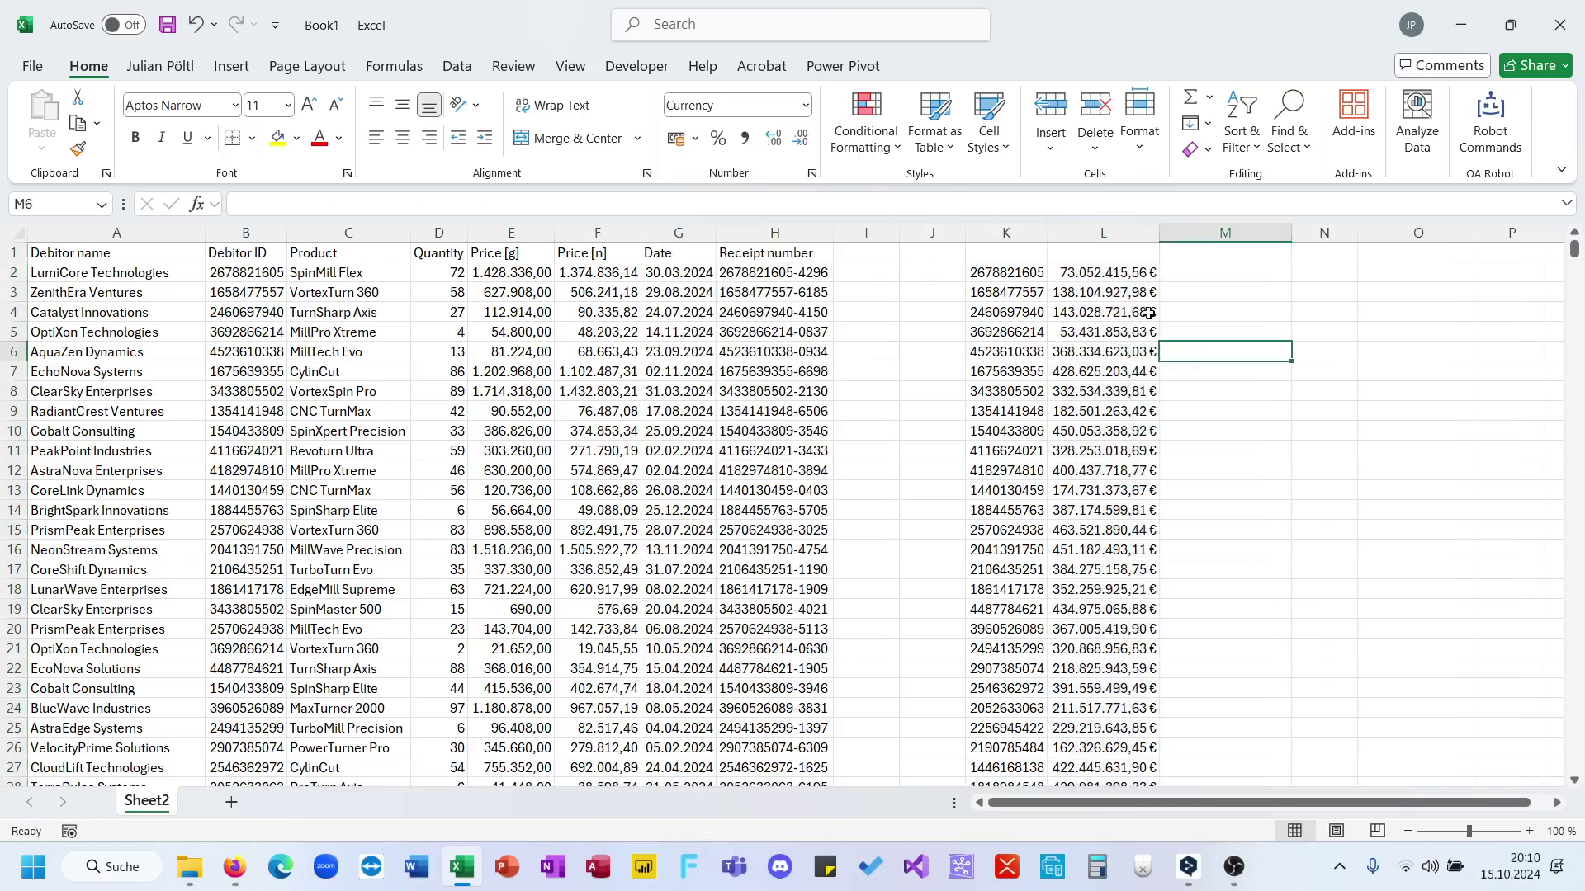
Step: Check the spilled totals from L2 and narrow the empty column M
click(1127, 279)
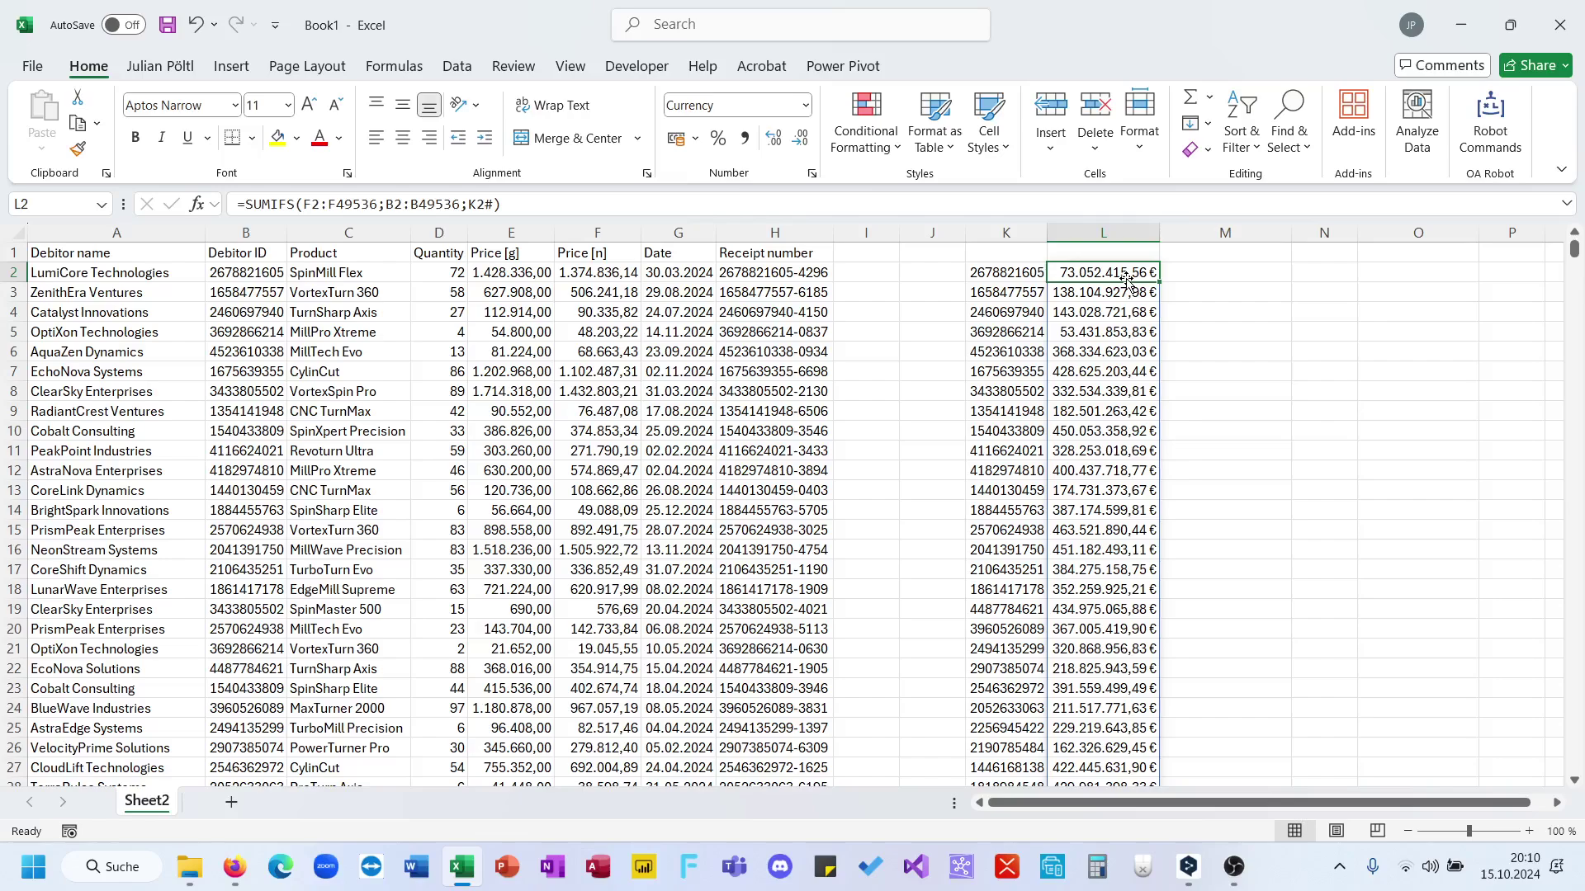
key(ctrl+shift+Down)
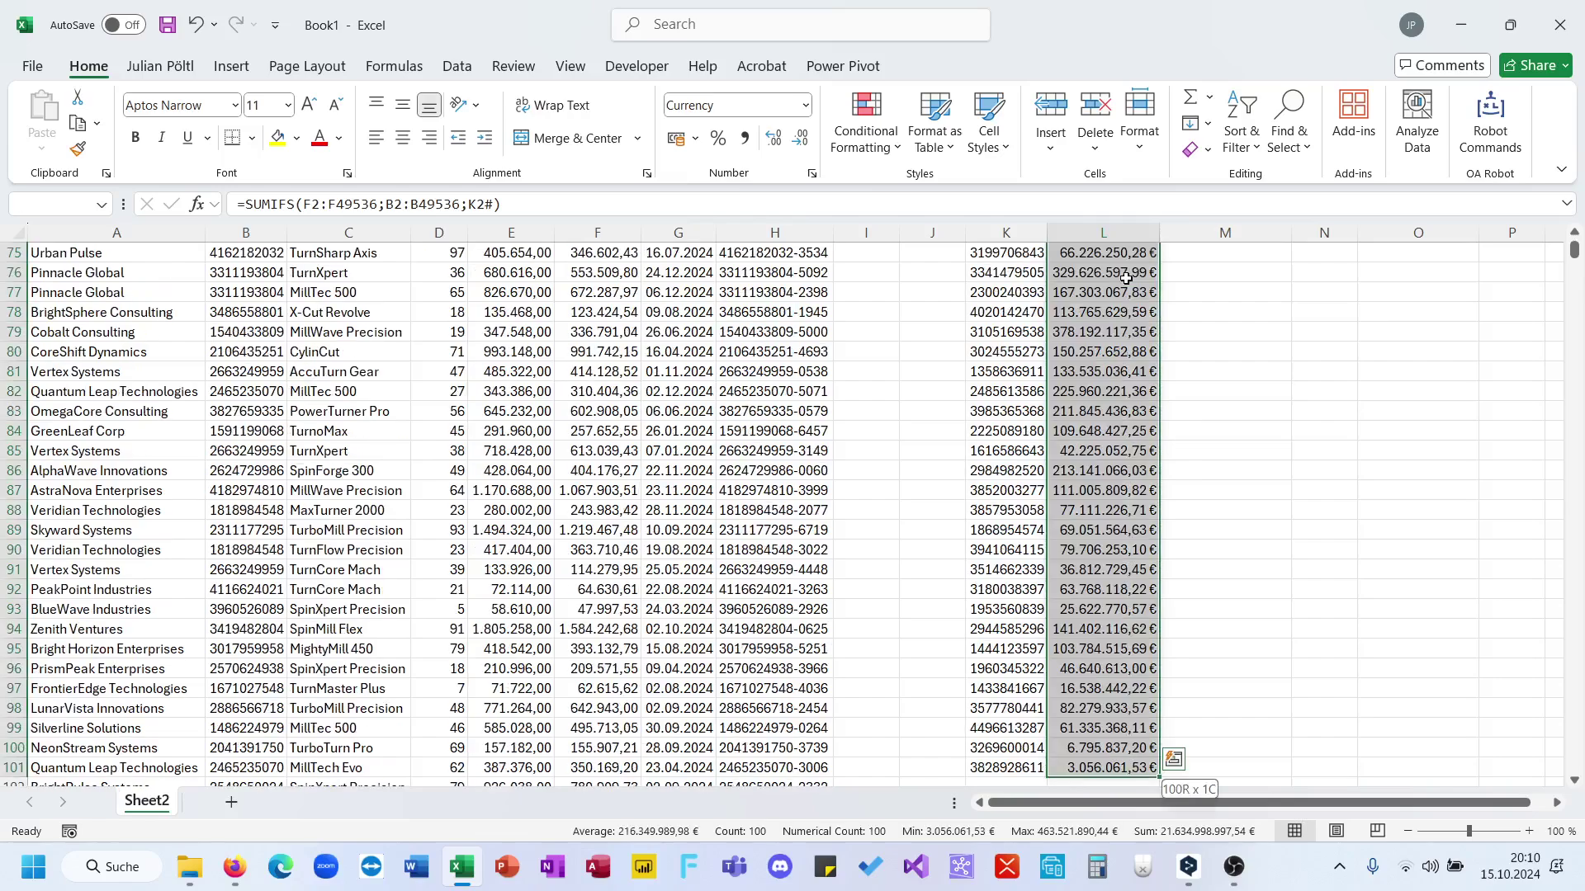
key(ctrl+Up)
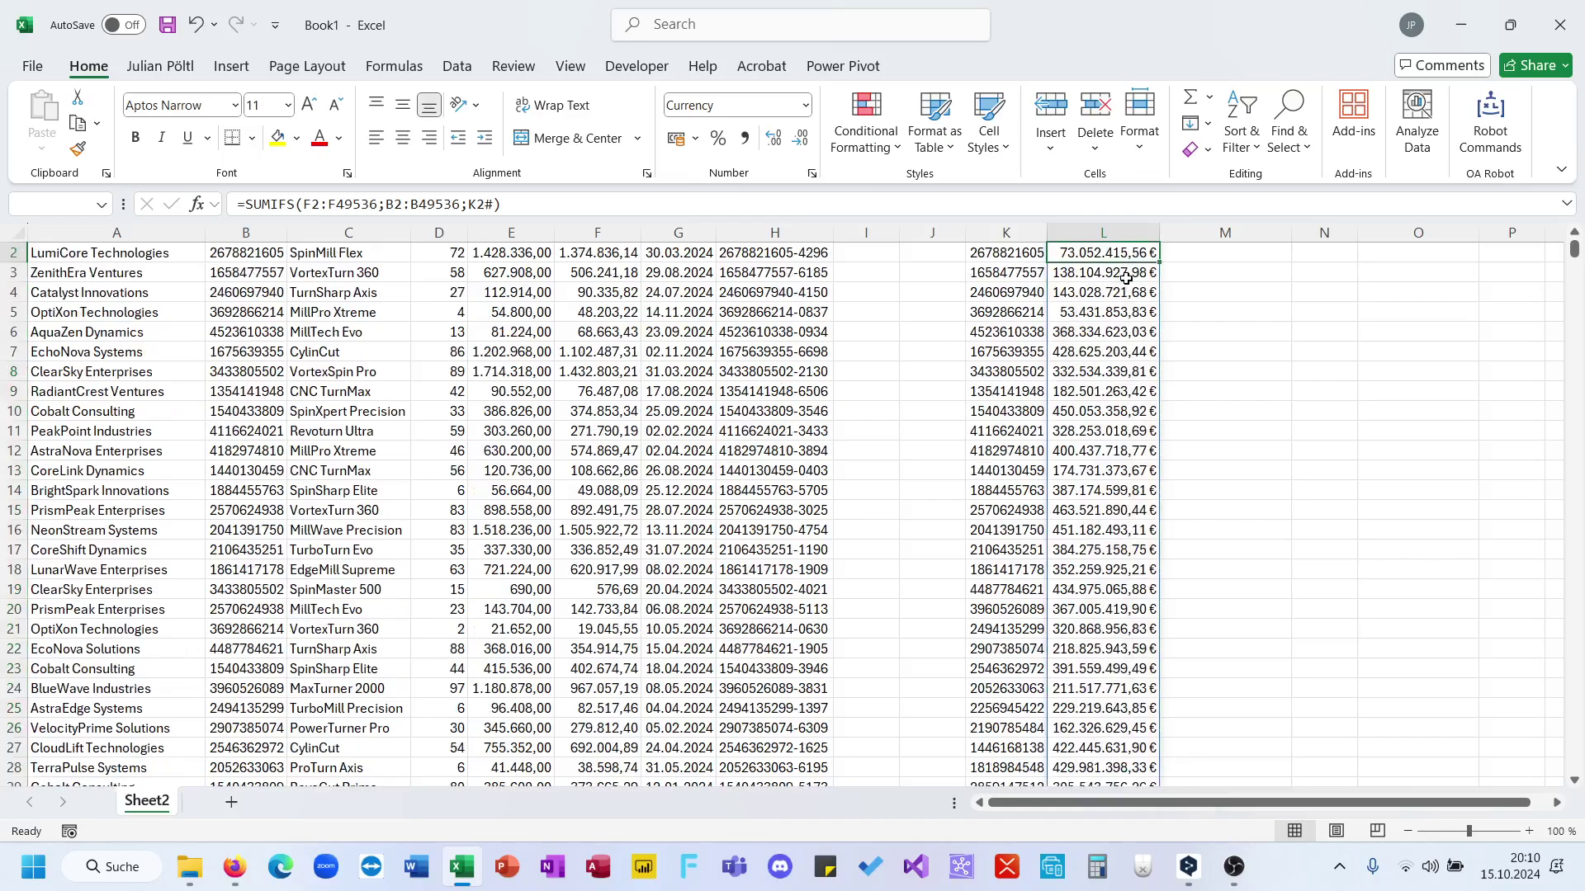
scroll(786, 374, up, 1)
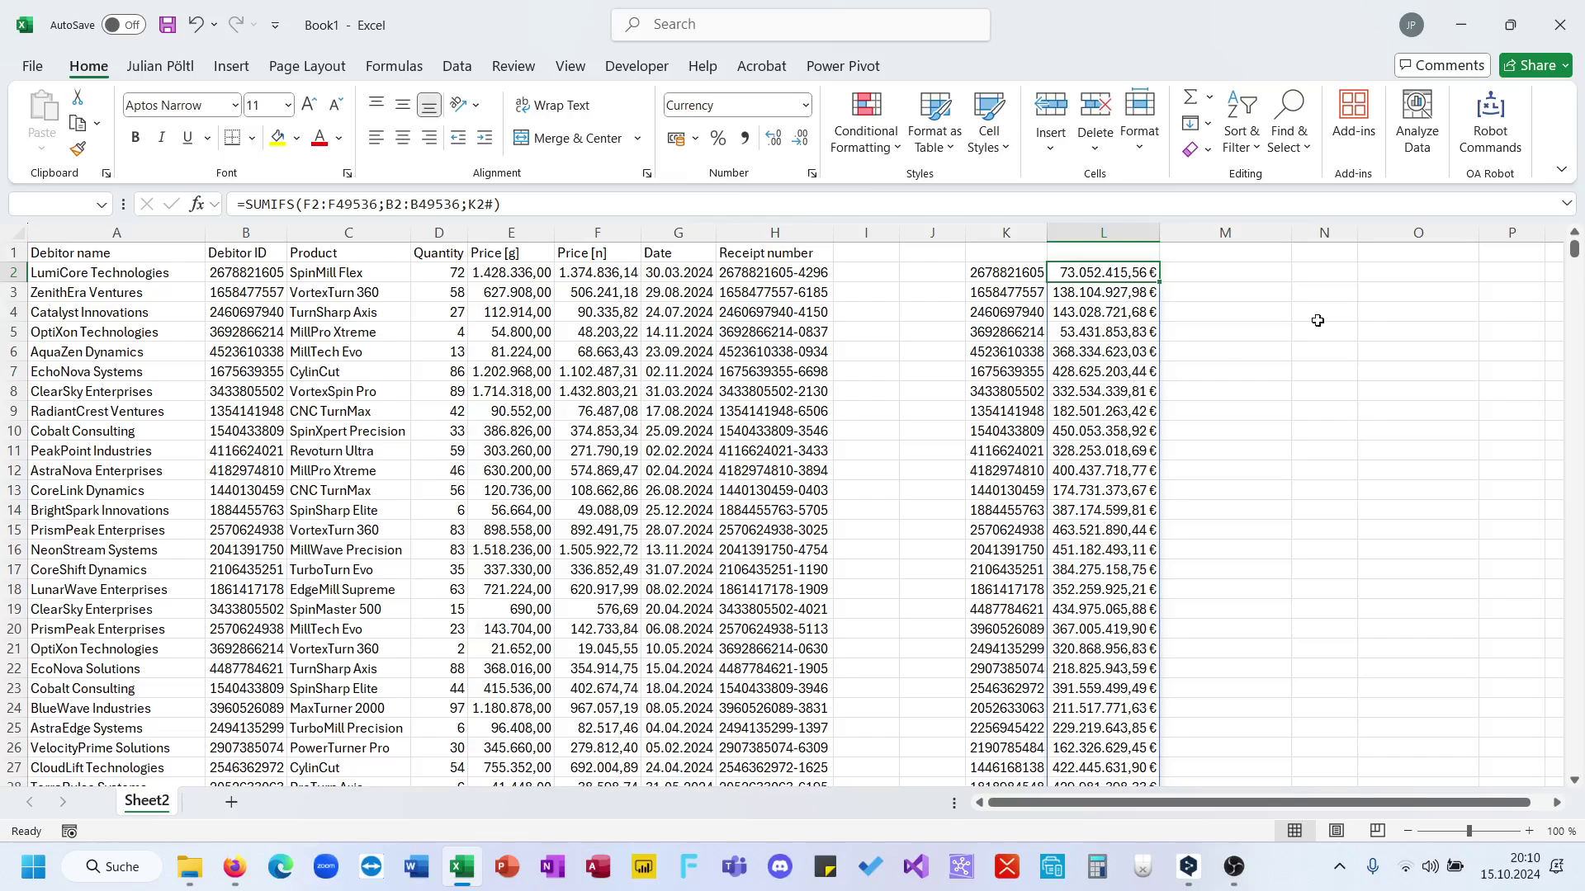
drag(1292, 232, 1203, 244)
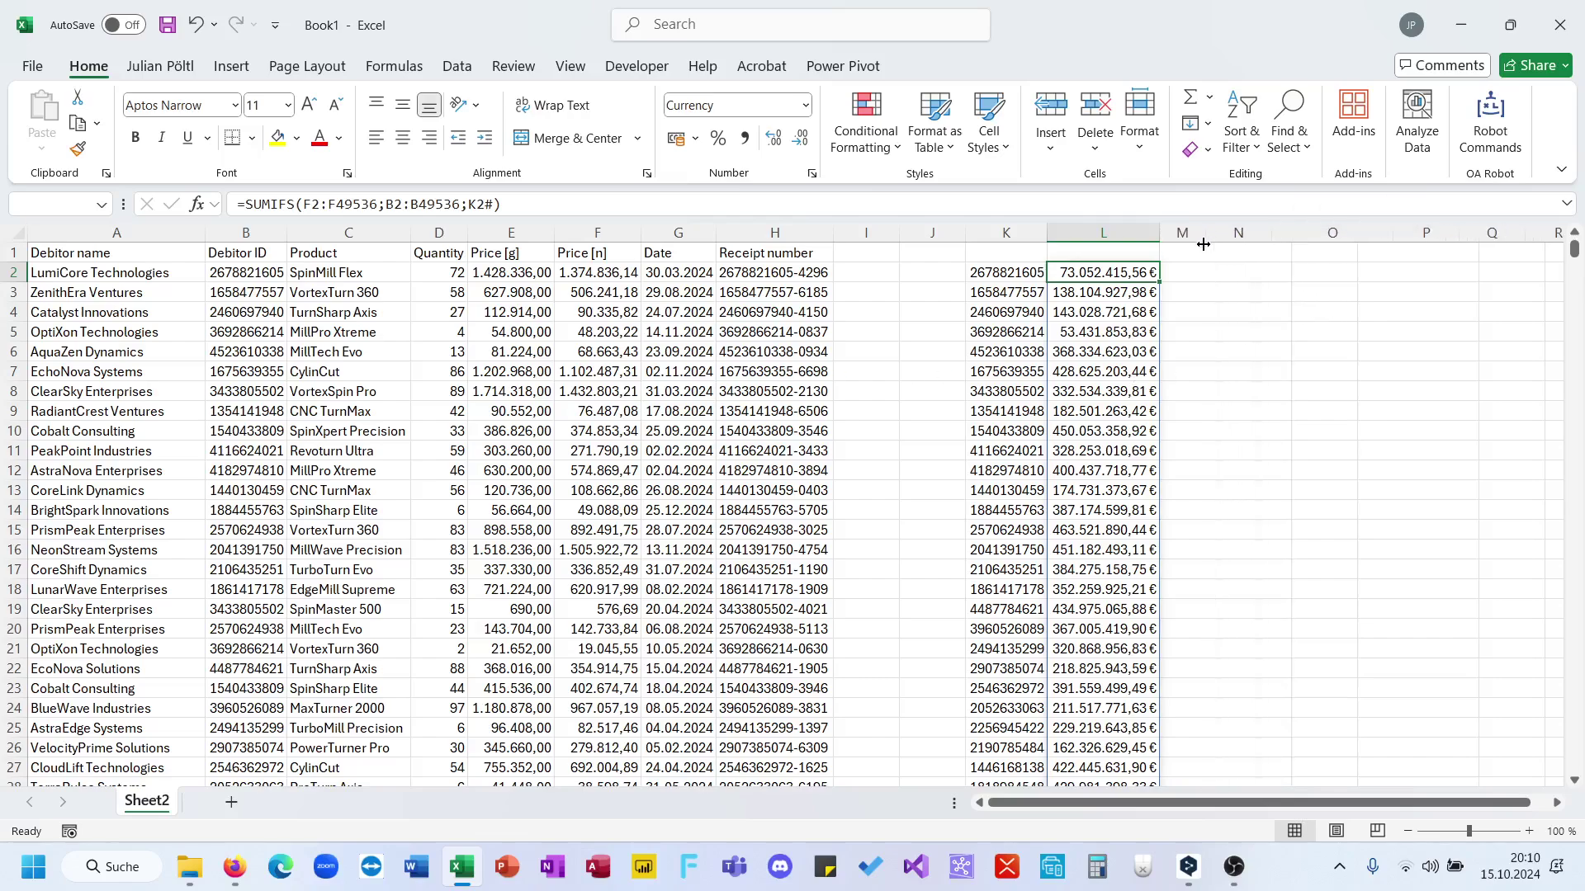
Step: Begin =GROUPBY( in N2 via autocomplete, after briefly rechecking the L2 formula
click(1246, 271)
text(=)
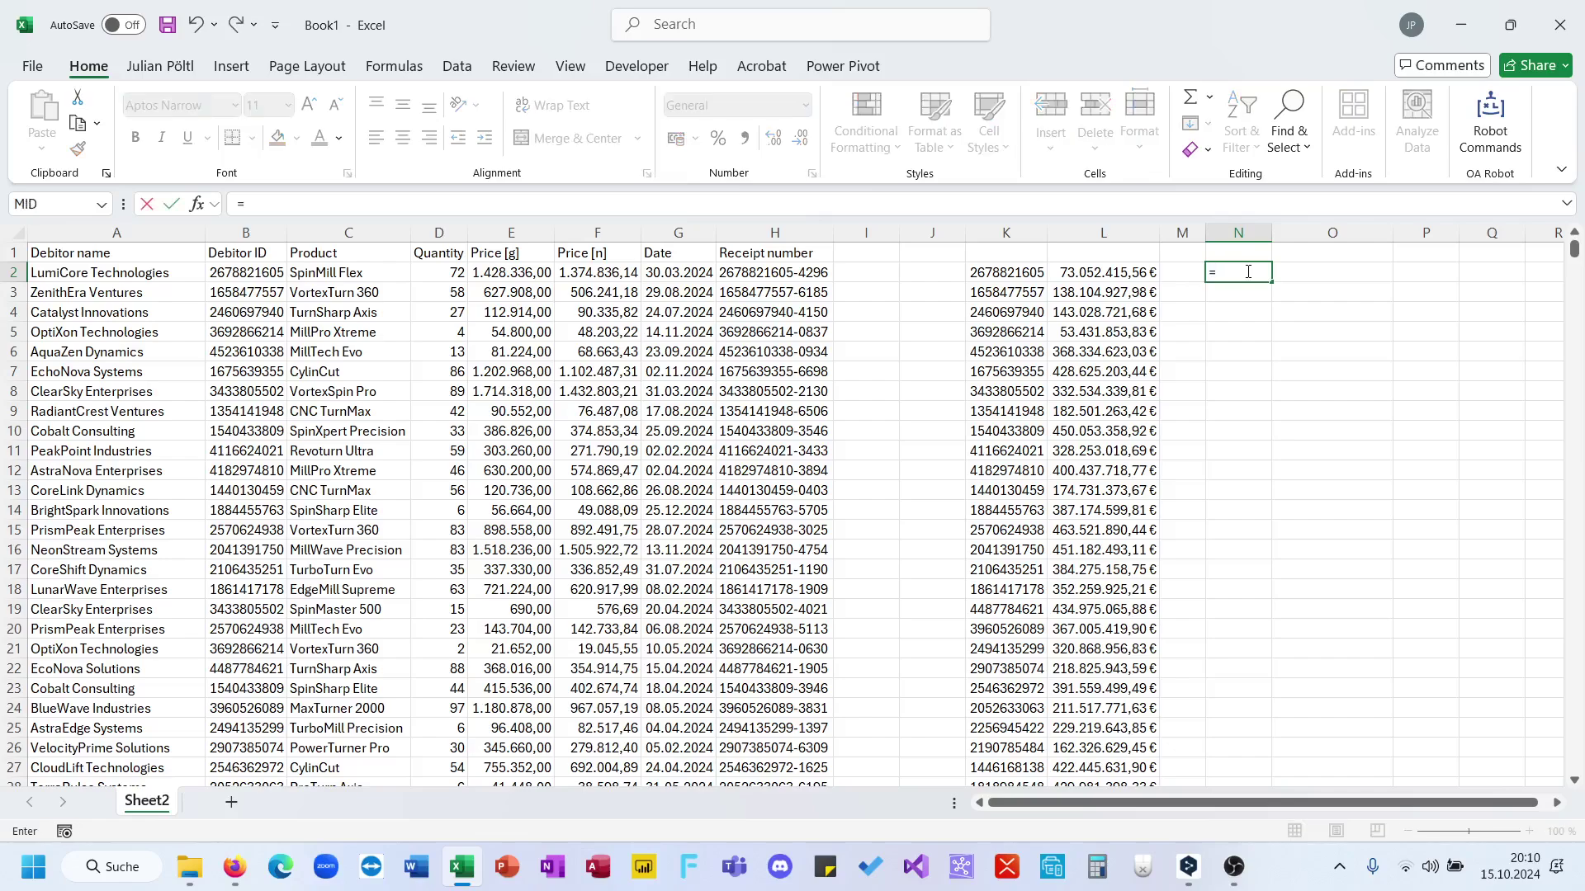
text(gr)
key(Tab)
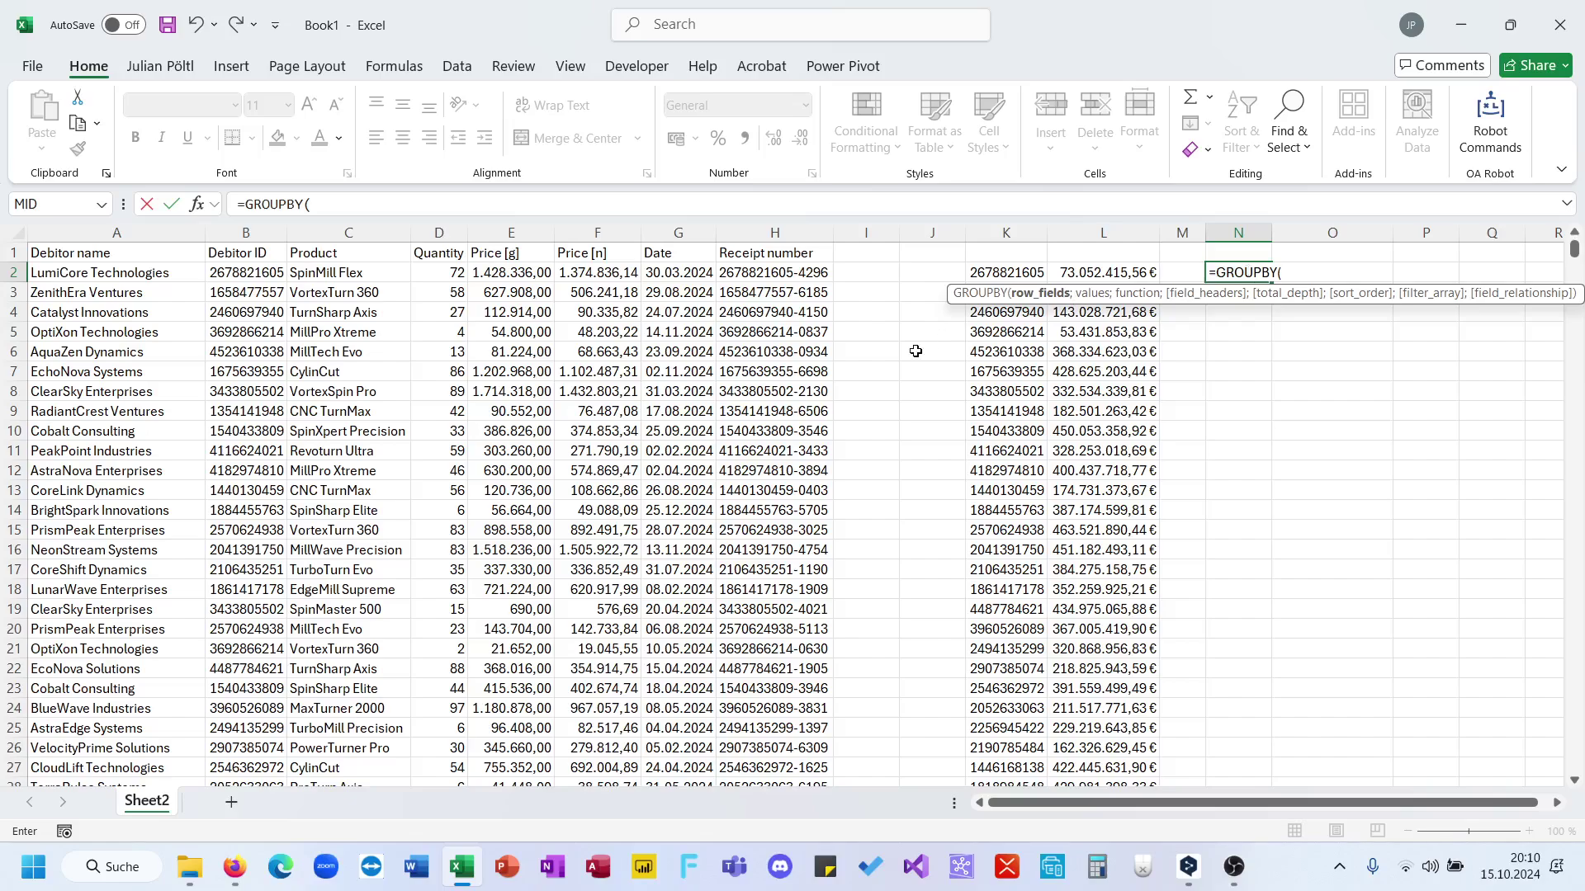
key(Escape)
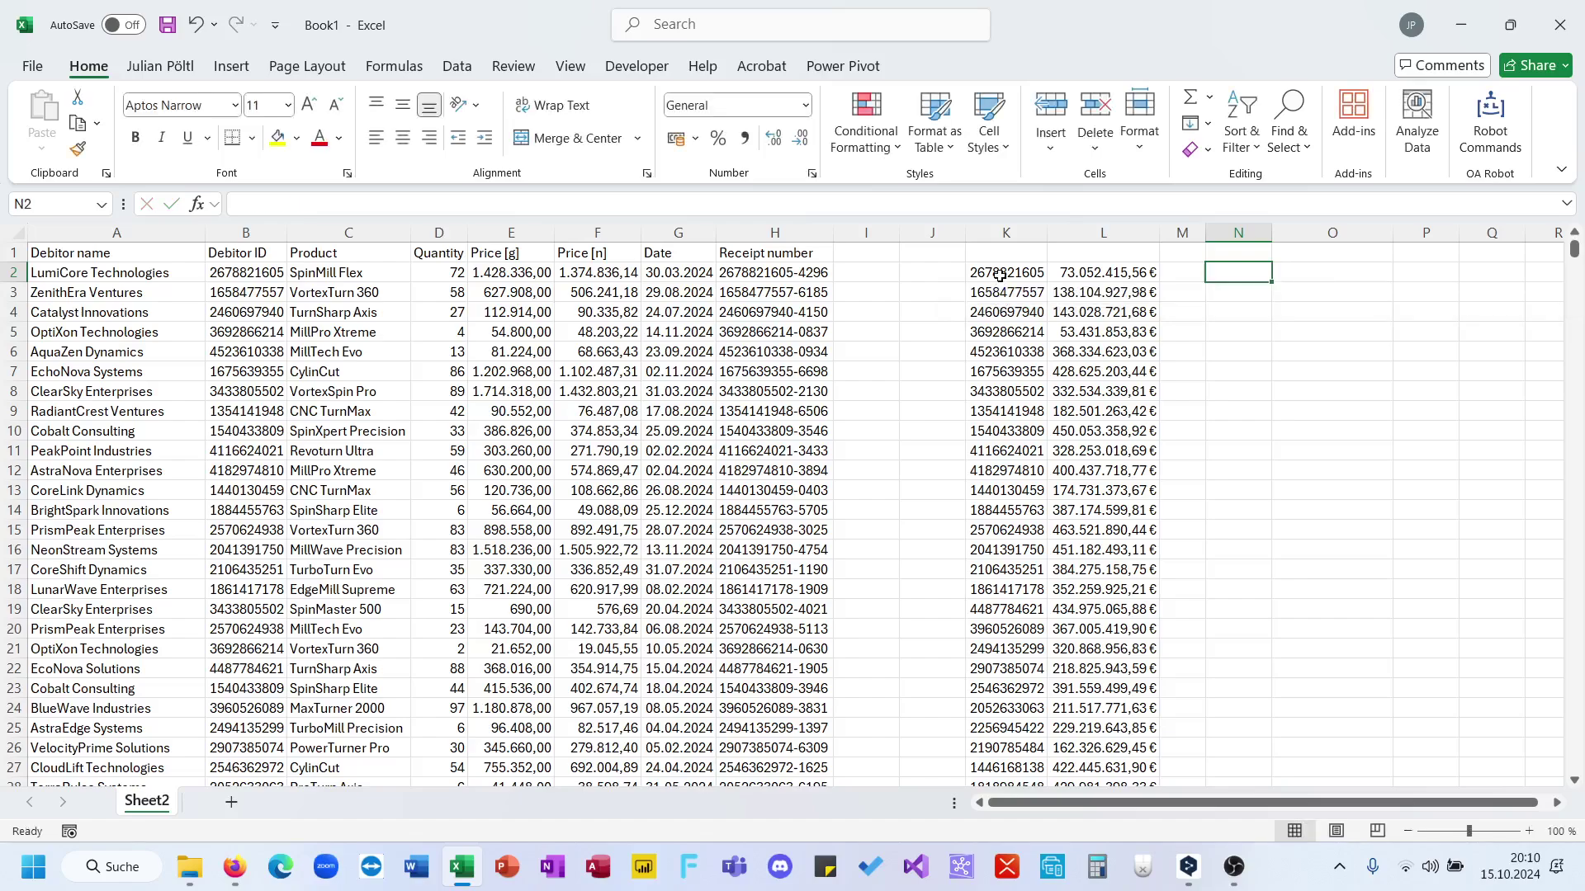
click(1000, 274)
click(1083, 279)
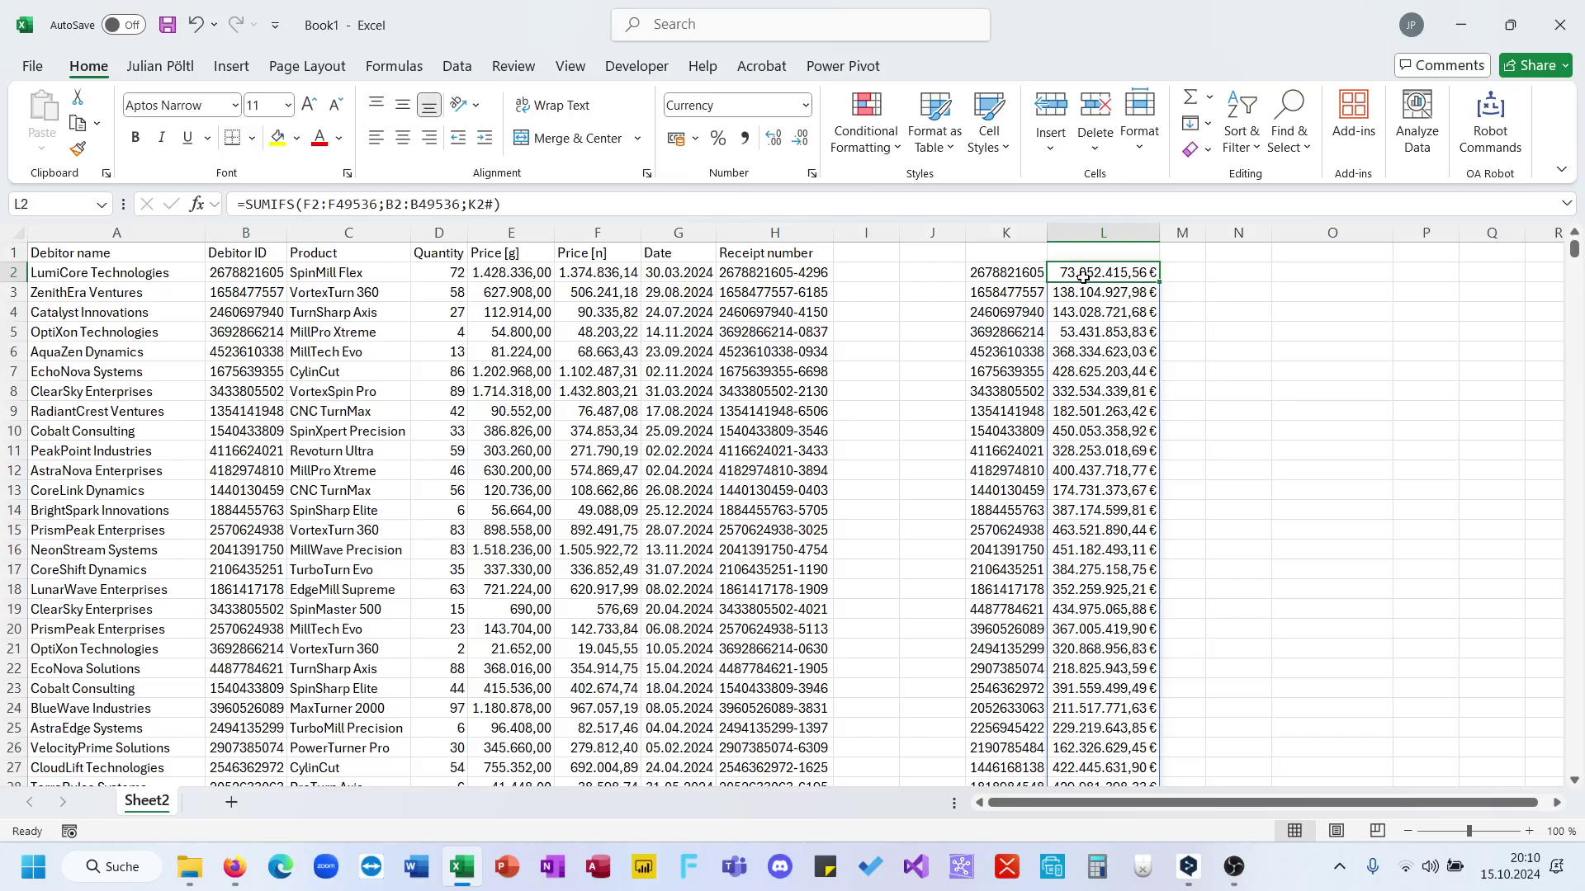
click(1234, 276)
text(=gr)
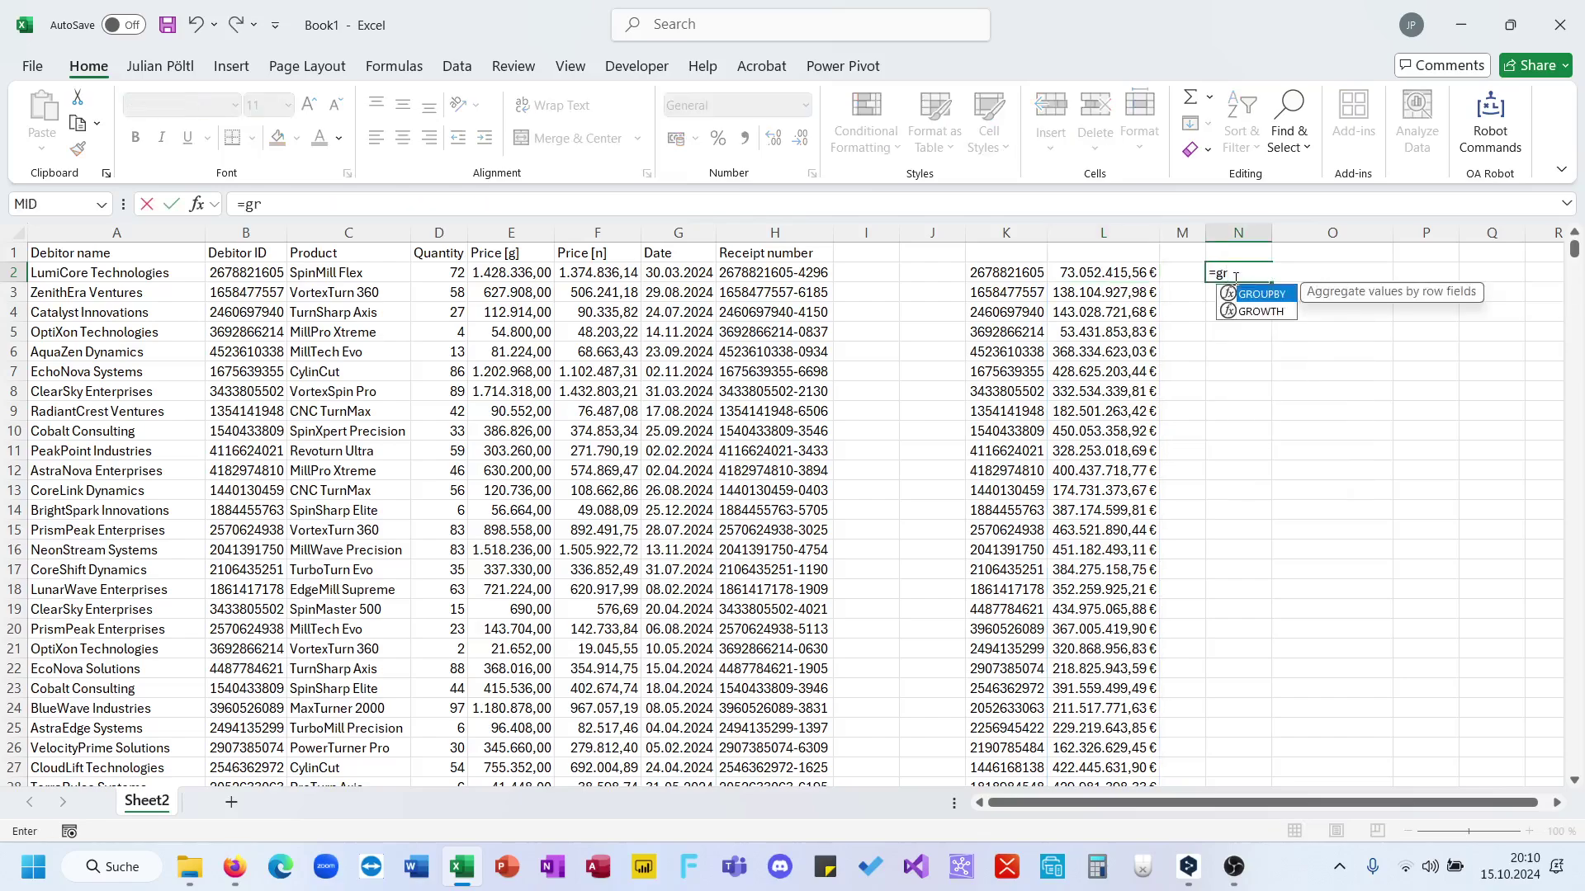
key(Tab)
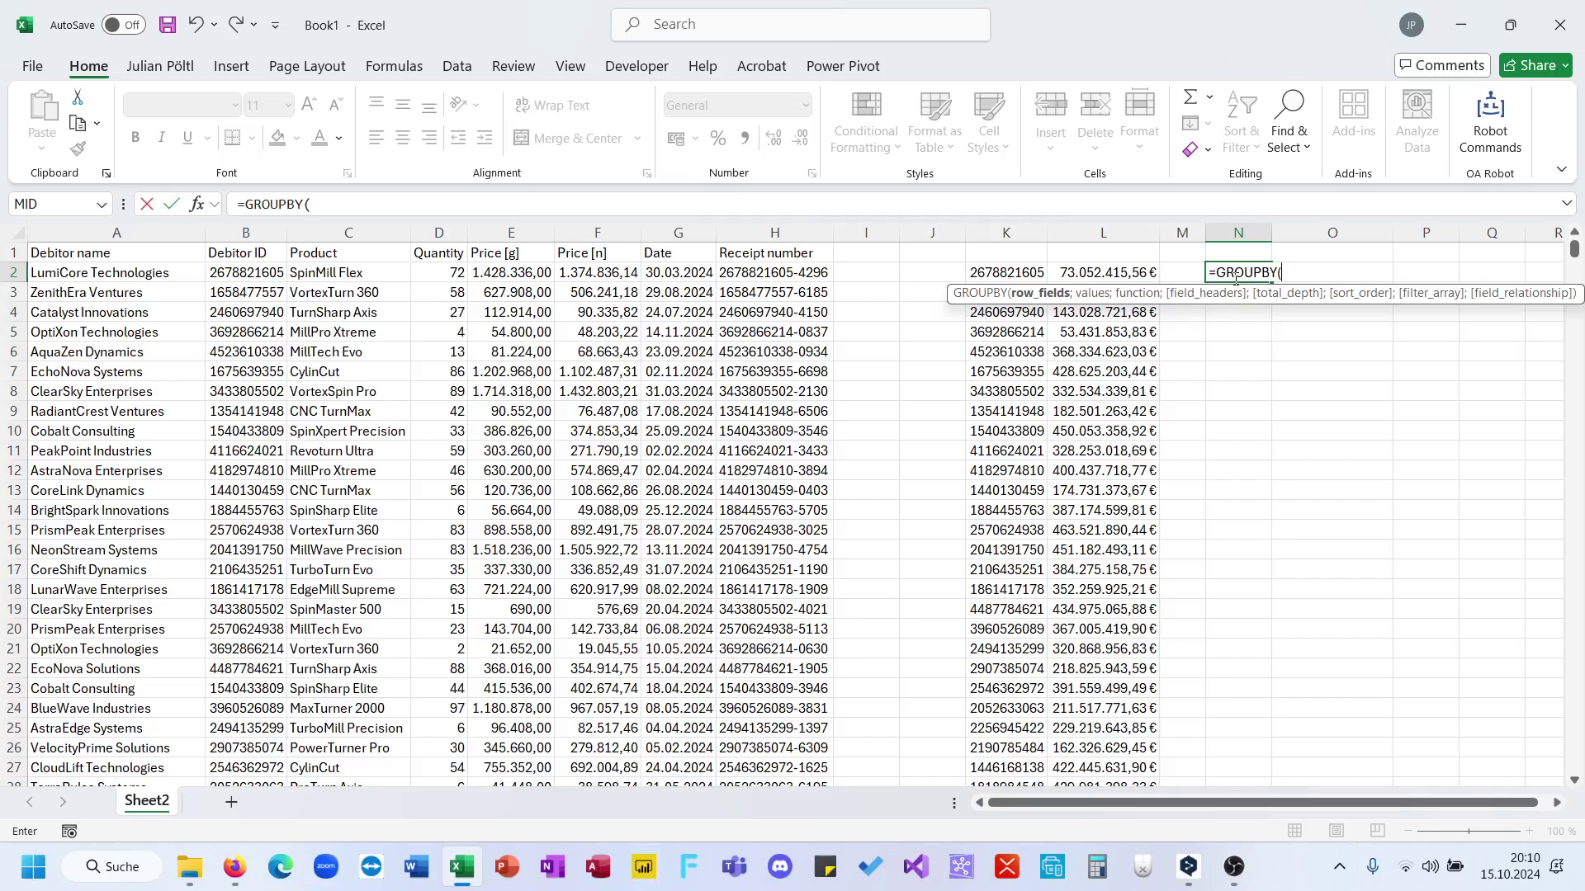
Step: Complete =GROUPBY(B2:B49536;F2:F49536;SUM) in N2 to sum net prices per debtor ID
click(260, 276)
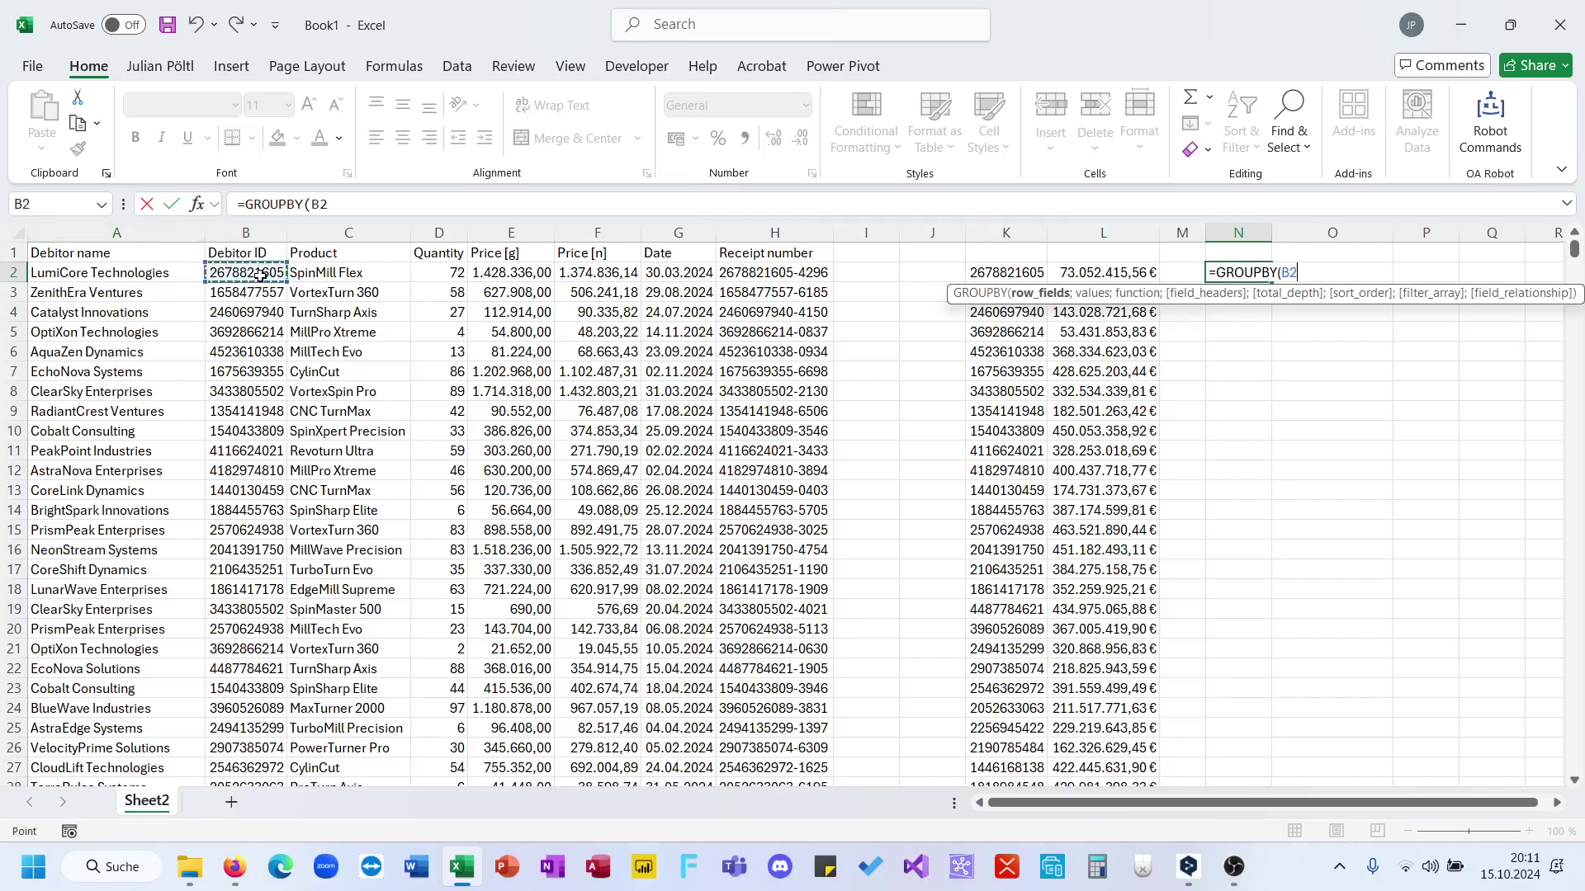
key(ctrl+shift+Down)
text(;)
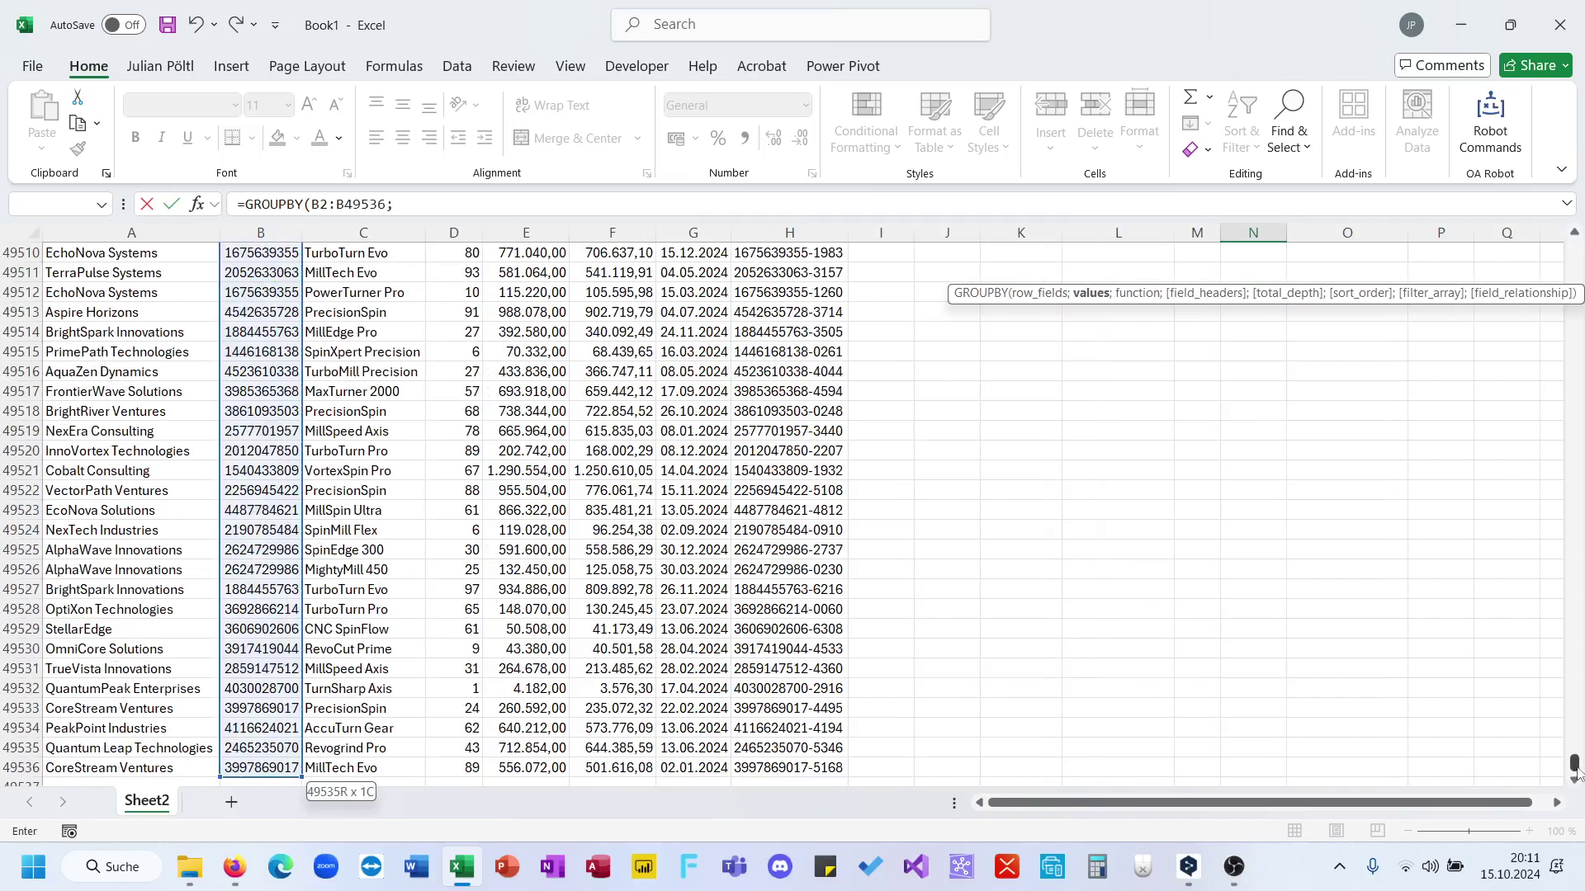
drag(1575, 771, 1574, 247)
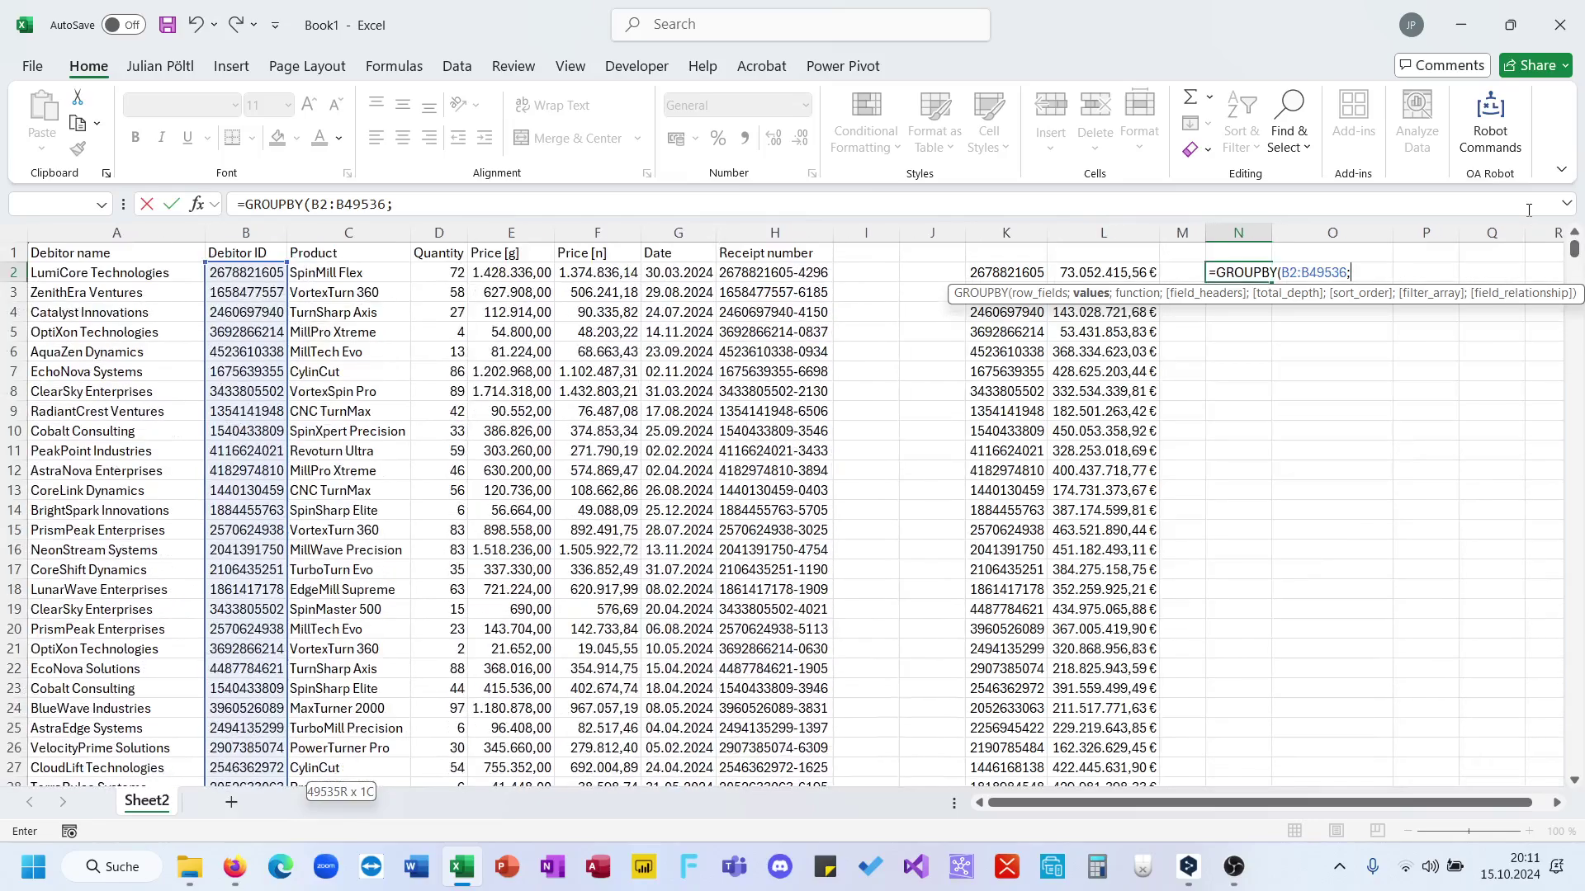
click(591, 273)
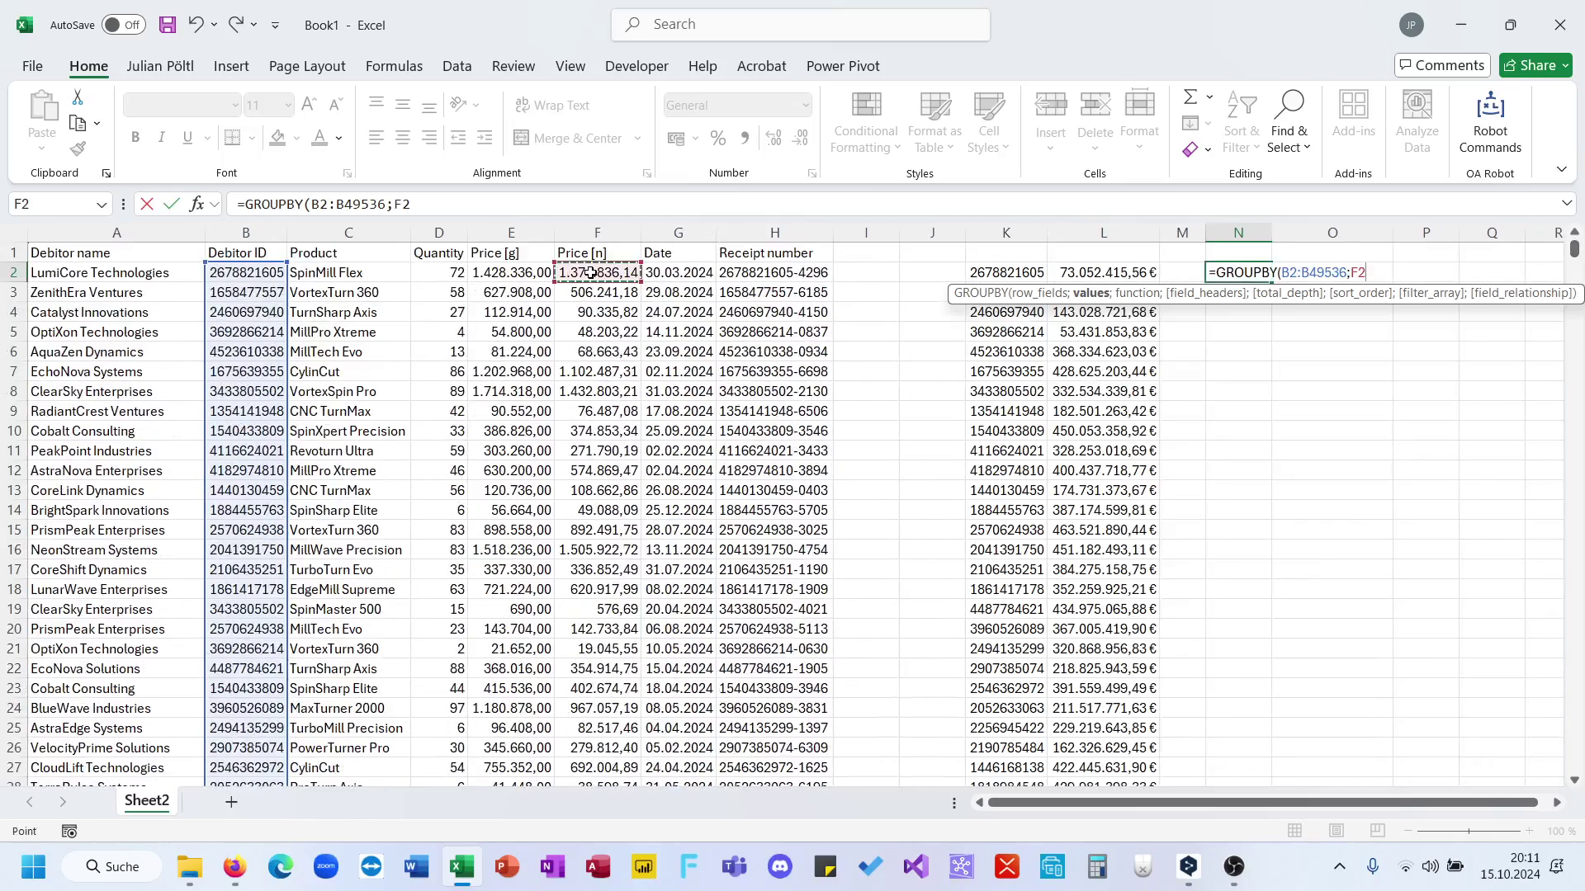
key(ctrl+shift+Down)
text(;)
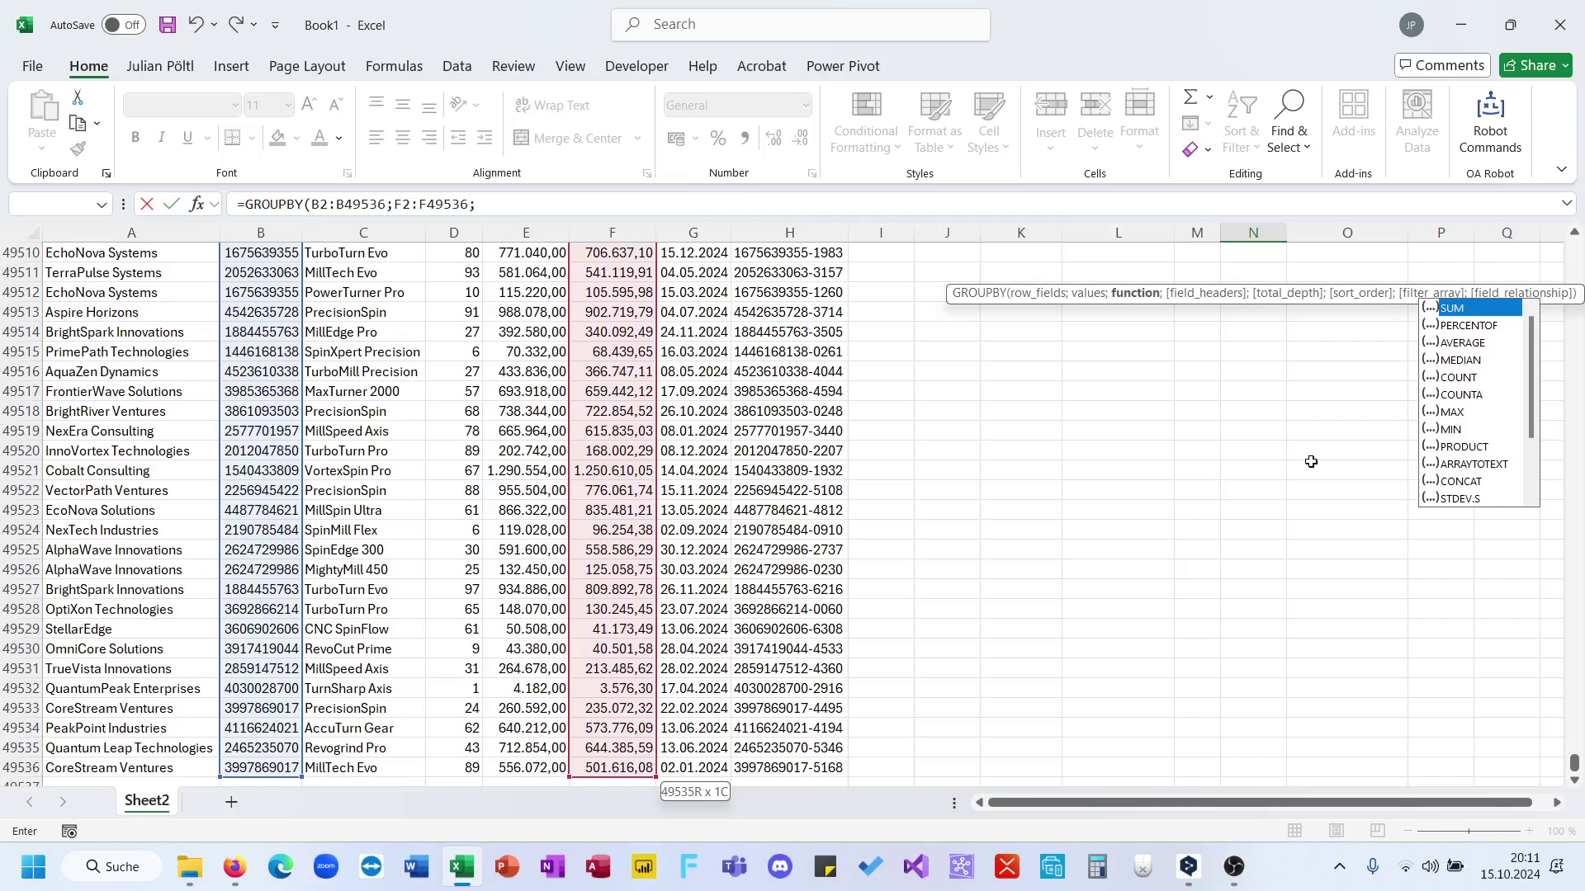
key(Tab)
text())
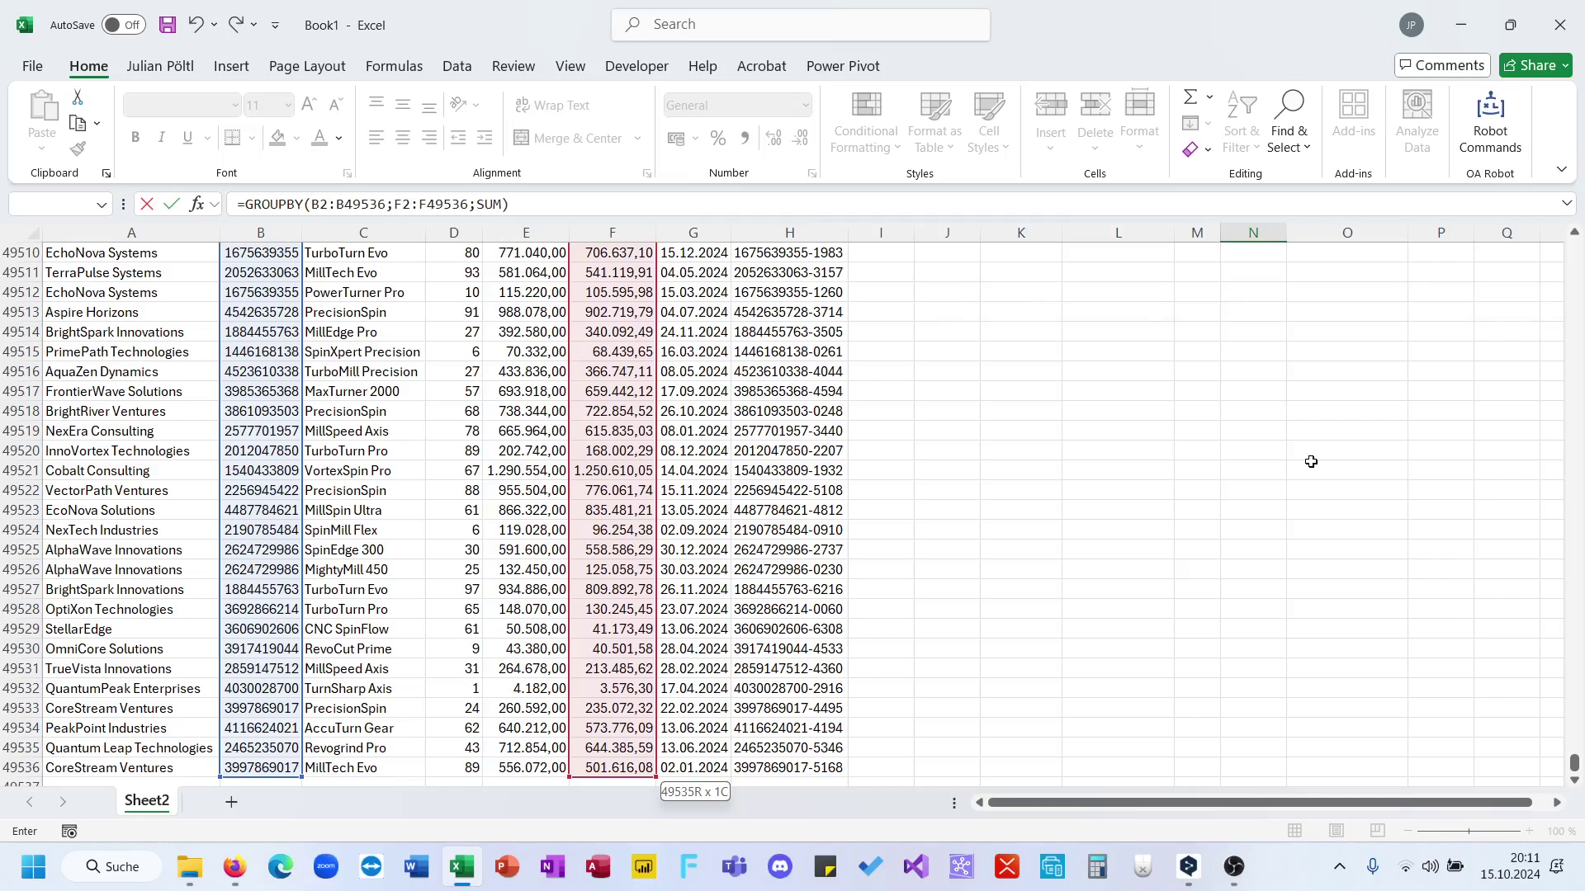
key(Return)
key(Up)
key(Up)
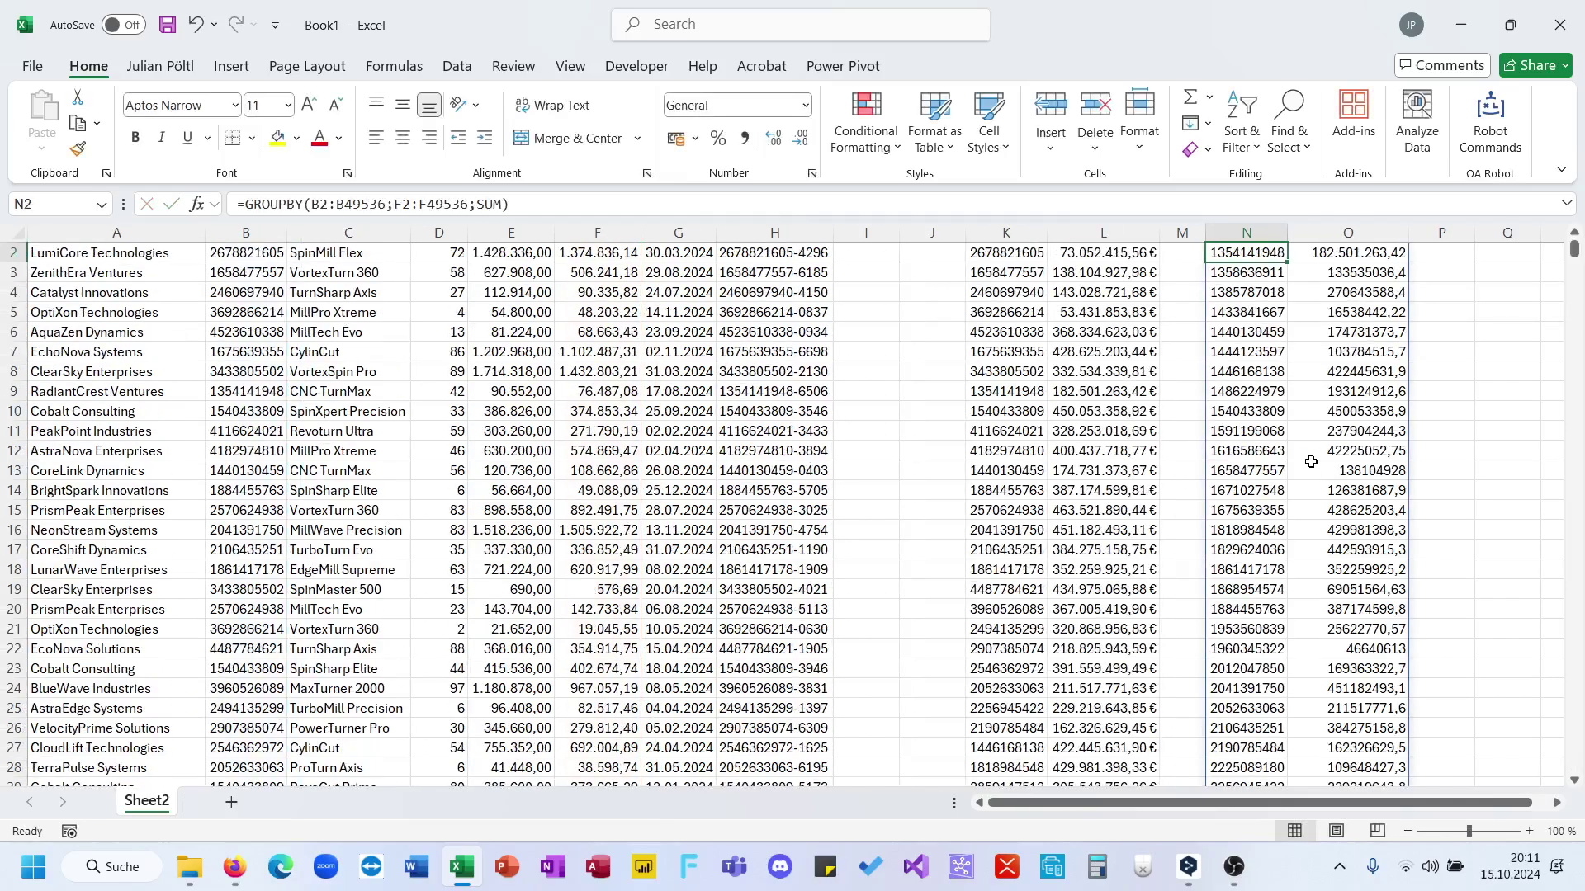
Step: Inspect the Total row at the bottom of the GROUPBY summary
key(Down)
key(ctrl+Down)
key(Right)
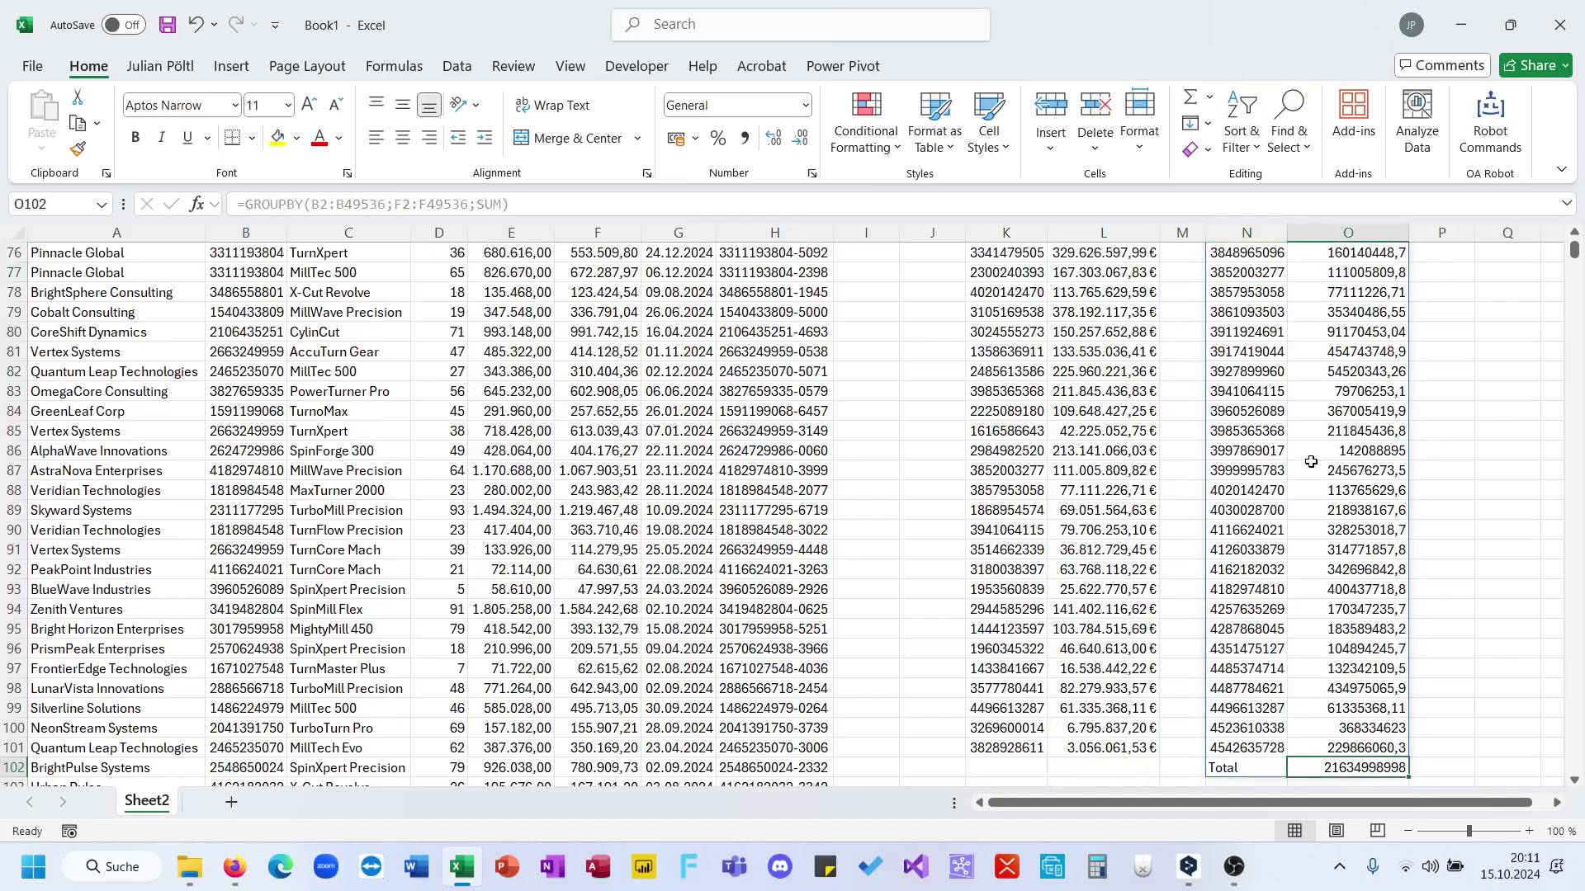
key(Up)
key(Left)
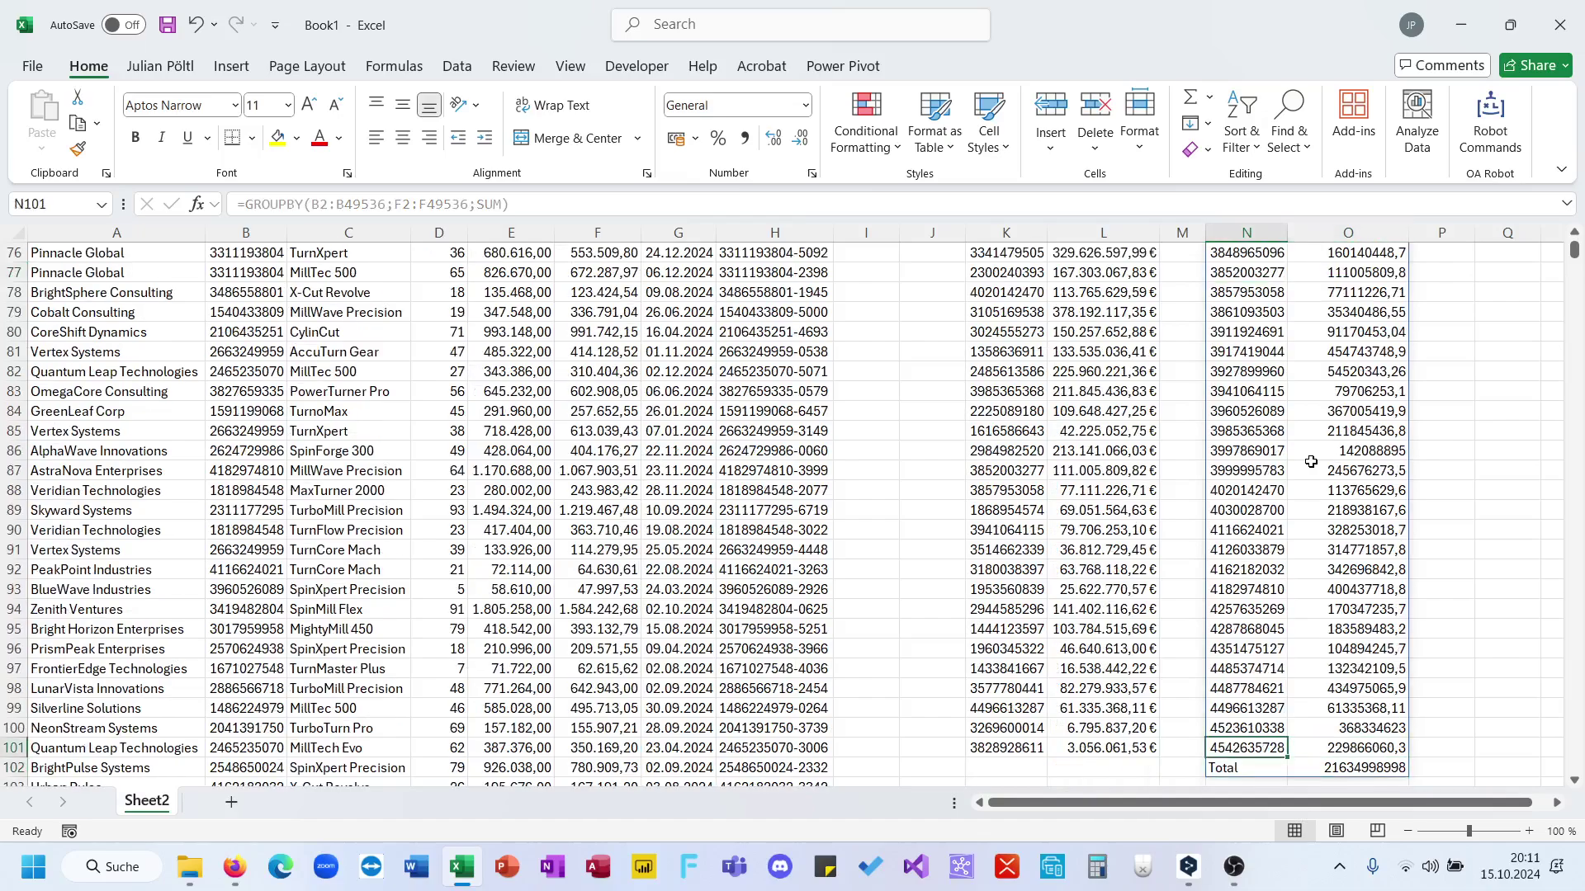
key(ctrl+Up)
Step: Add ;;0 as total_depth to the GROUPBY formula, accepting Excel's correction
click(503, 204)
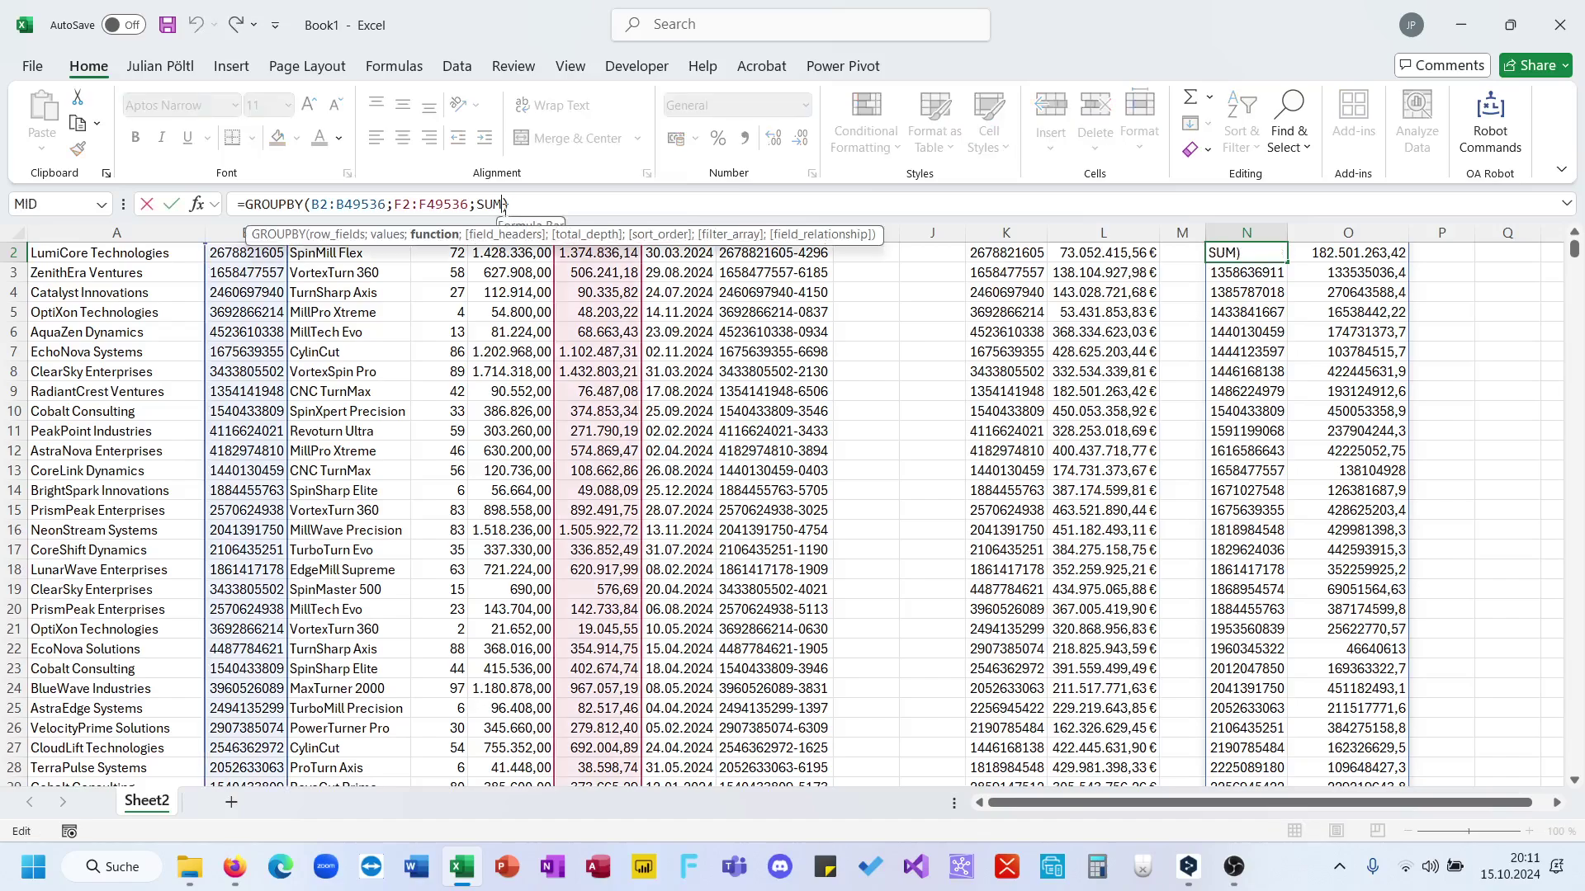
text(;;)
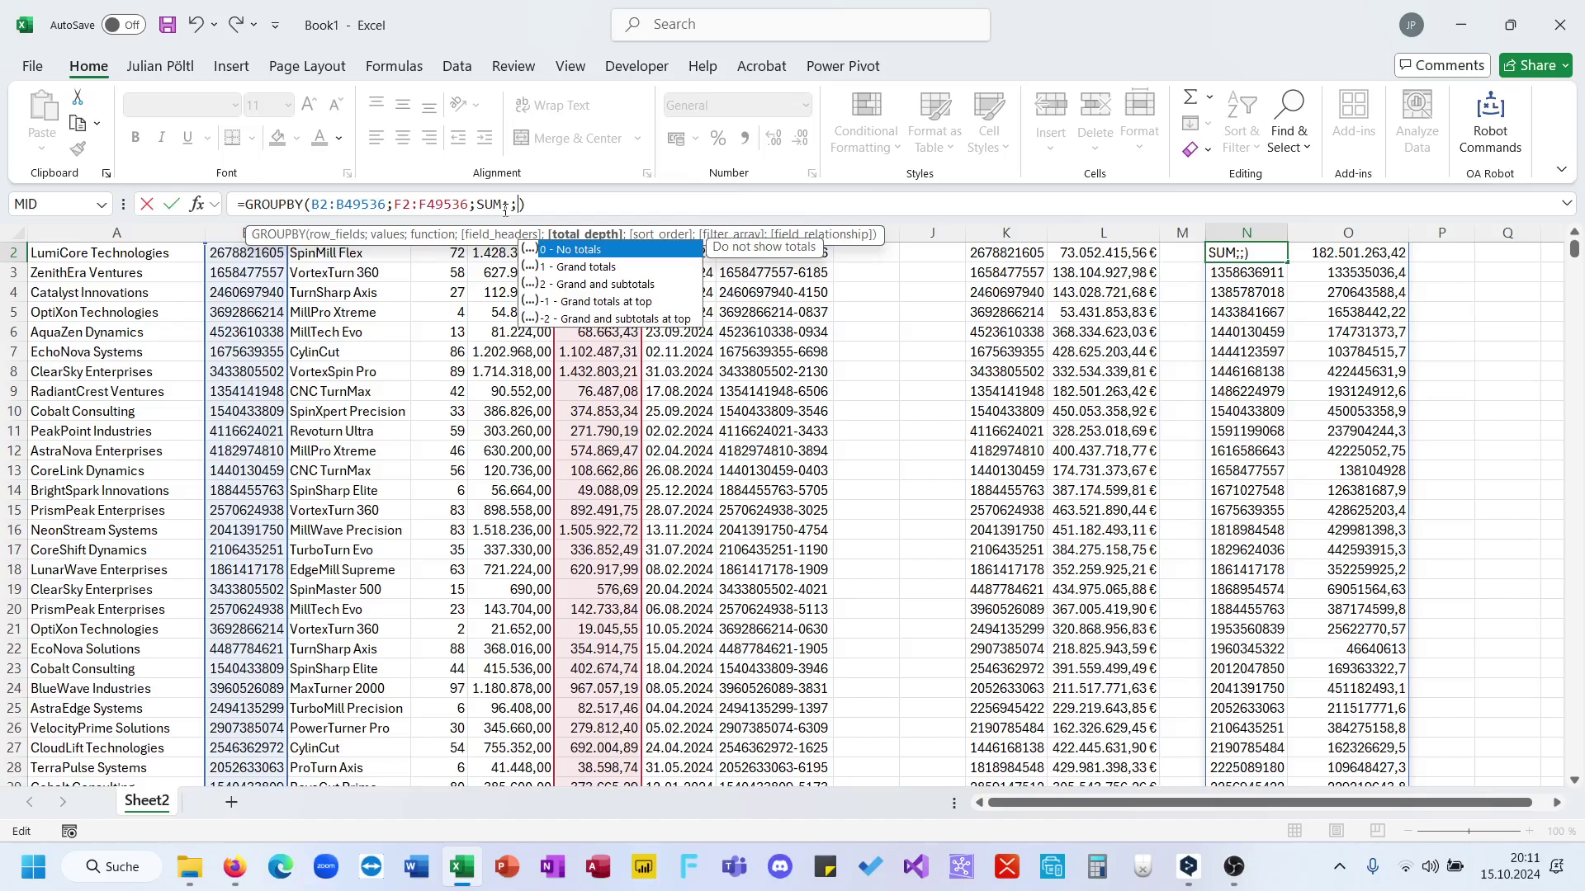
text(0))
key(Return)
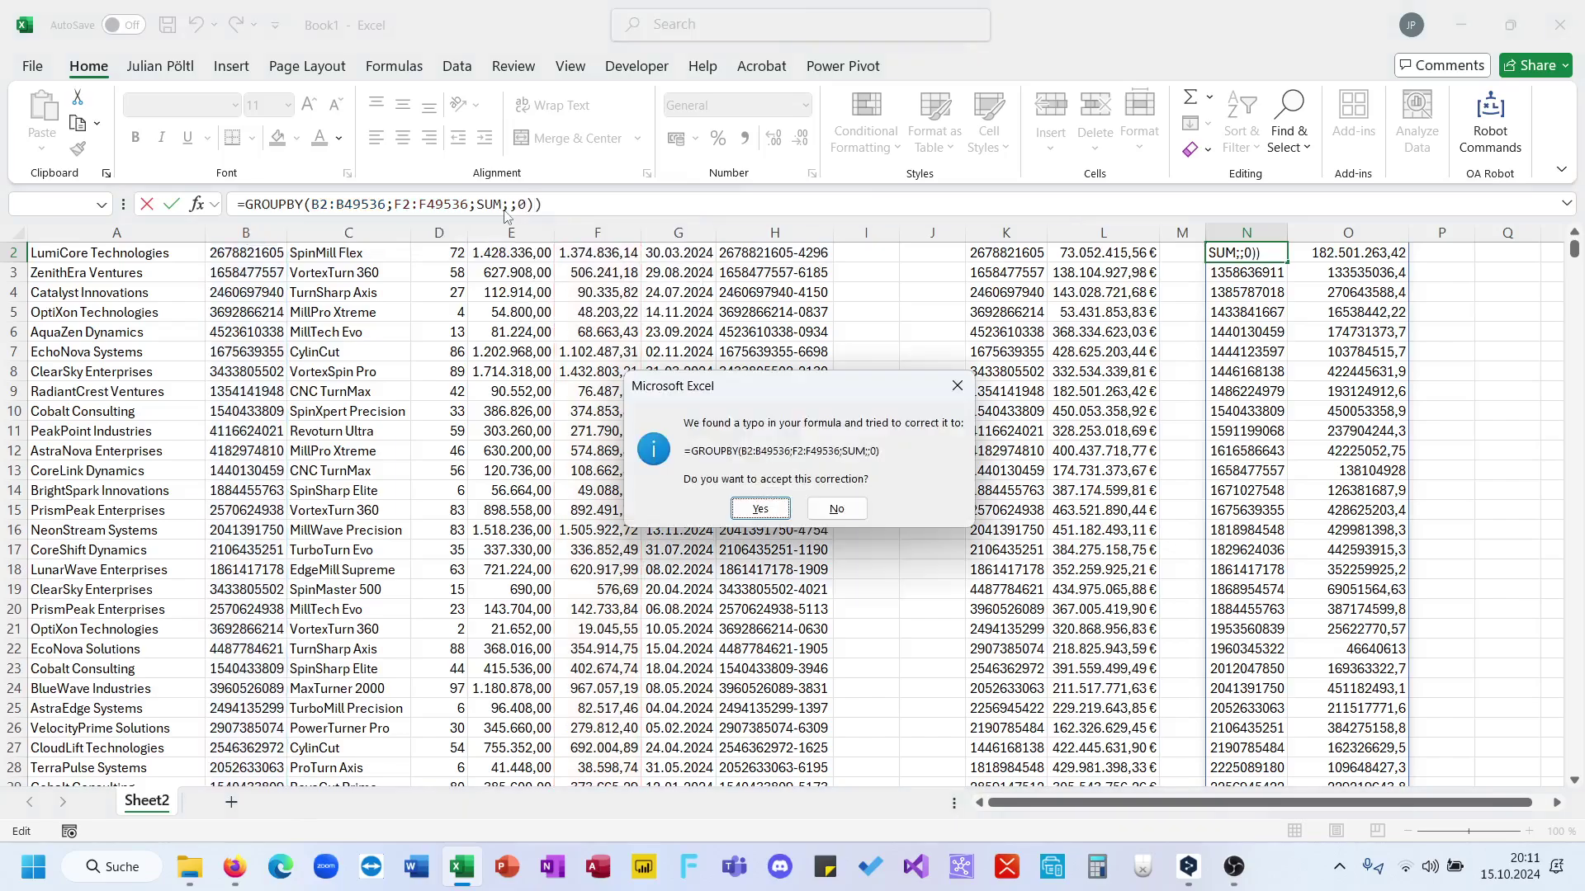
key(Return)
key(ctrl+Down)
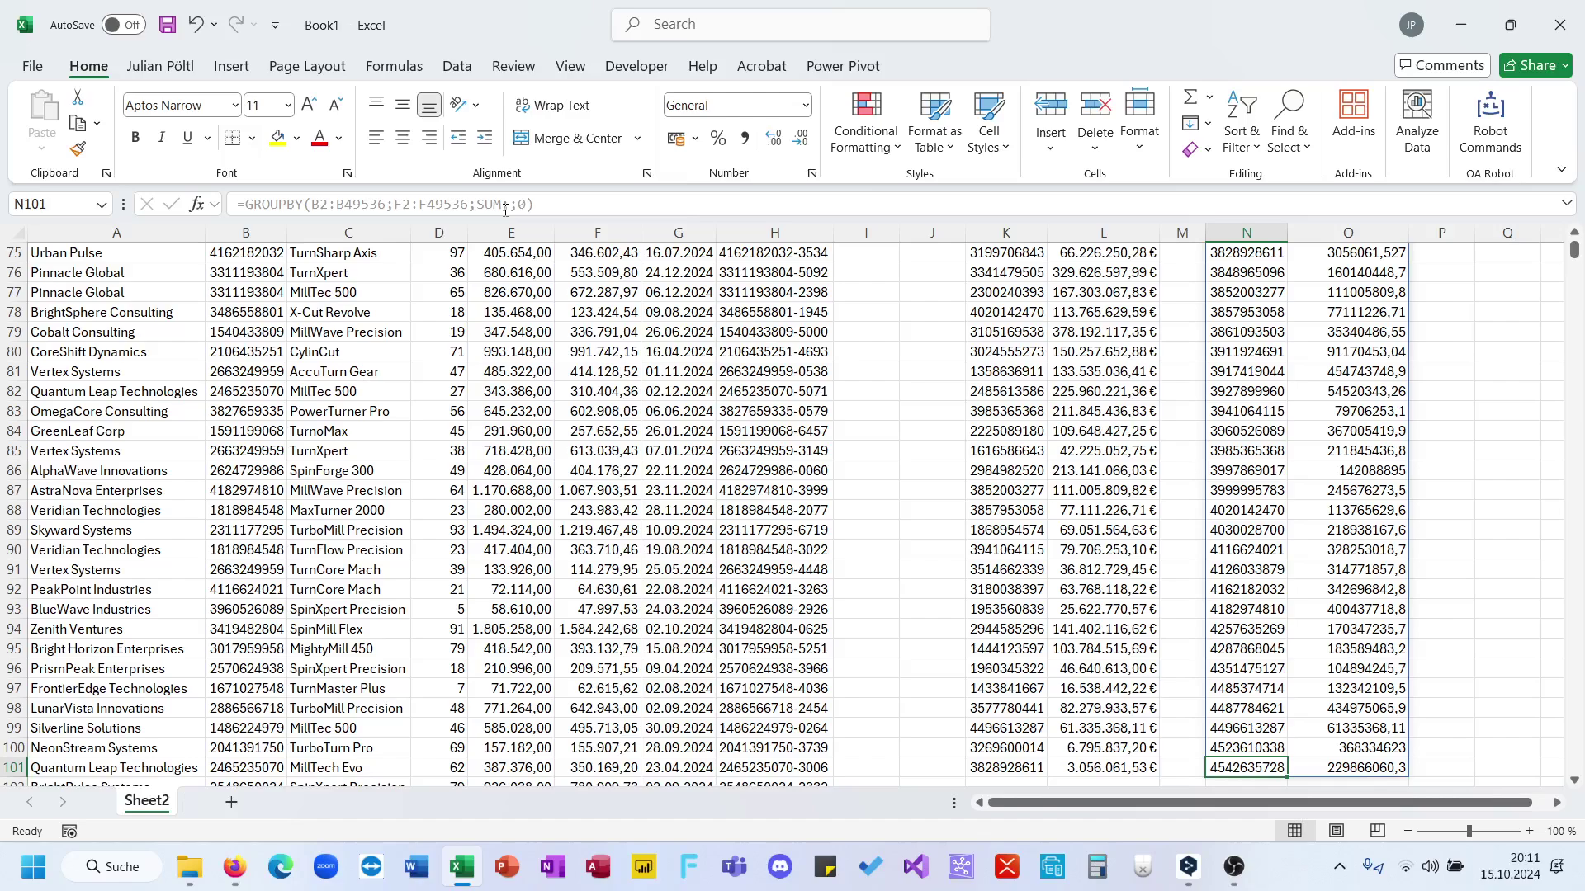
key(ctrl+Up)
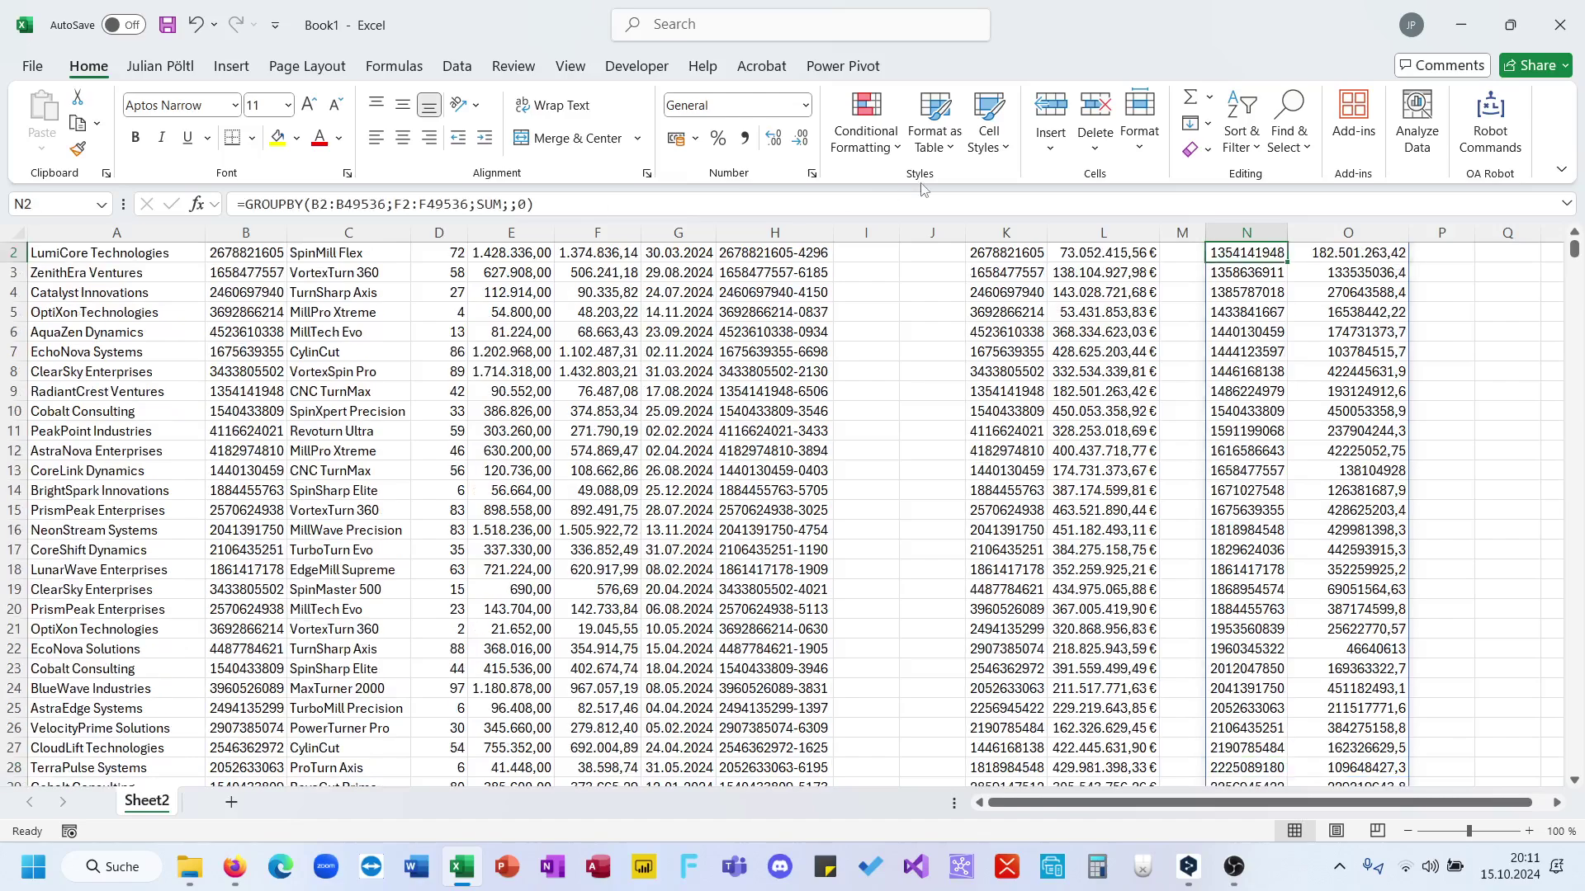
Step: Format the GROUPBY summed values as currency
key(Right)
key(ctrl+shift+Down)
click(805, 104)
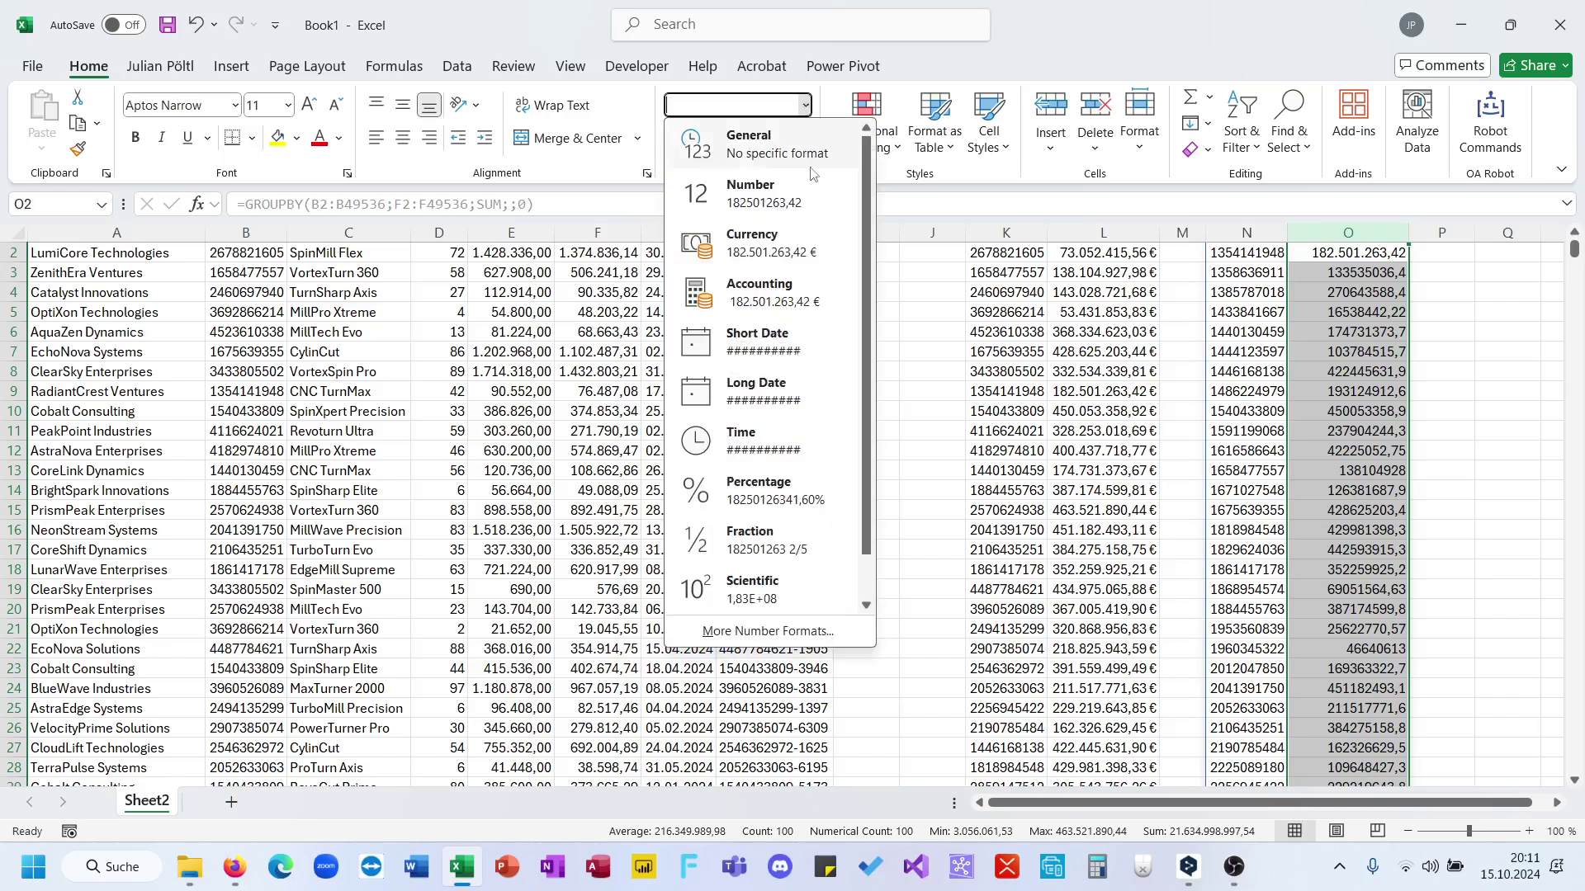
click(768, 243)
Step: Add sort order -2 to the GROUPBY formula to rank debtors by descending sum
click(1244, 254)
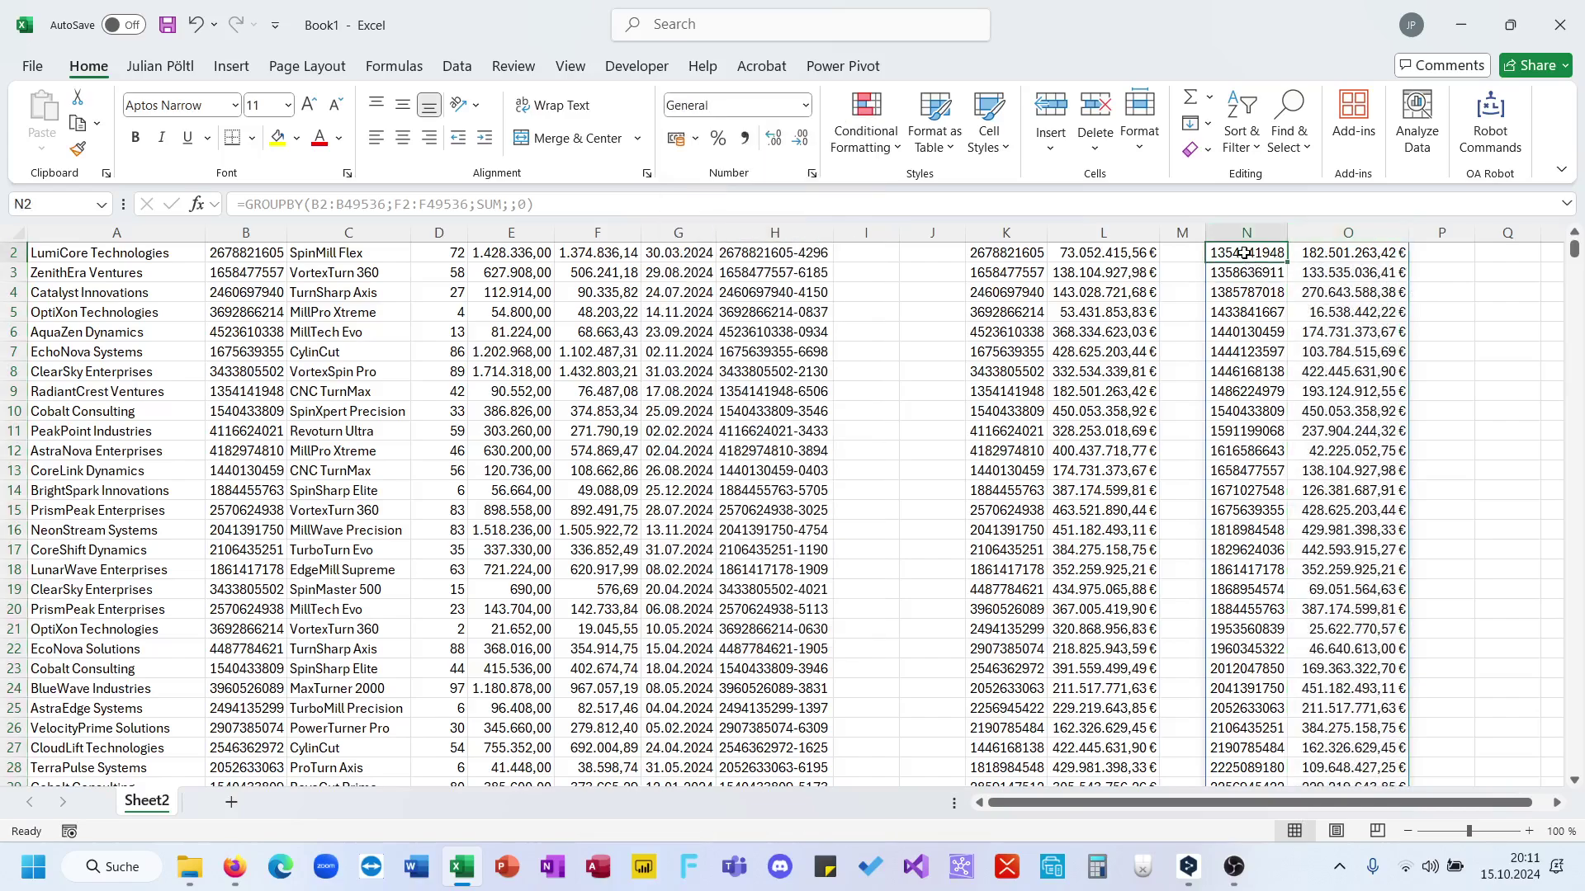
click(526, 206)
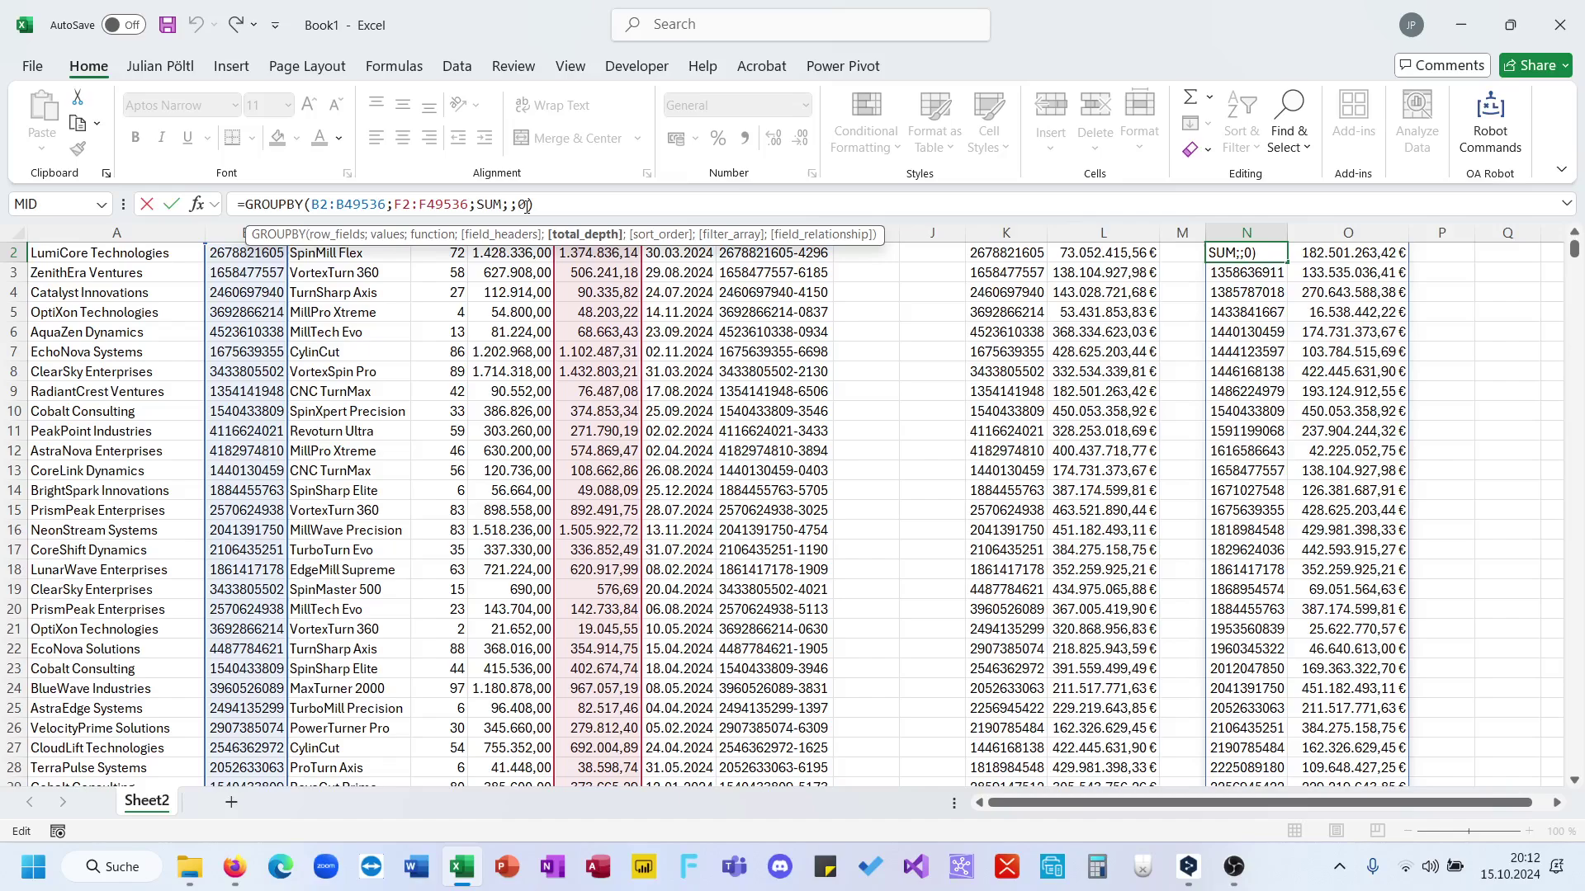
text(;)
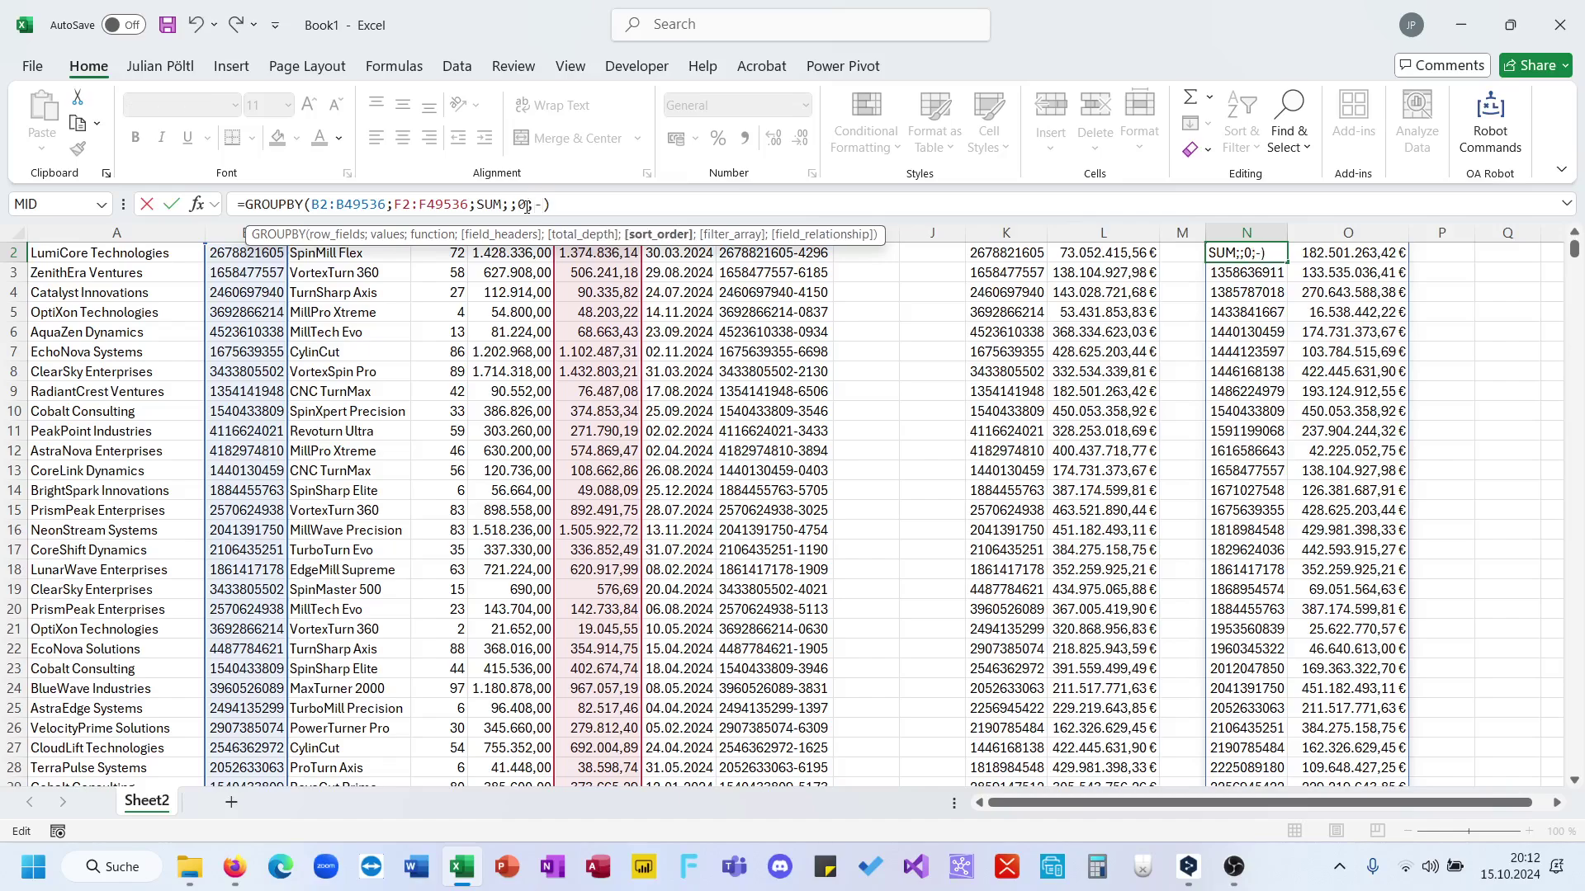
text(-2)
key(ctrl+Return)
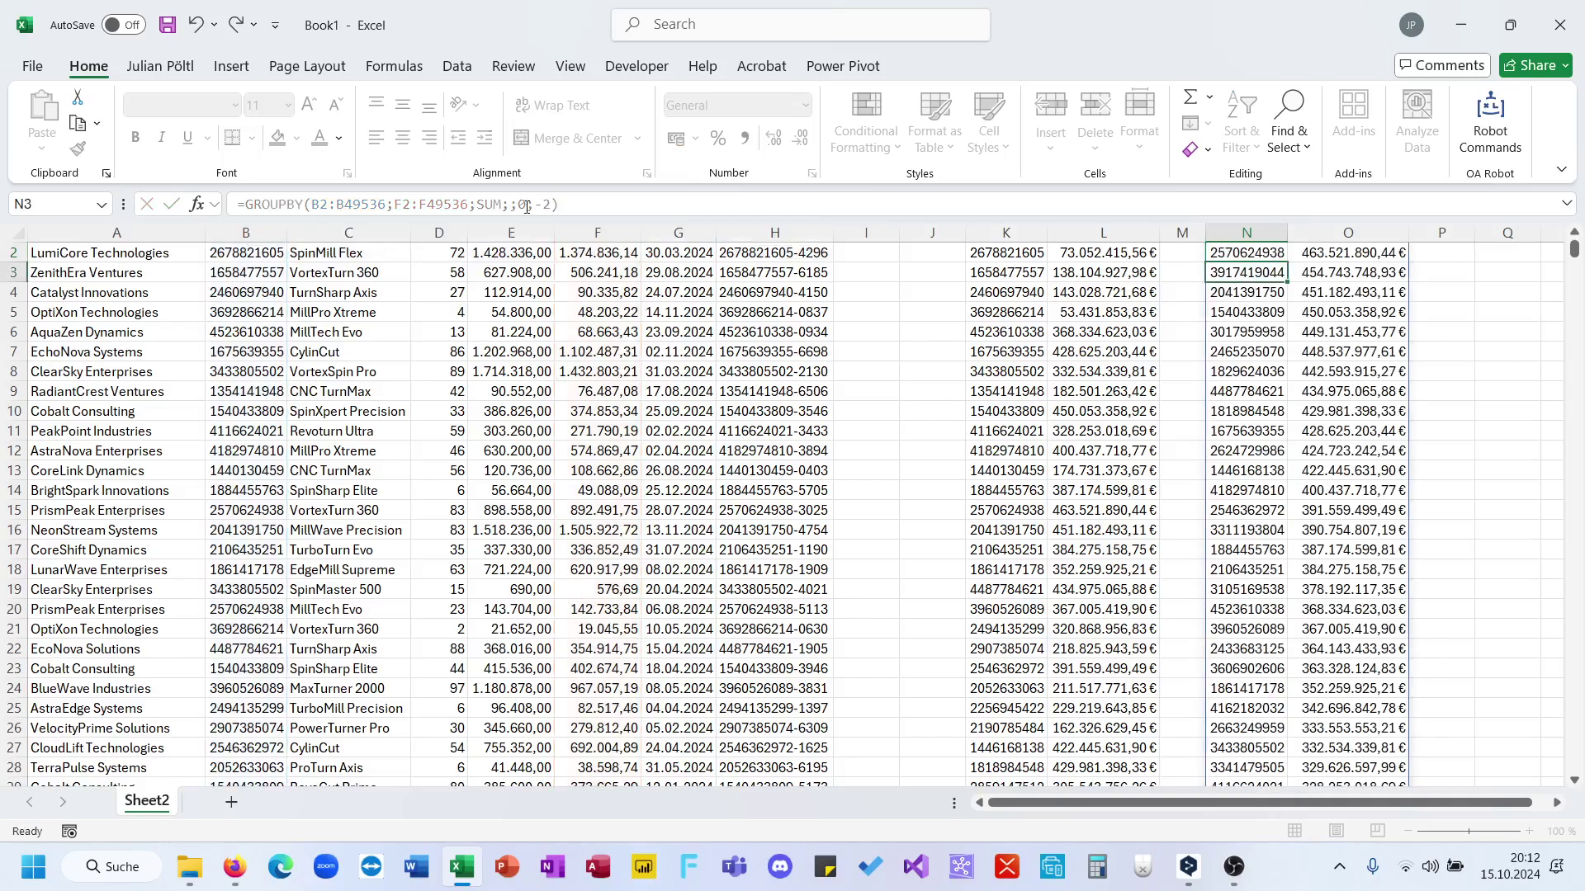
scroll(932, 296, up, 1)
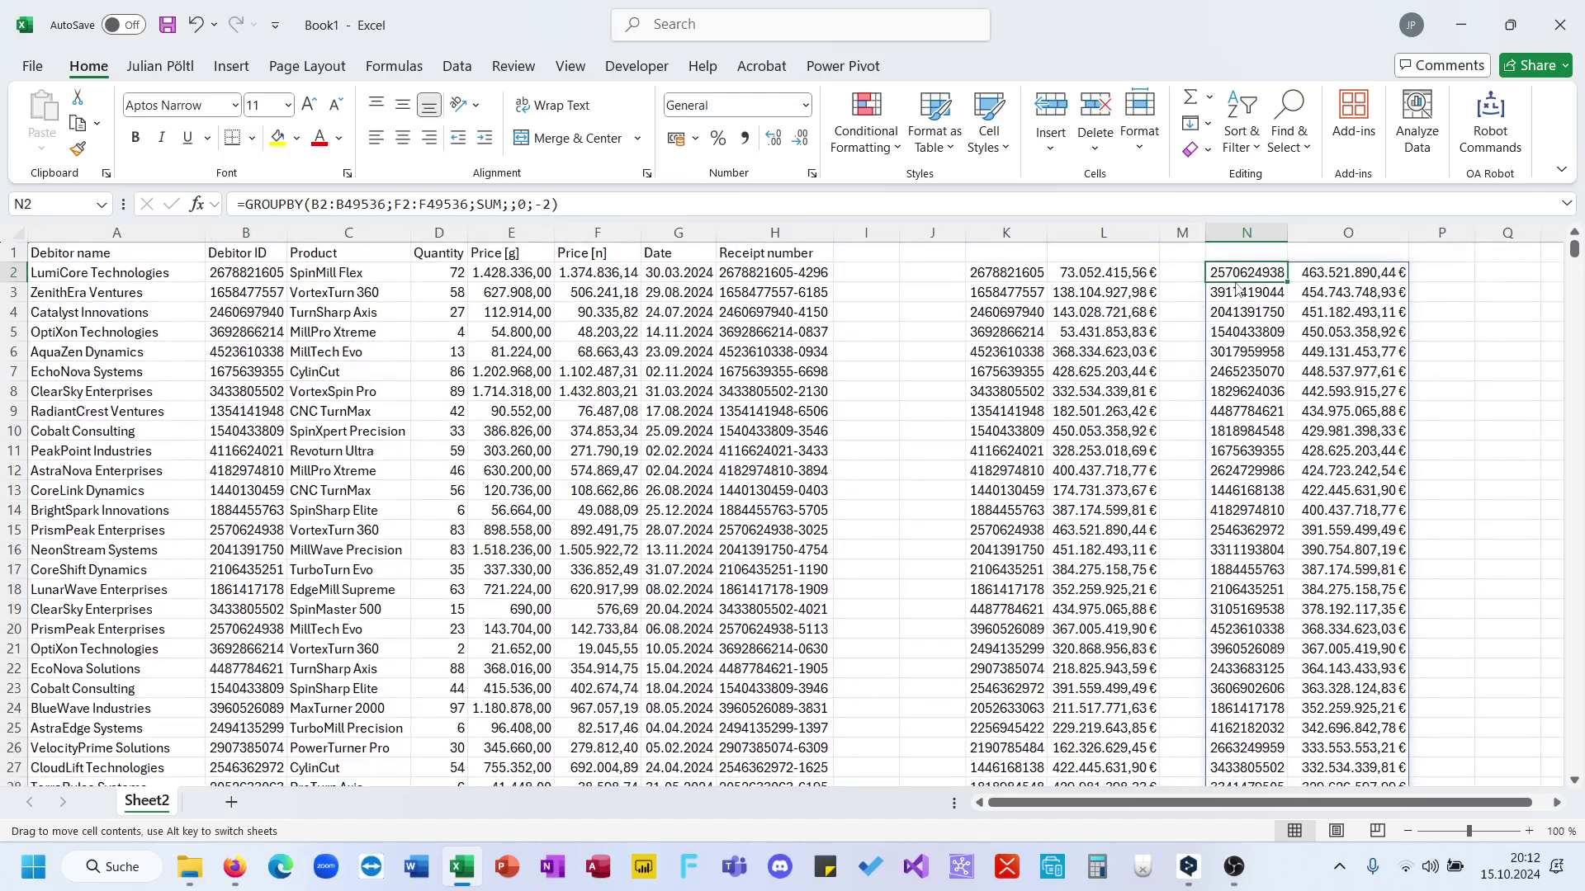
Step: Move the summary to column O and show debtor IDs as numbers without decimals
drag(1236, 284, 1357, 287)
click(1434, 271)
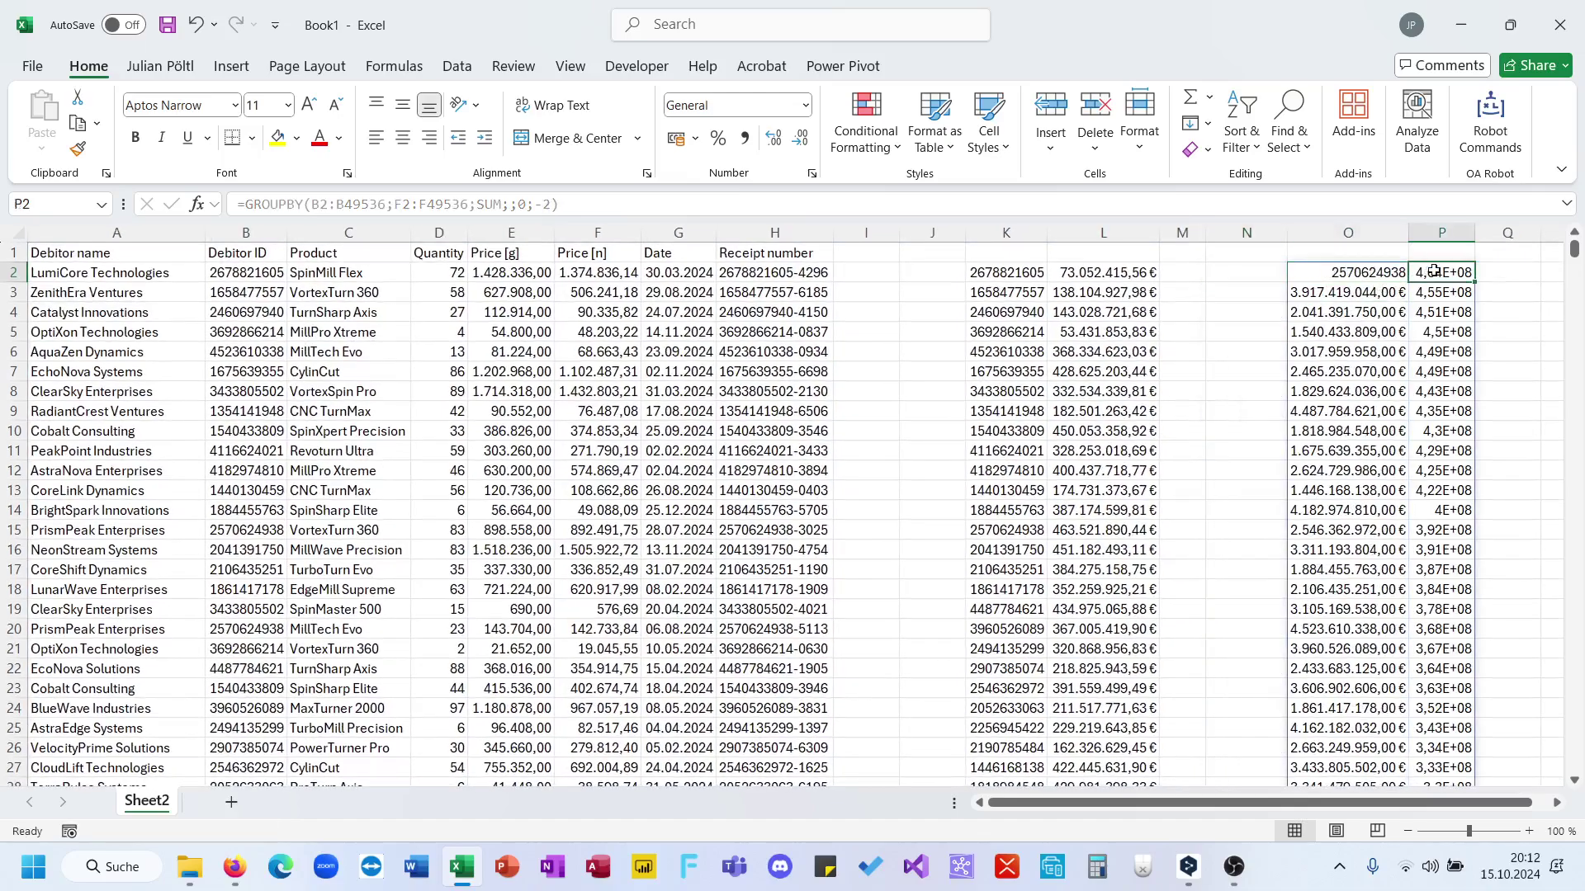
click(1348, 232)
key(ctrl+shift+1)
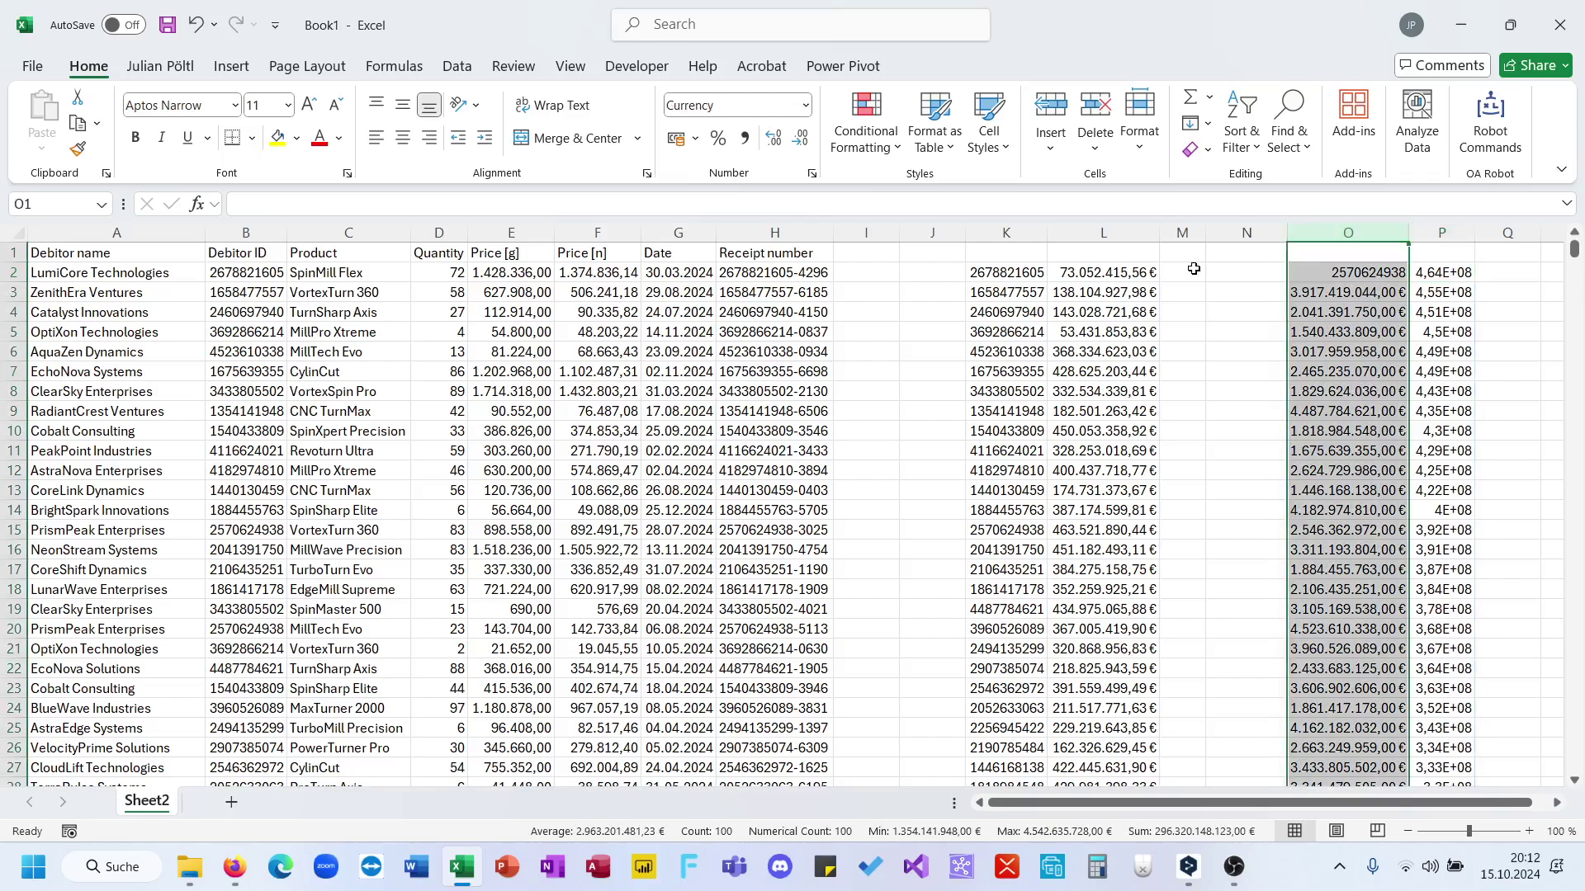
click(800, 137)
click(799, 137)
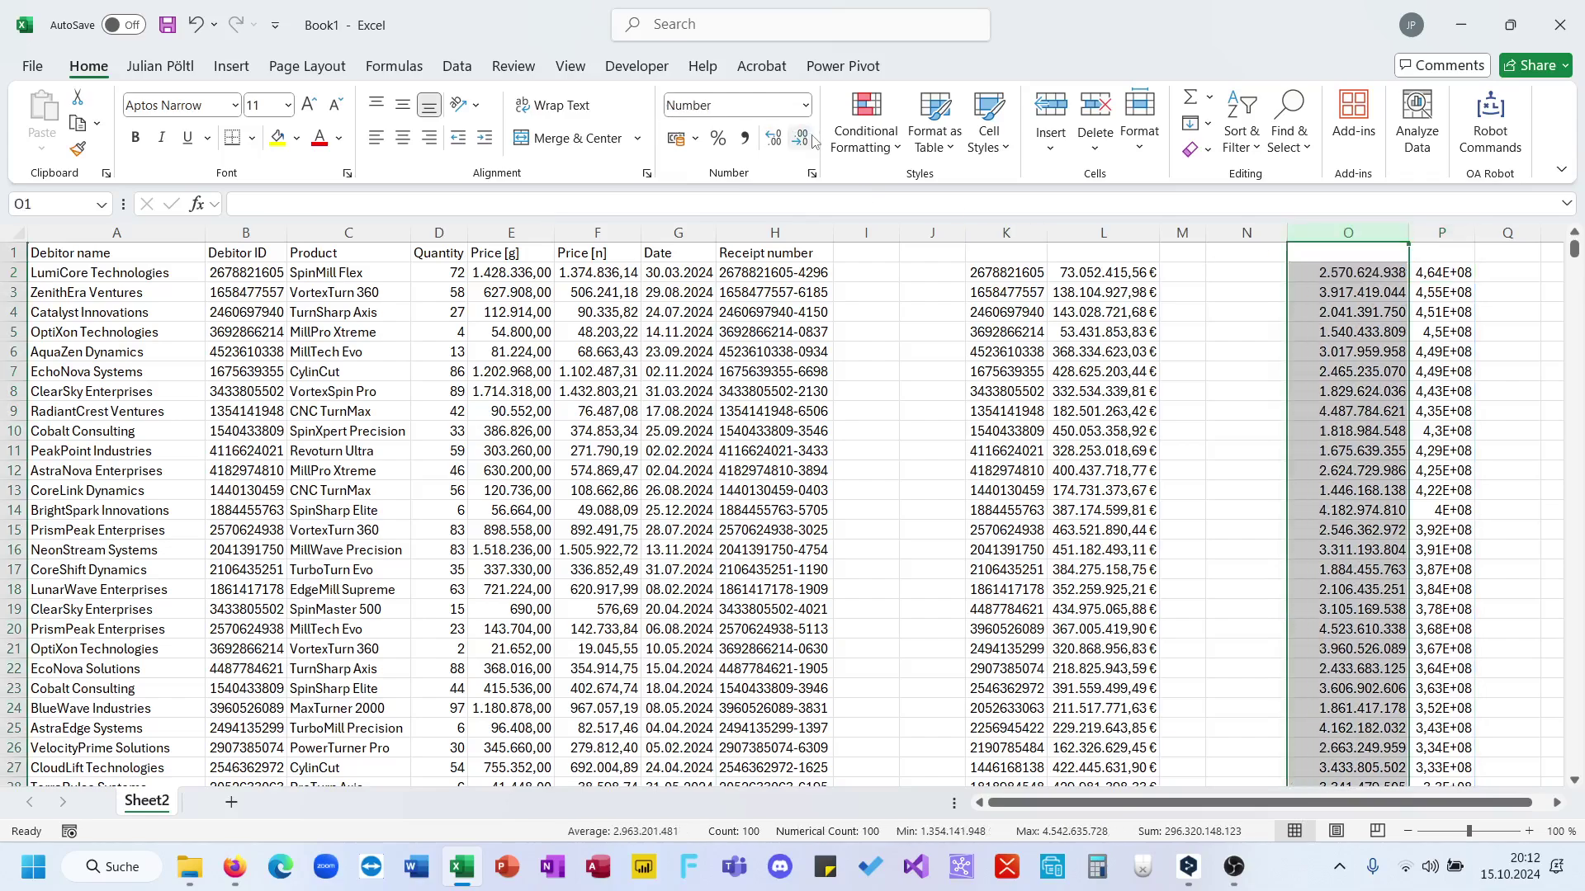
Step: Copy the K:L formatting onto columns O:P with Format Painter
drag(994, 233, 1103, 233)
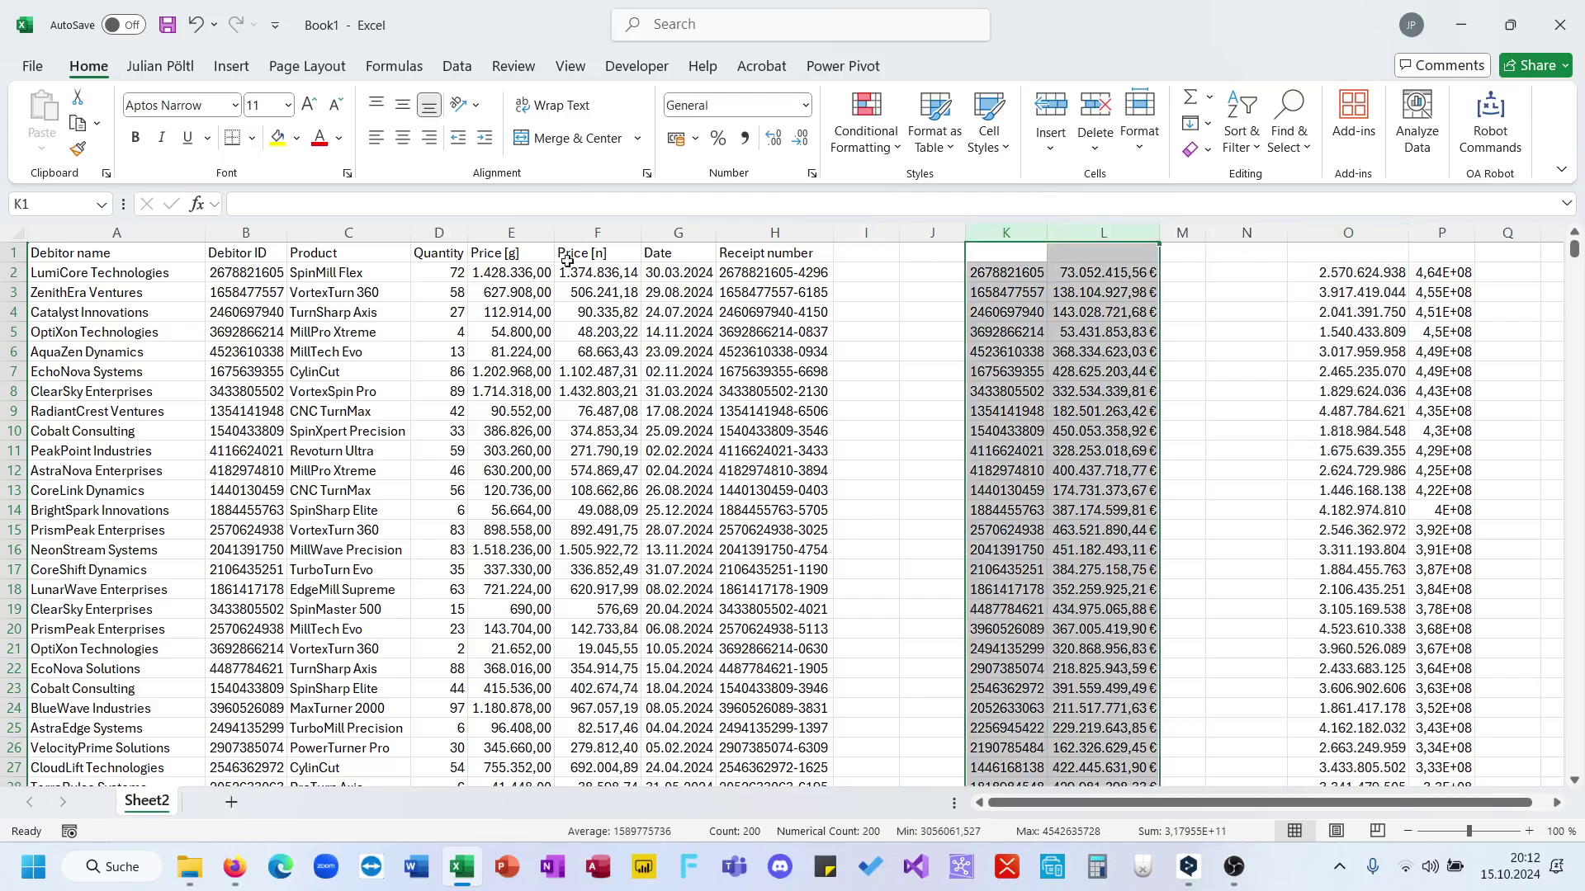
click(79, 149)
drag(1325, 234, 1424, 235)
click(1300, 410)
scroll(1288, 409, right, 1)
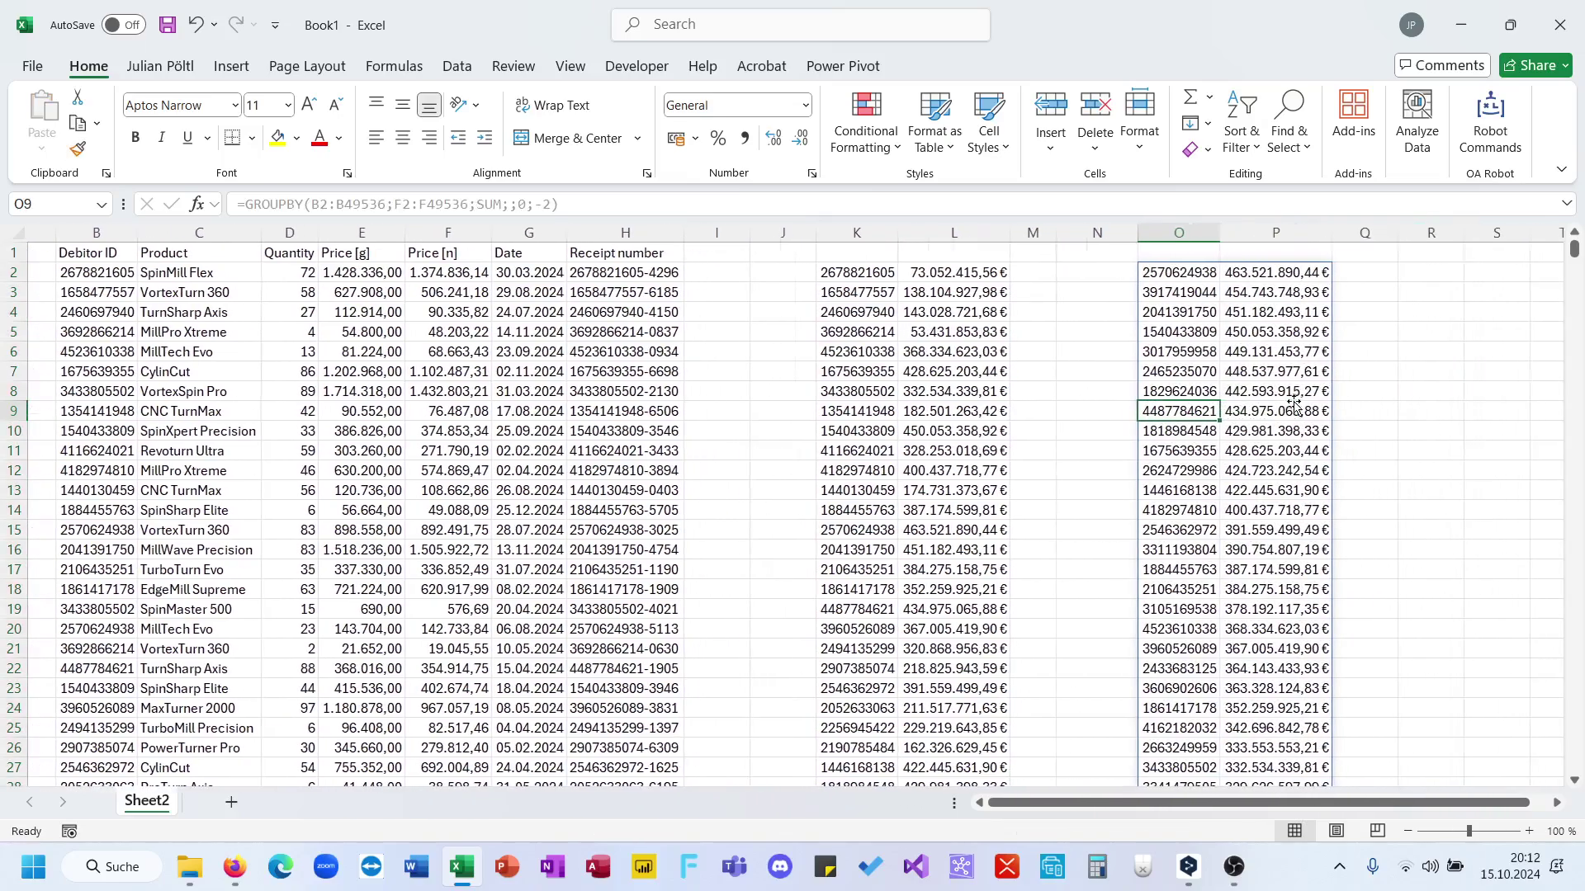
click(1163, 269)
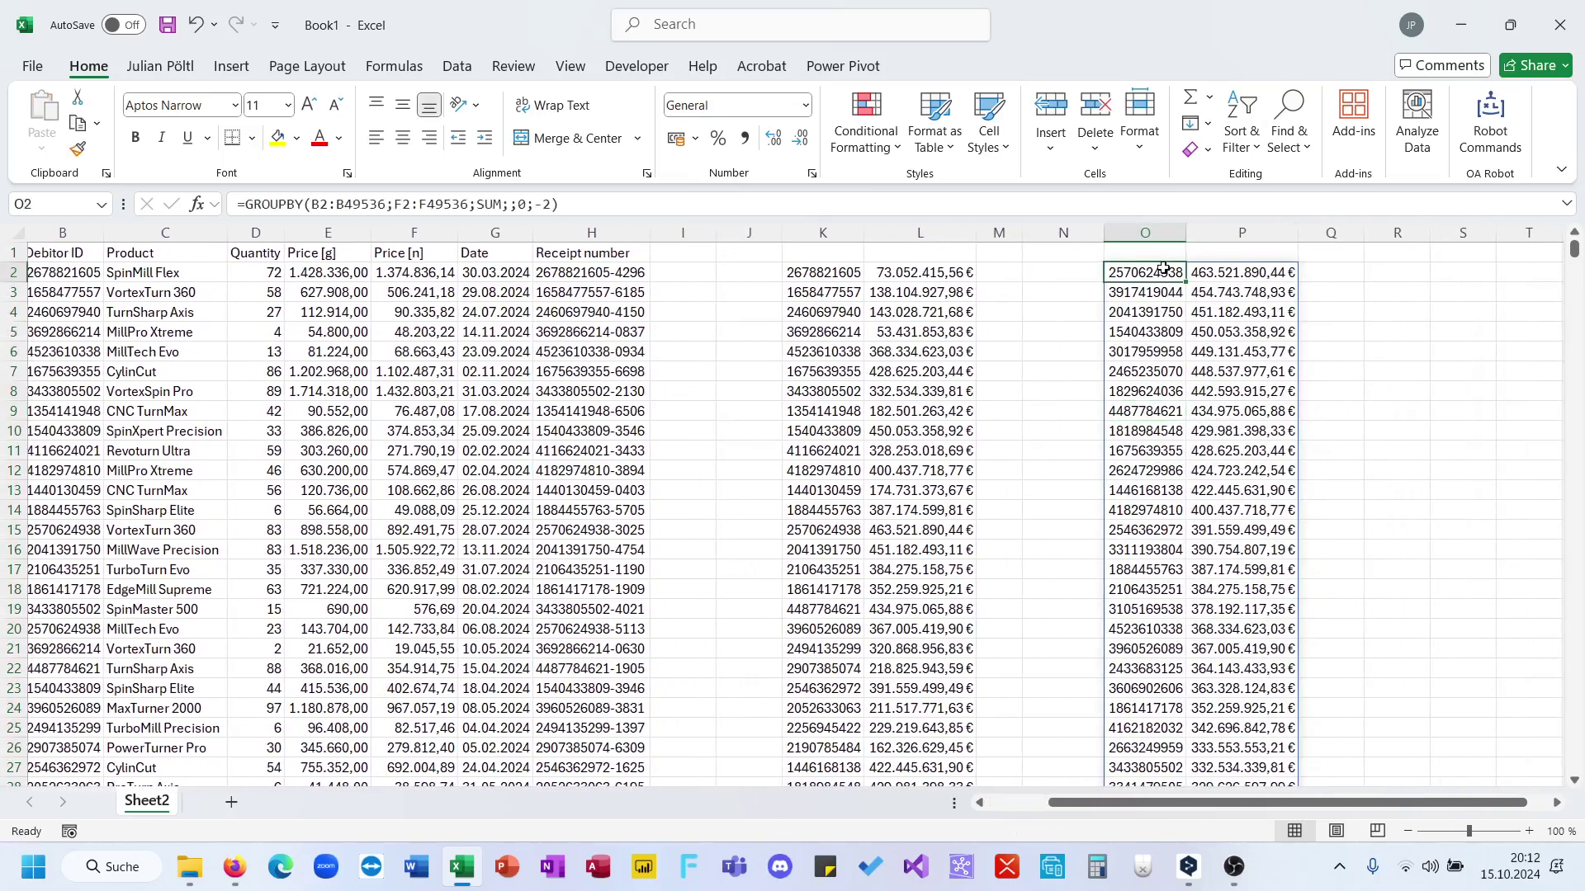
click(550, 206)
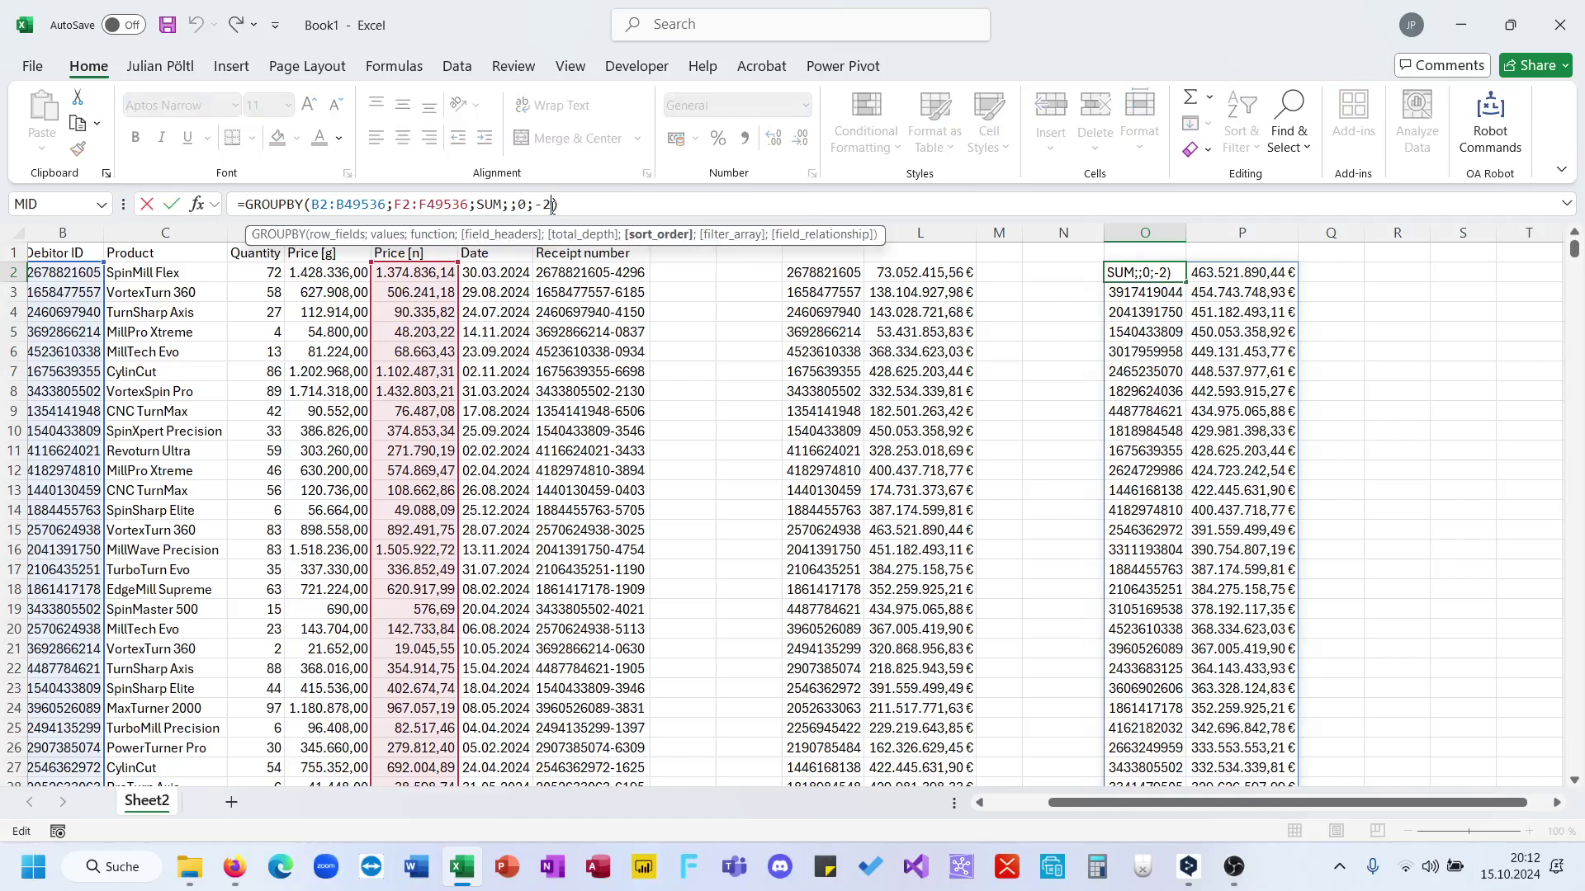
Step: Switch the GROUPBY aggregation to COUNT and review the receipt counts per debtor
double_click(491, 205)
text(cou)
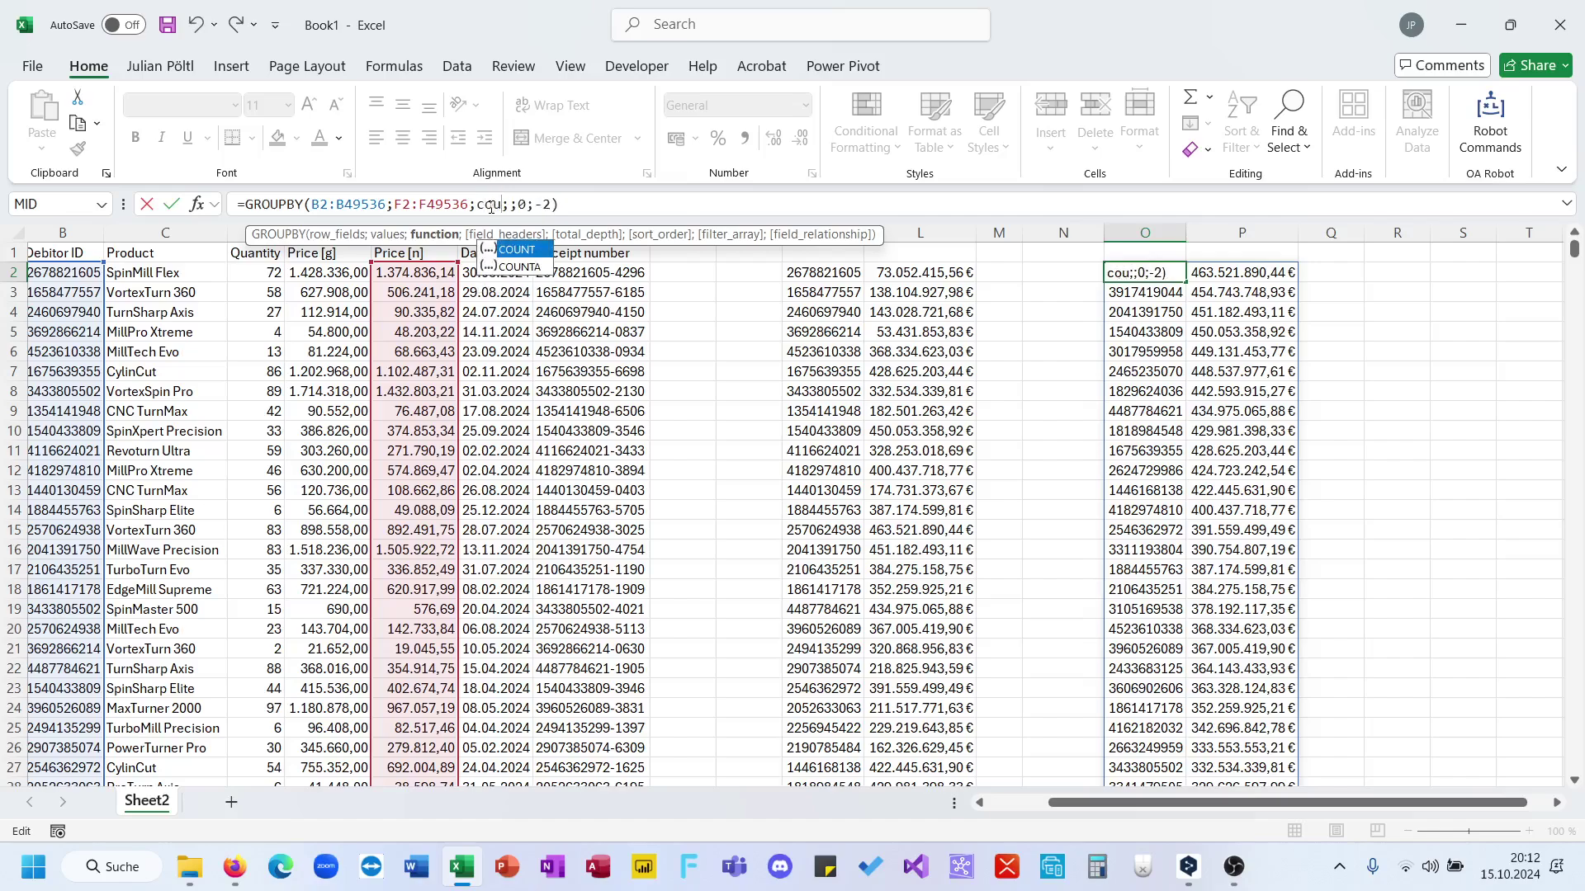
key(Tab)
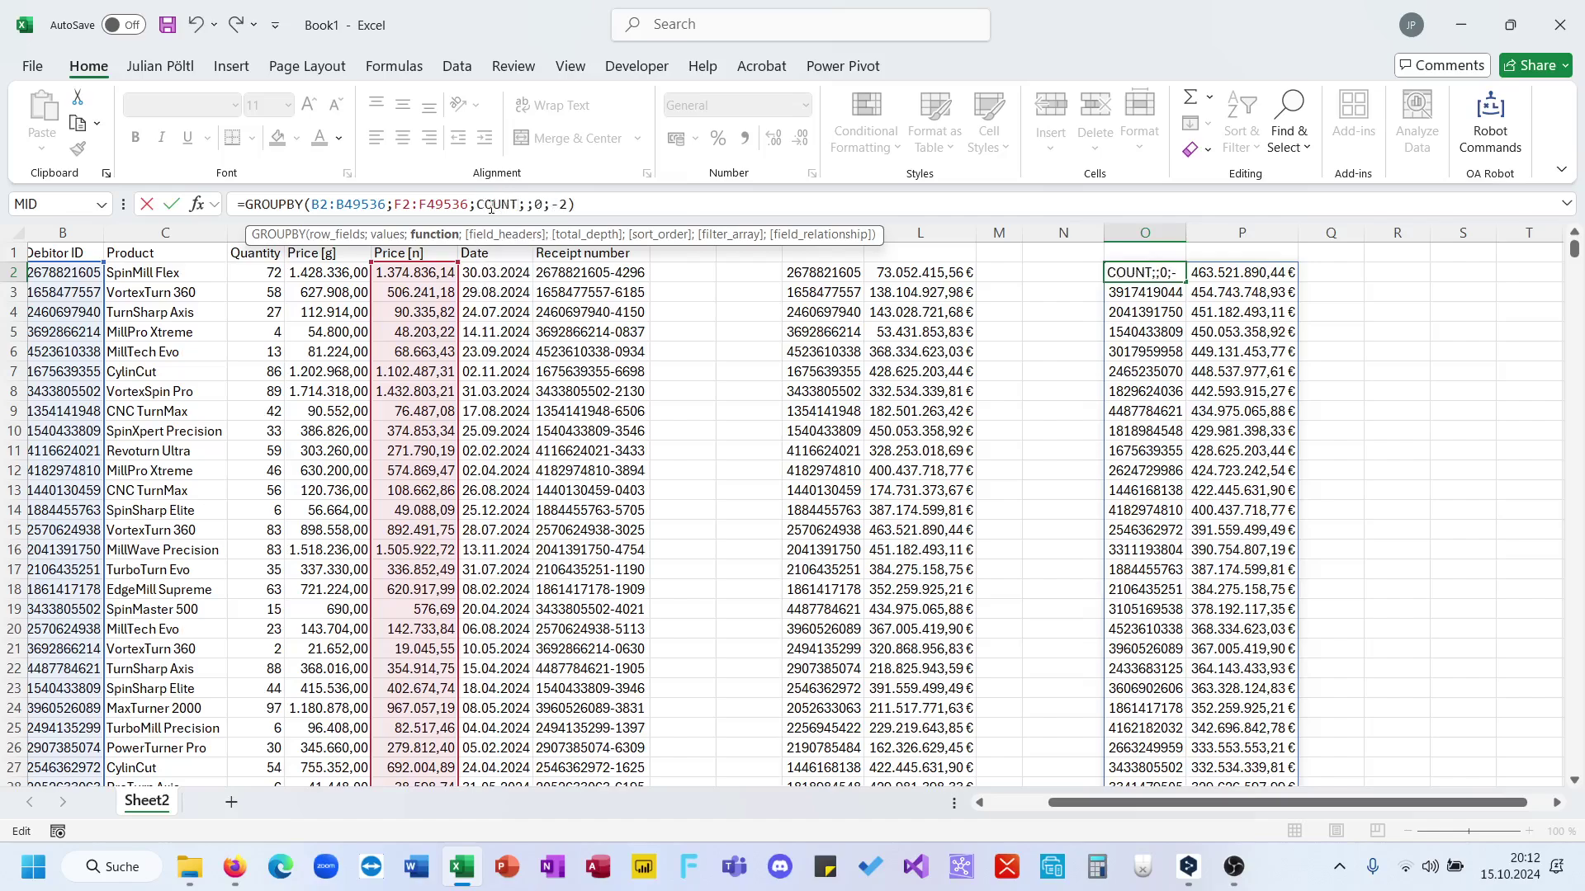
key(Return)
key(Up)
key(Right)
key(ctrl+Down)
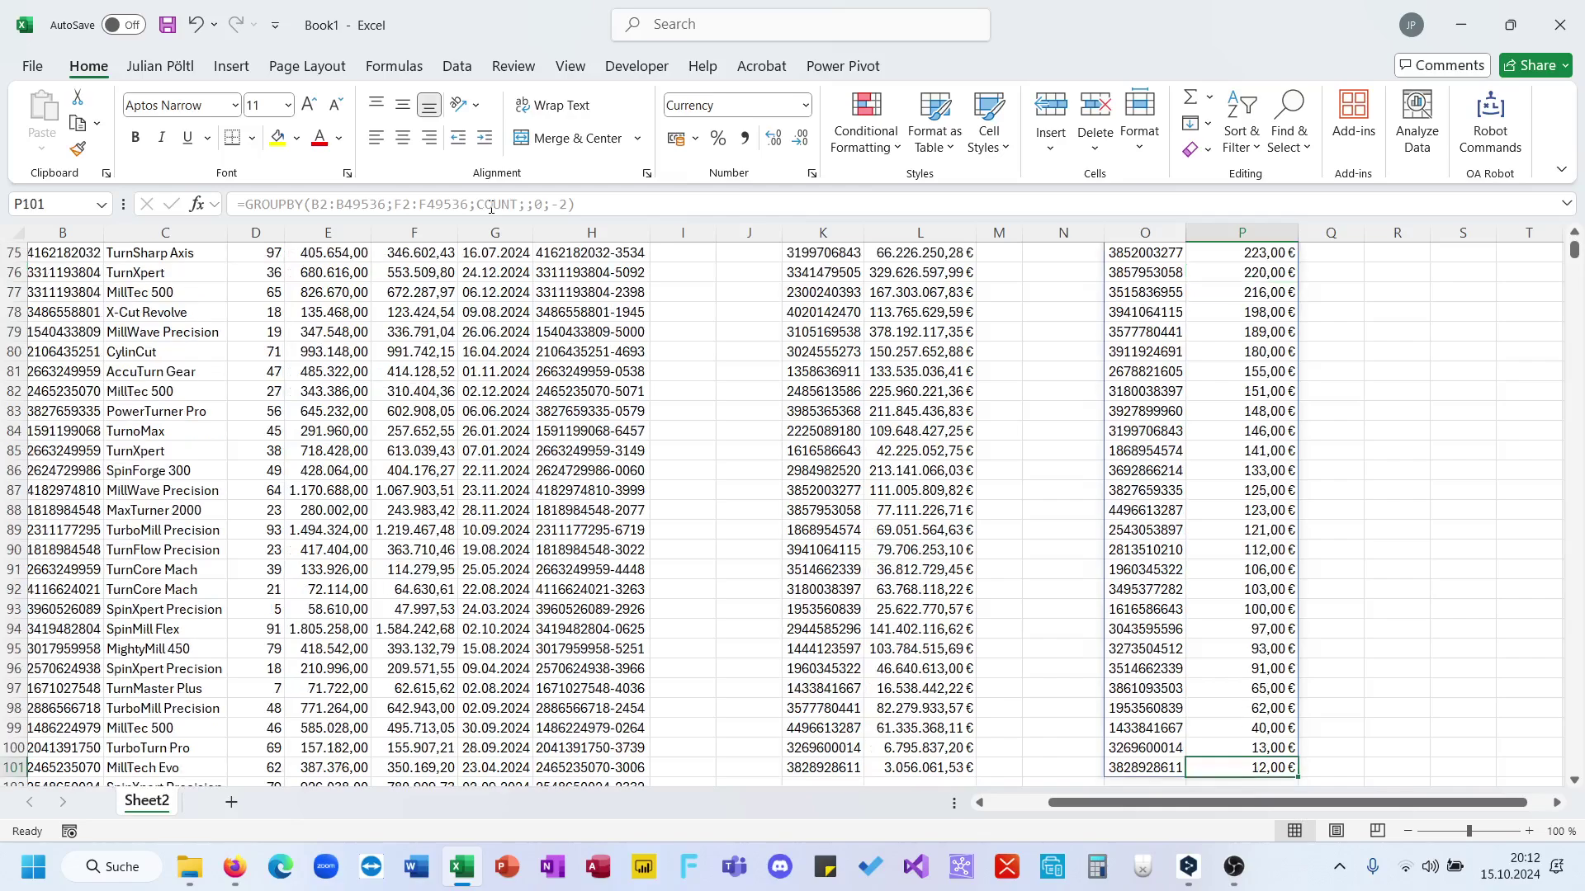
key(ctrl+Up)
key(Left)
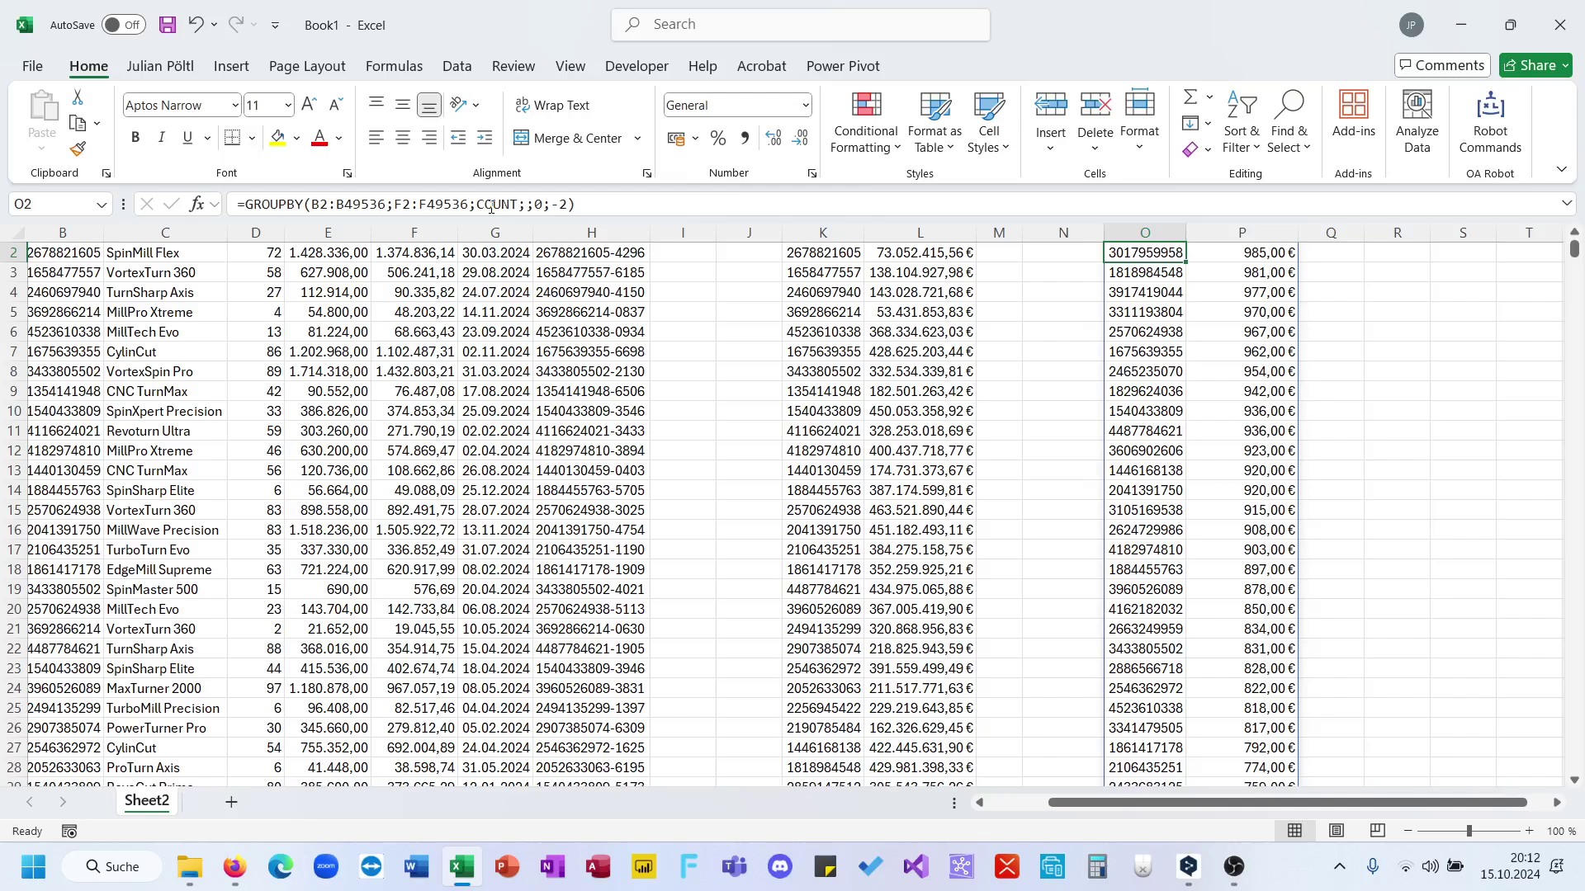
Step: Undo back to SUM and review the ranked totals, topping at 463.521.890,44 €
key(ctrl+z)
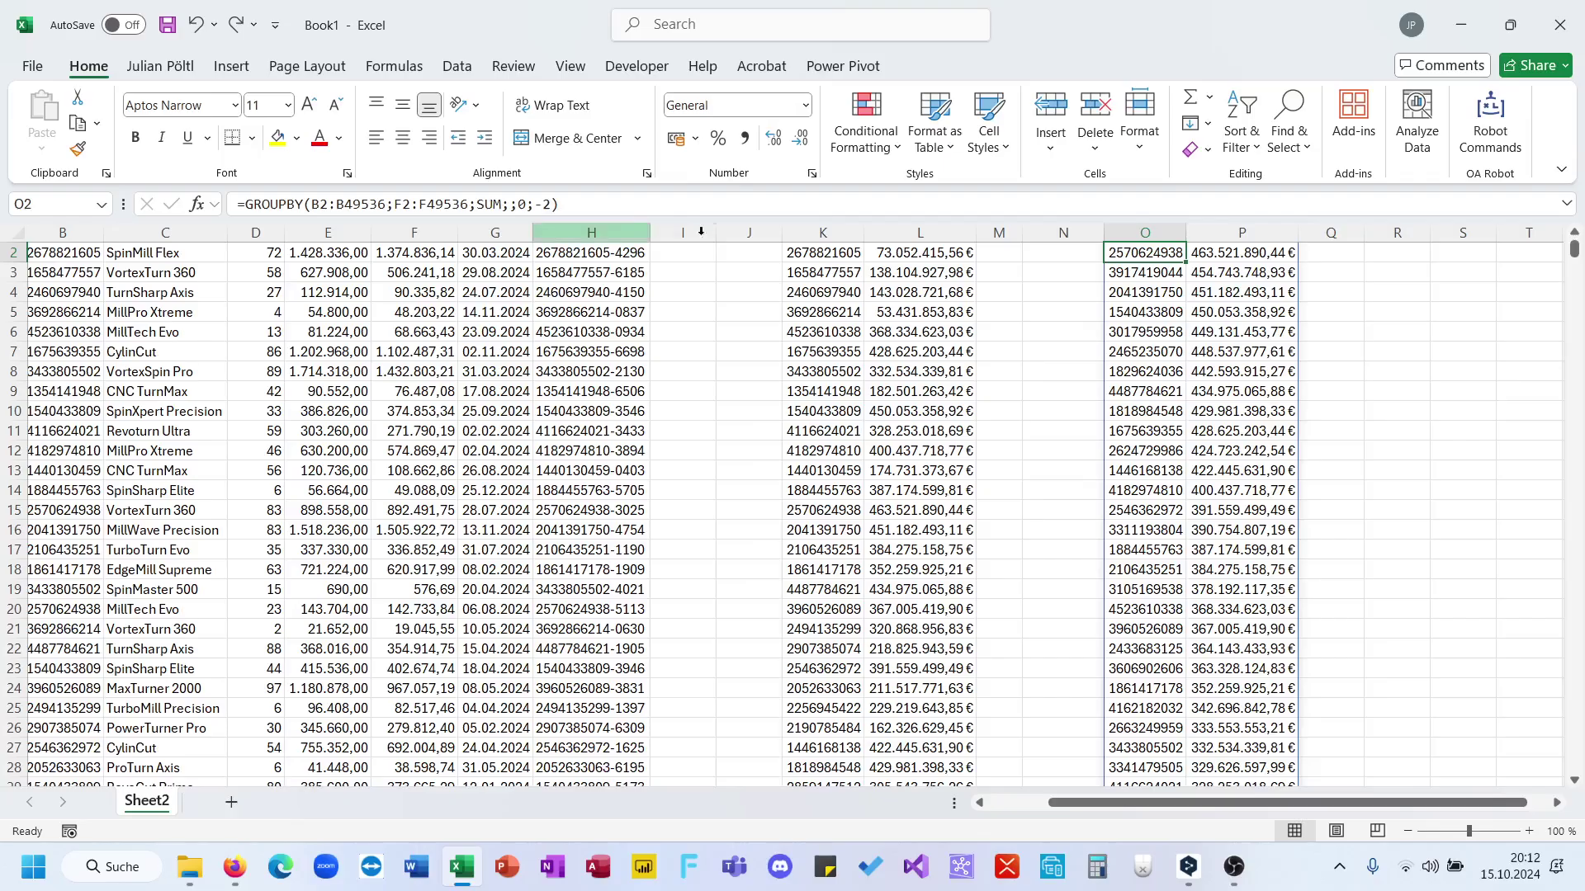
scroll(947, 399, up, 1)
scroll(1122, 529, down, 10)
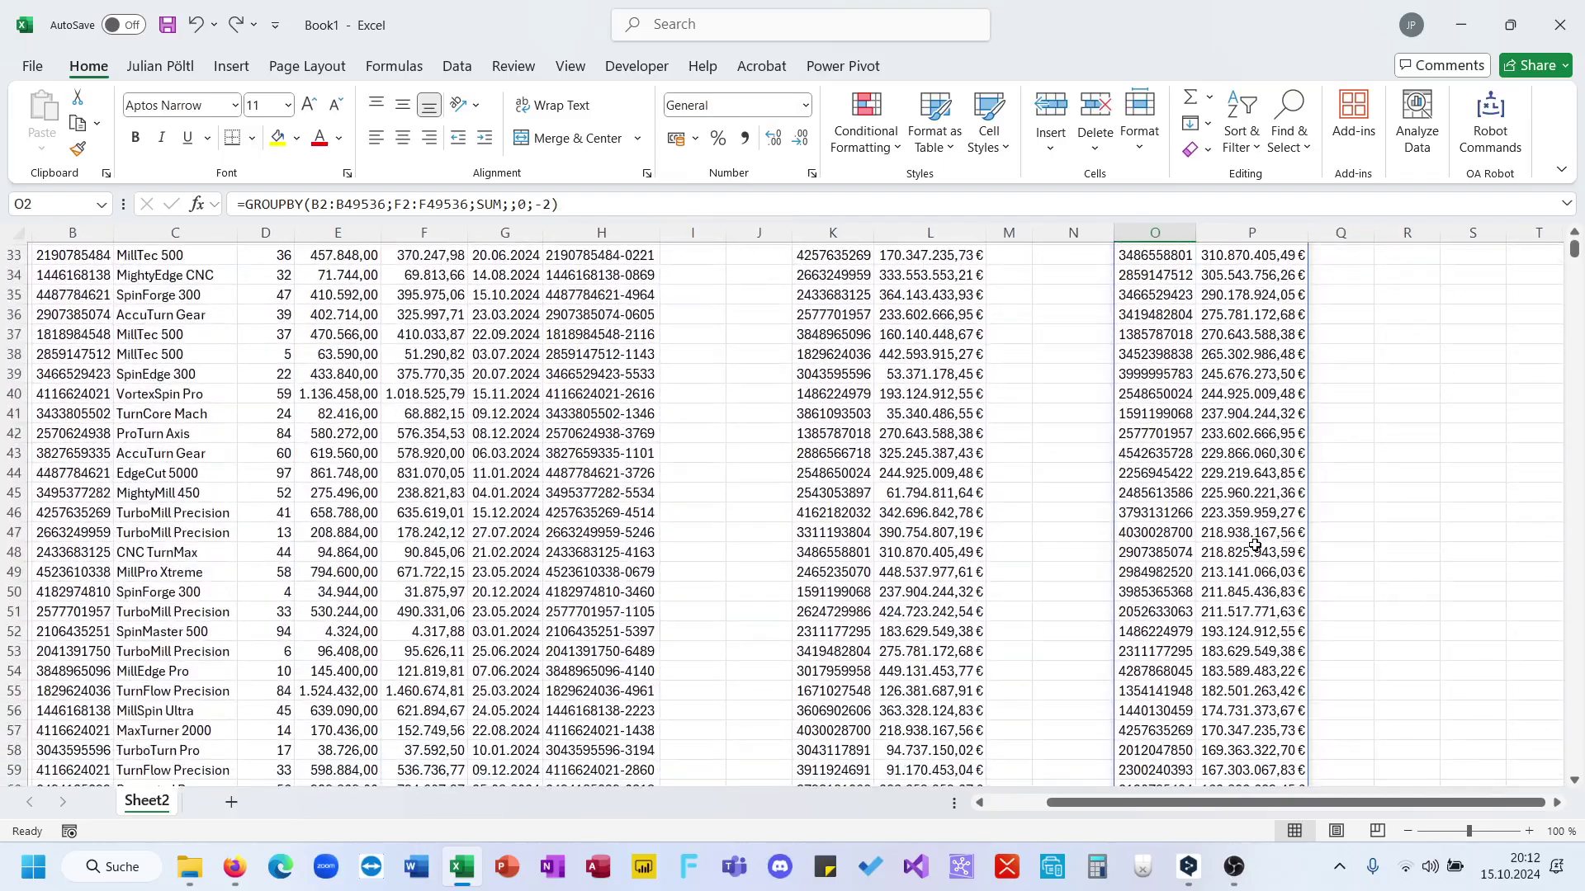
click(1128, 615)
scroll(1124, 475, down, 1)
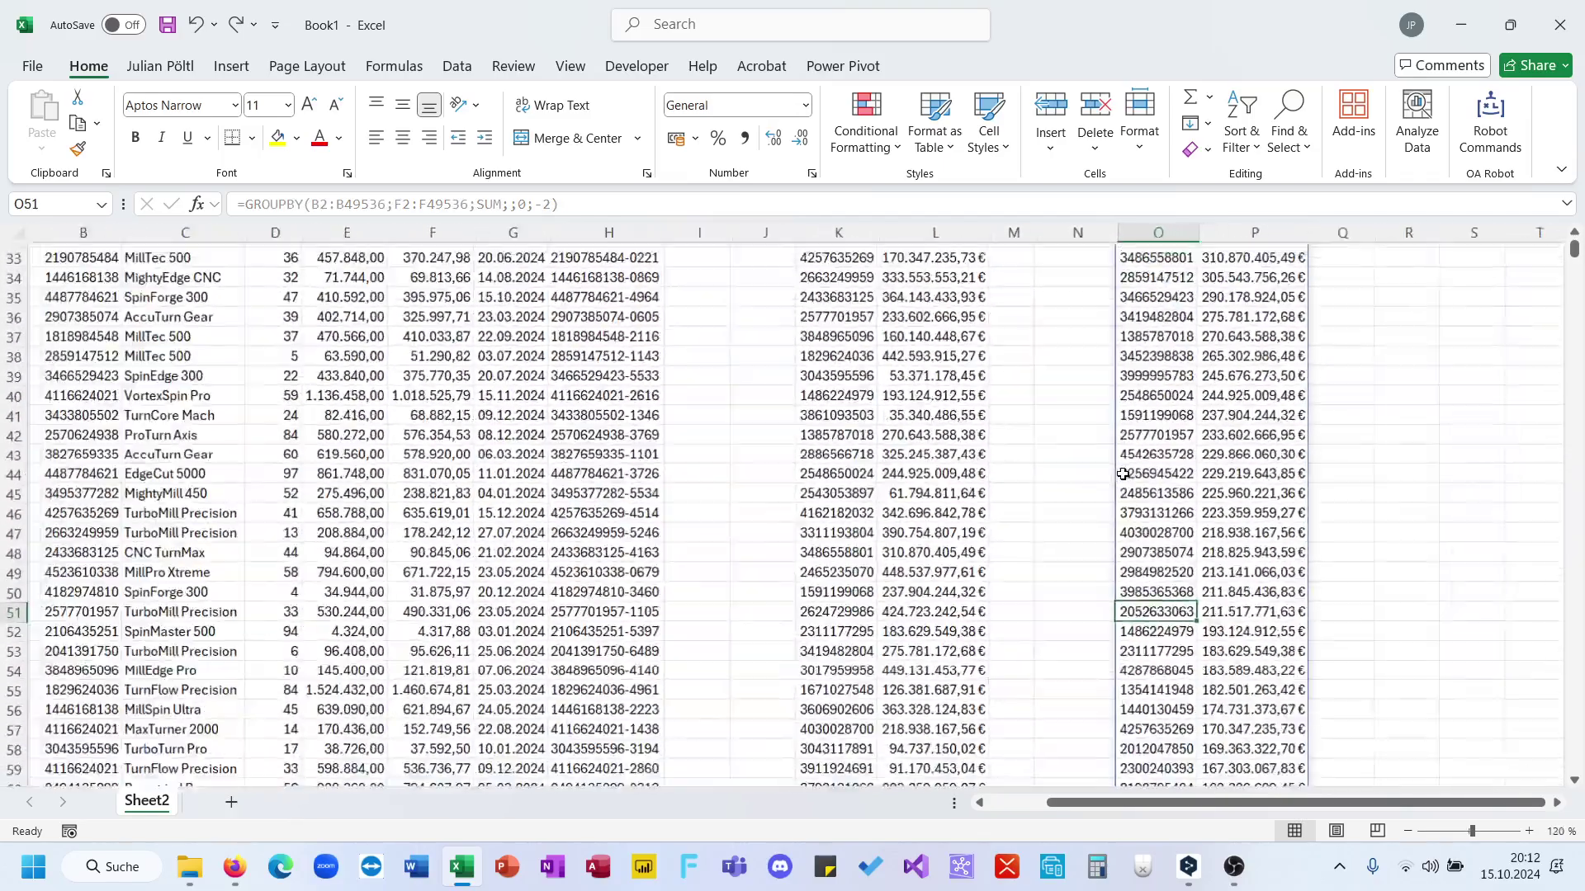
scroll(1211, 413, up, 2)
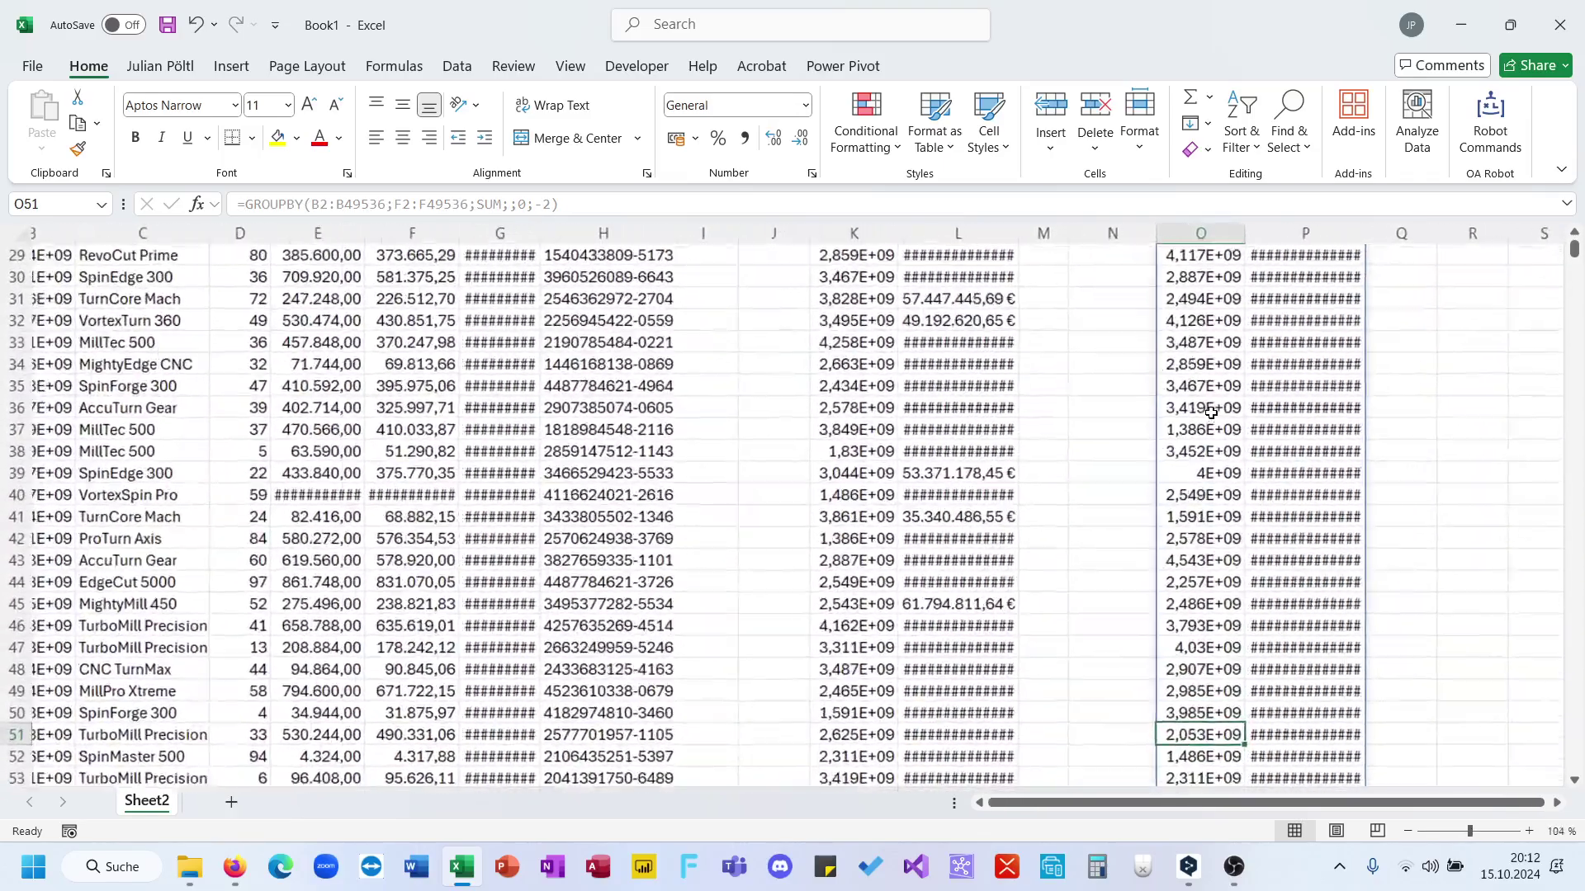
scroll(1211, 413, up, 9)
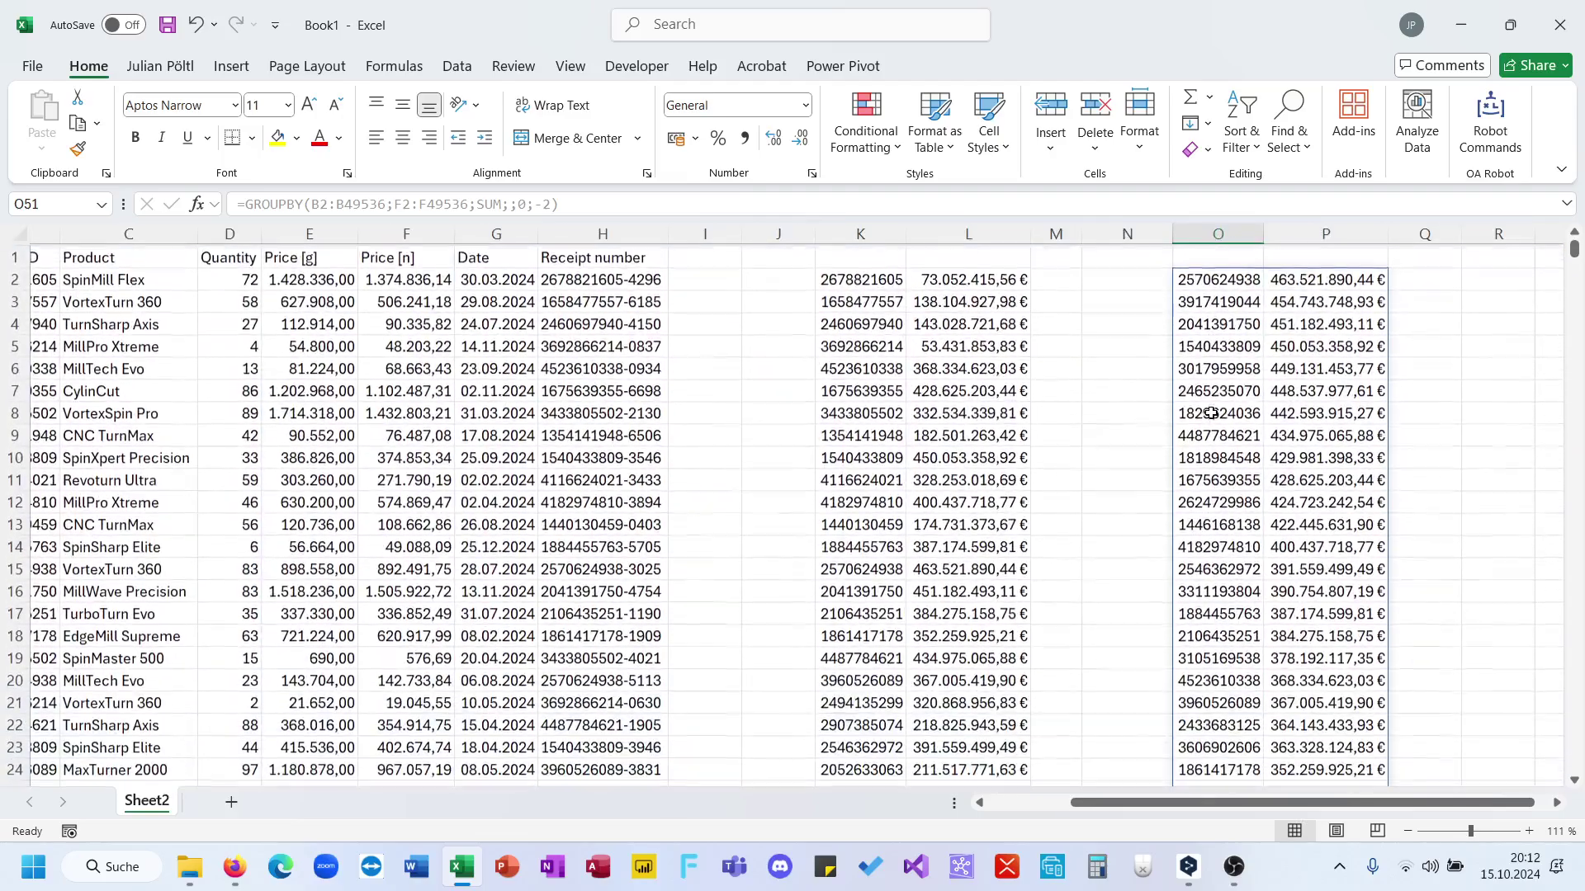
click(1230, 279)
scroll(1158, 371, left, 3)
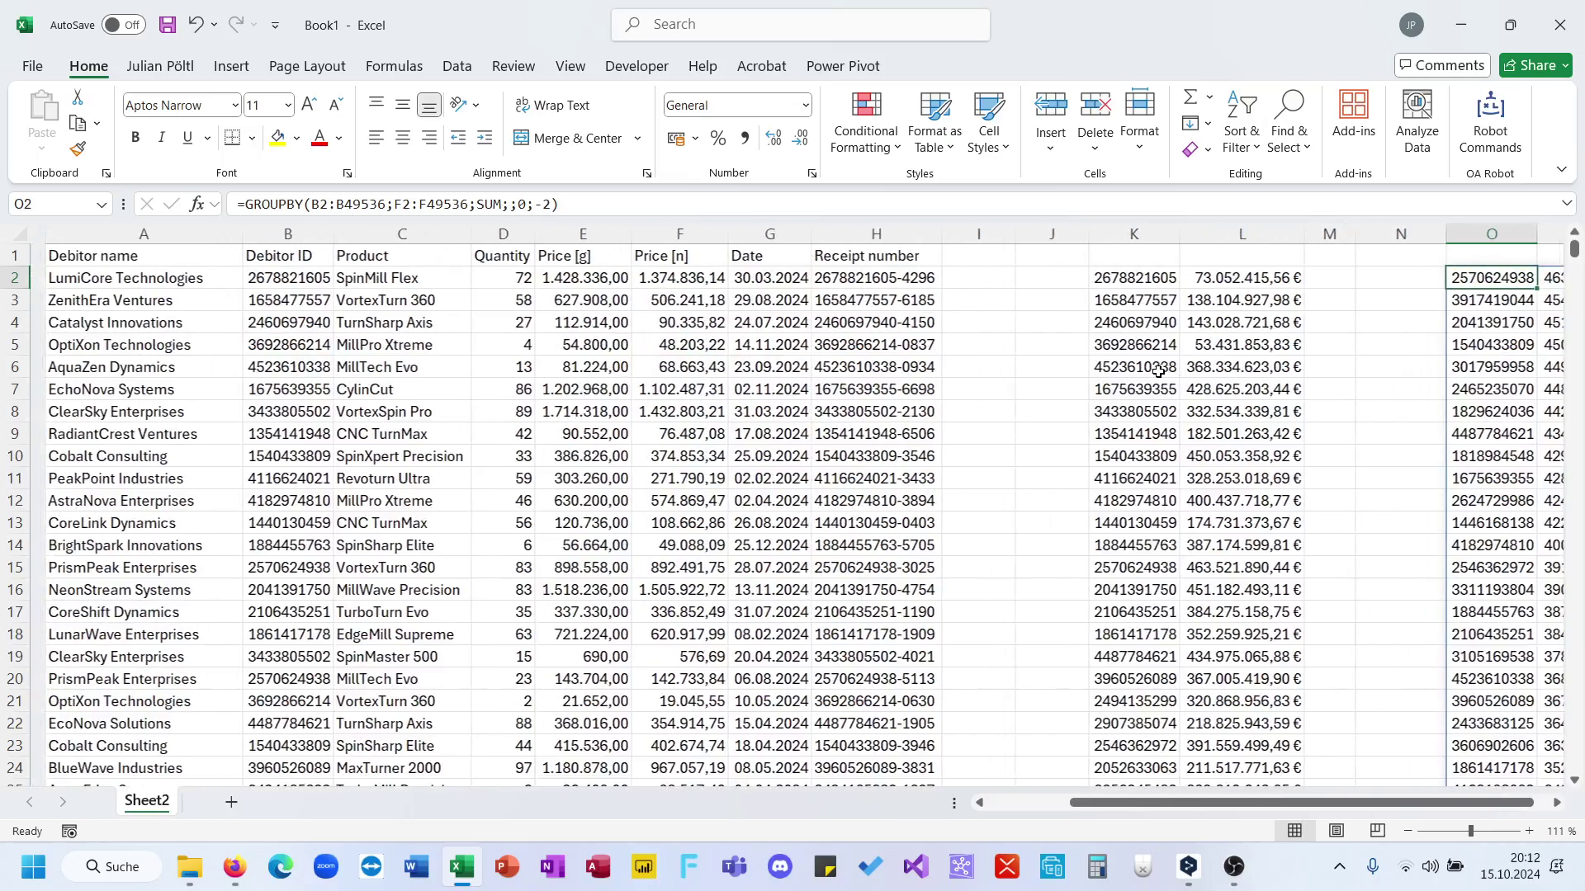
scroll(1158, 371, right, 4)
scroll(1158, 371, right, 3)
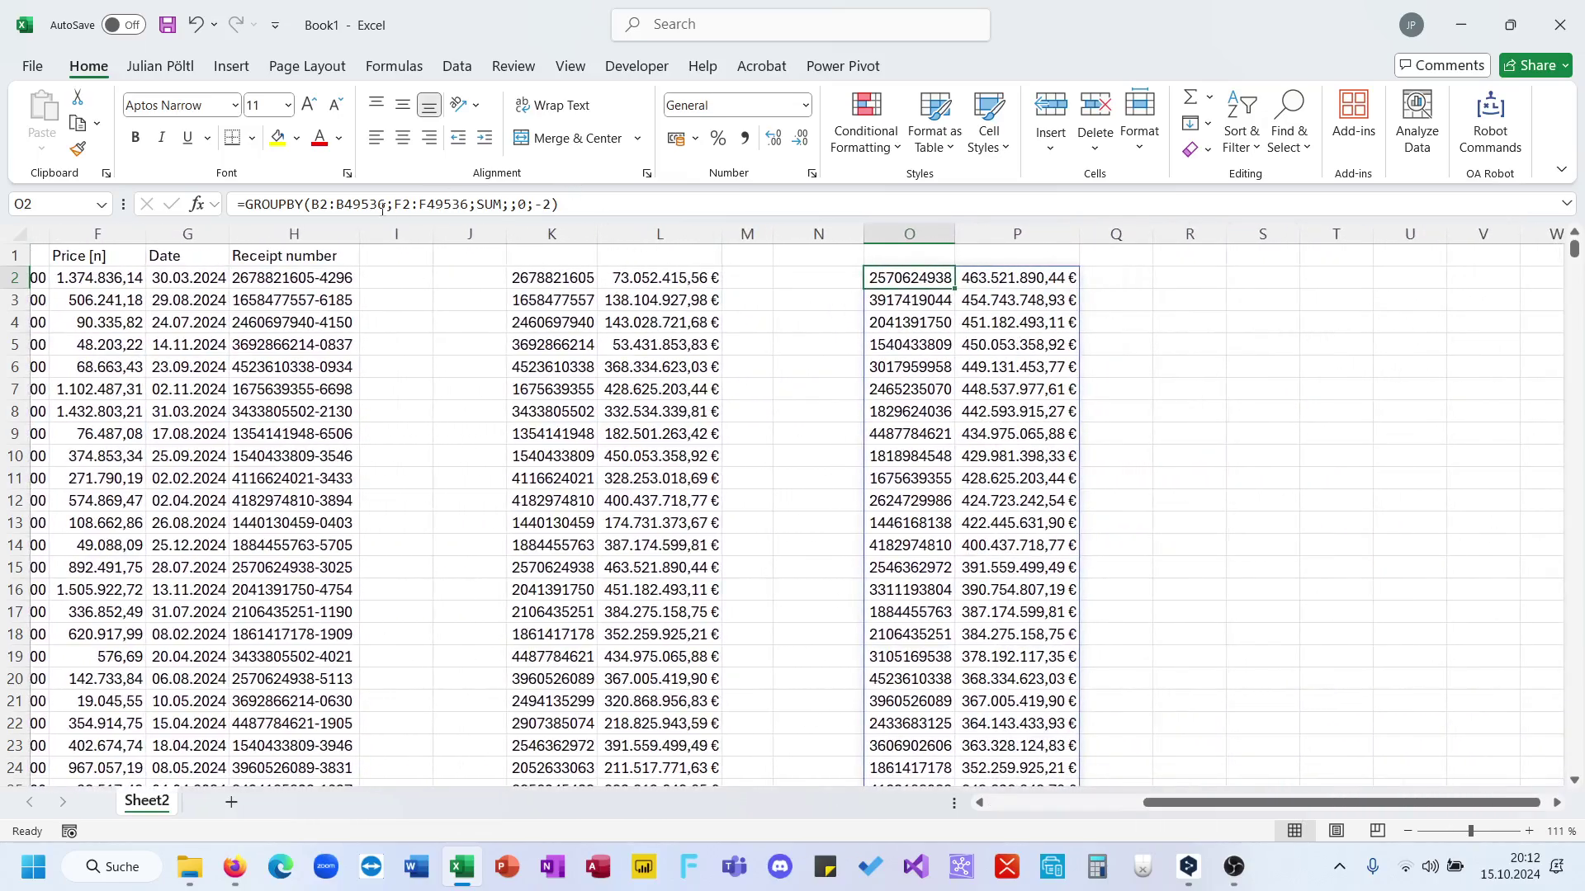
Step: Change the GROUPBY row fields from B2 to A2 so rows group by debtor name and ID
click(315, 204)
text(HSTACK()
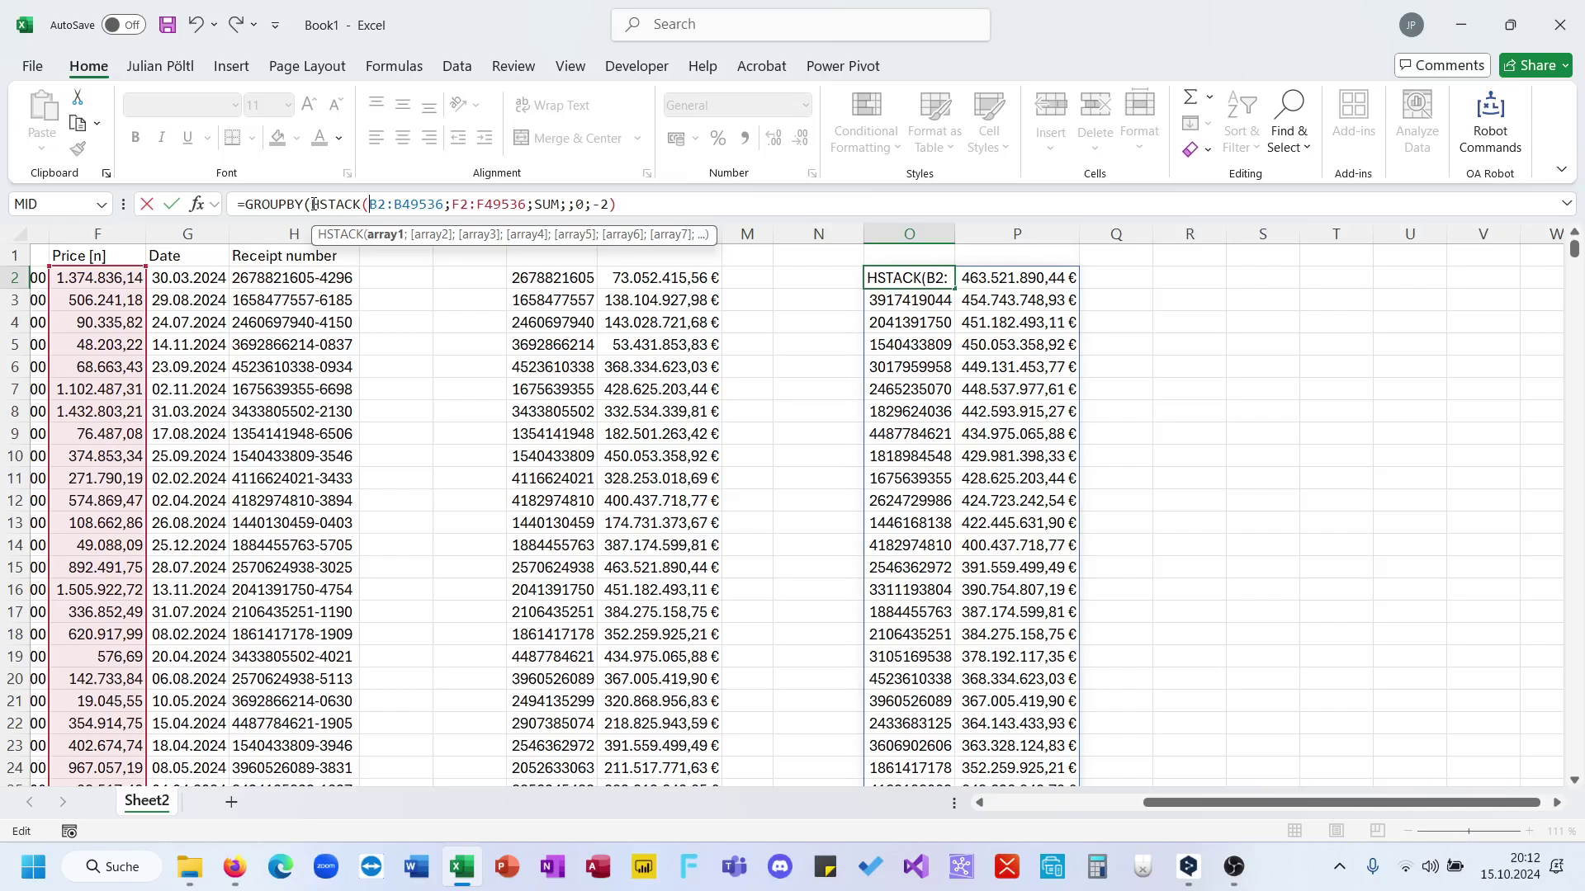
click(388, 204)
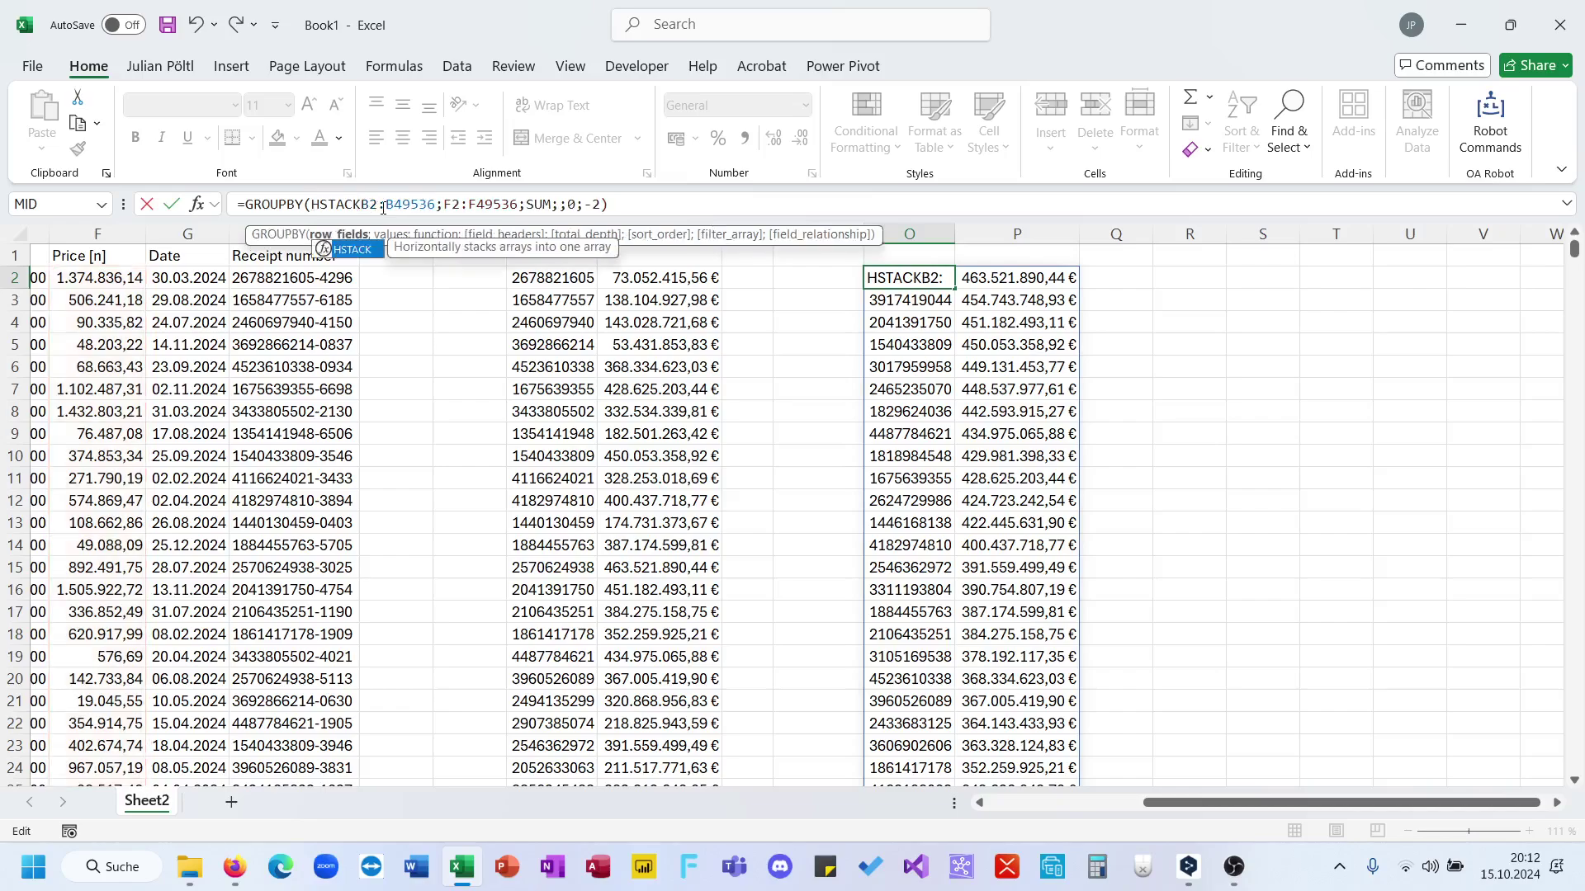
key(BackSpace)
key(BackSpace)
key(BackSpace)
key(BackSpace)
key(BackSpace)
key(BackSpace)
key(BackSpace)
key(BackSpace)
text(A)
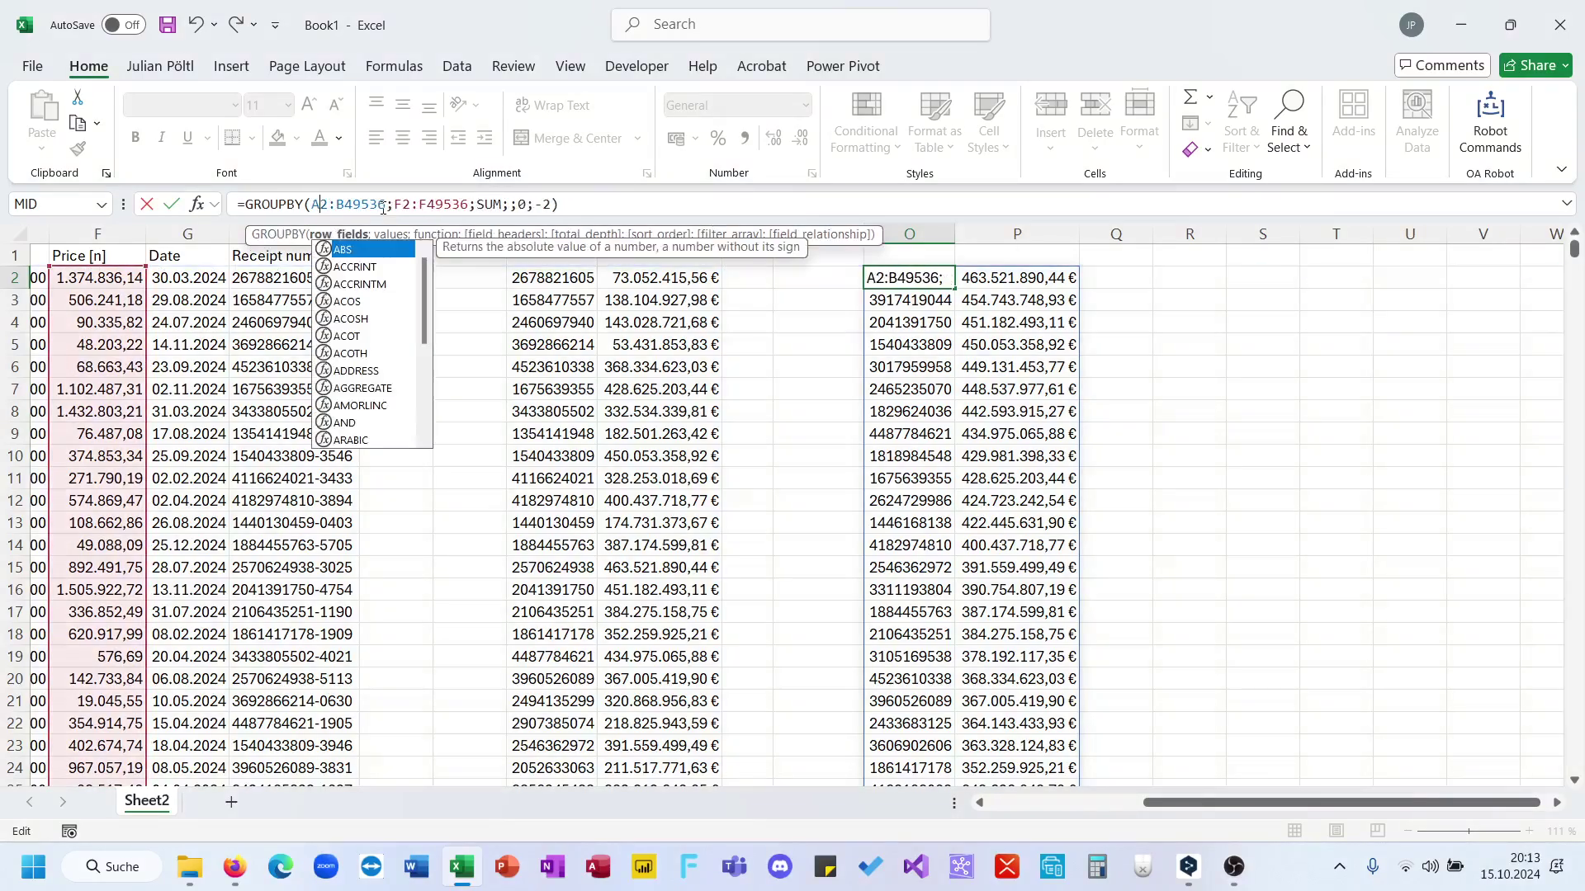
key(Return)
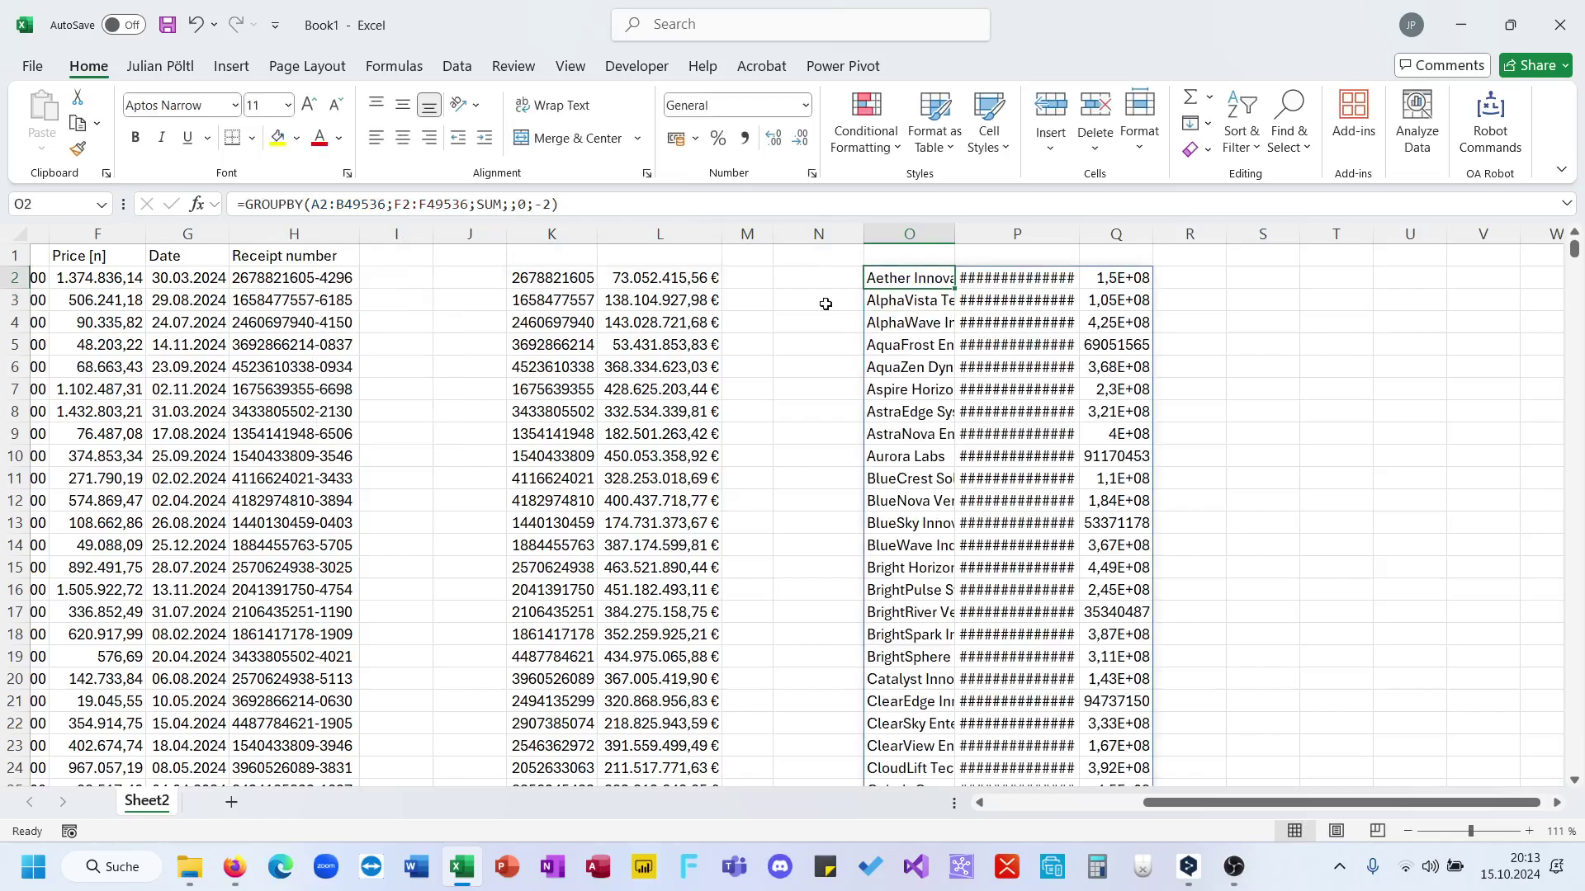
Step: Move the GROUPBY summary from O2 one column left to N2
drag(875, 273, 824, 268)
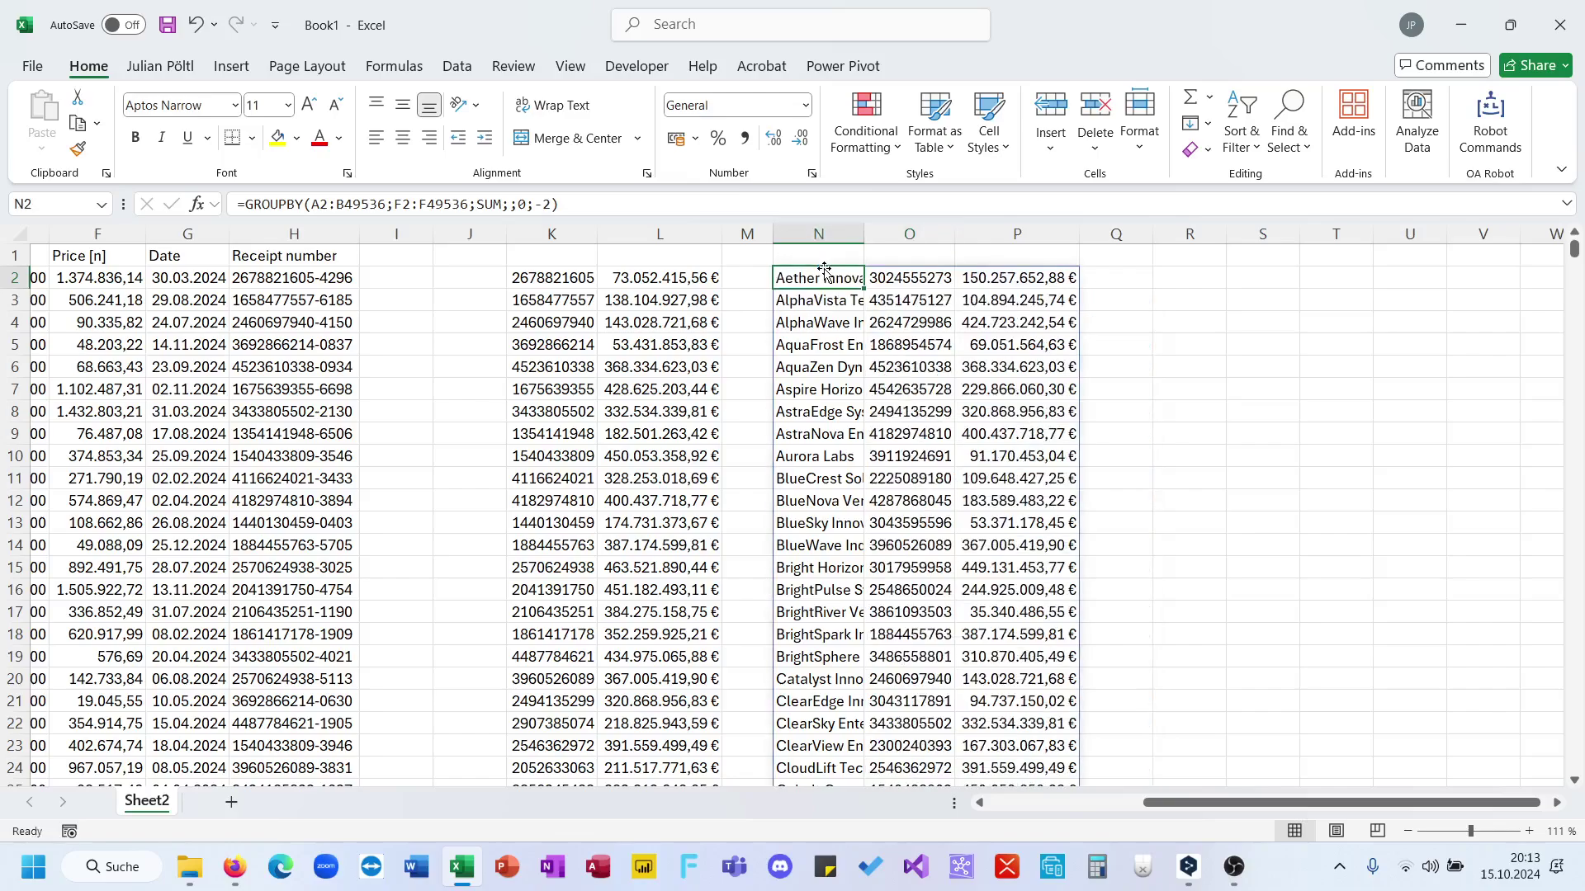
click(906, 278)
click(824, 283)
scroll(824, 283, left, 5)
click(213, 275)
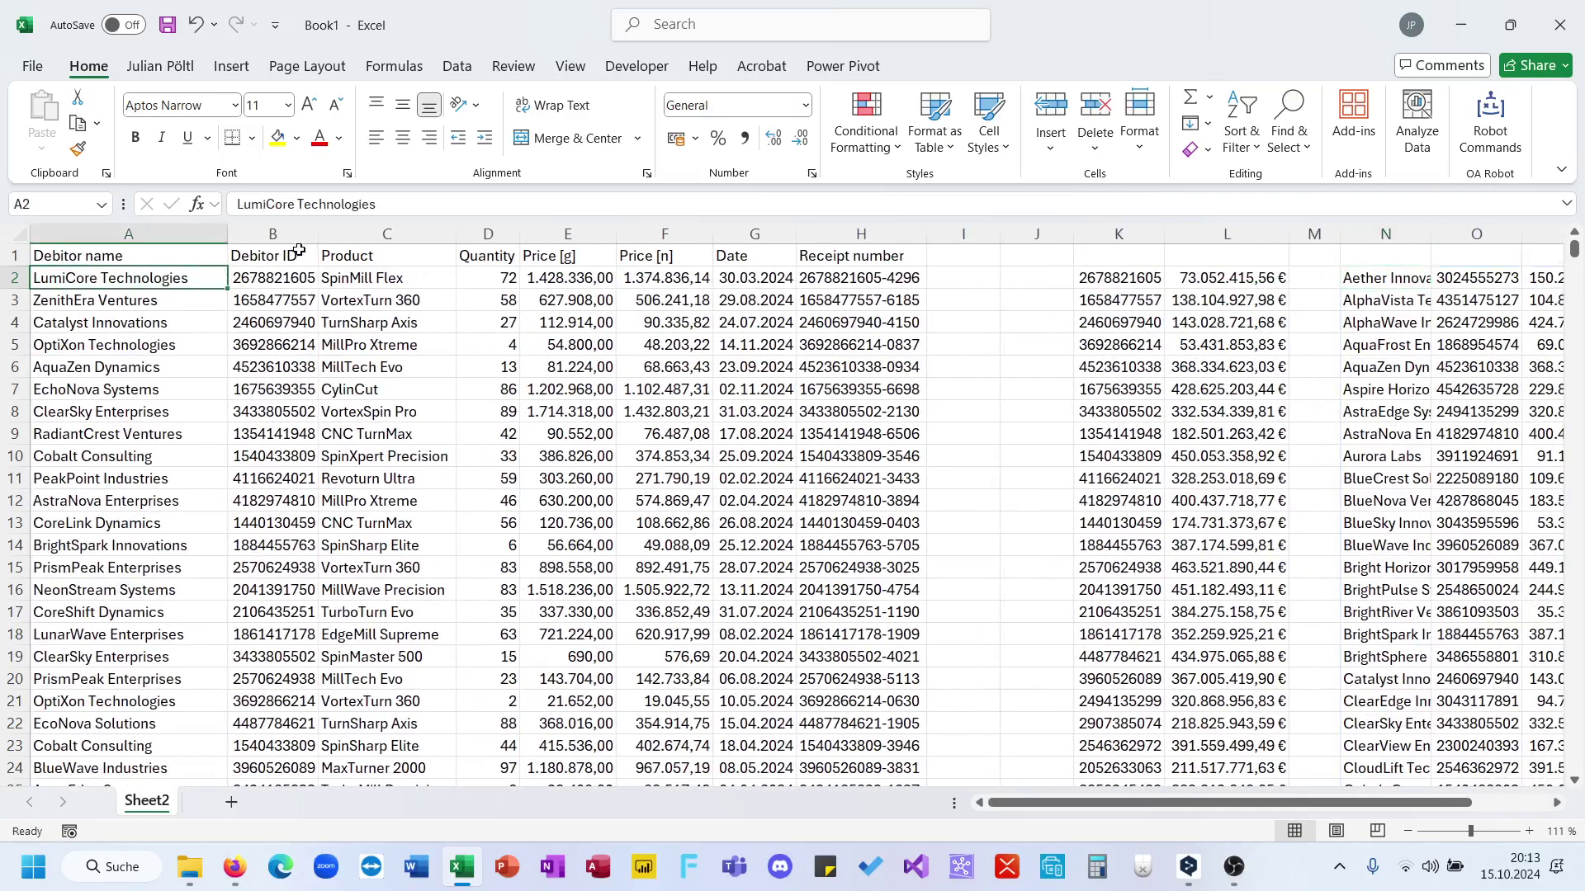
click(261, 279)
scroll(739, 256, right, 3)
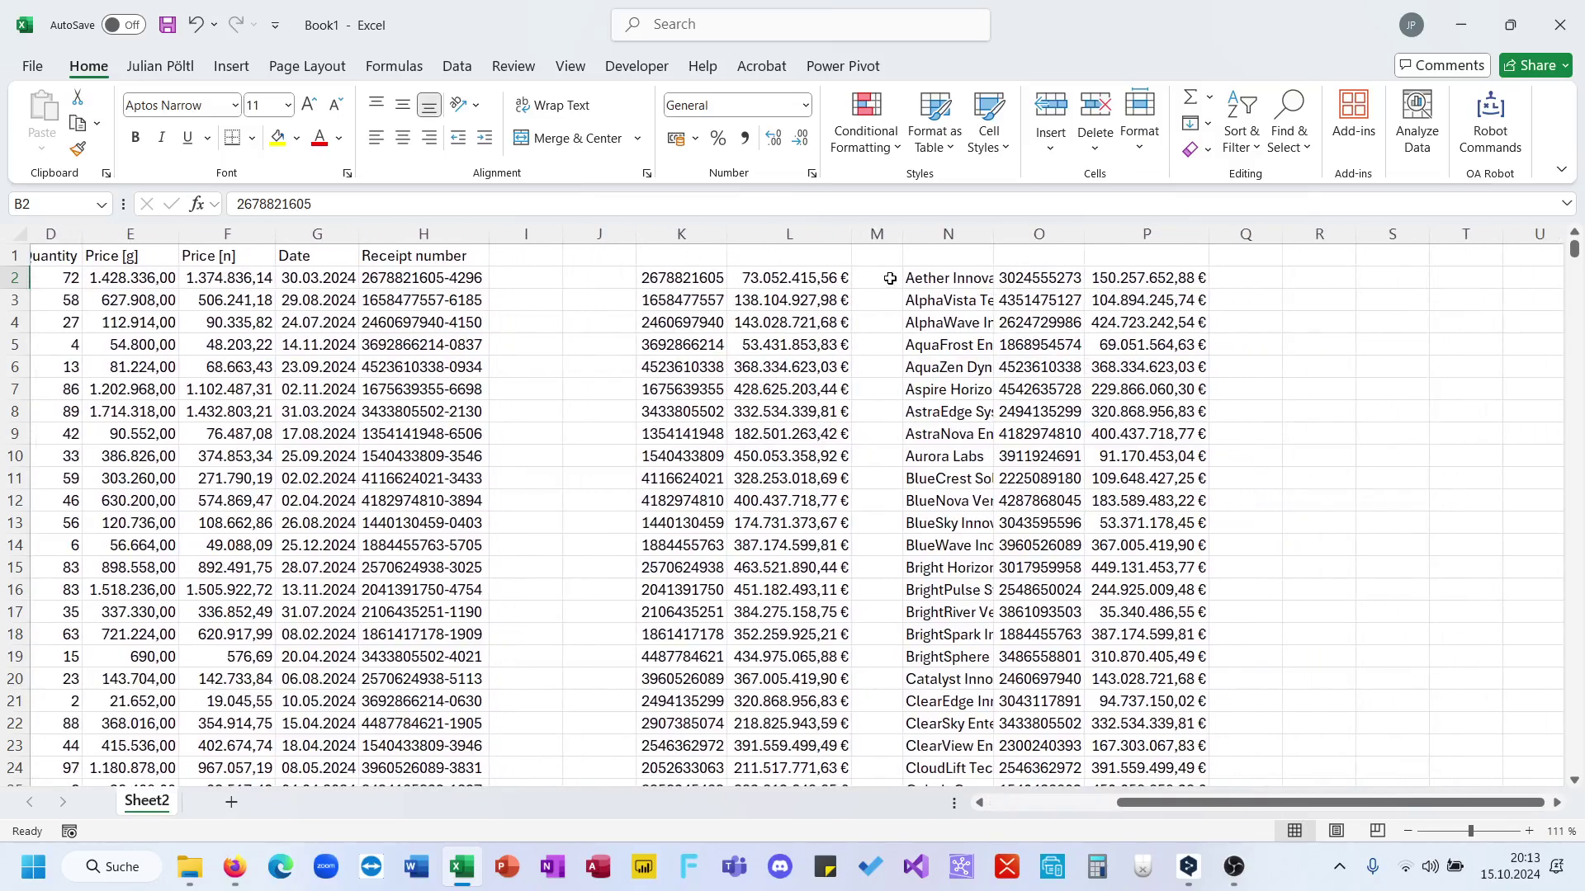
click(939, 270)
Step: Change the sort order from -2 to -3 for the largest net price total first, and autofit column N
click(530, 205)
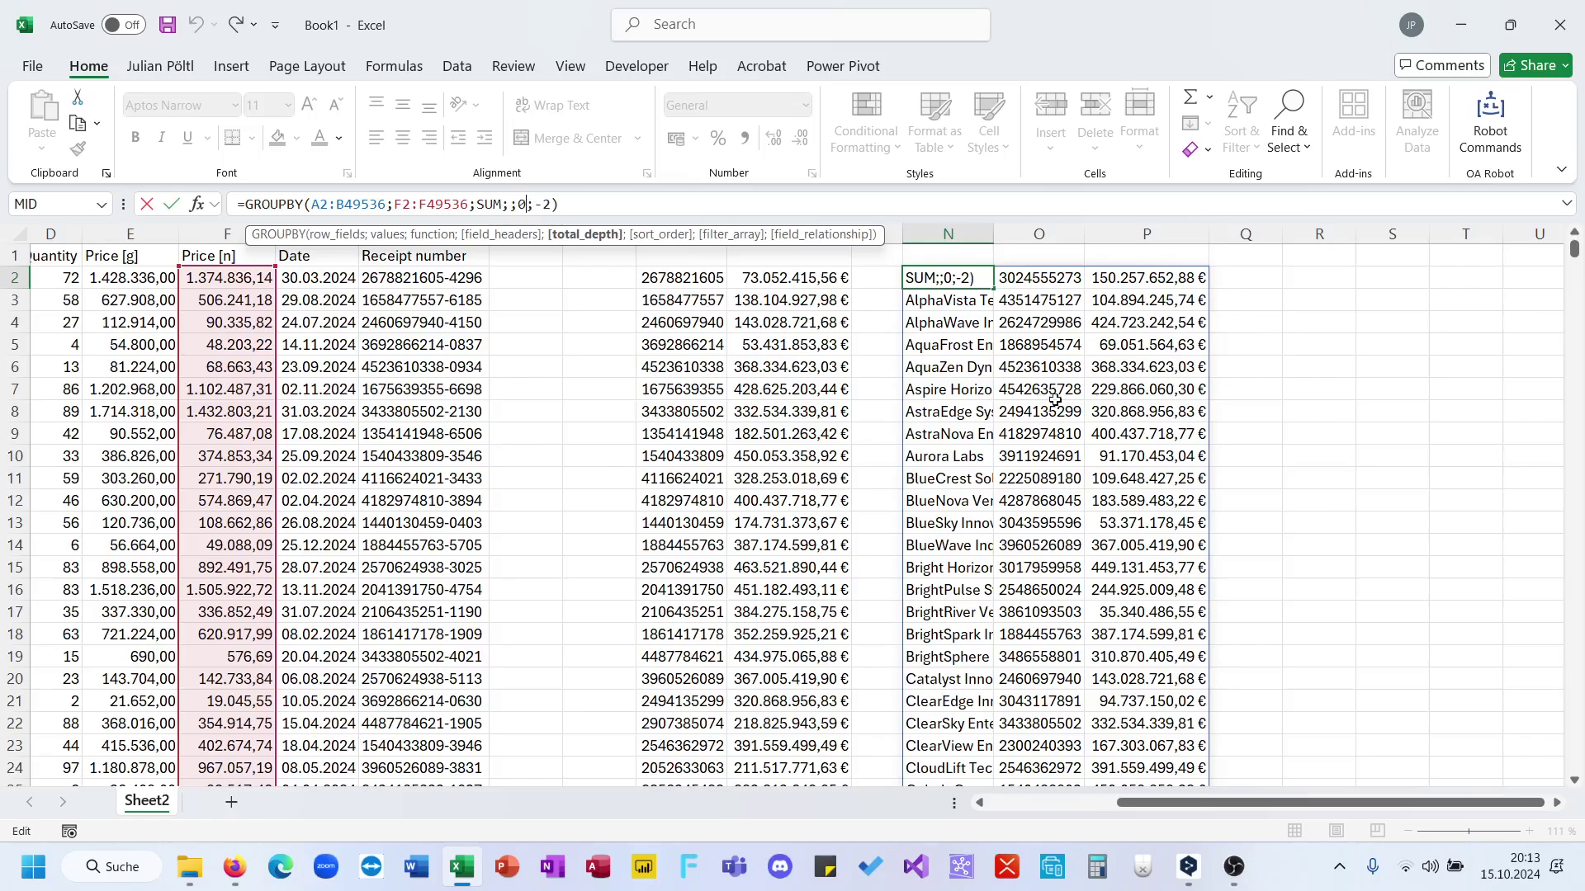
key(Return)
key(Right)
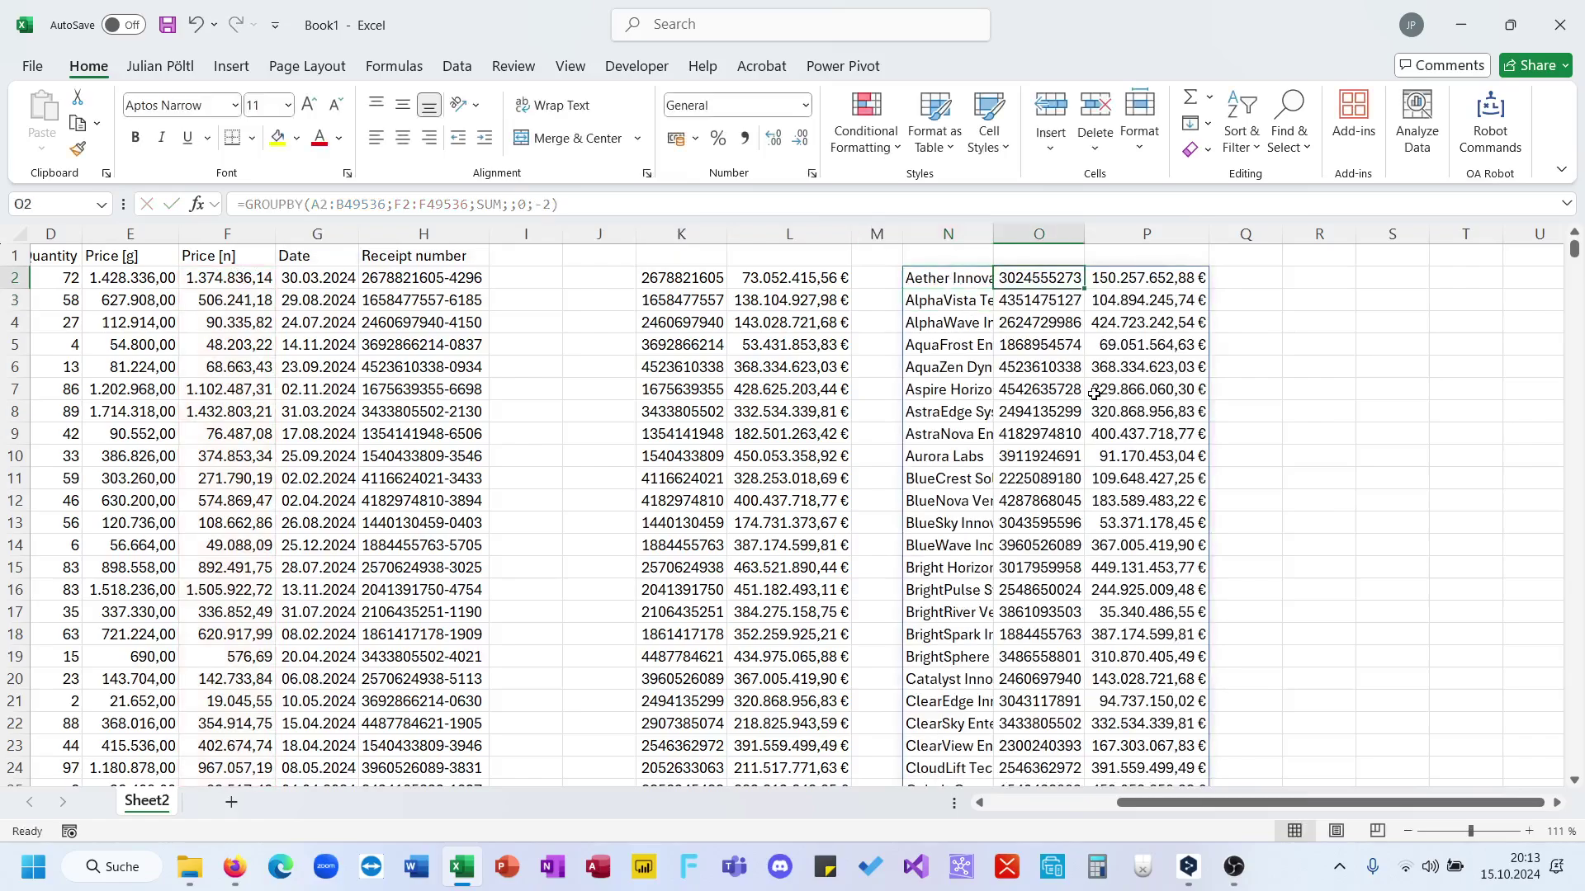
key(Right)
key(ctrl+shift+Down)
key(ctrl+shift+Up)
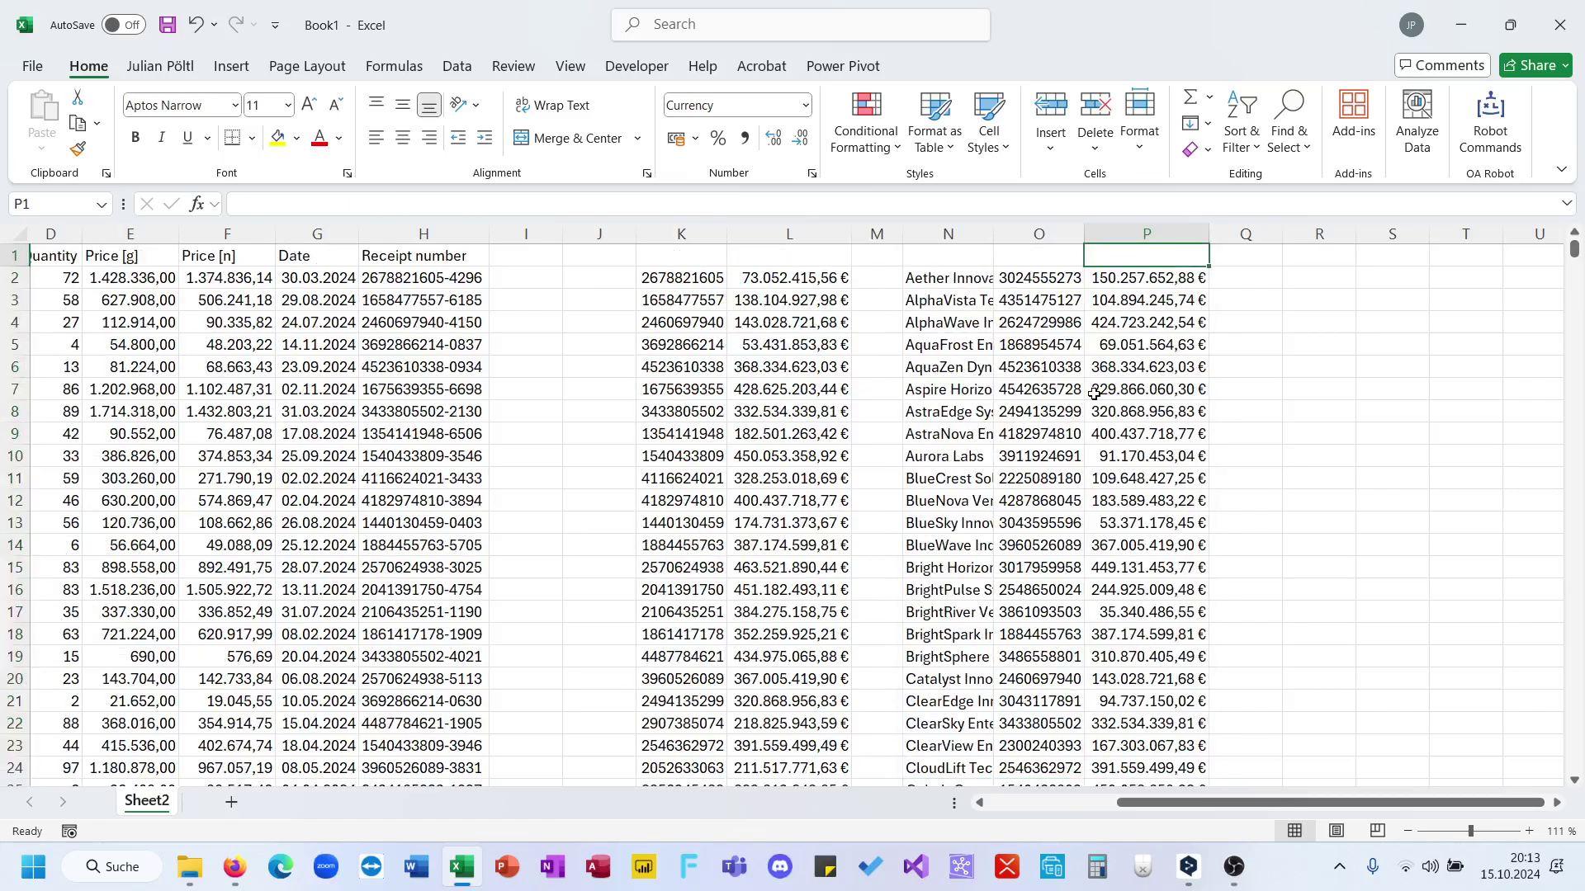
key(Left)
key(Left)
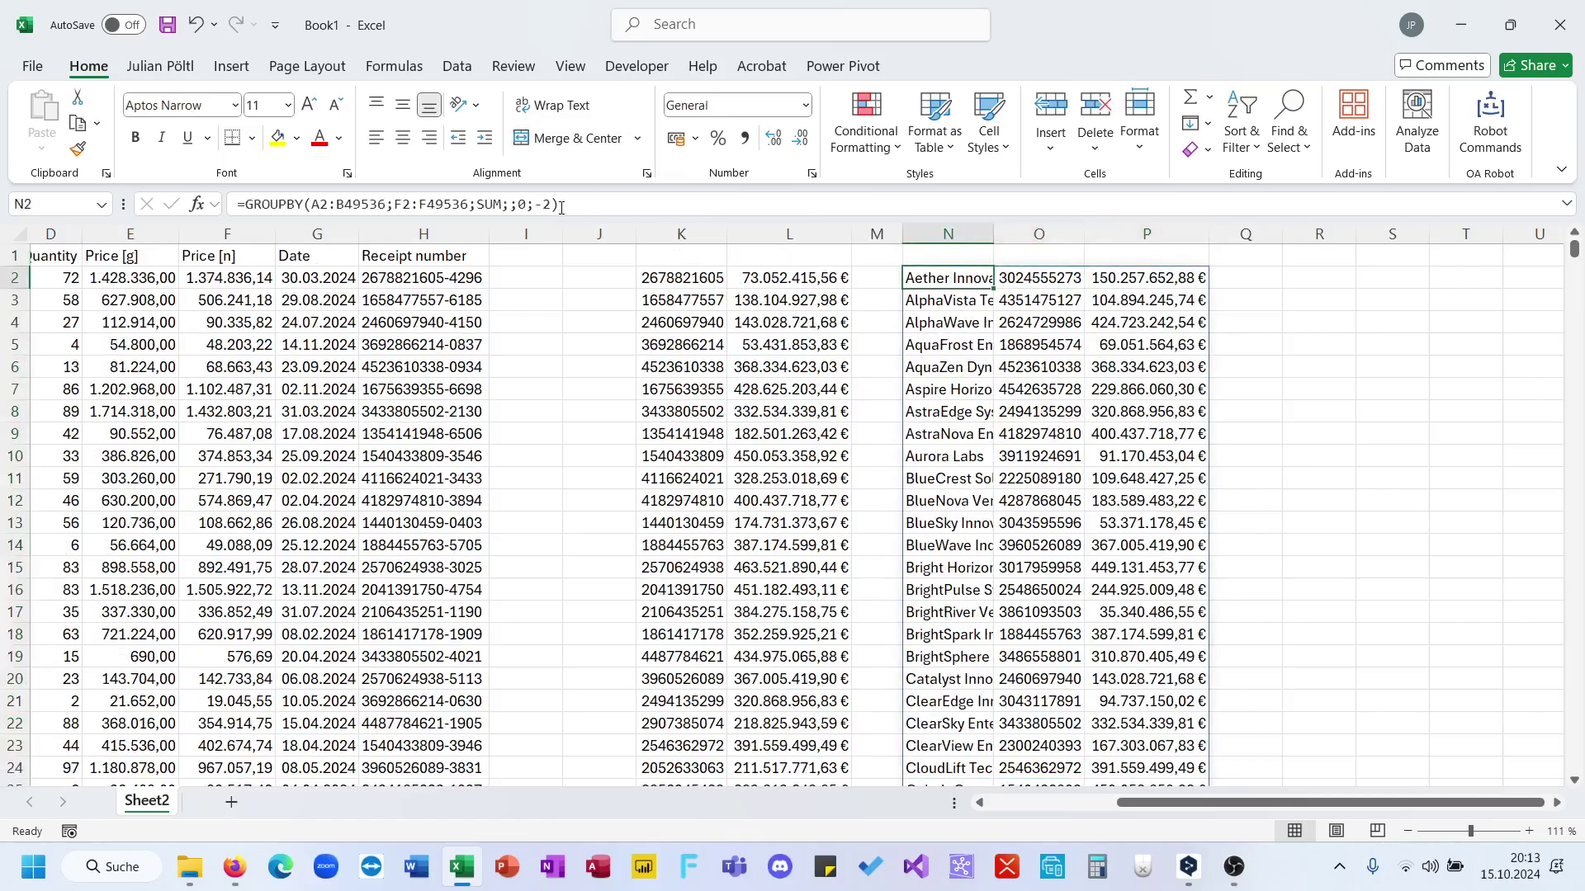
click(554, 205)
key(BackSpace)
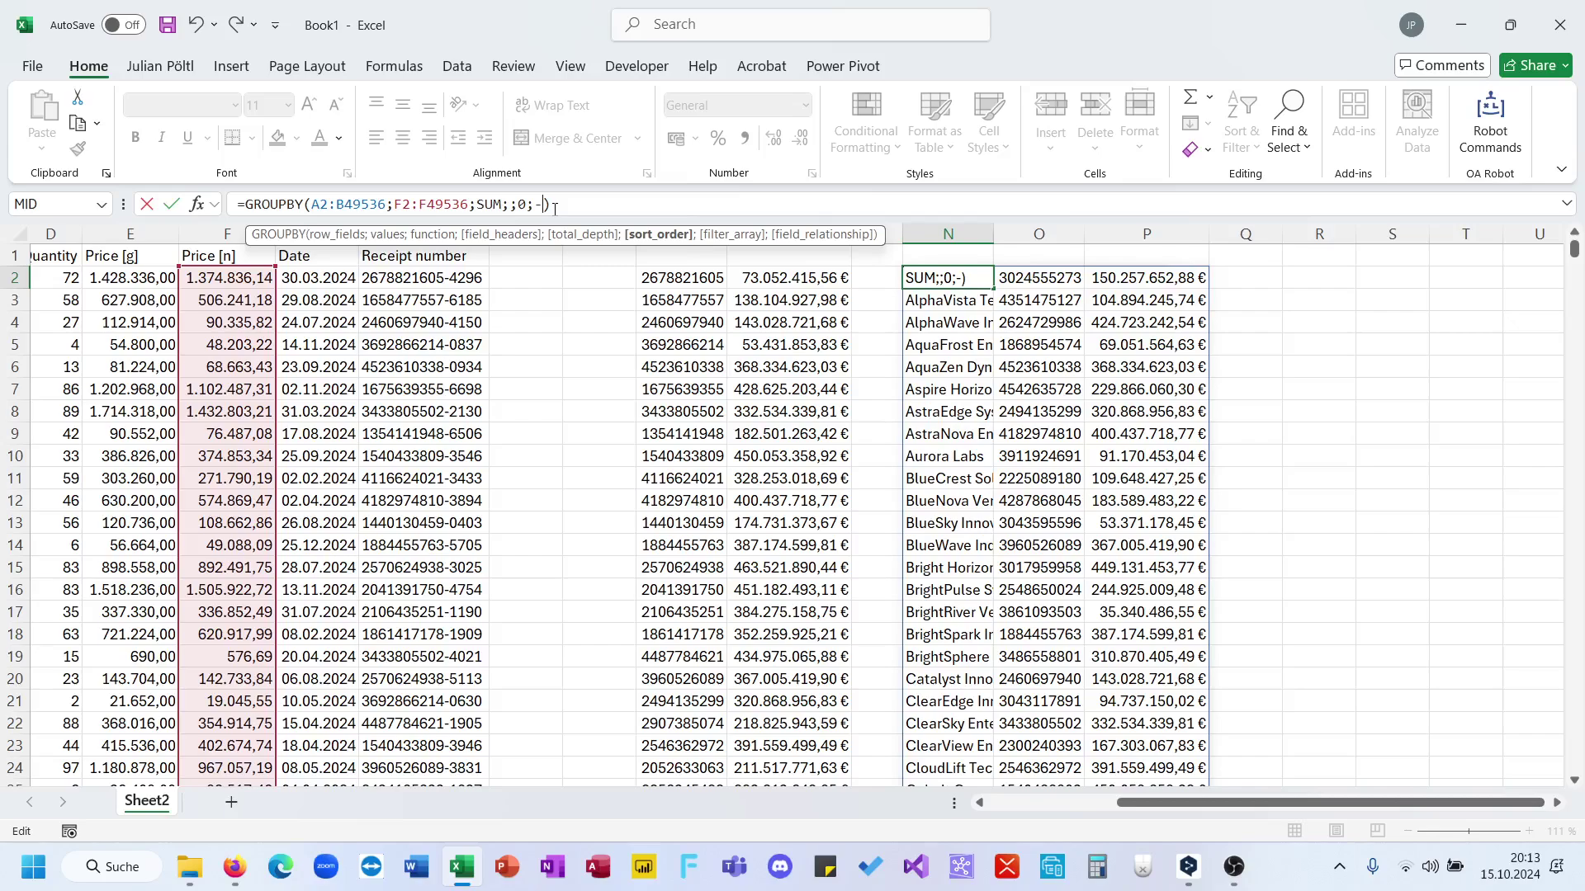
text(3)
key(Return)
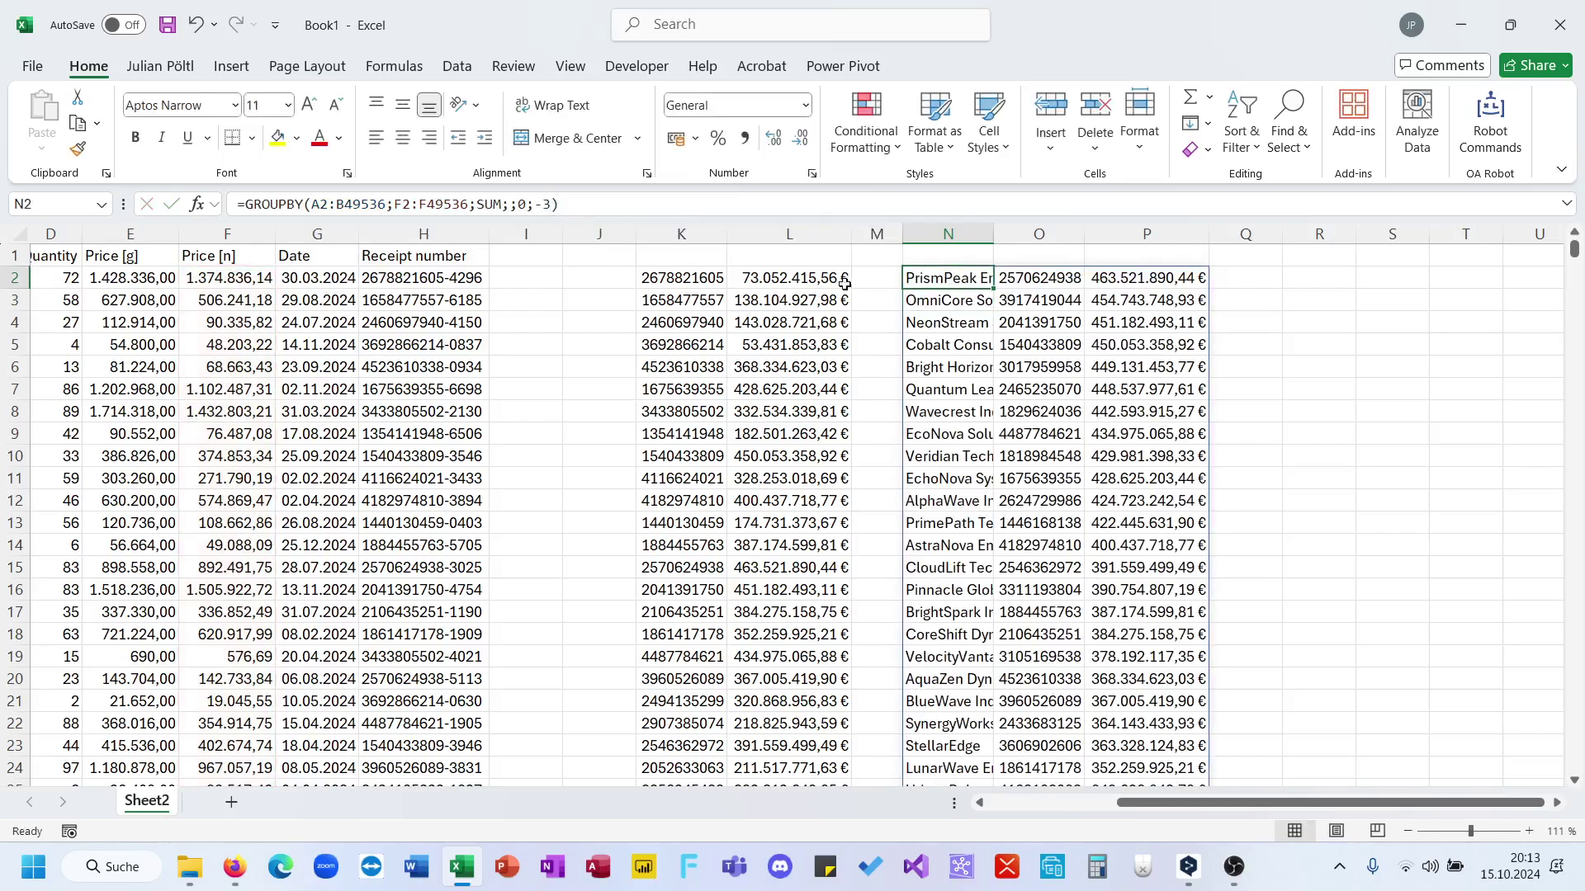
double_click(993, 235)
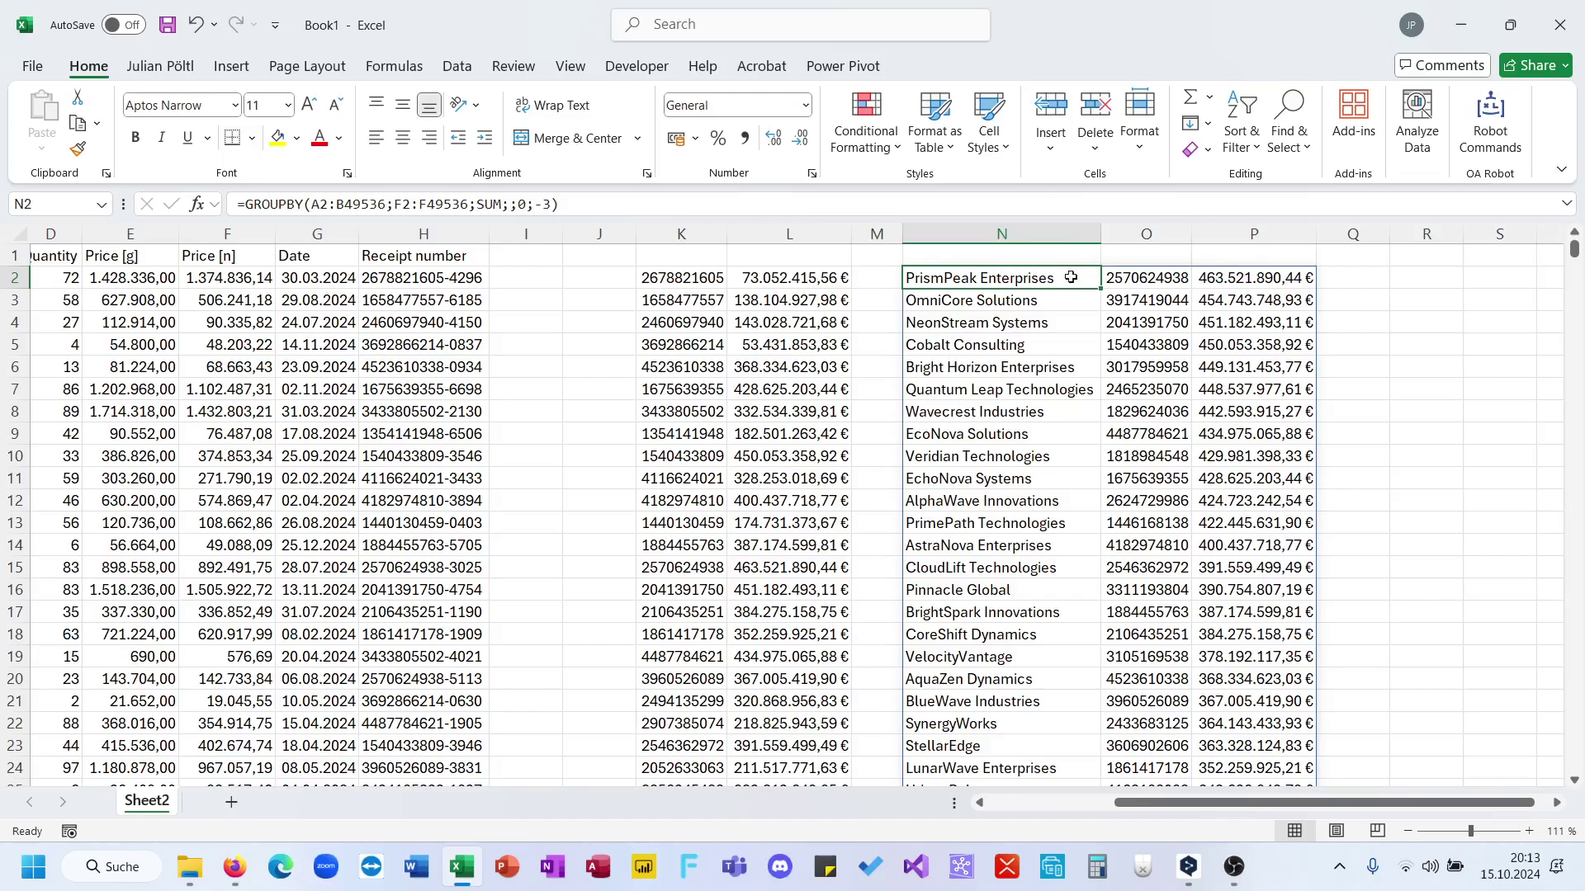
Step: Copy headers A1:B1 and F1 (Debitor name, Debitor ID, Price [n]) into N1 above the summary
scroll(597, 246, left, 3)
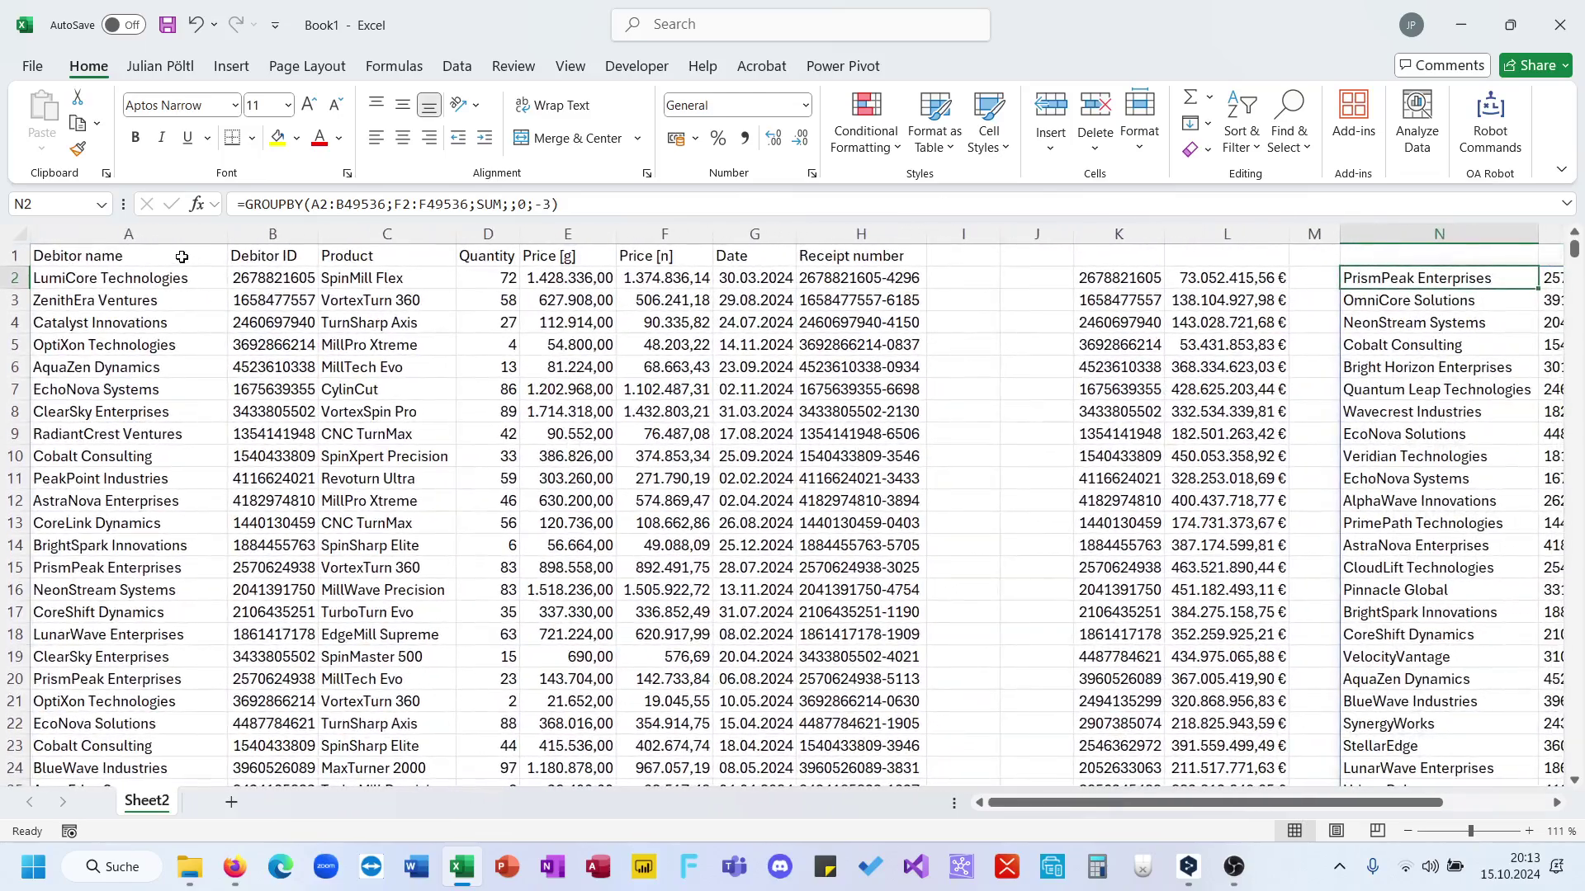
drag(124, 256, 272, 256)
ctrl+click(684, 260)
key(ctrl+c)
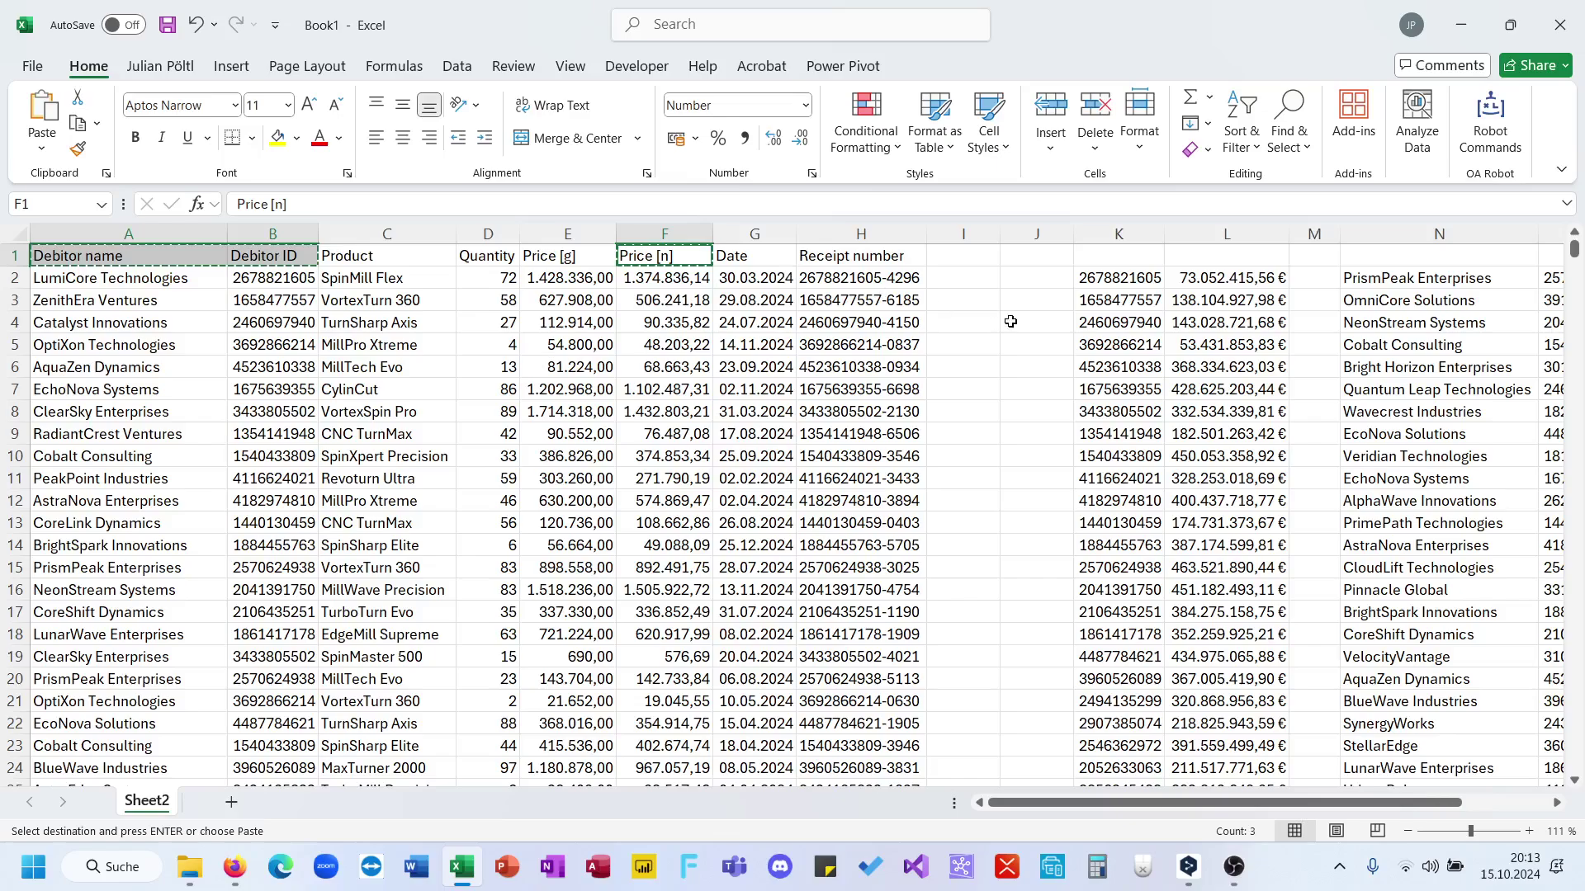
scroll(885, 259, right, 3)
click(886, 258)
key(ctrl+v)
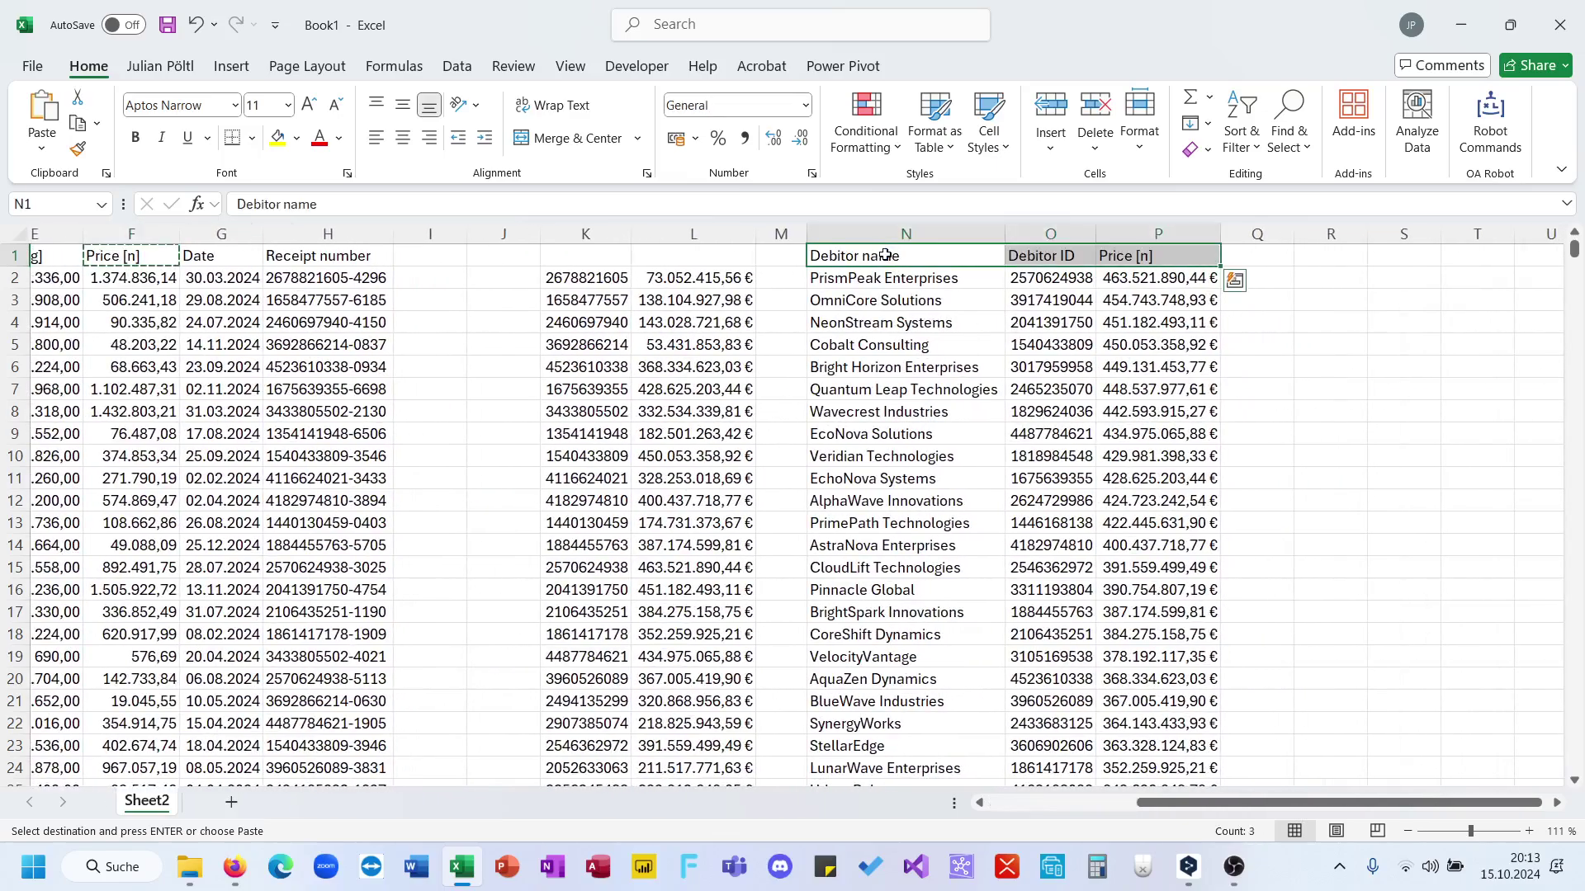
click(1036, 381)
click(965, 309)
click(1164, 306)
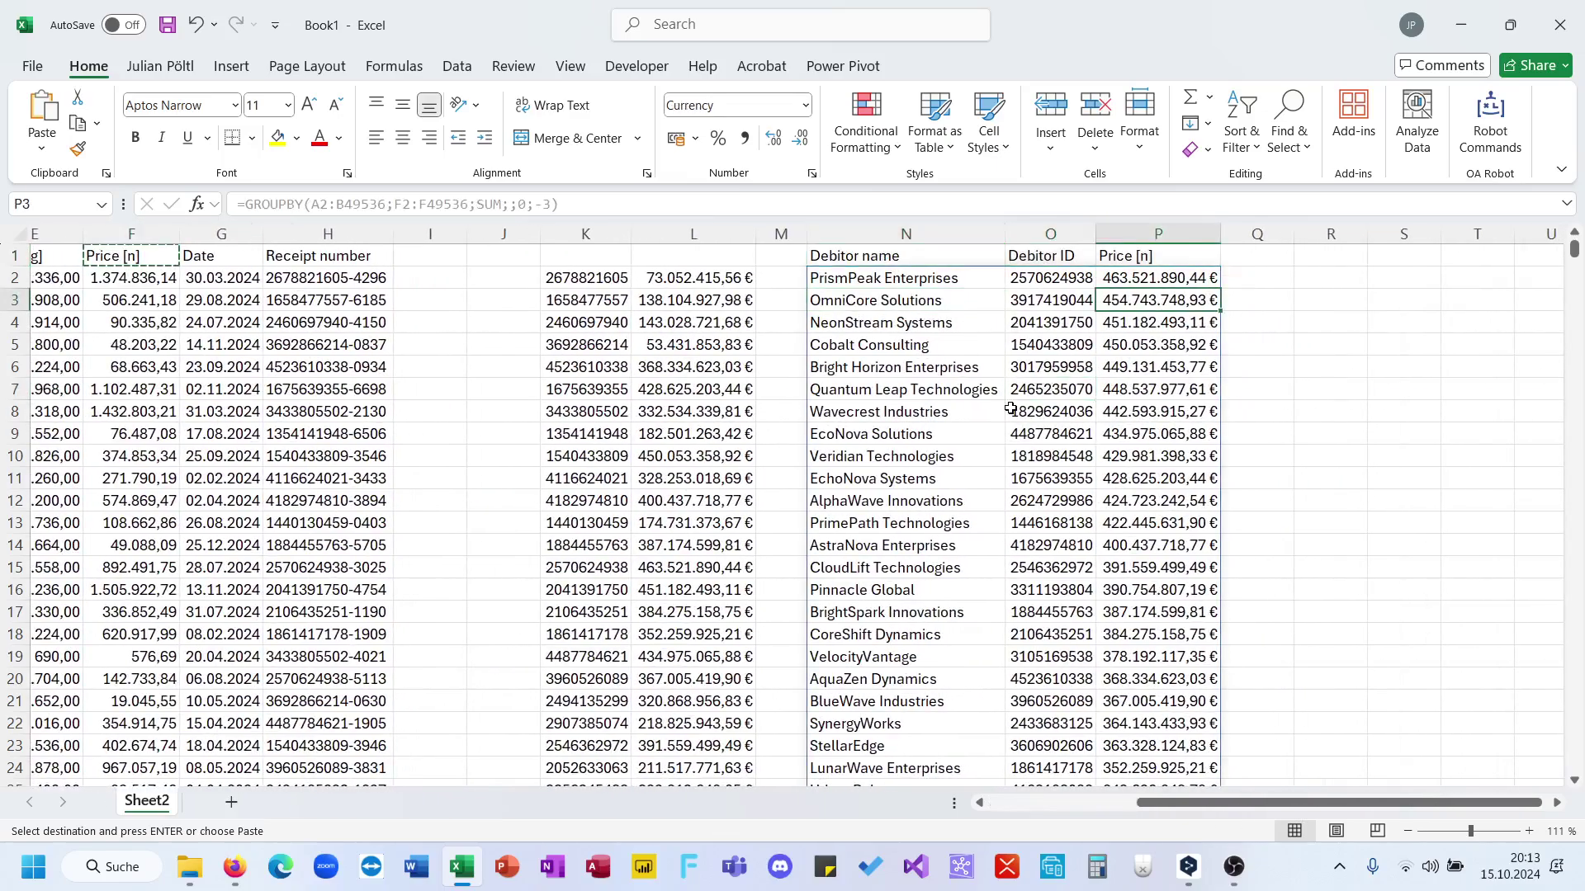
scroll(974, 355, down, 7)
scroll(777, 404, up, 7)
scroll(778, 404, left, 1)
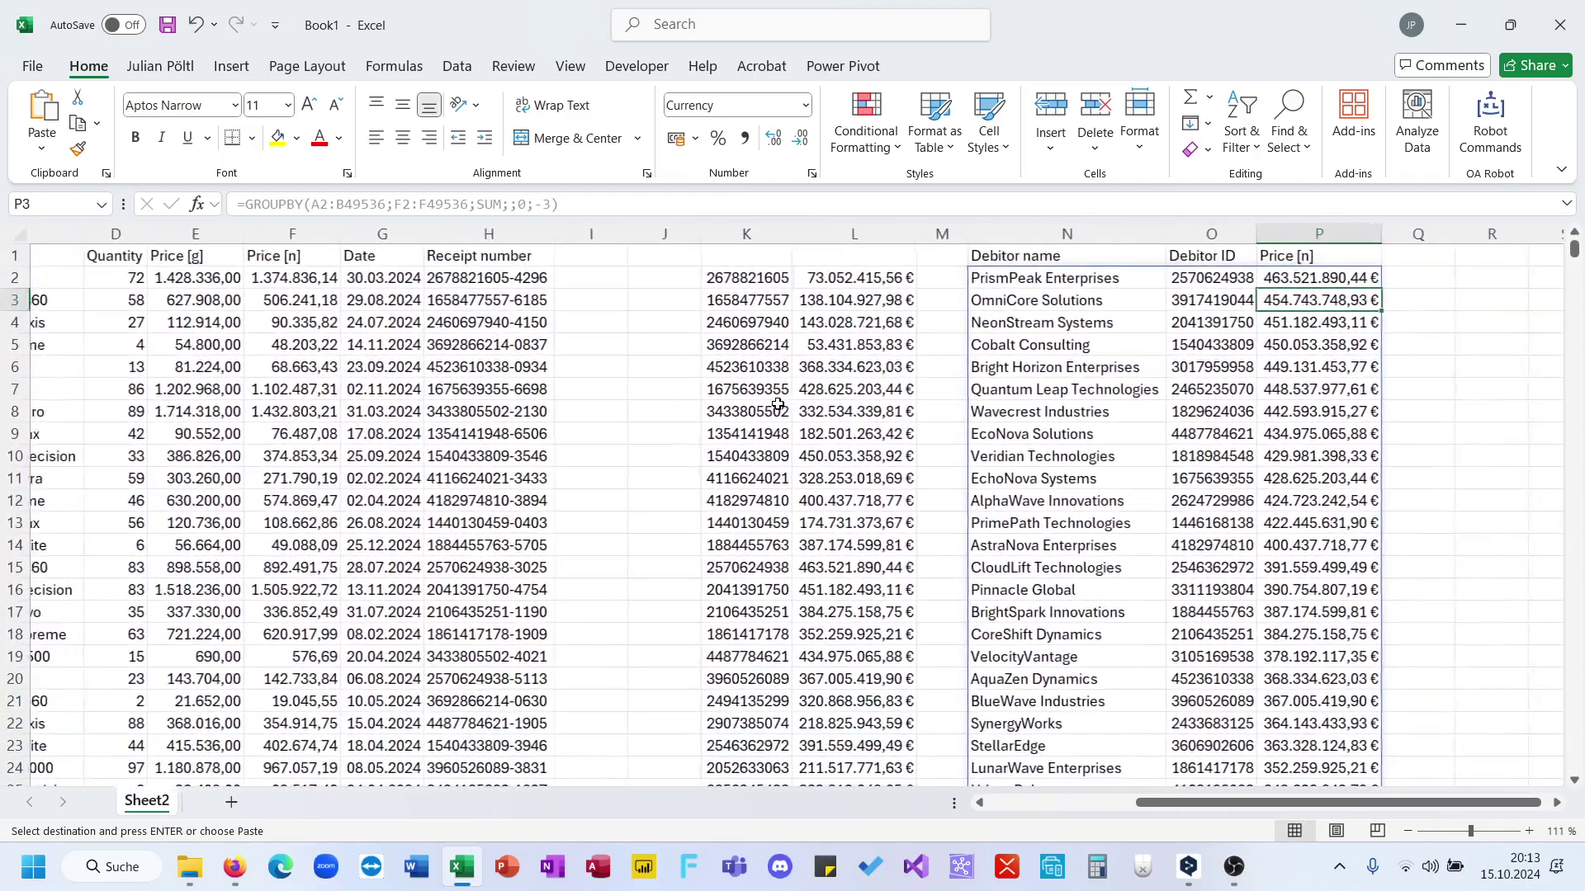
Step: Start an XLOOKUP in J2 using the spilled ID list K2# as the lookup value
click(690, 279)
text(=xl)
key(Tab)
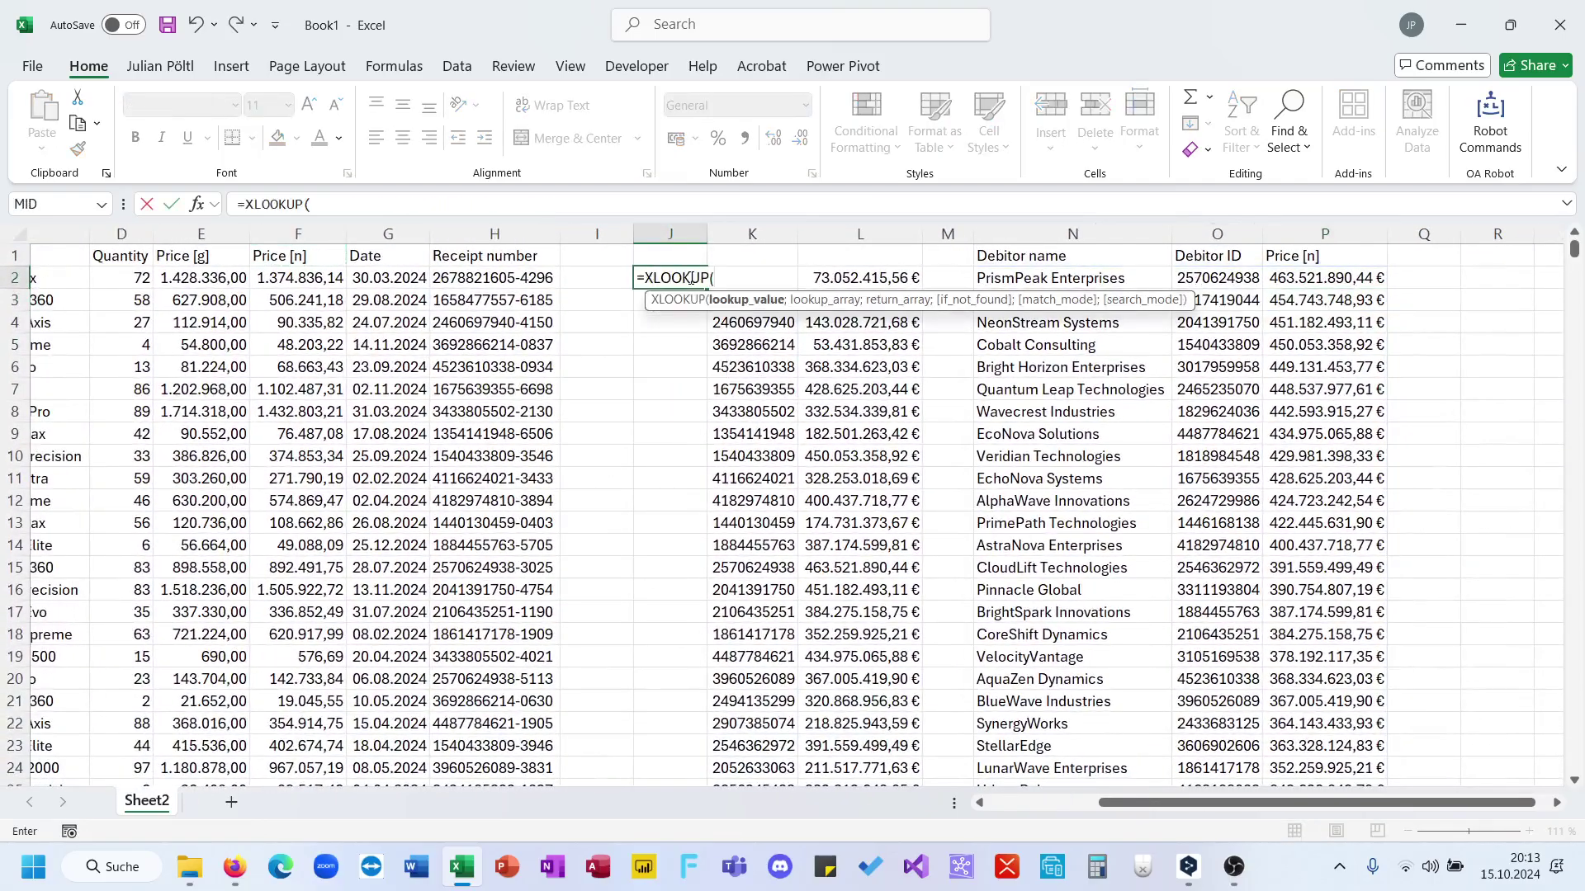
key(Right)
key(ctrl+shift+Down)
text(;)
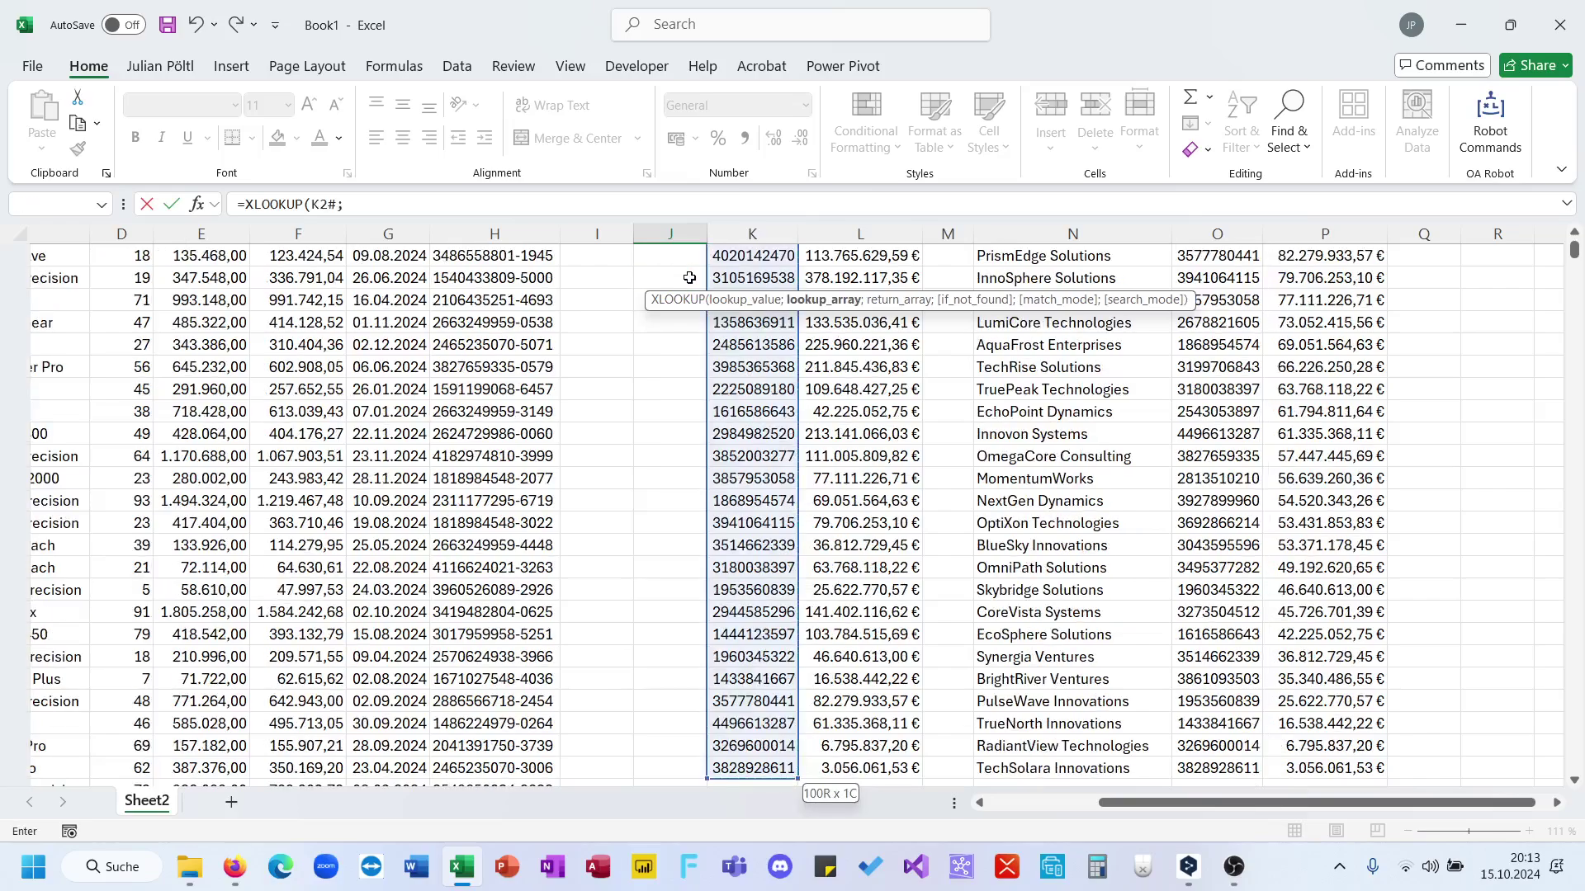
Step: Complete the XLOOKUP with lookup range B2:B49536 and return range A2:A49536, then enter it
scroll(156, 544, left, 3)
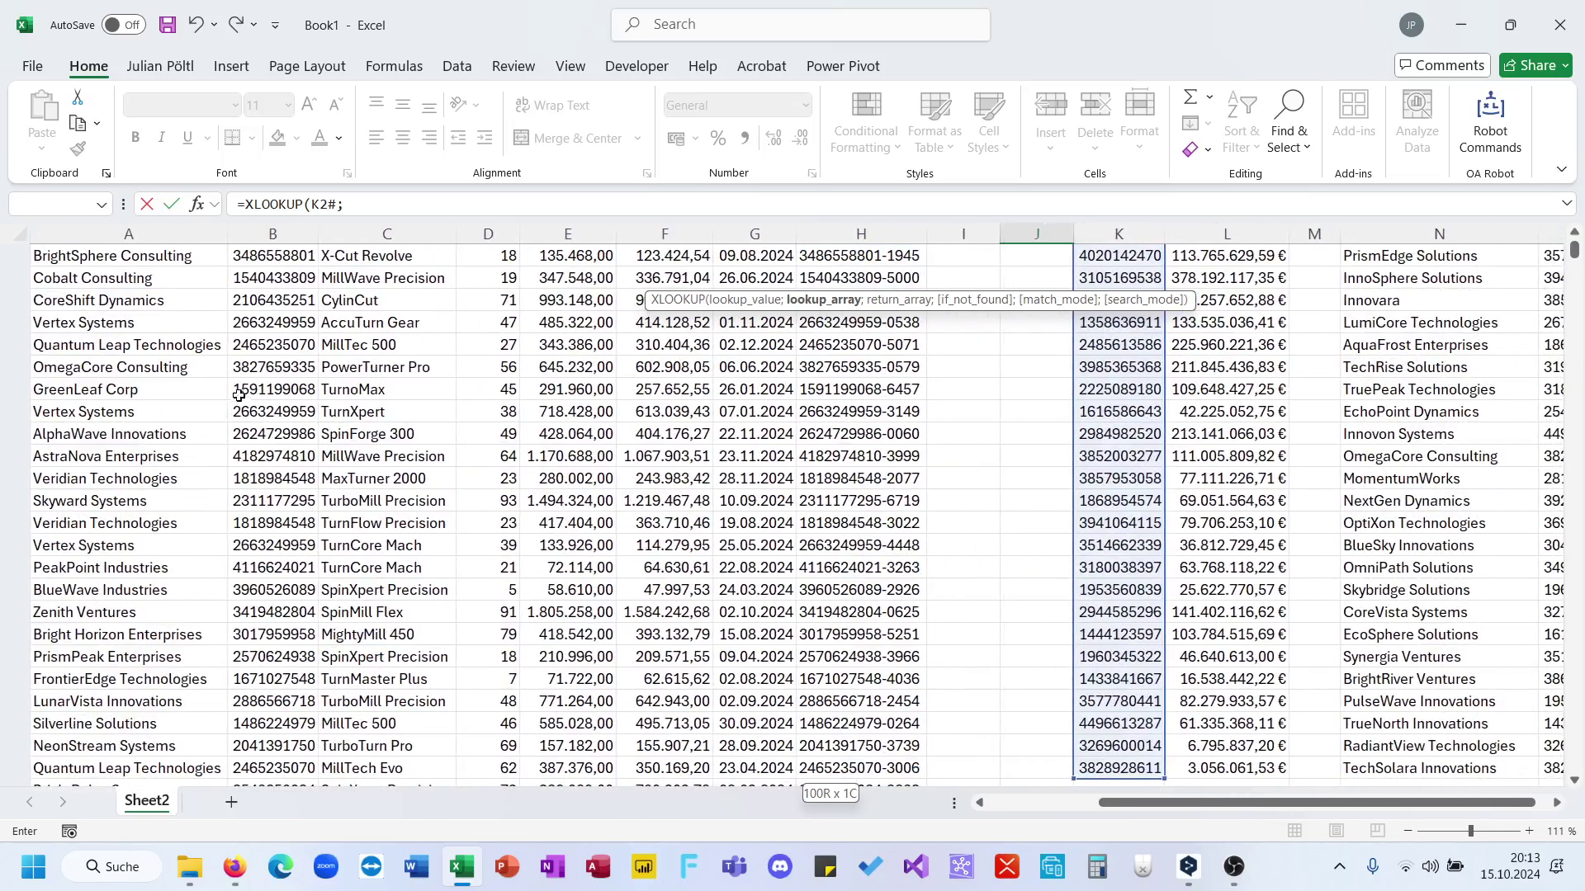
click(217, 368)
key(ctrl+Up)
key(Right)
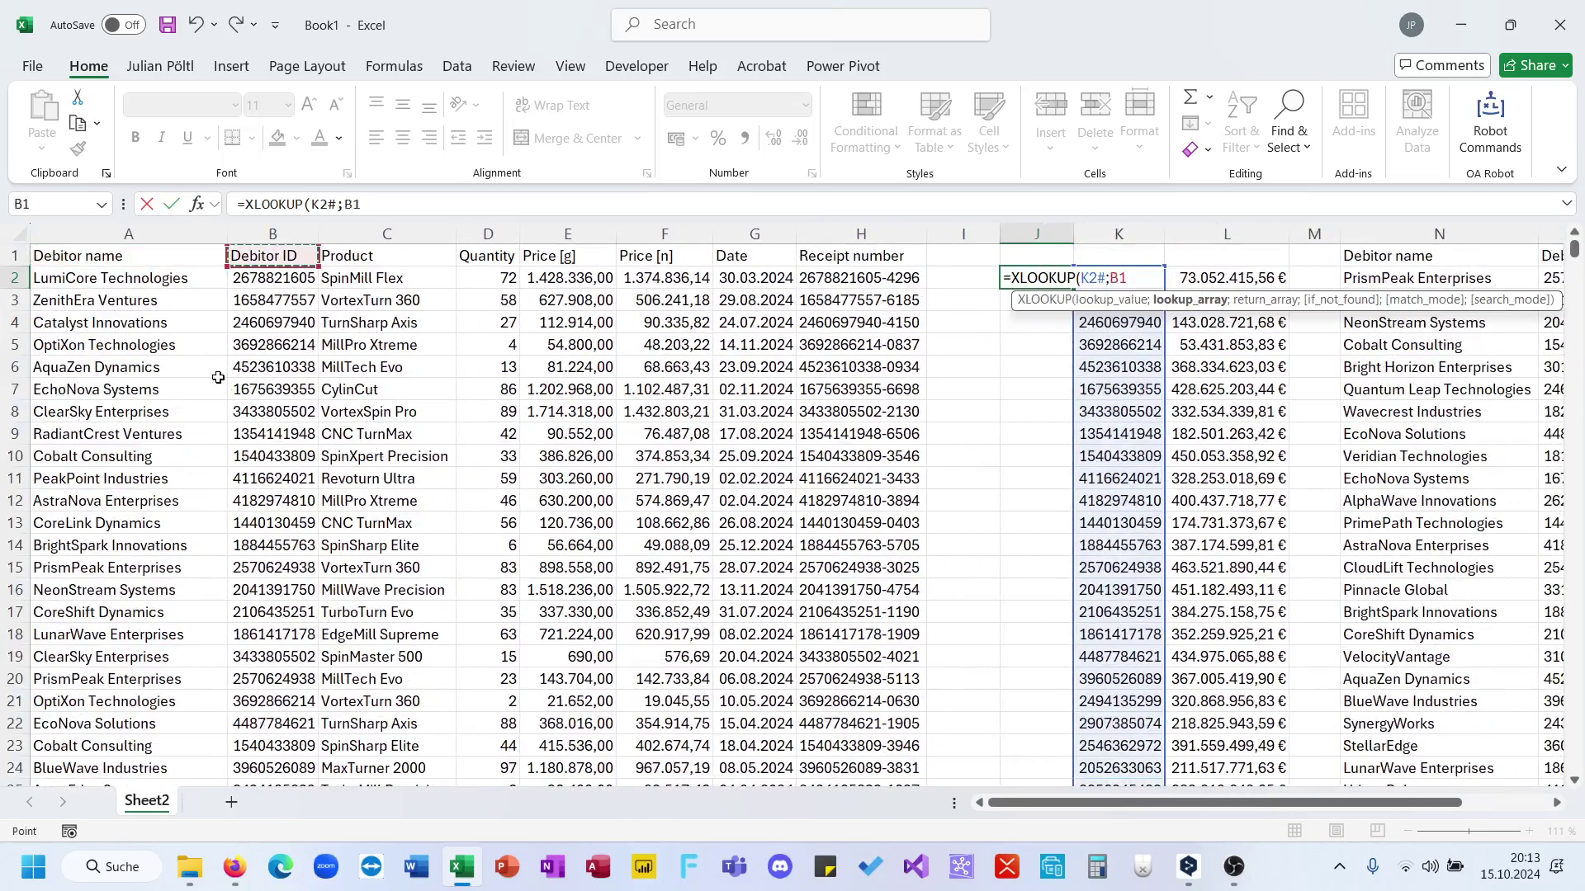
key(Down)
key(ctrl+shift+Down)
text(;)
key(Left)
key(Left)
key(Left)
key(Left)
key(Left)
key(Left)
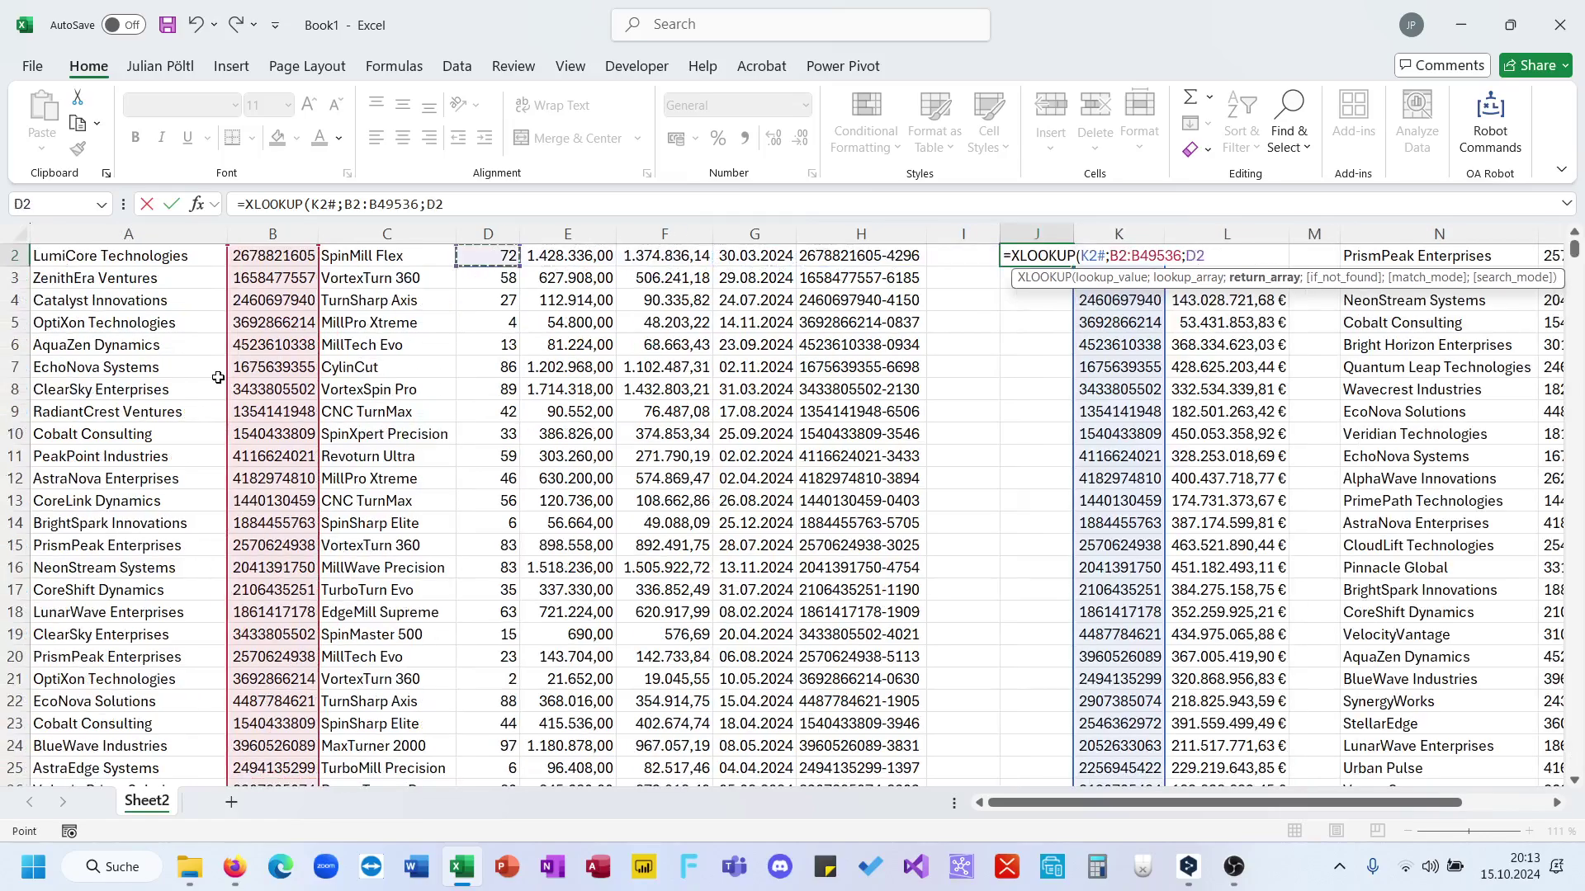
key(Left)
key(Left)
key(Left)
key(ctrl+shift+Down)
text(=)
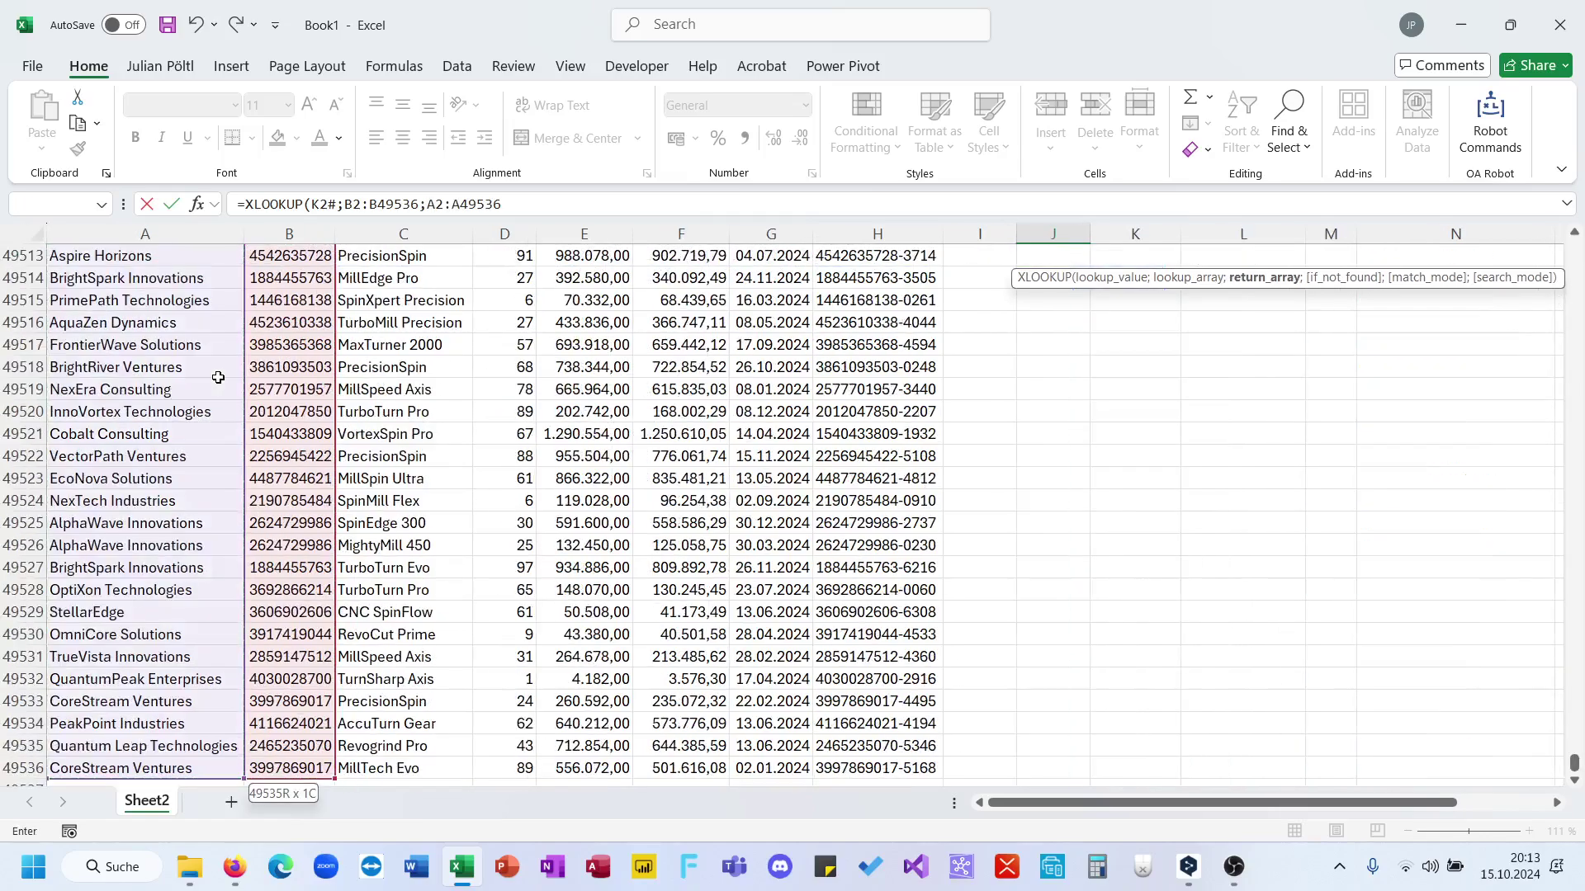
text())
key(Return)
key(Up)
key(Up)
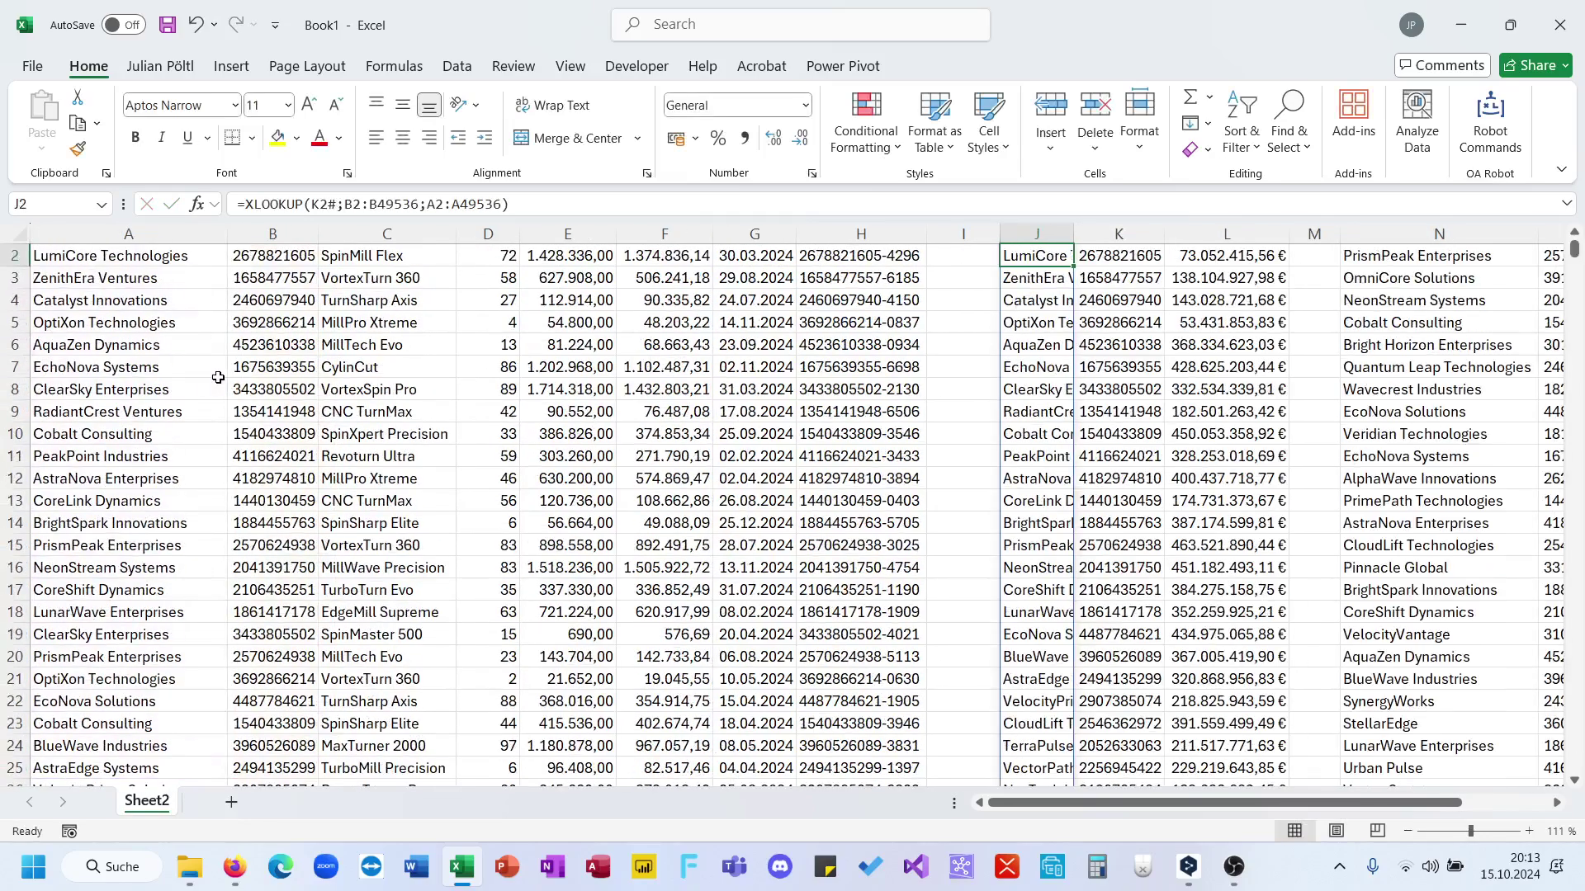
scroll(809, 511, right, 5)
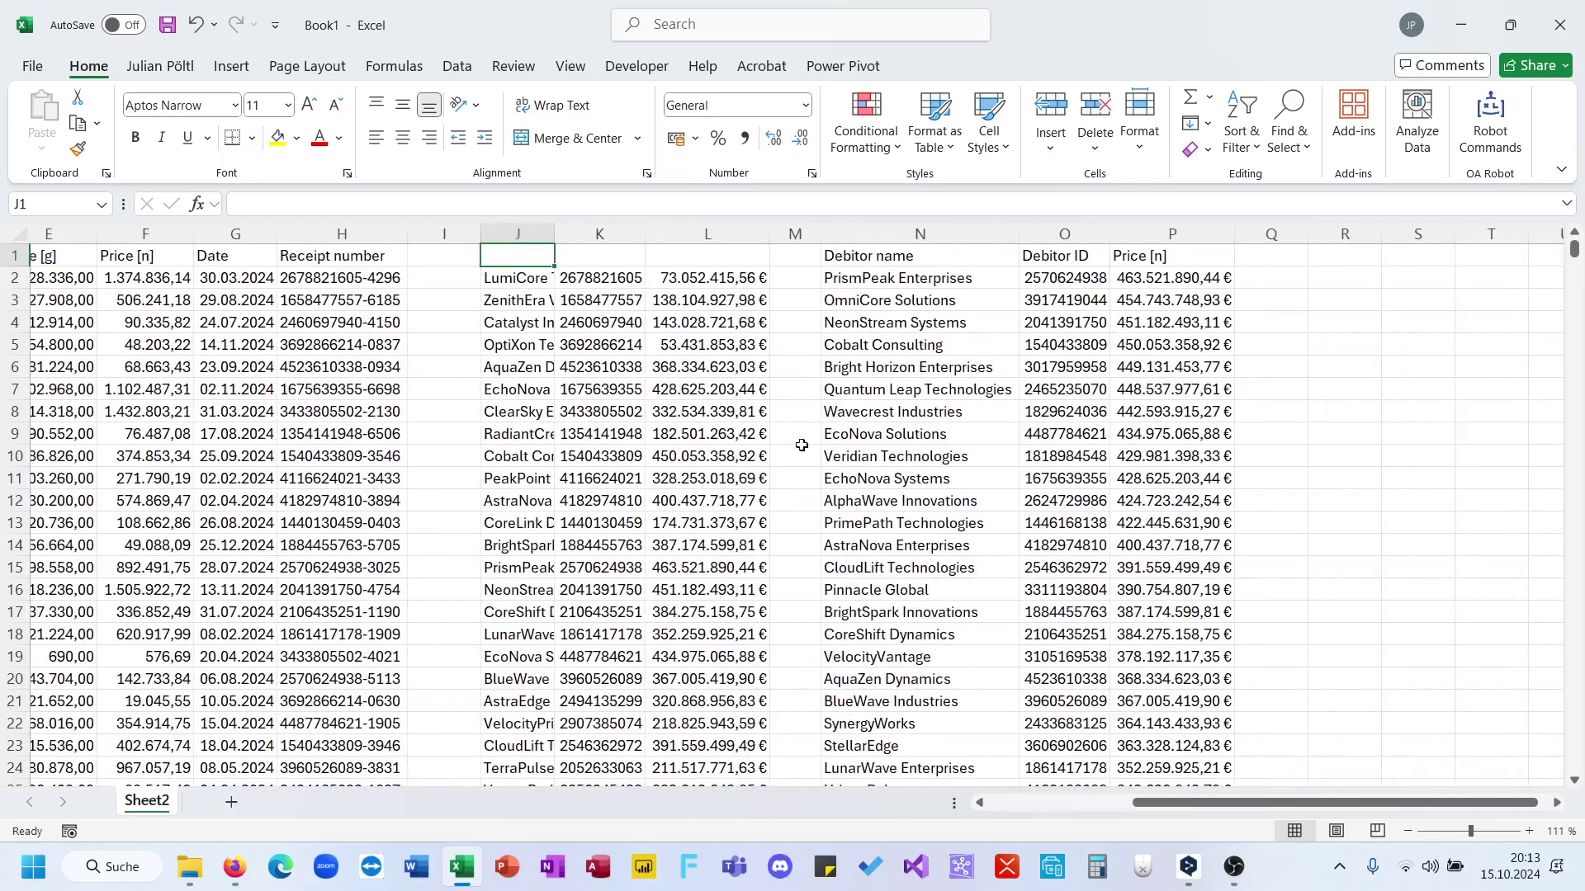
click(911, 279)
click(547, 282)
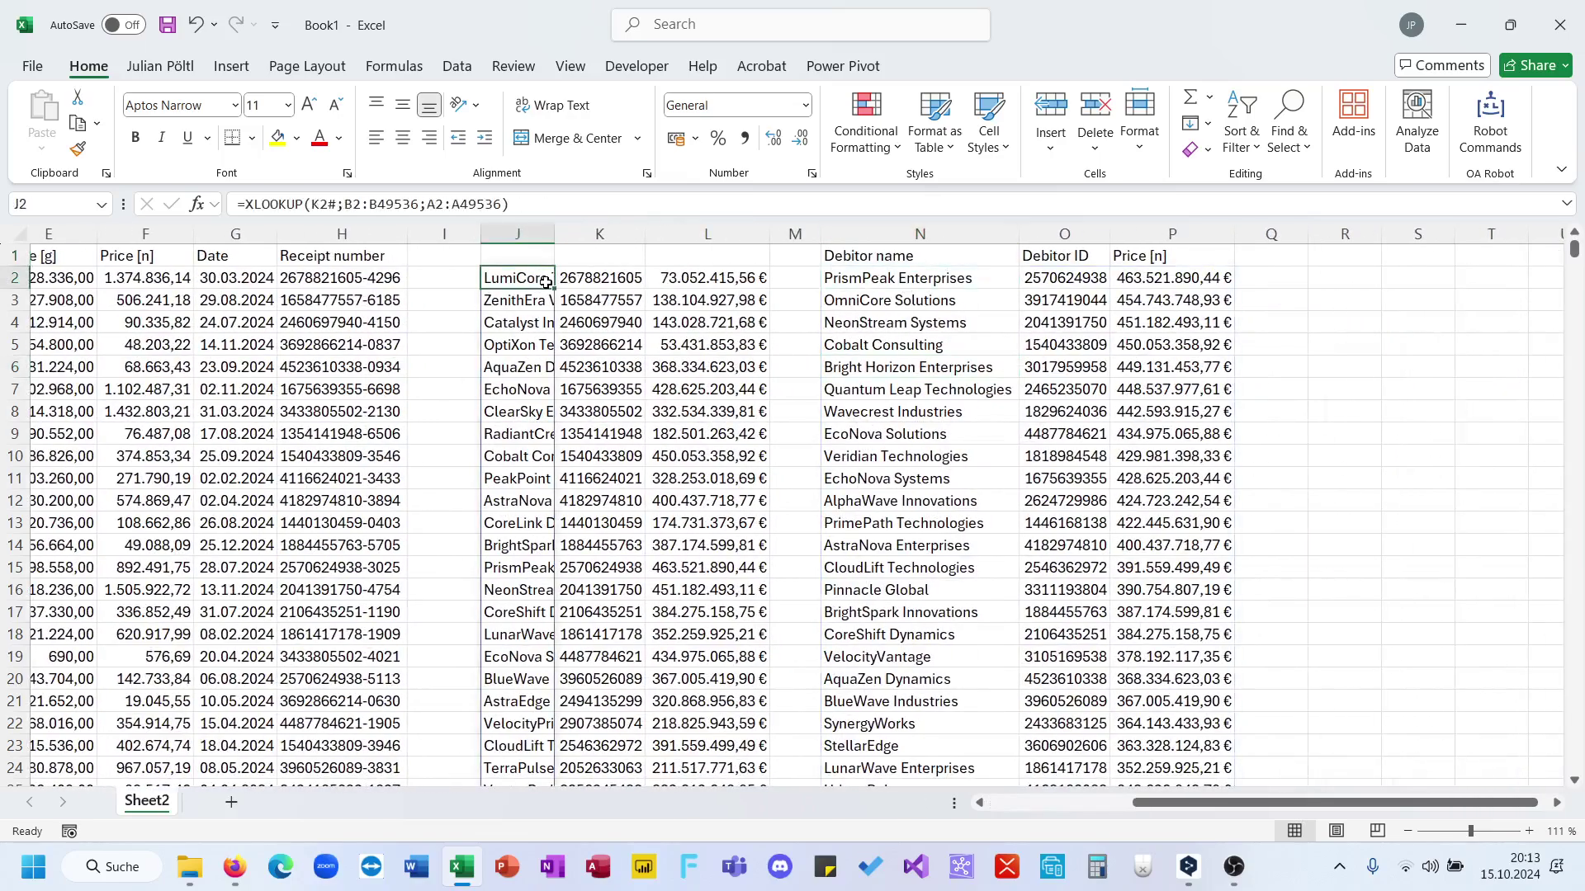
click(596, 274)
click(704, 284)
click(592, 279)
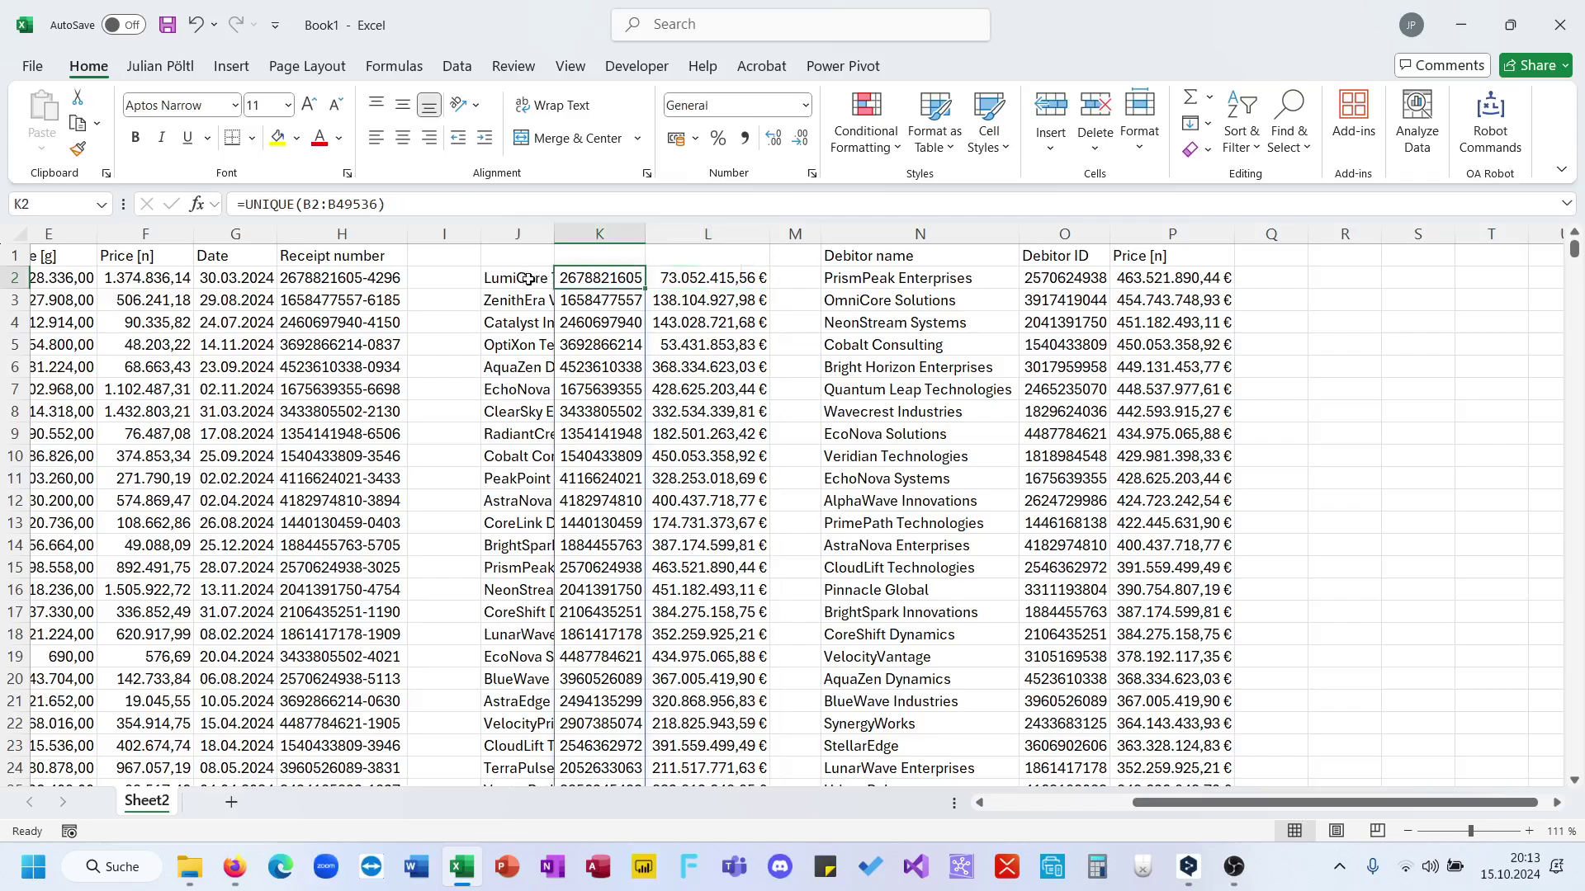
click(530, 280)
click(679, 282)
drag(541, 279, 698, 278)
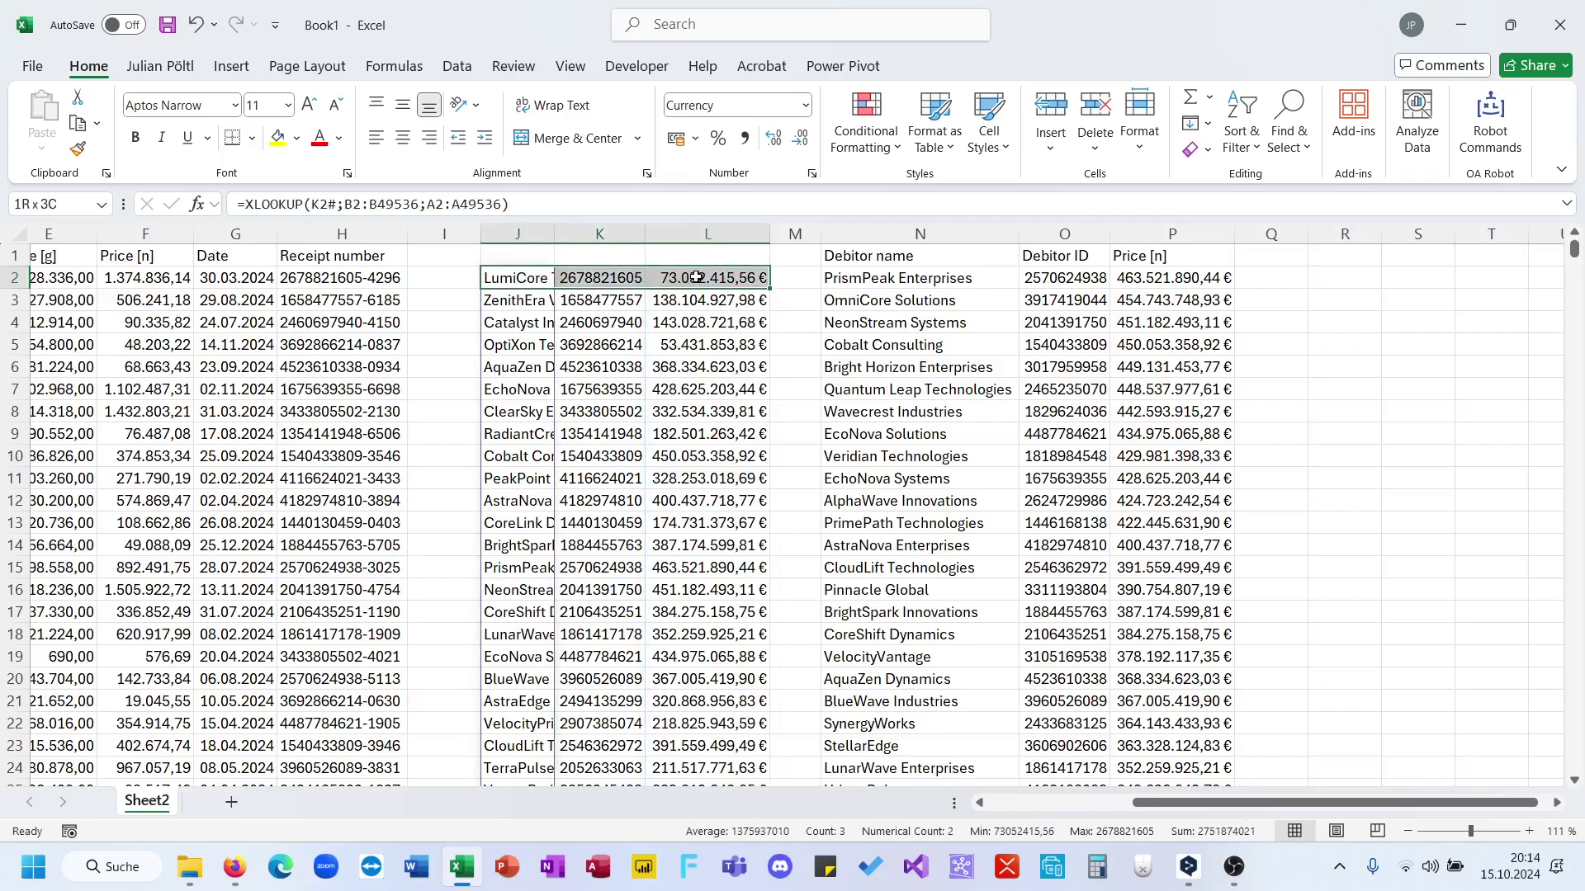
click(654, 280)
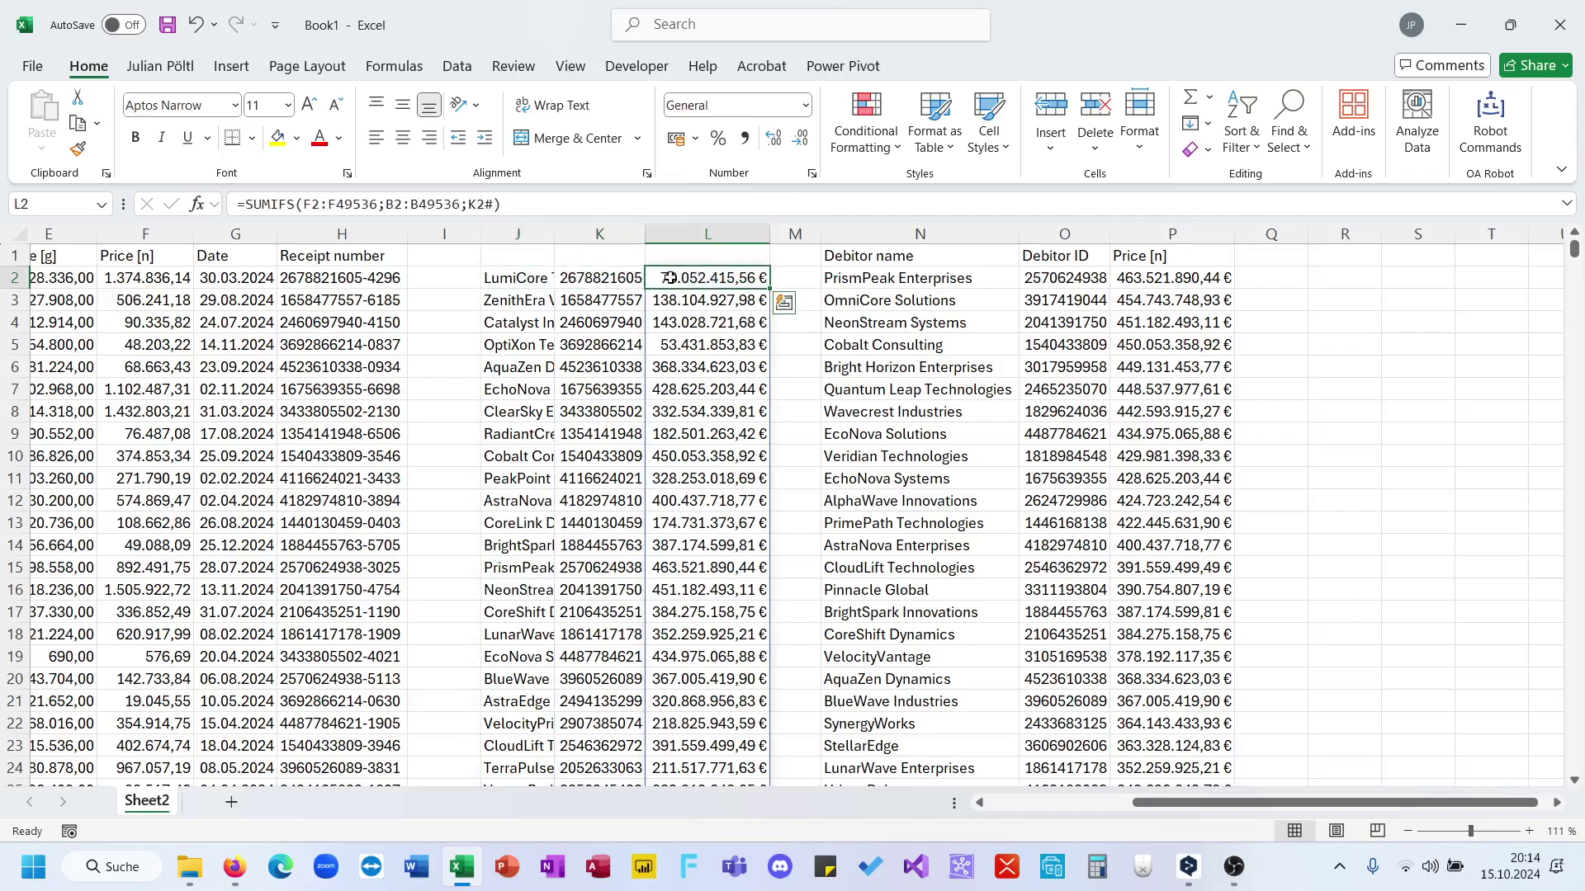
click(587, 278)
click(880, 282)
click(532, 277)
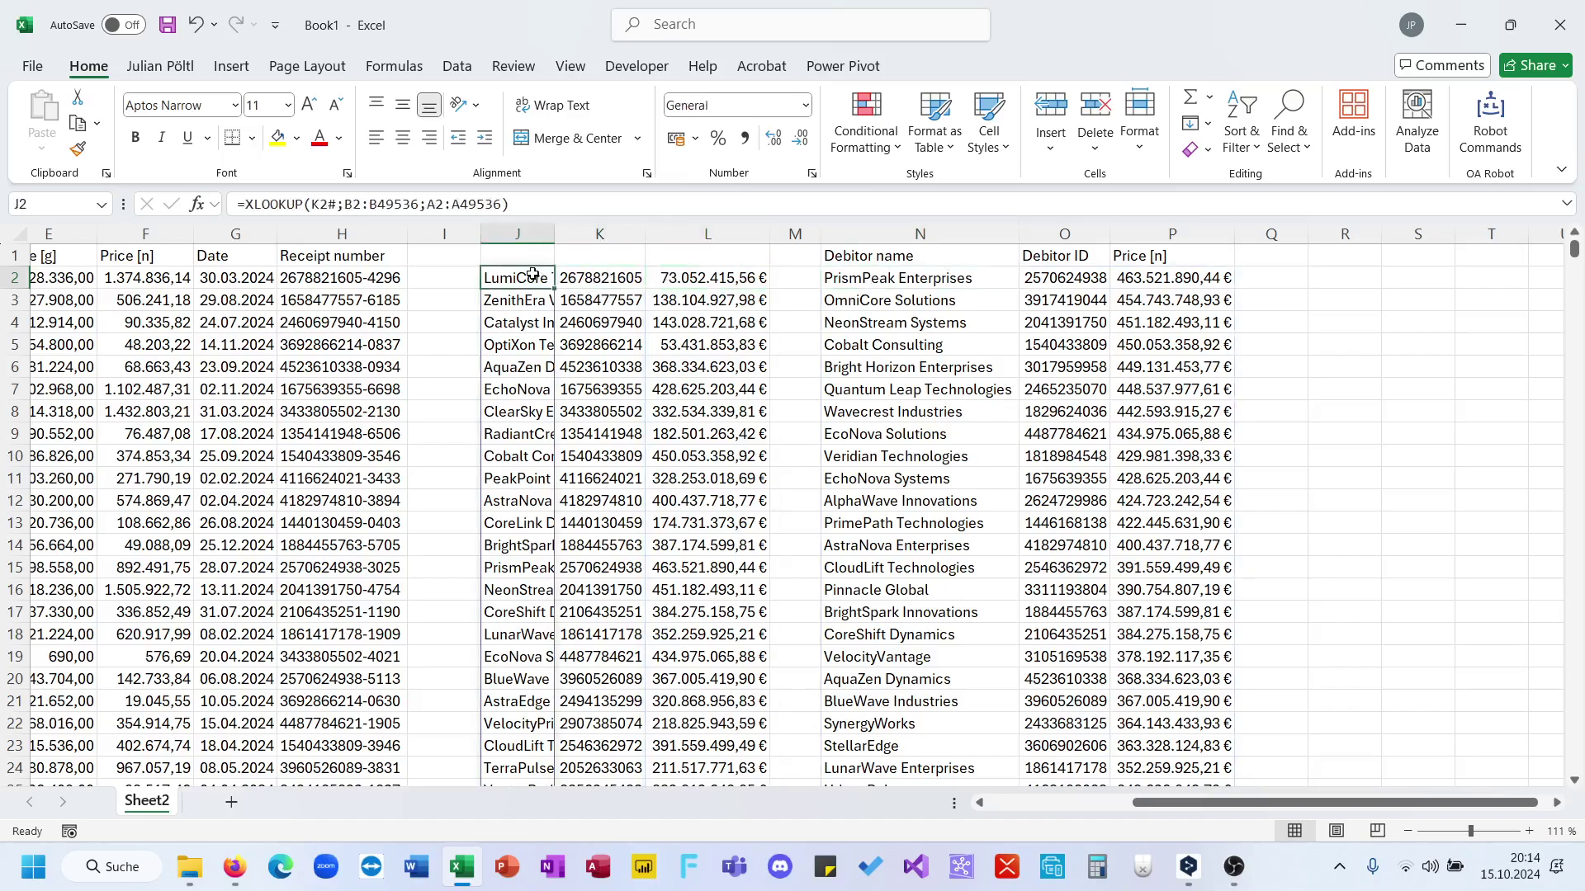
triple_click(414, 204)
key(Escape)
key(Right)
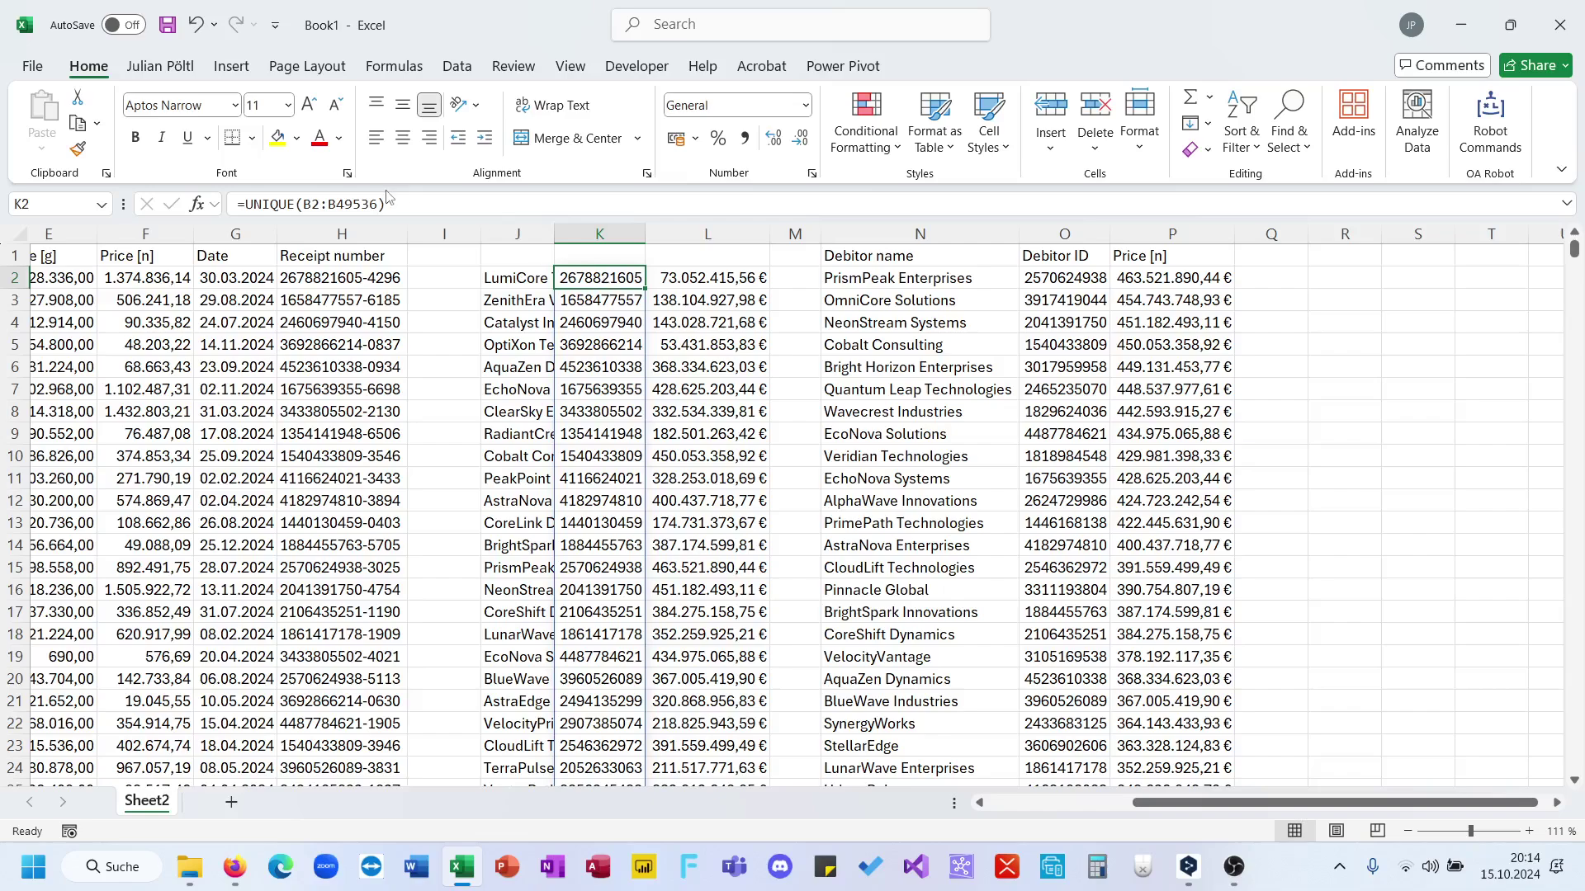
triple_click(387, 201)
key(ctrl+c)
key(Escape)
click(1354, 281)
click(516, 283)
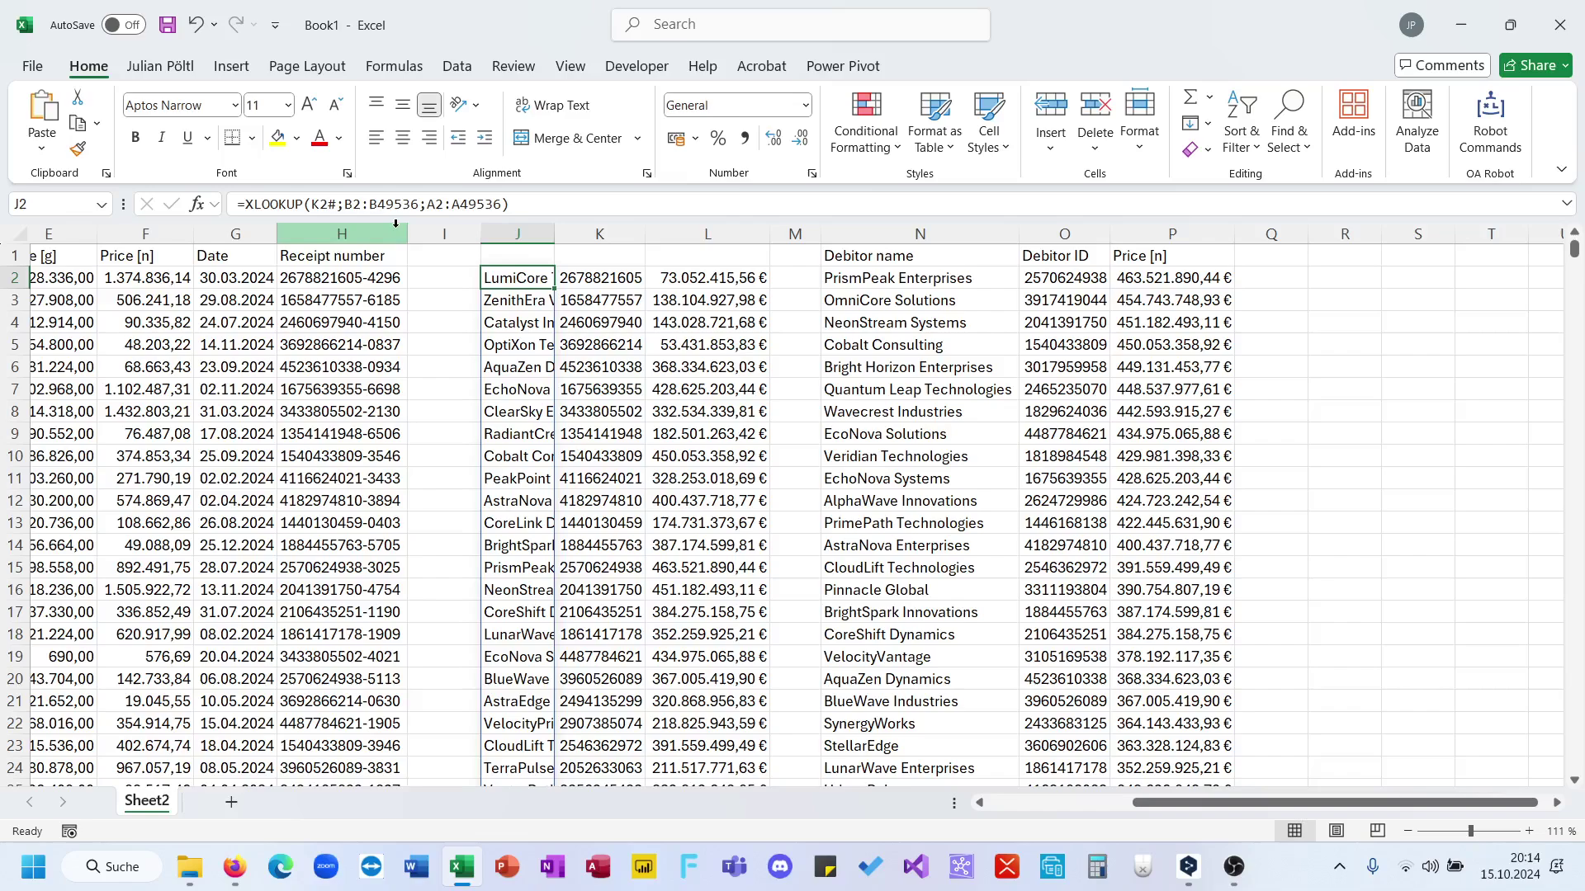
Step: Replace K2# in J2's XLOOKUP with the copied UNIQUE(B2:B49536) expression
click(328, 205)
text(#)
double_click(328, 206)
key(ctrl+v)
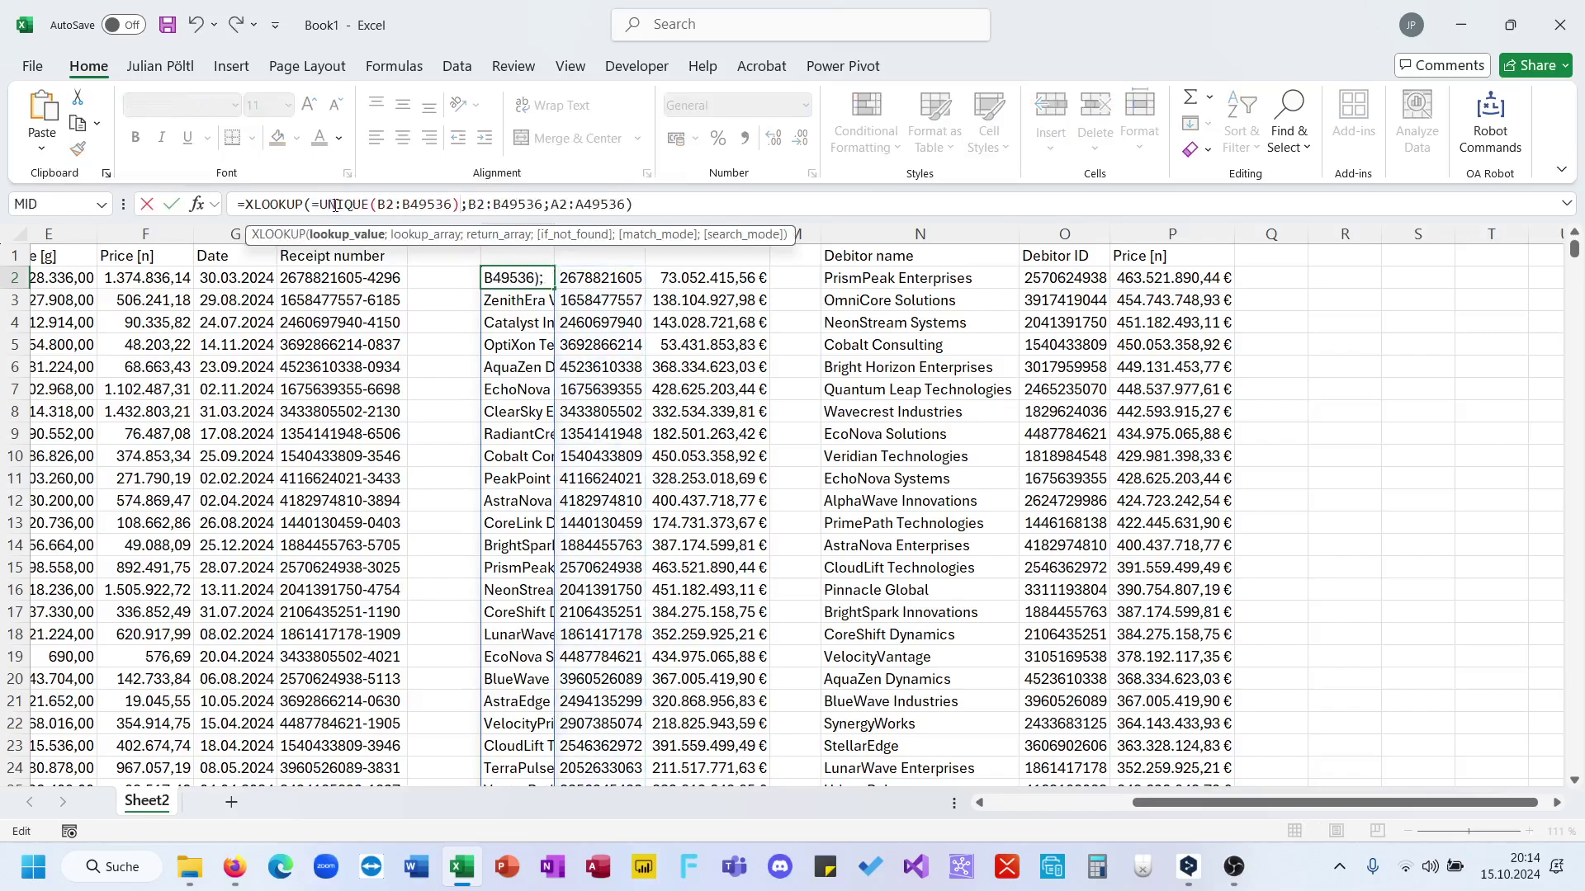
click(328, 206)
key(BackSpace)
key(Return)
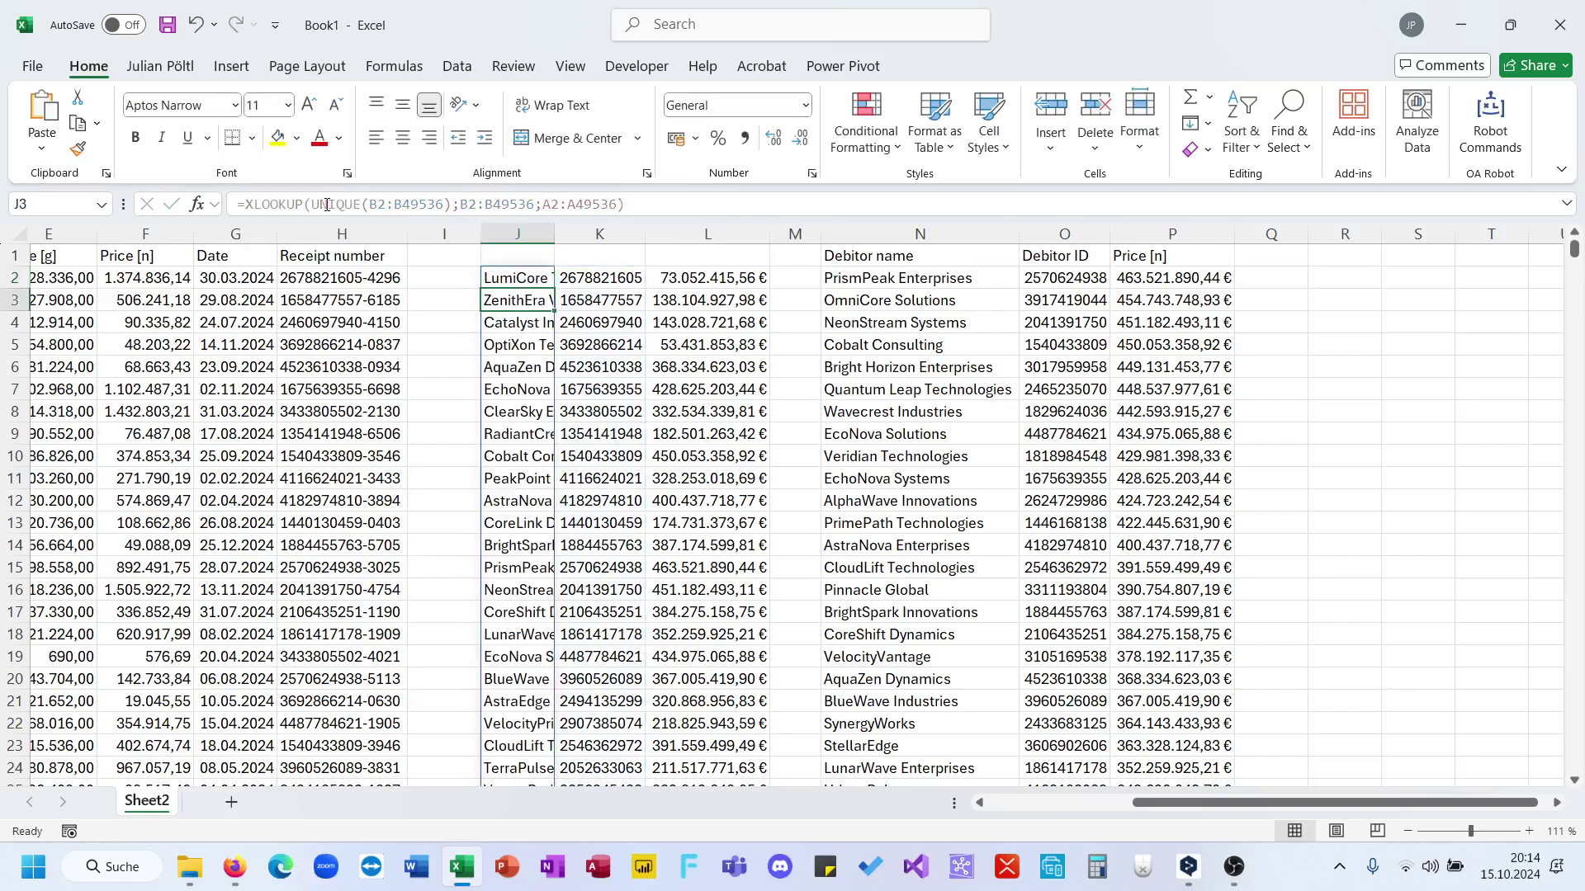
Step: Wrap J2 in HSTACK with UNIQUE(B2:B49536) as a second column, and clear K2
click(506, 277)
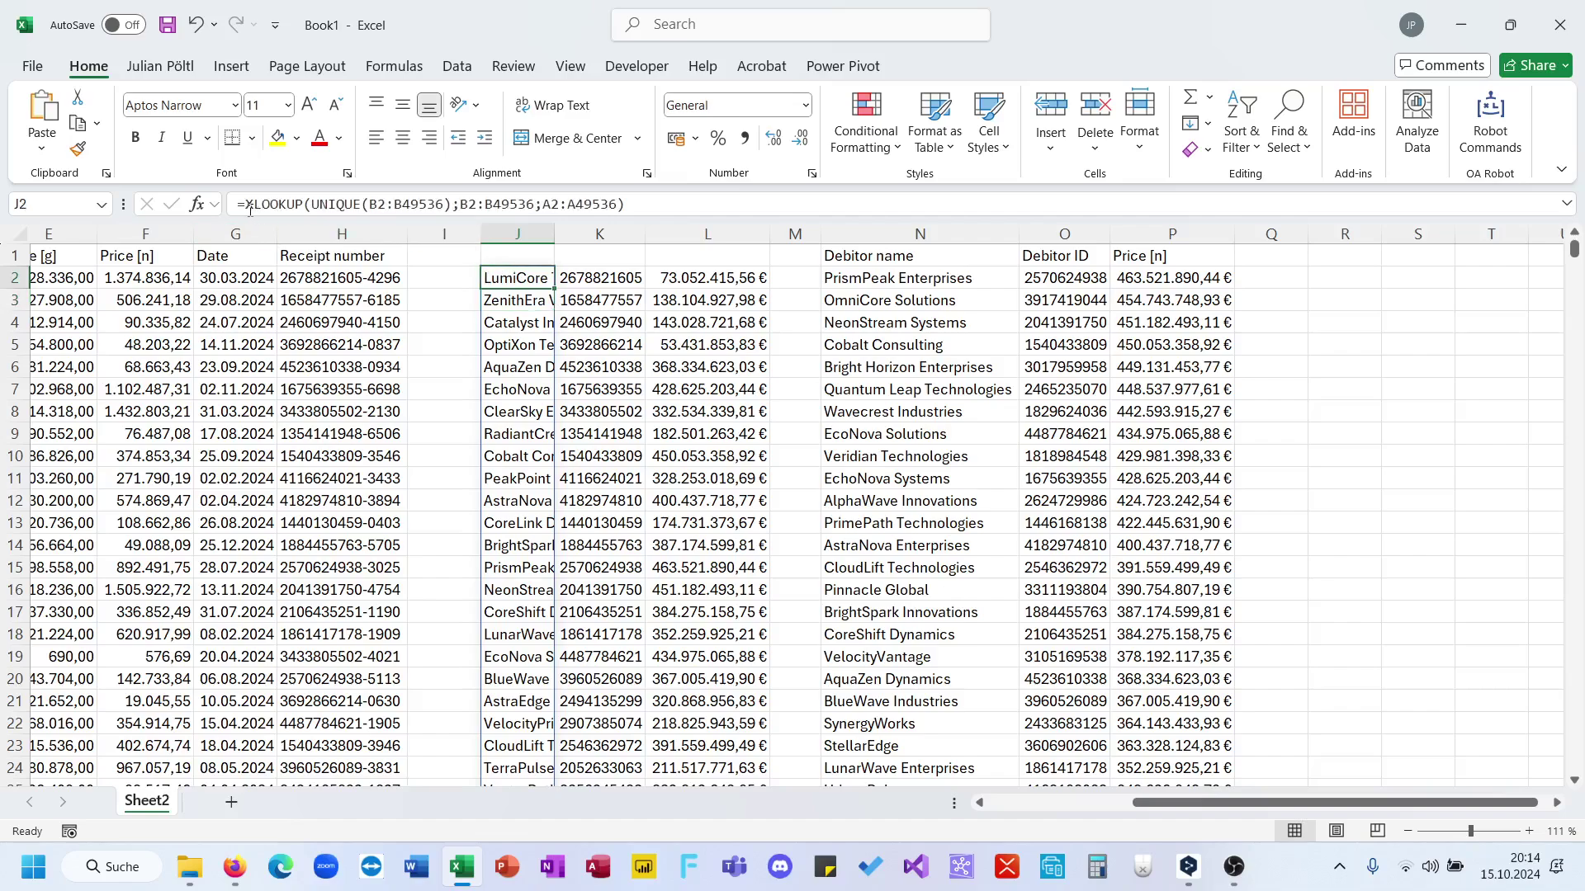
click(249, 206)
text(HSTACK()
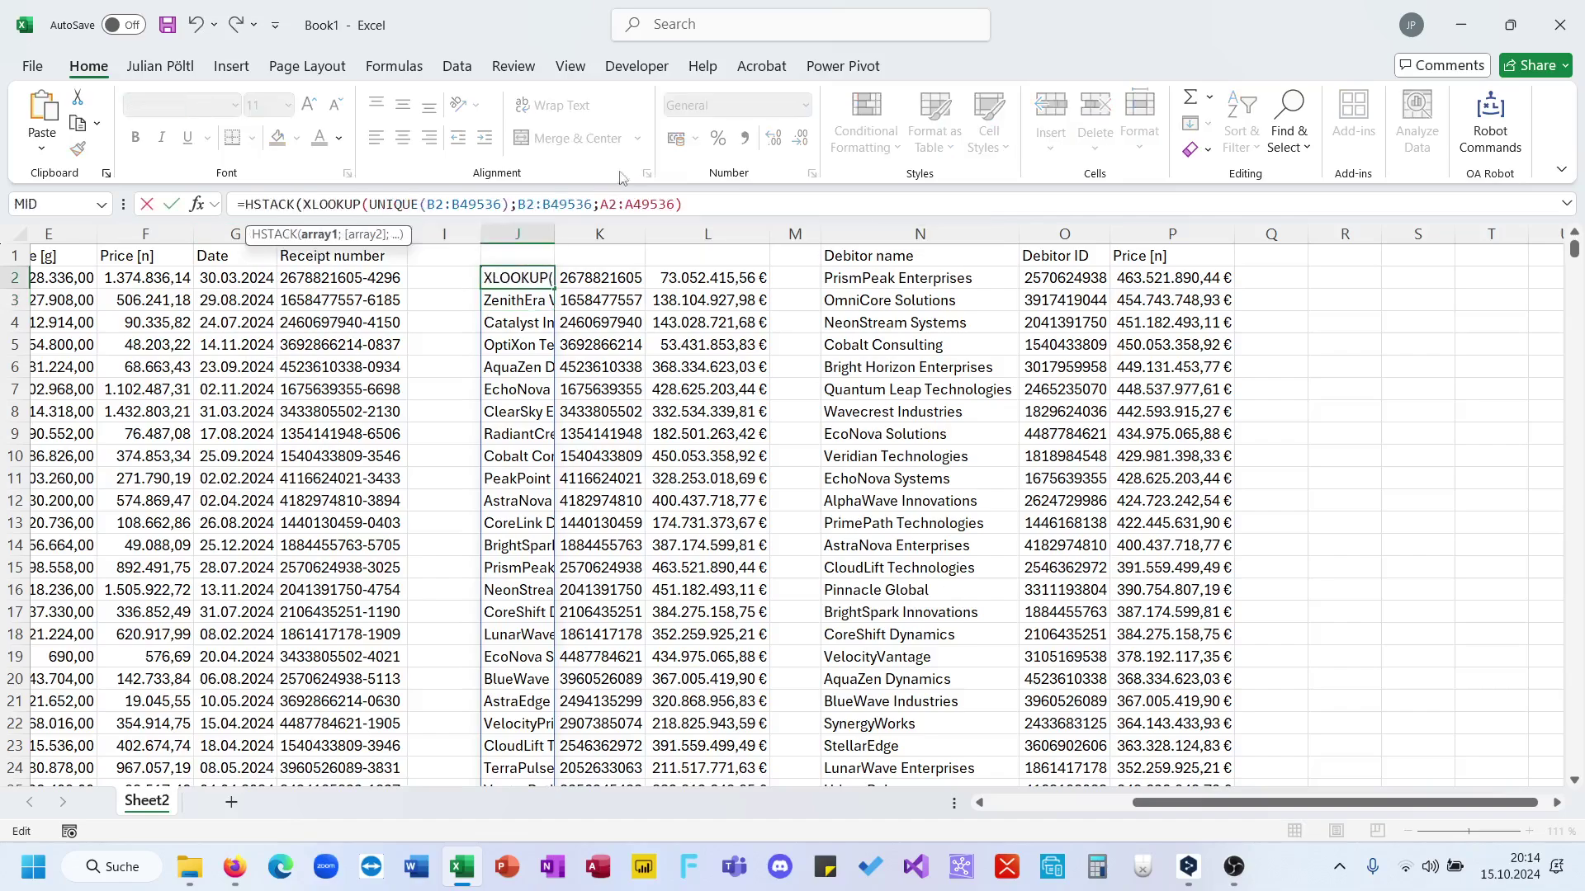
click(697, 194)
text(;=UNIQUE(B2:B49536)))
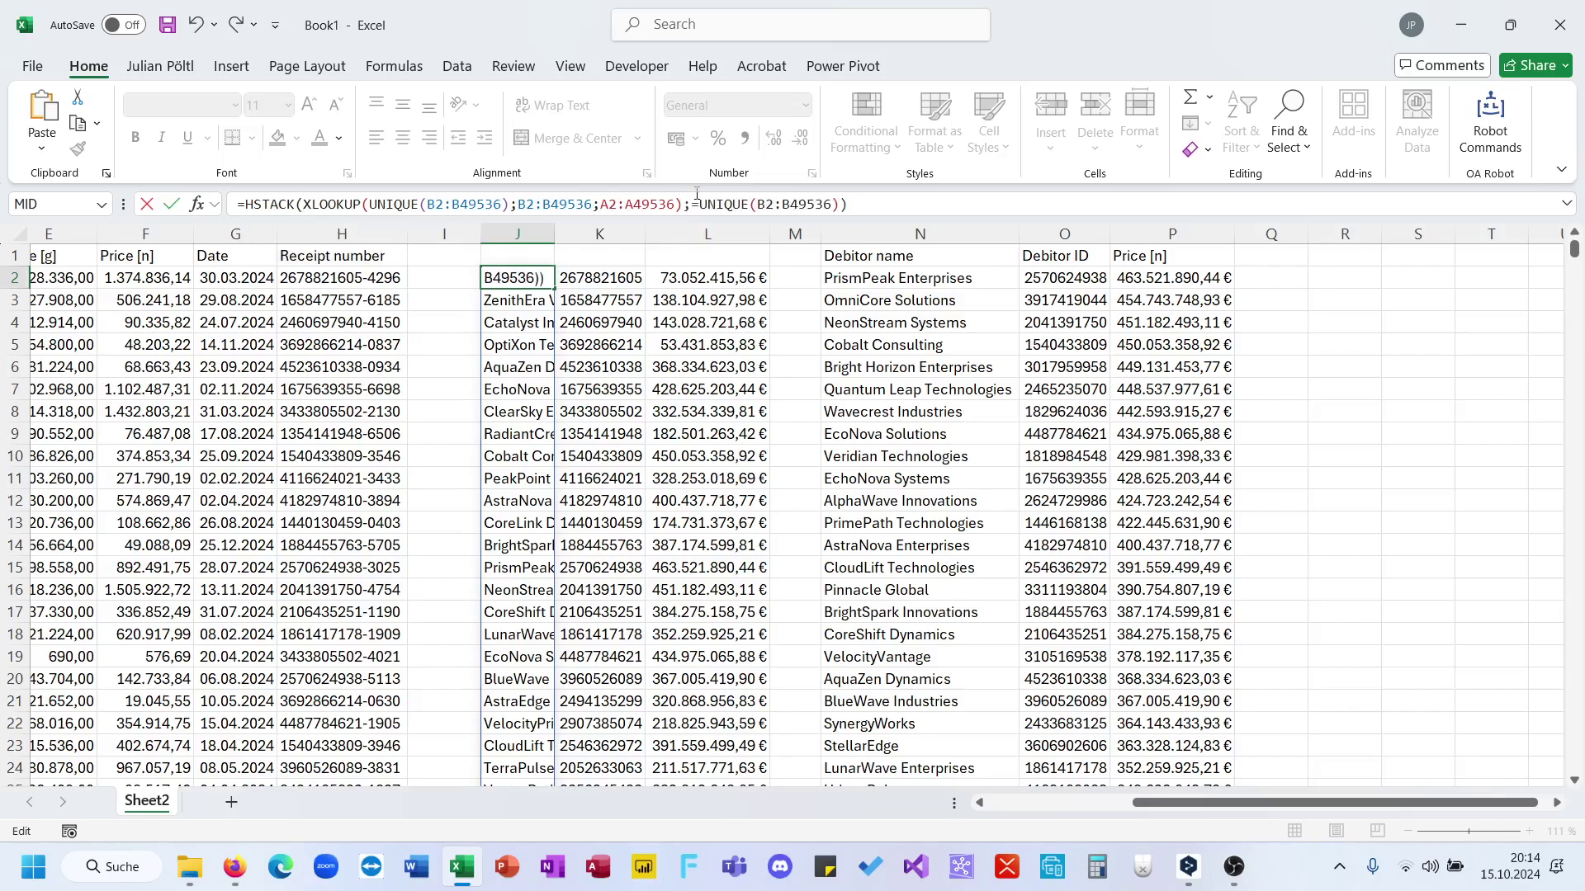
click(700, 207)
key(BackSpace)
key(Tab)
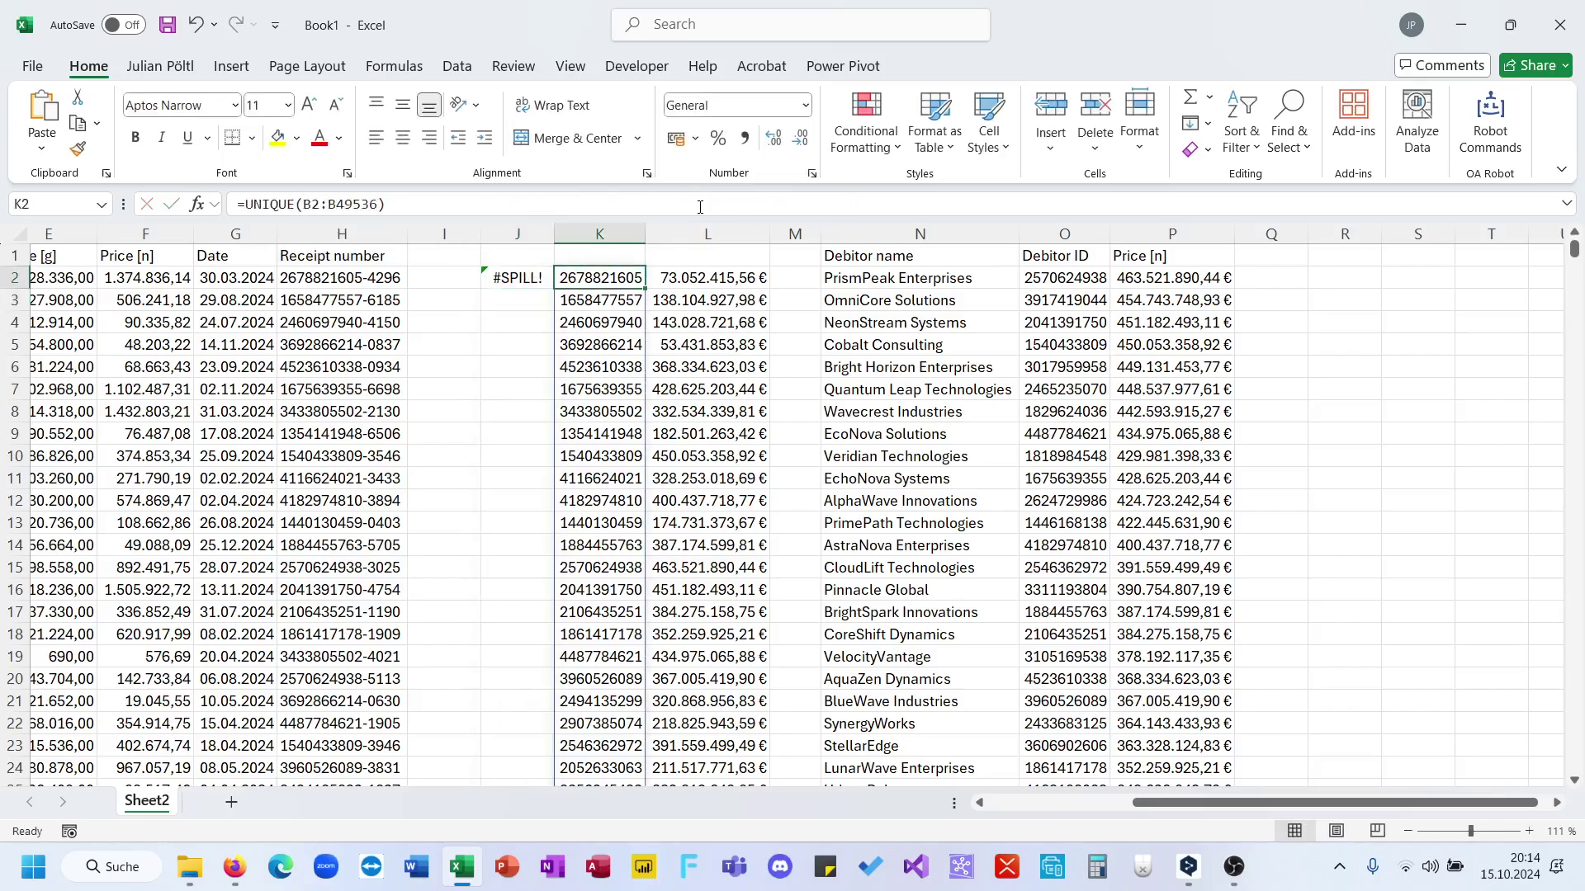
key(Delete)
key(Right)
Step: Add the SUMIFS net price total as a third HSTACK column, using UNIQUE(B2:B49536) as criteria
drag(501, 204, 258, 217)
key(Escape)
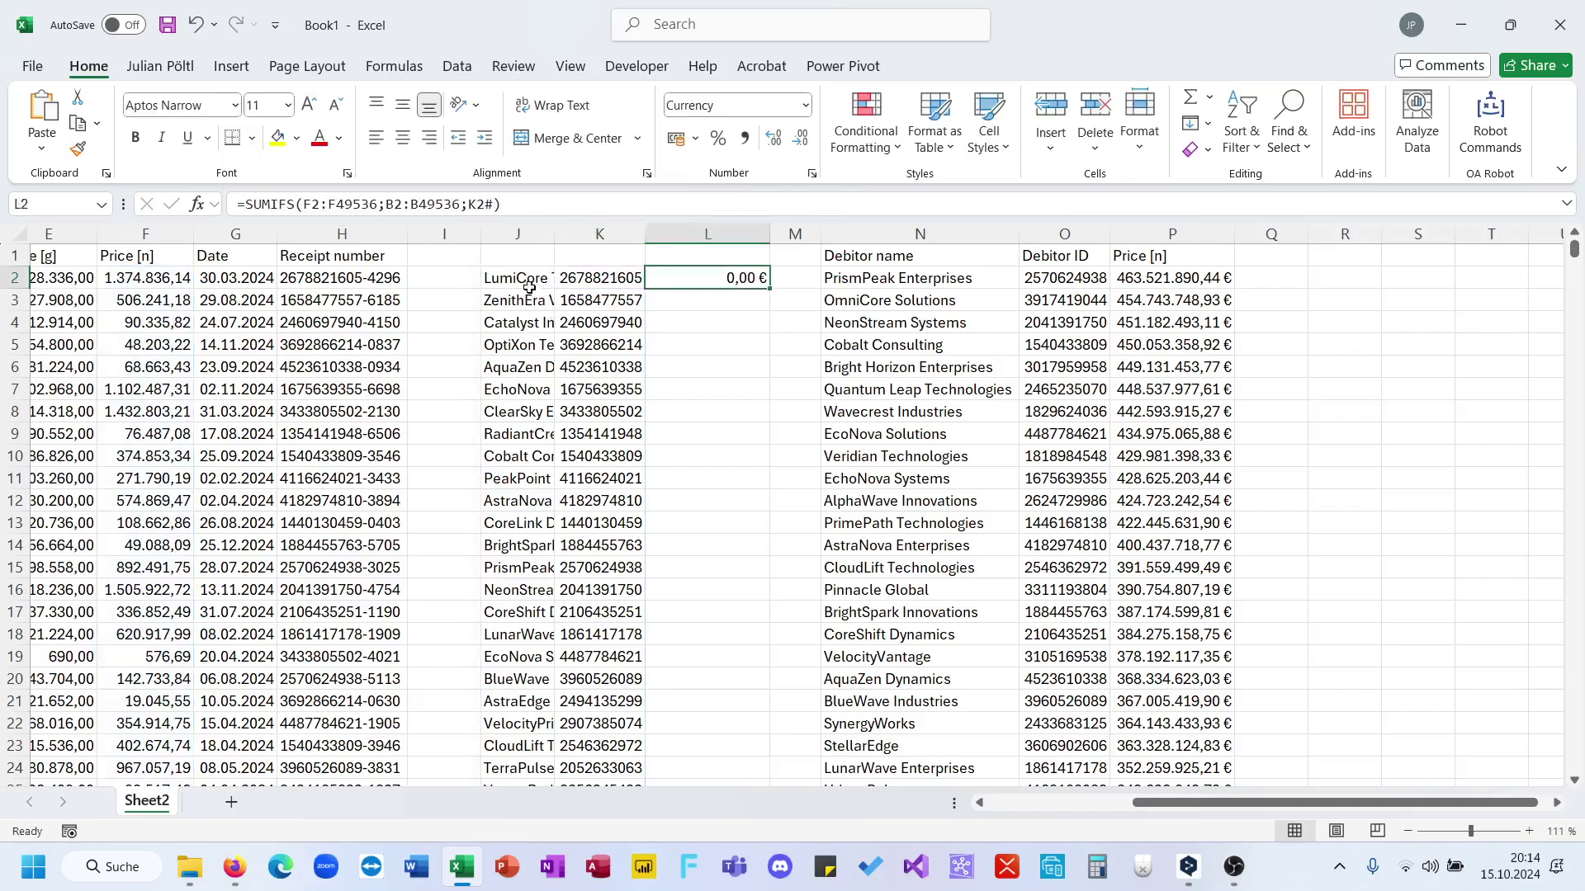
click(525, 280)
click(889, 196)
key(Left)
text(;)
text(SUMIFS(F2:F49536;B2:B49536;K2#))
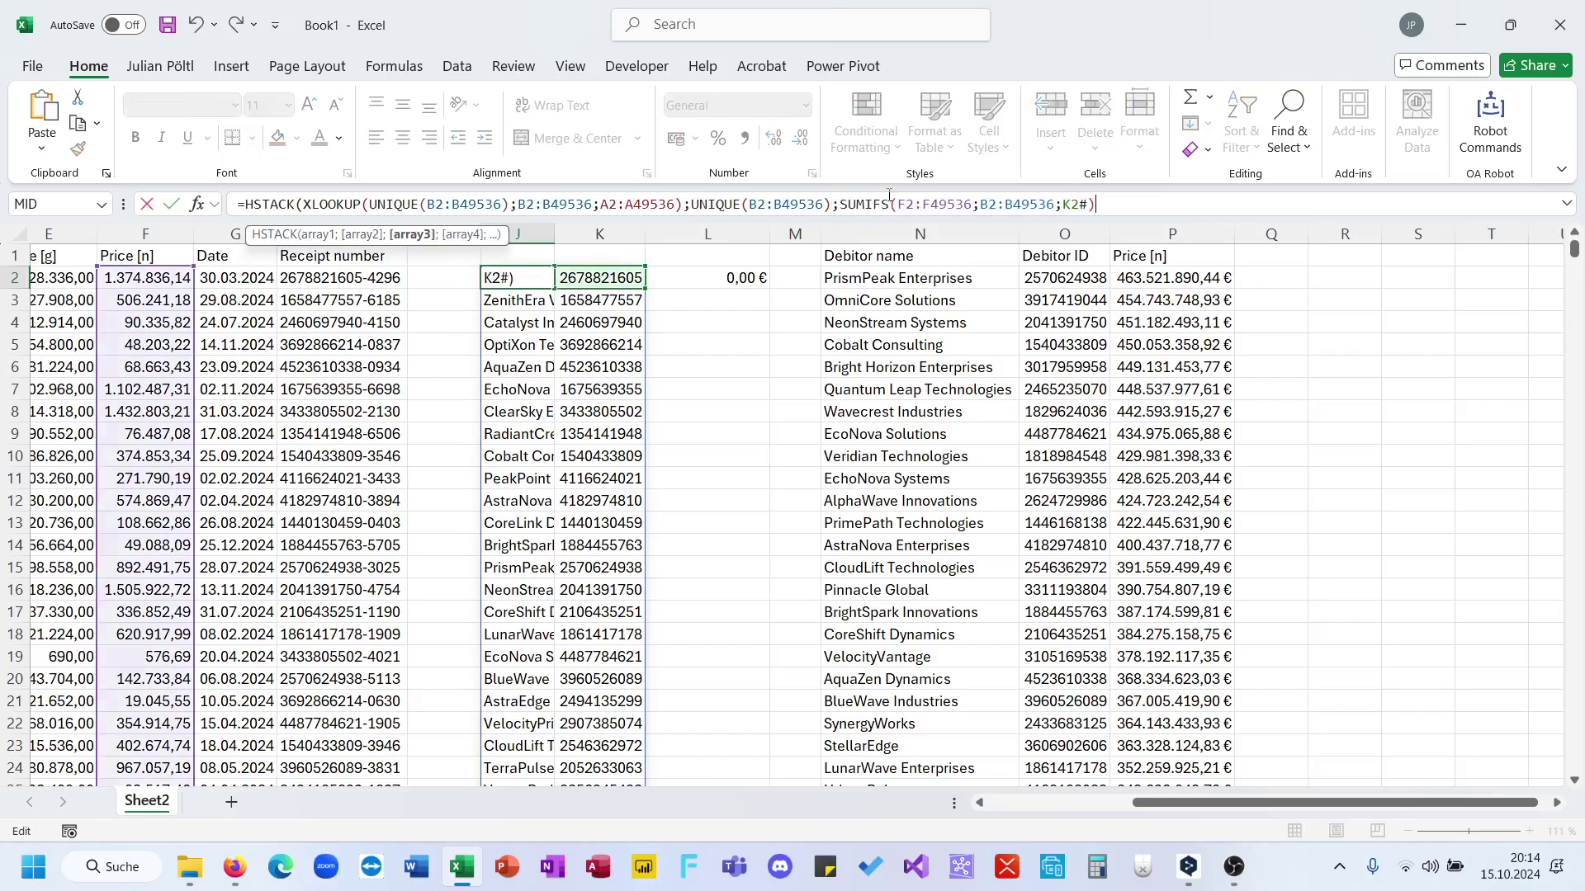
drag(830, 204, 690, 205)
key(ctrl+c)
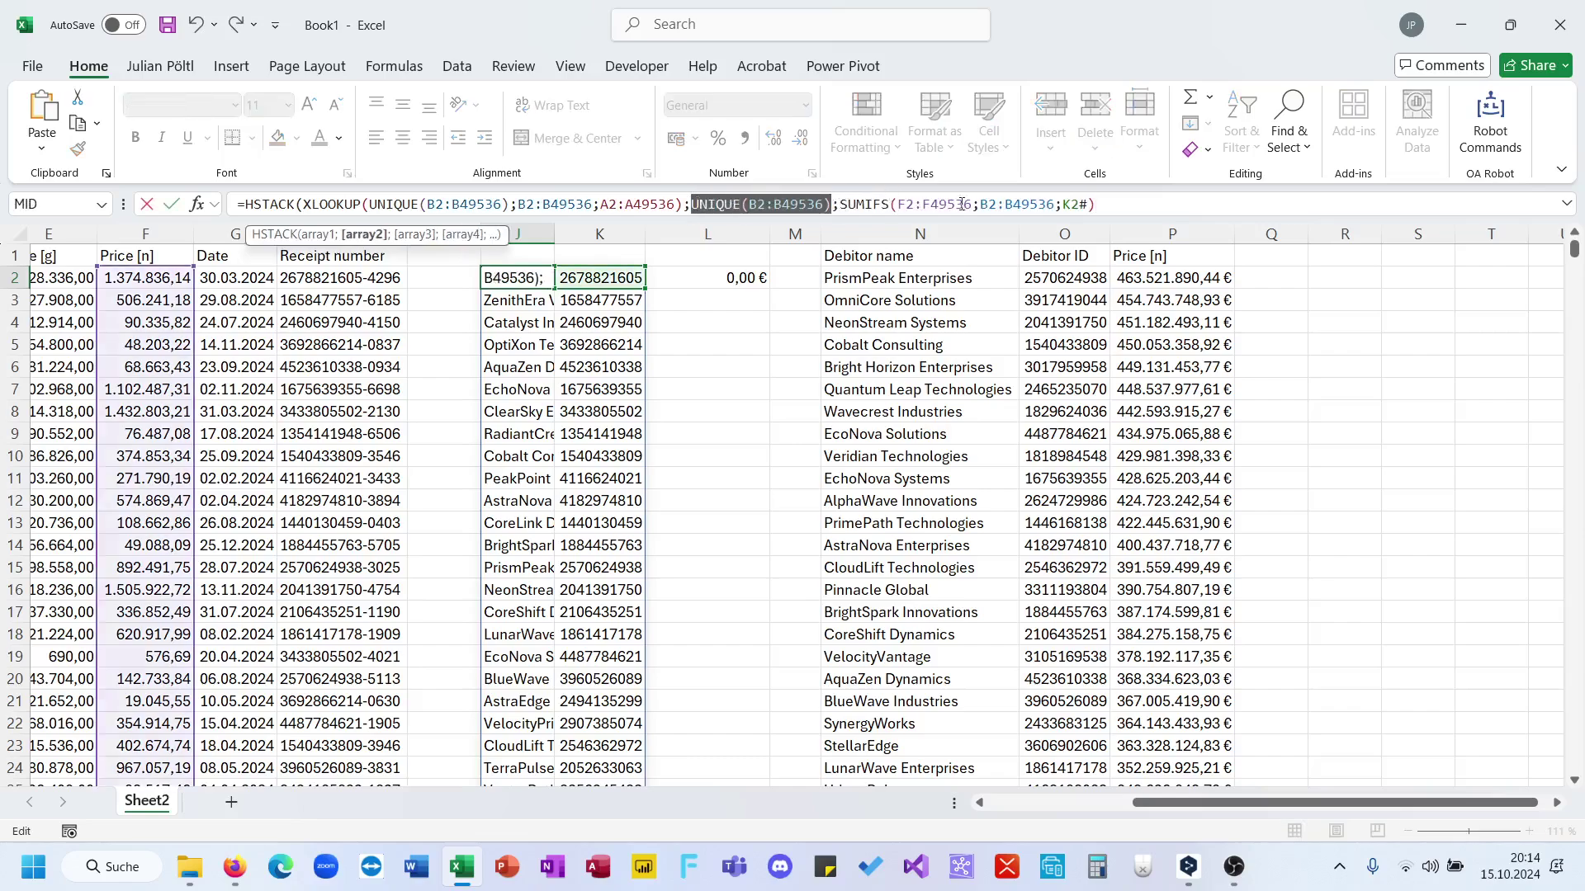
double_click(1067, 205)
key(ctrl+v)
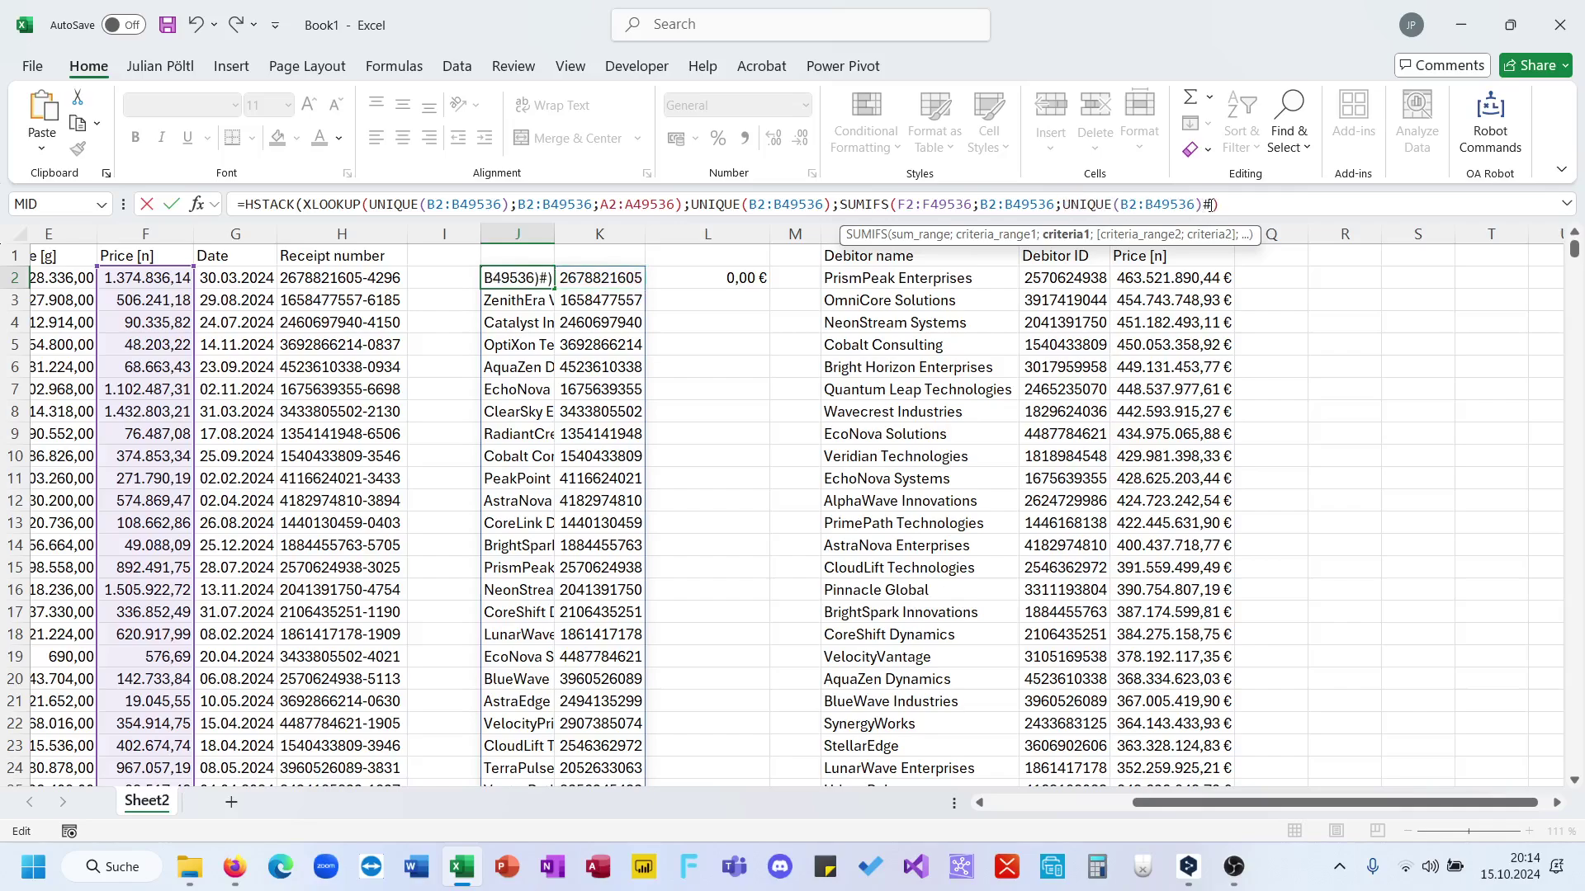
key(ctrl+Return)
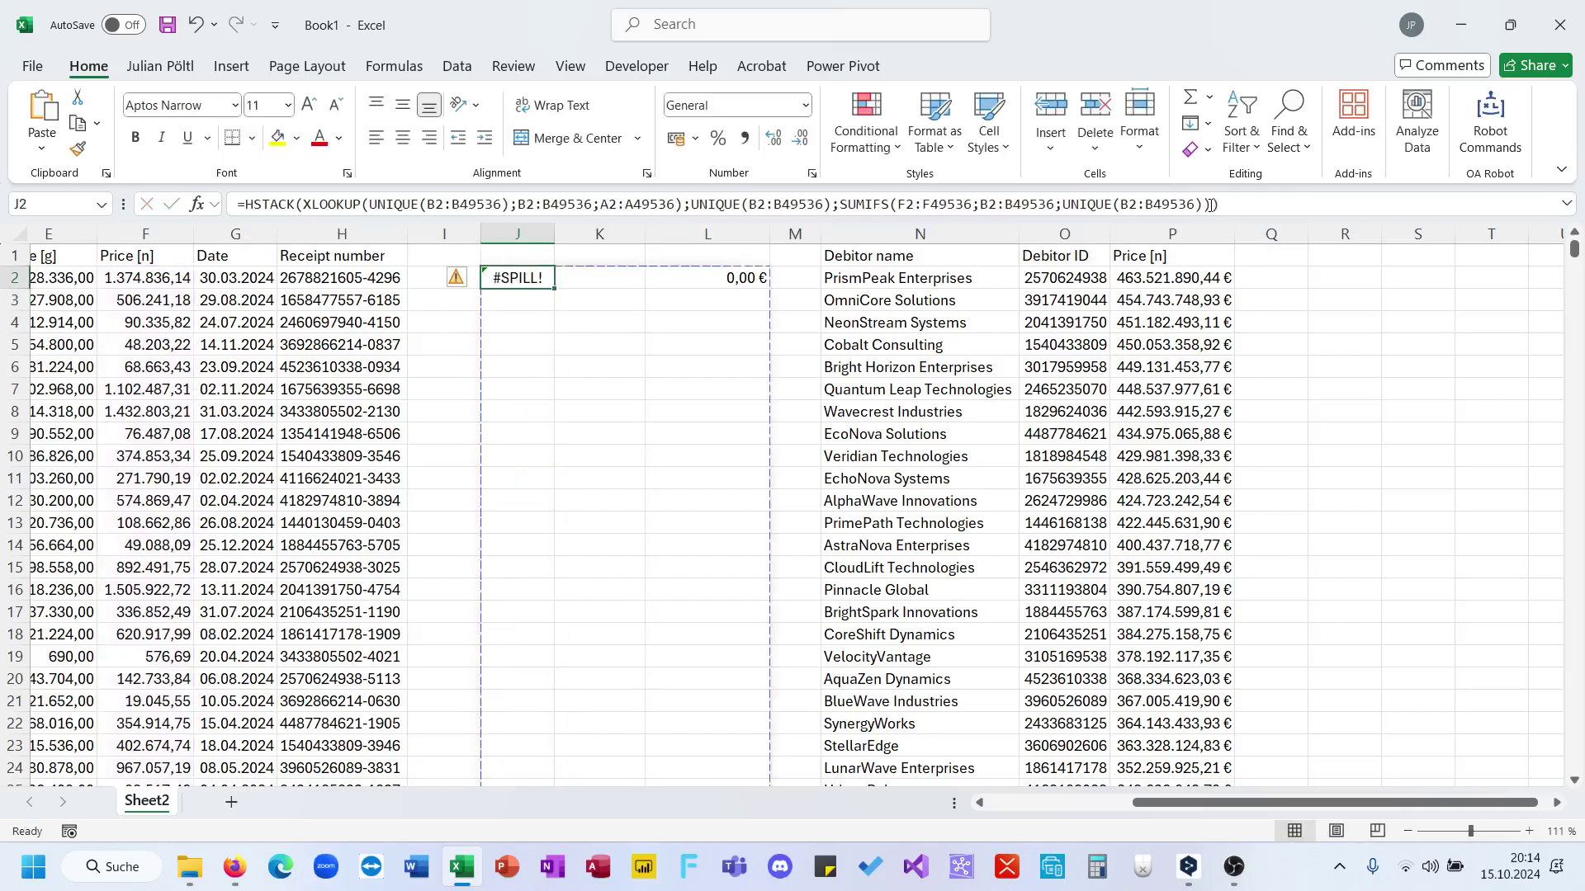
Step: Clear L2 so the three-column result spills without #SPILL!
key(Right)
key(Right)
key(Delete)
key(Left)
key(Left)
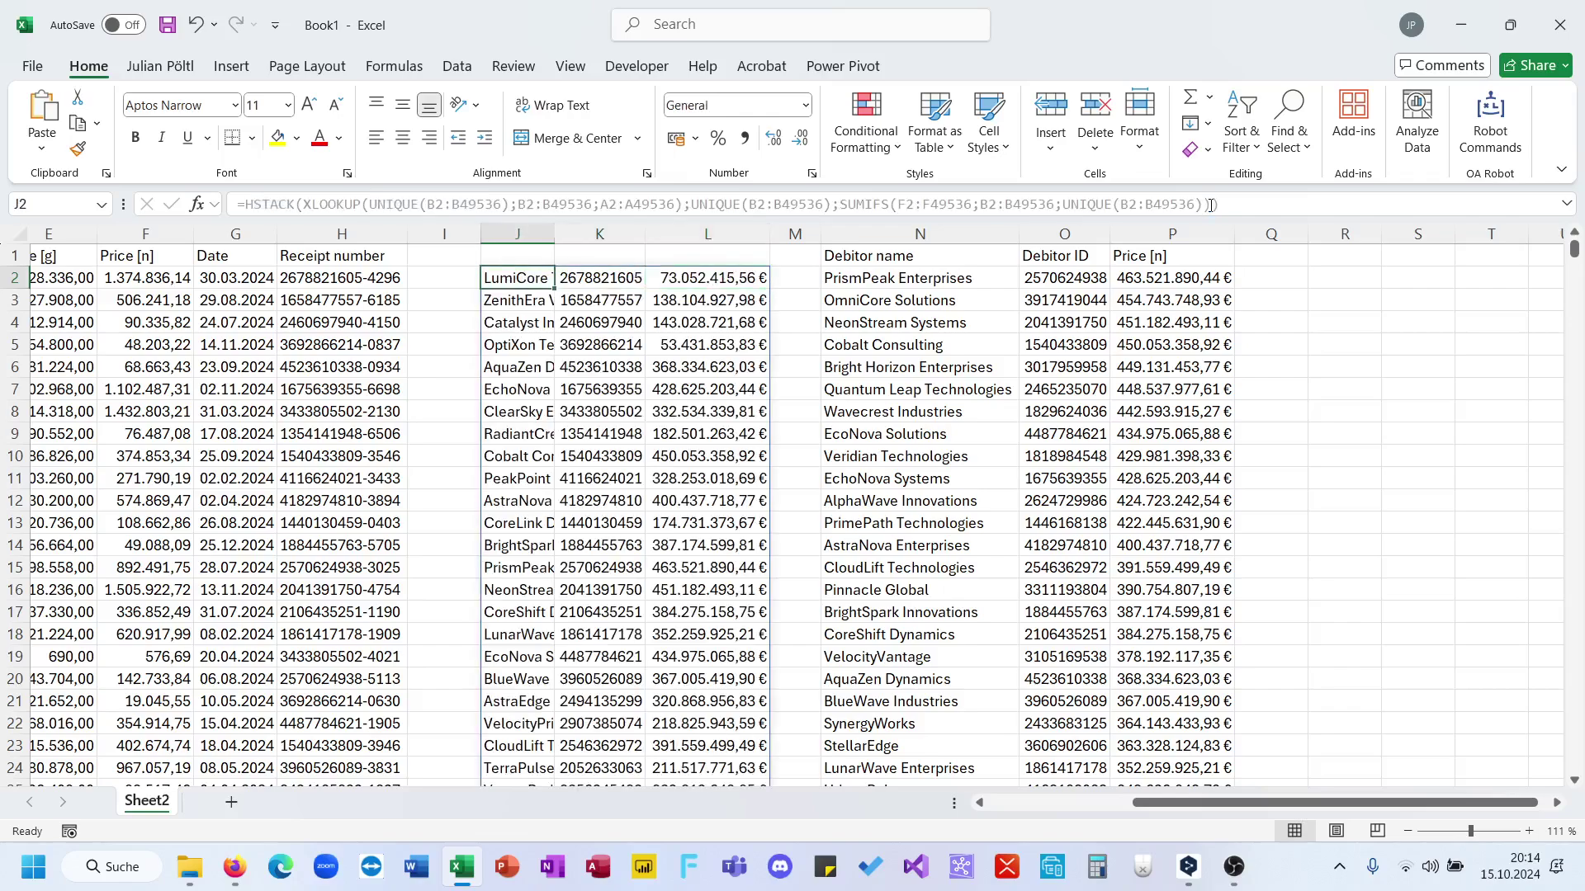
Step: Wrap J2's formula in SORT(...;3;-1) to rank debtors by net price total, largest first
click(249, 204)
text(SORT()
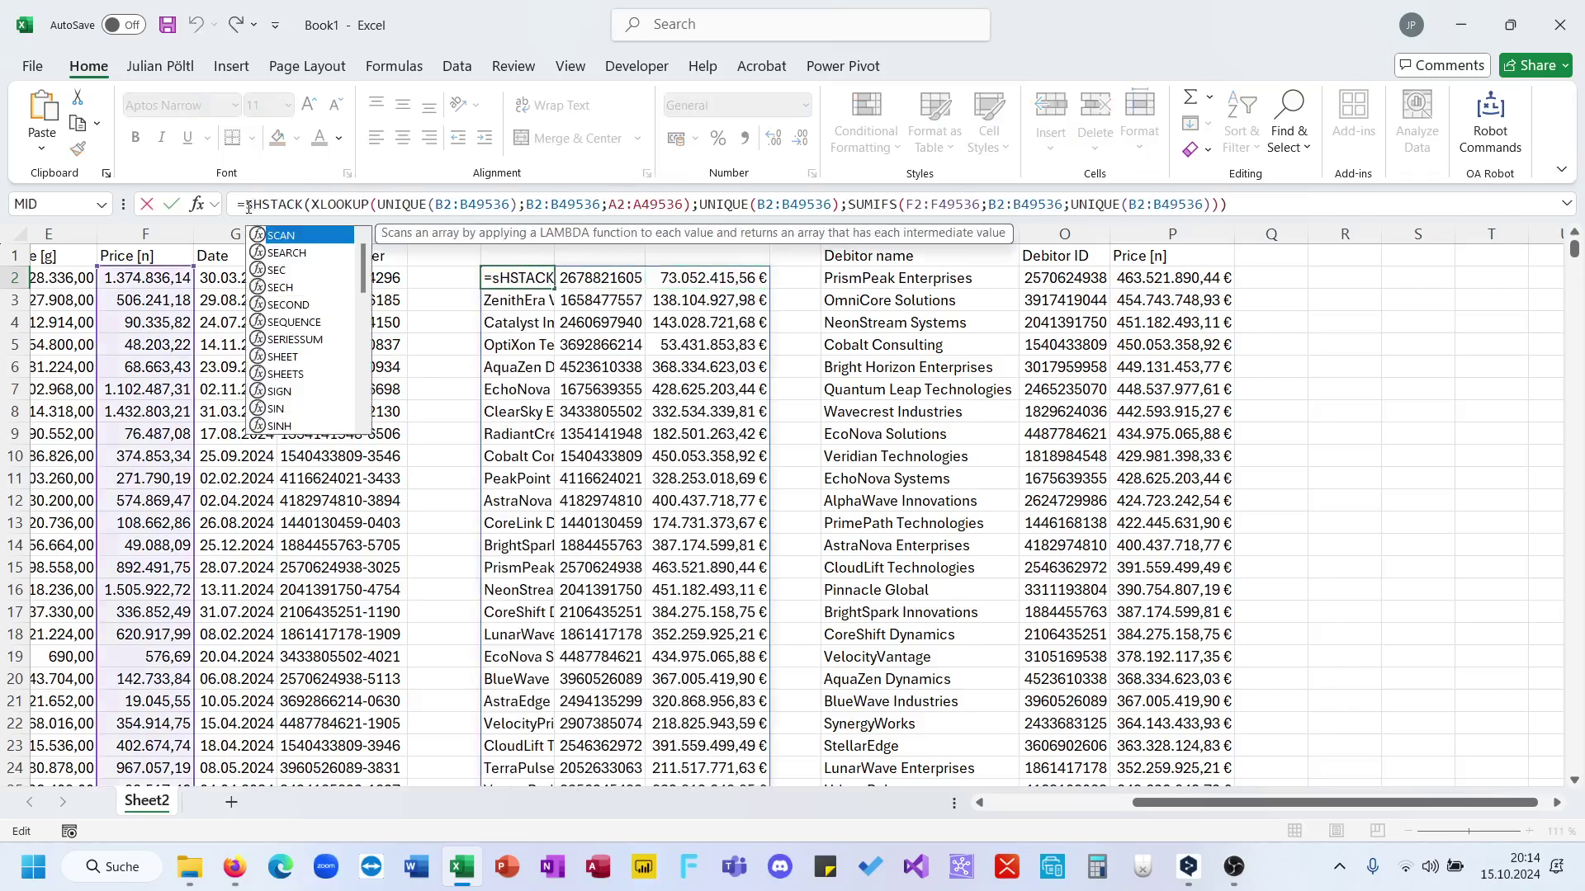
key(End)
text(;)
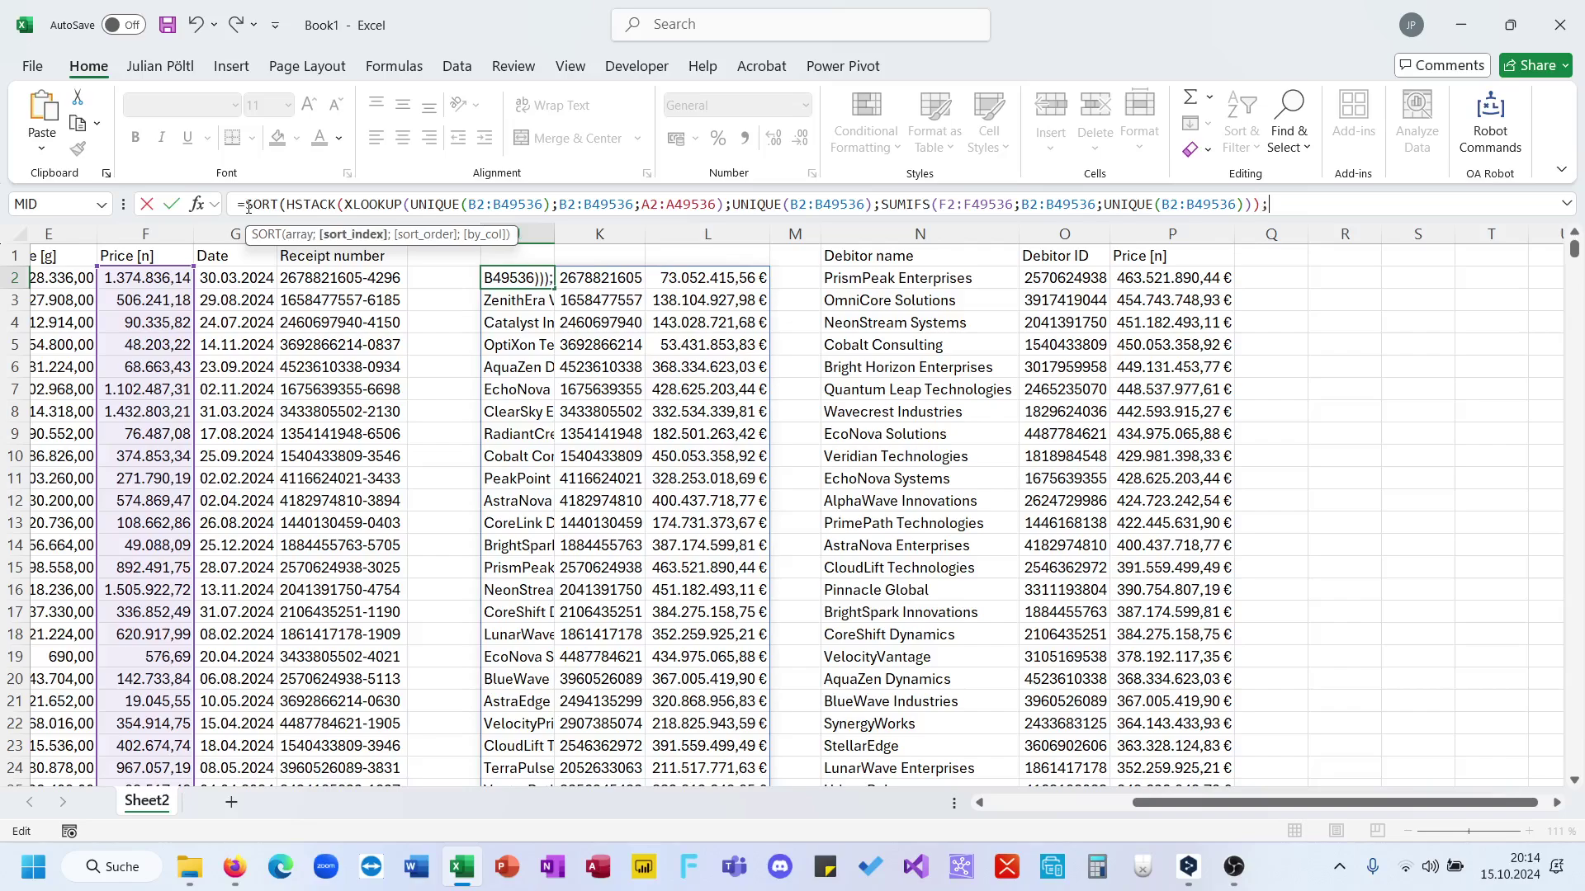
text(3;)
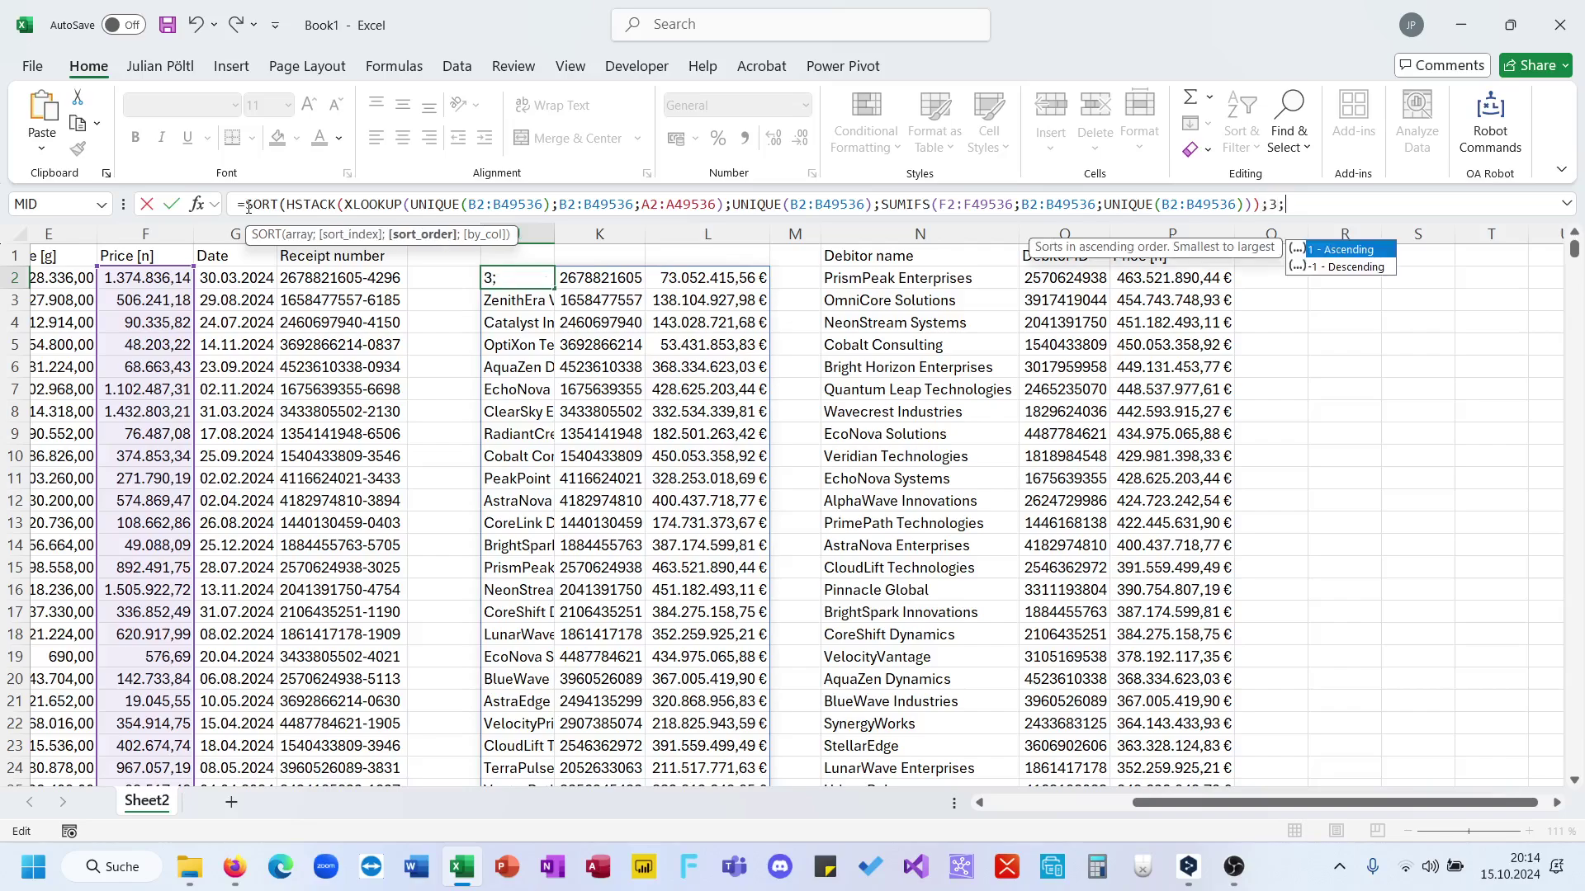
text(-1)
key(ctrl+Return)
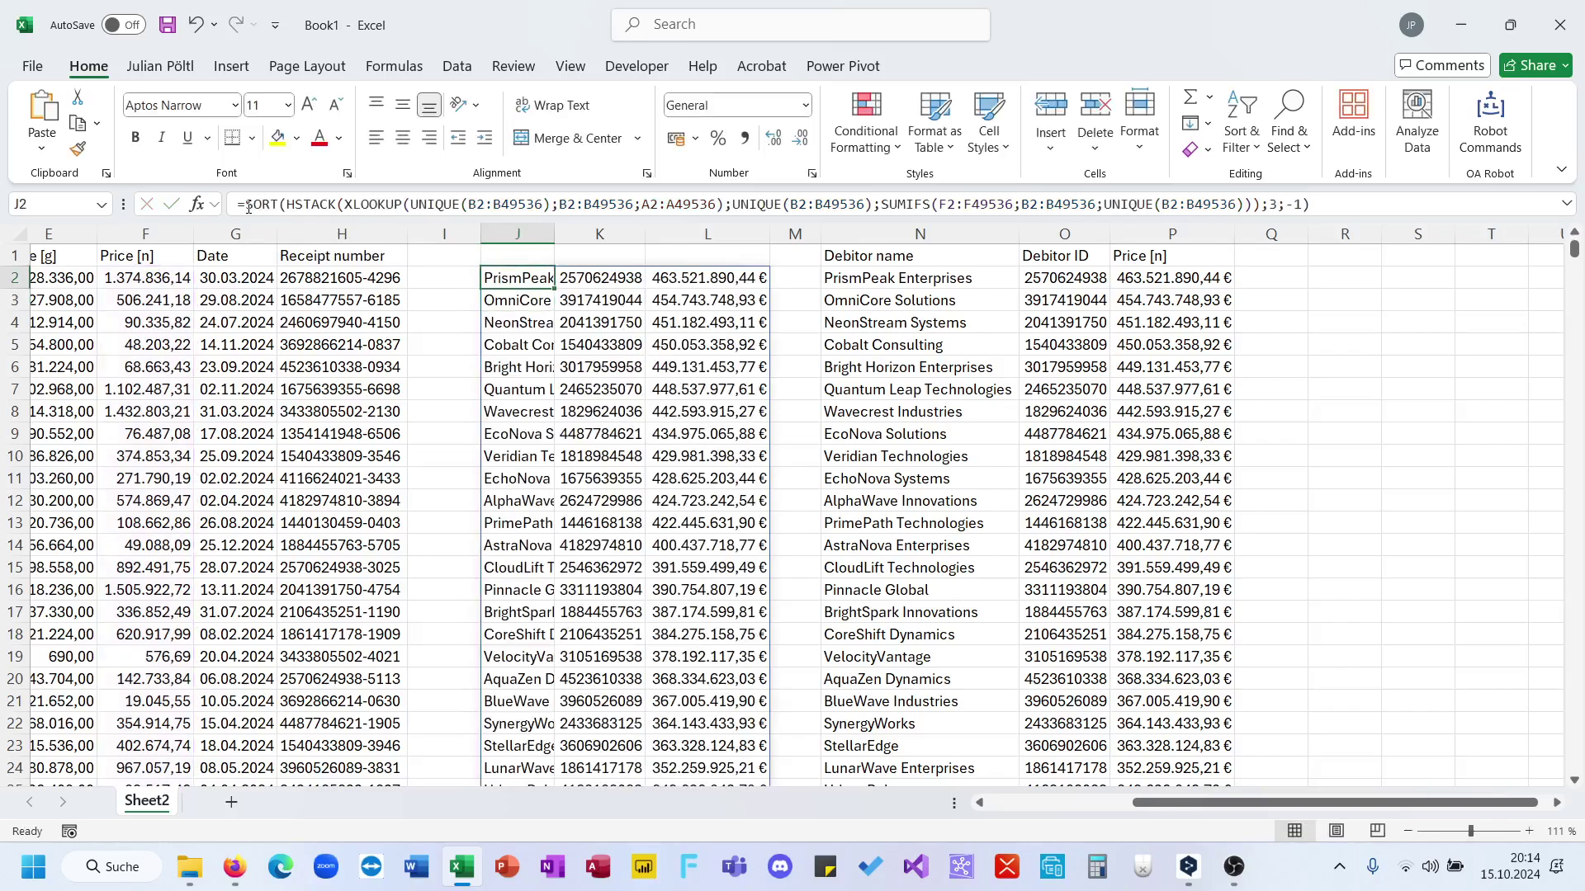
click(902, 277)
click(541, 283)
Step: Wrap the formula in LET, defining U as UNIQUE(B2:B49536)
click(253, 208)
text(let()
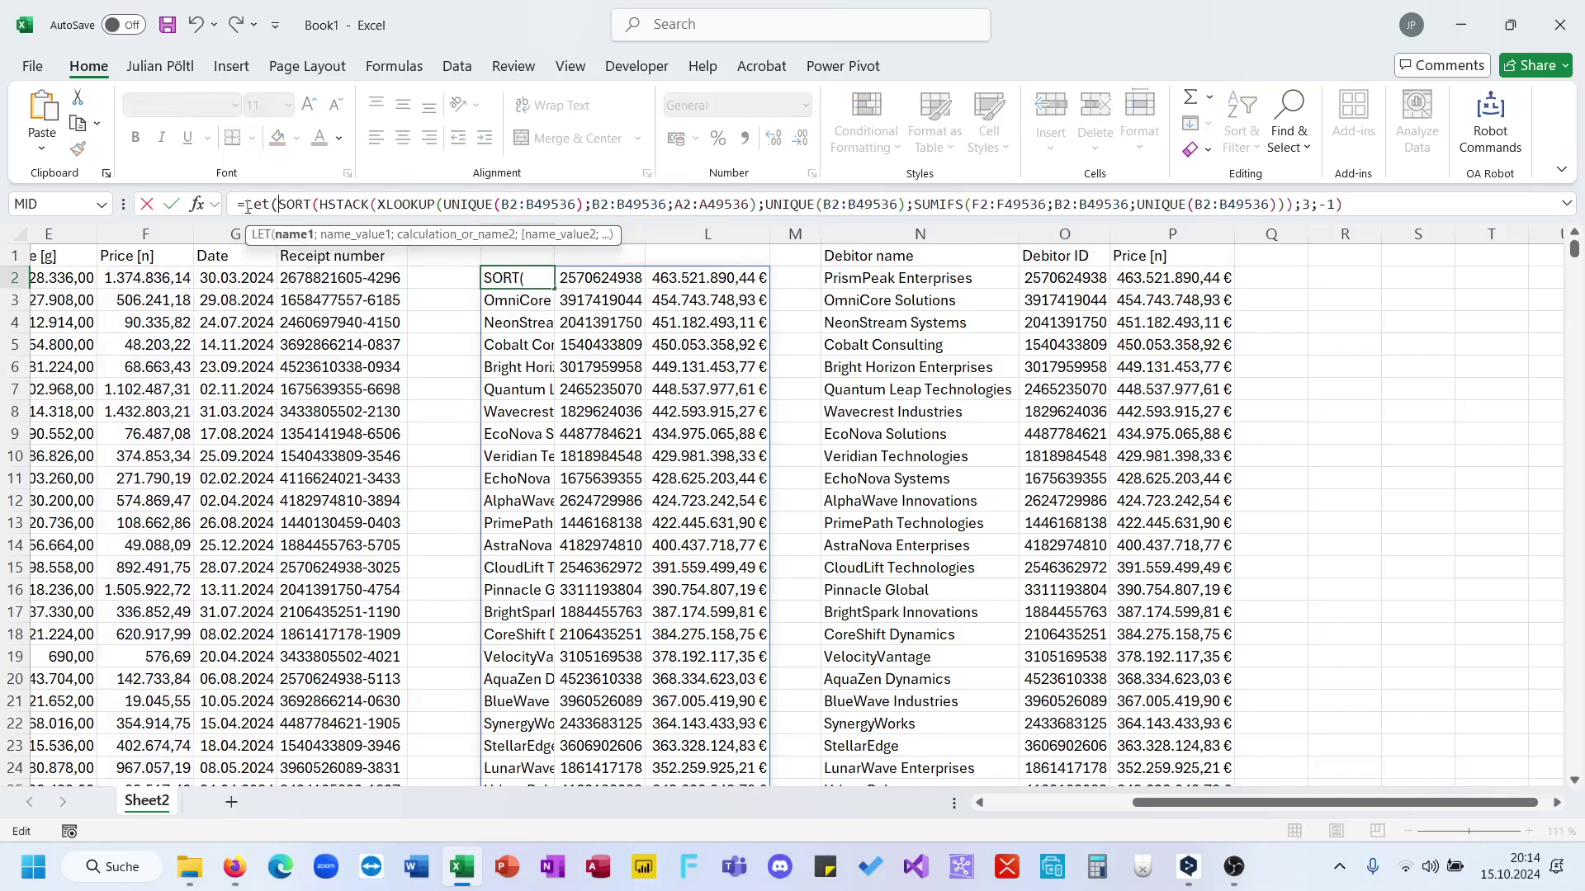
text(U;)
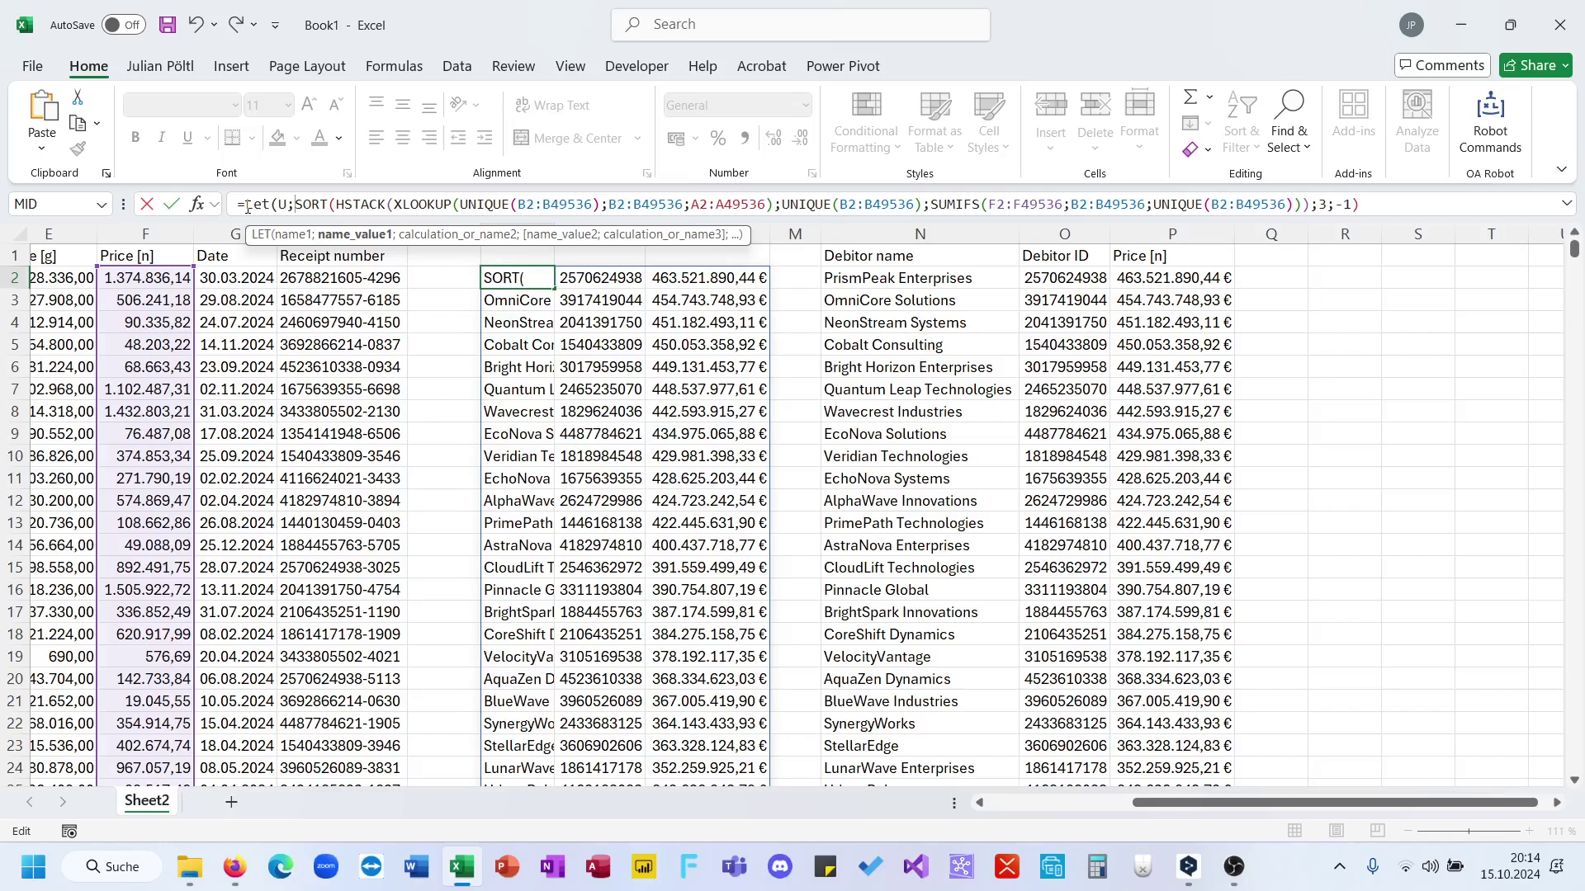
drag(598, 204, 462, 207)
key(ctrl+x)
click(290, 207)
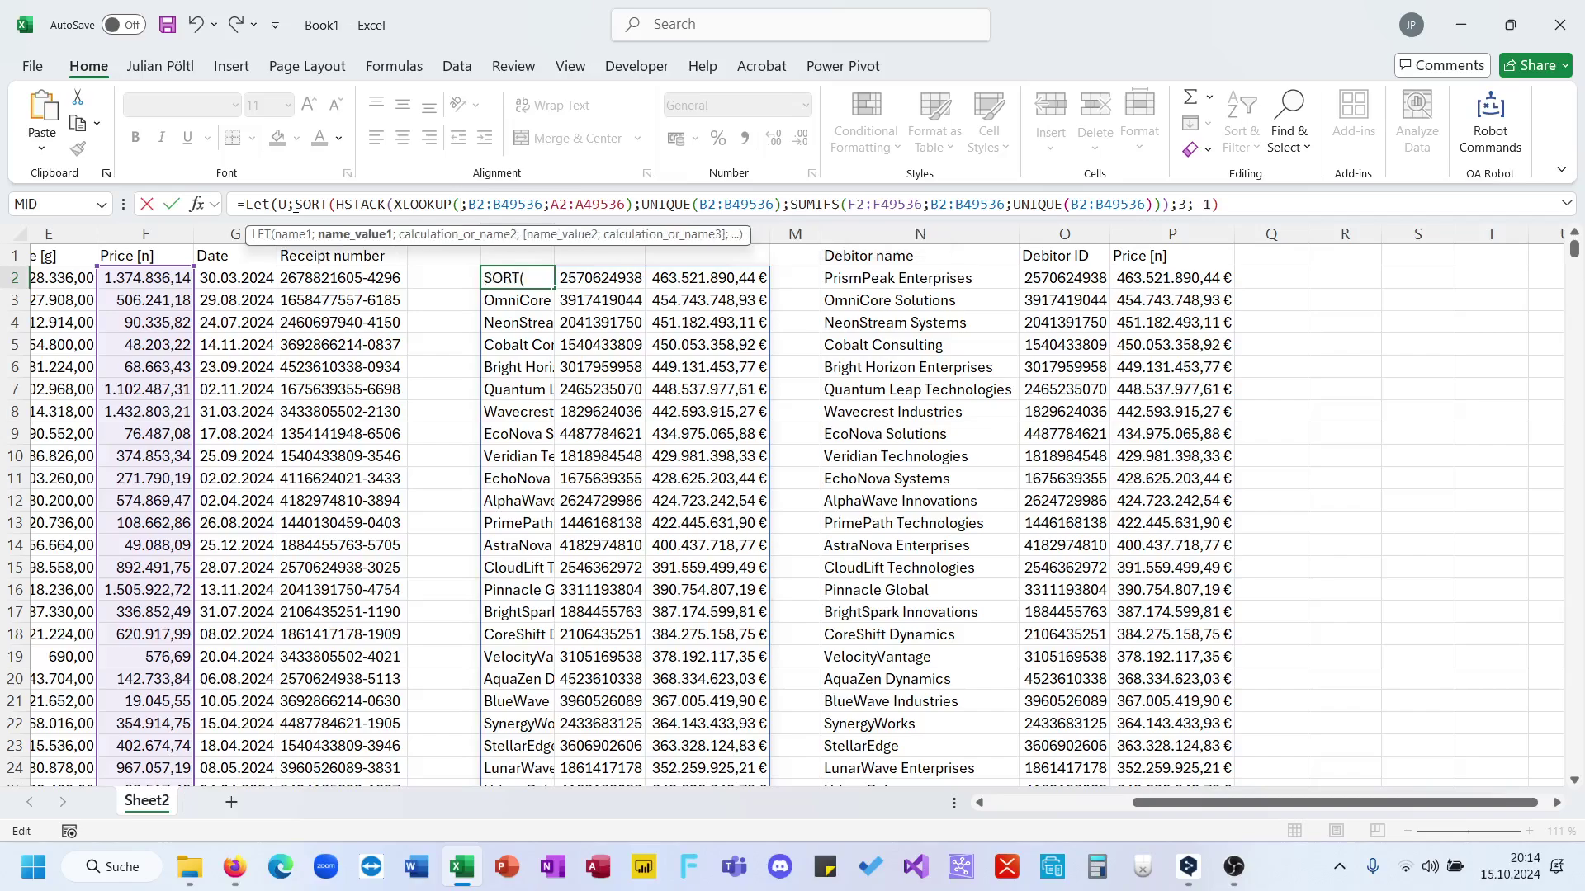
key(ctrl+v)
text(;)
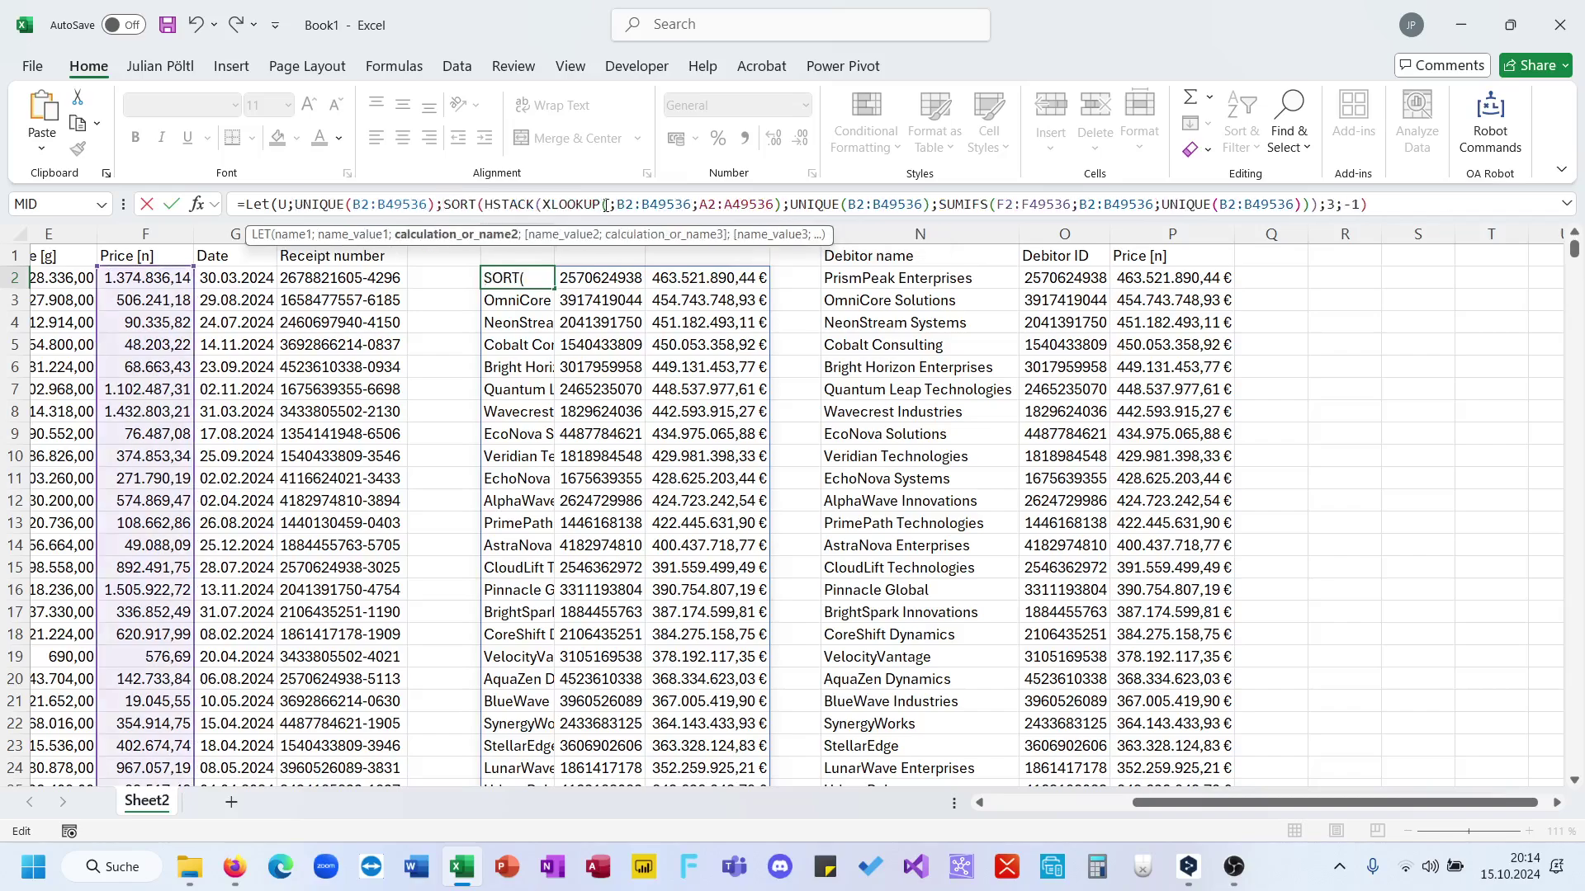
Step: Replace the three repeated UNIQUE expressions with U and close the LET formula
click(607, 205)
text(U)
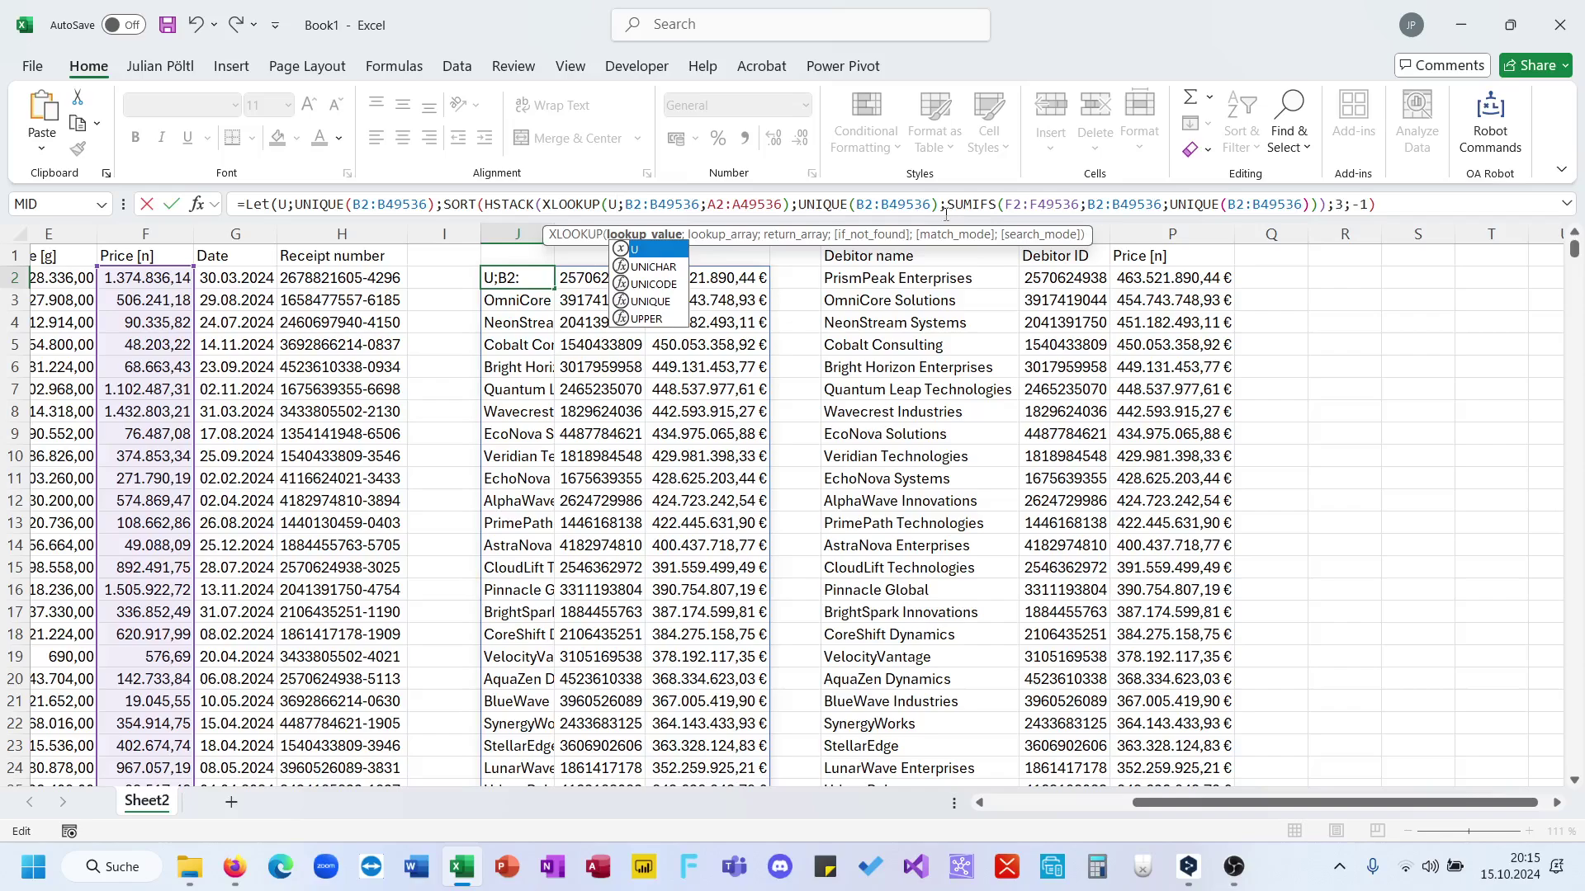
drag(943, 206, 806, 206)
text(U)
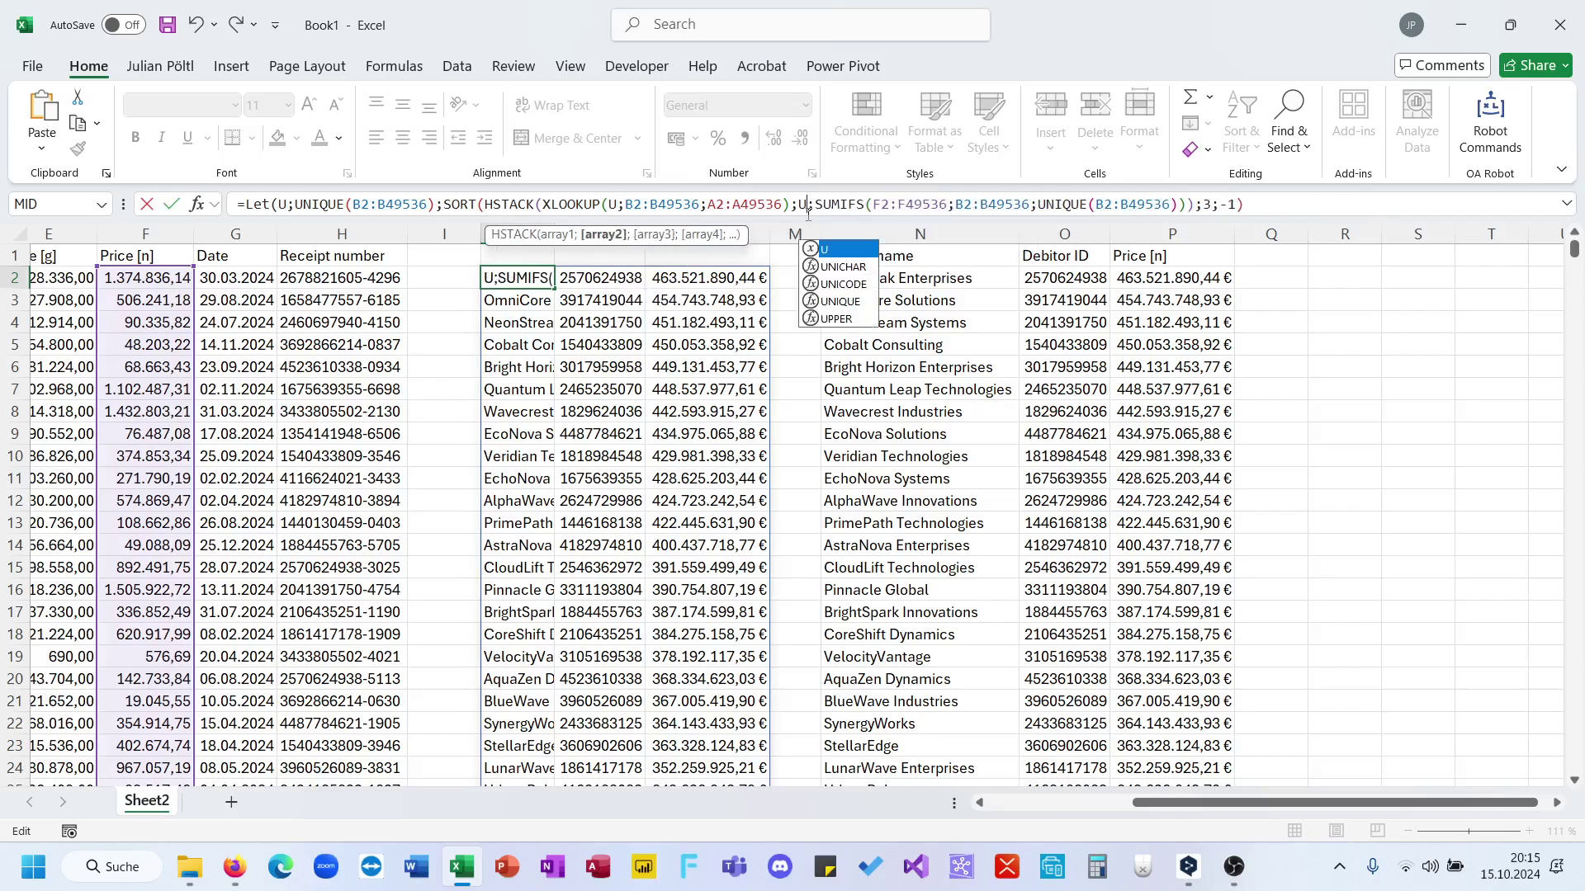
drag(1180, 206, 1043, 206)
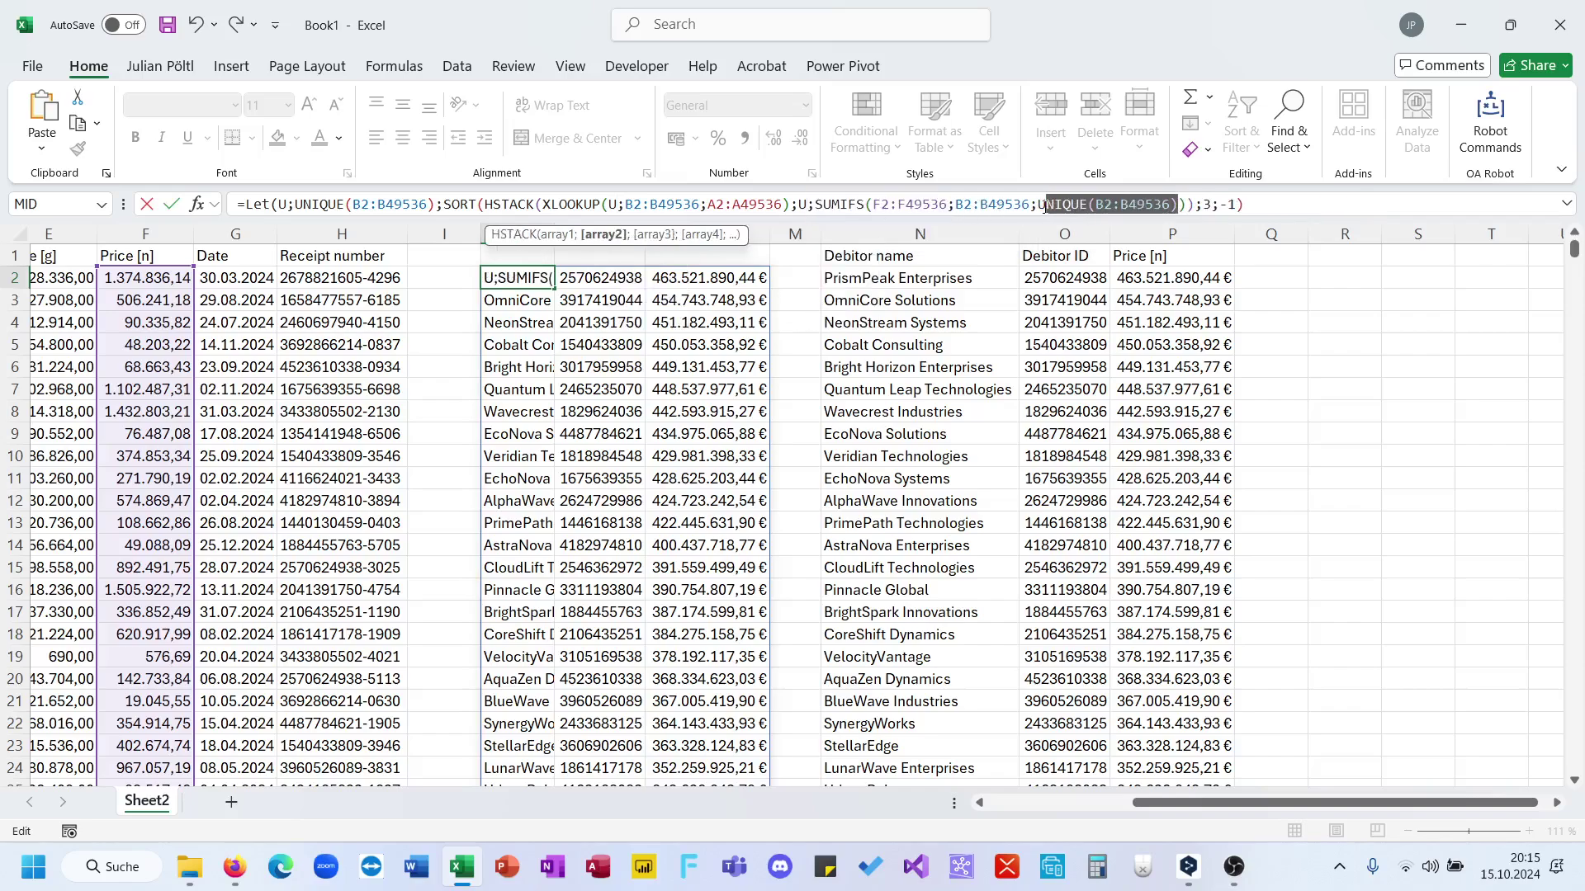
text(U)
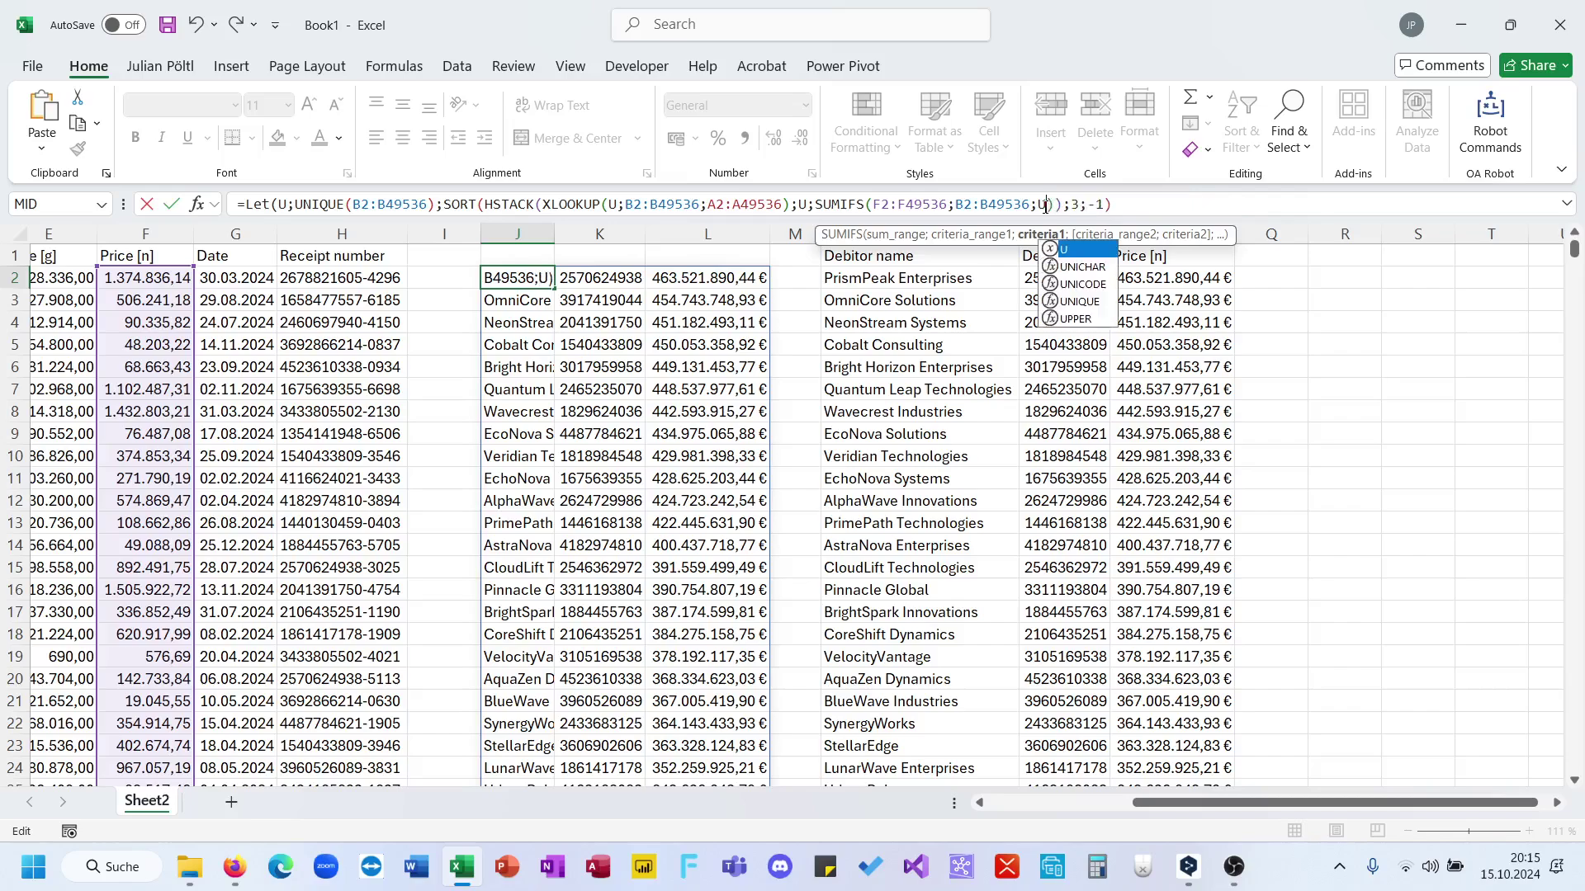
click(1197, 207)
text())
key(ctrl+Return)
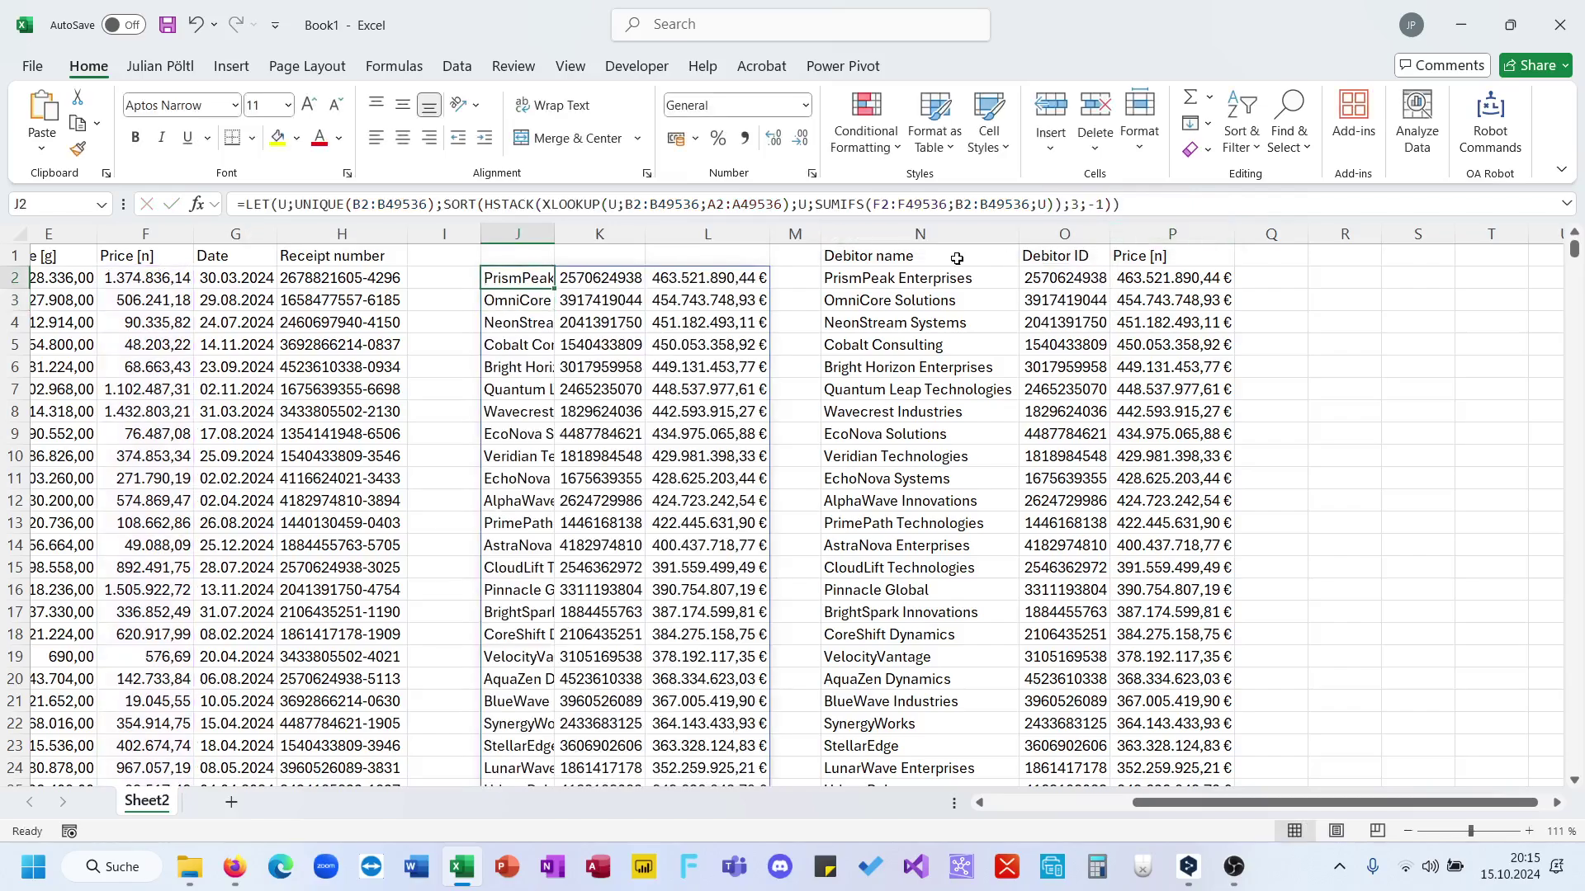
click(957, 279)
click(549, 274)
Step: Add LET name B for B2:B49536 and substitute B for the ID ranges in UNIQUE, XLOOKUP and SUMIFS
click(642, 204)
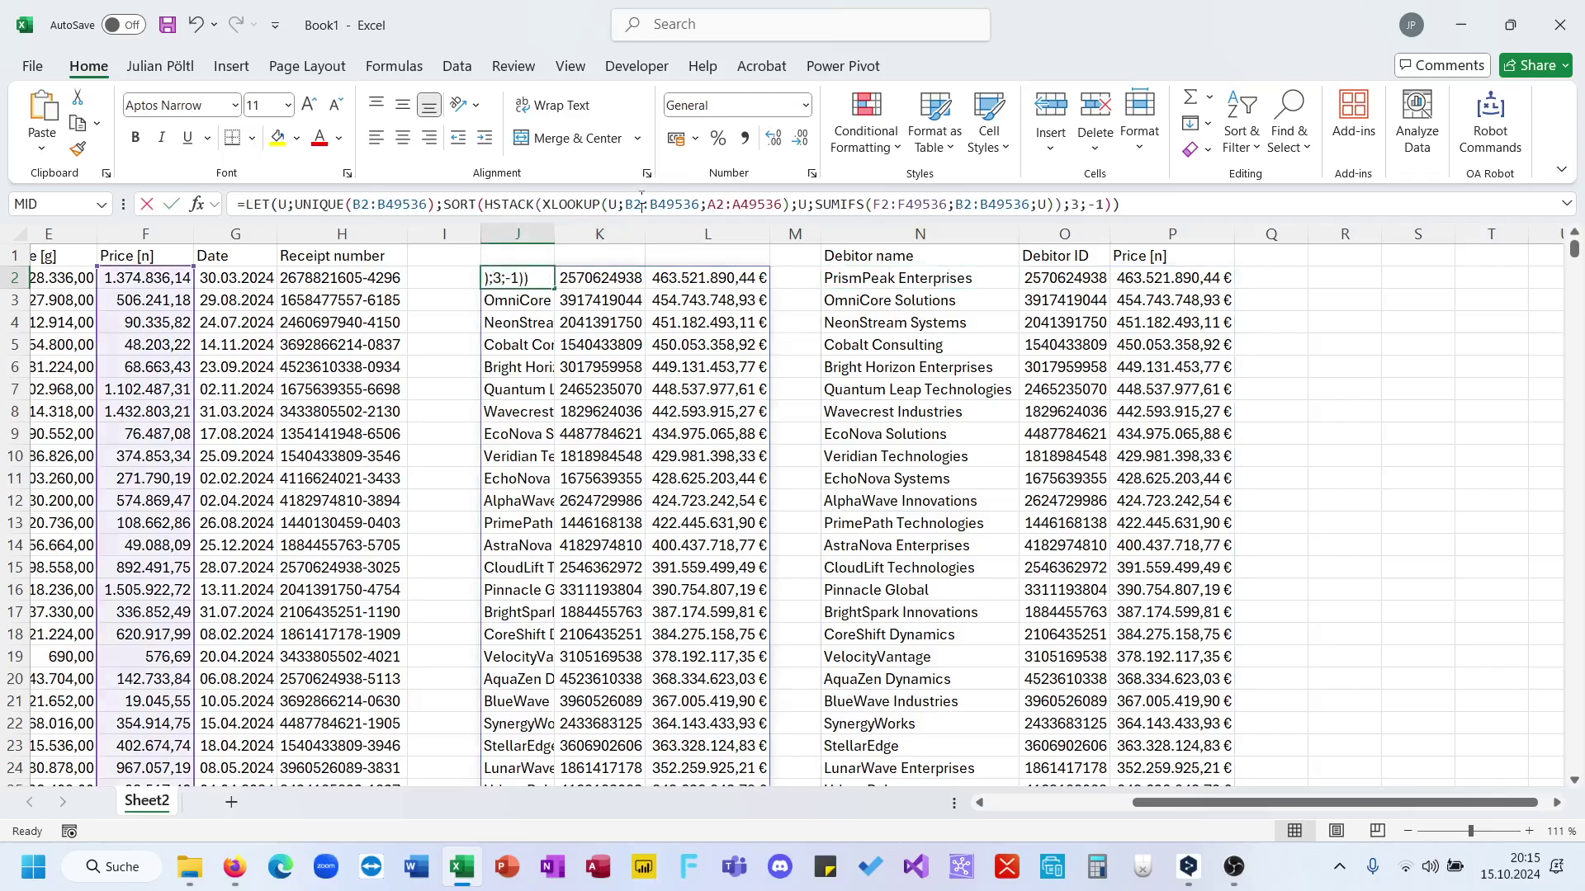
click(279, 204)
text(B;)
scroll(277, 248, left, 5)
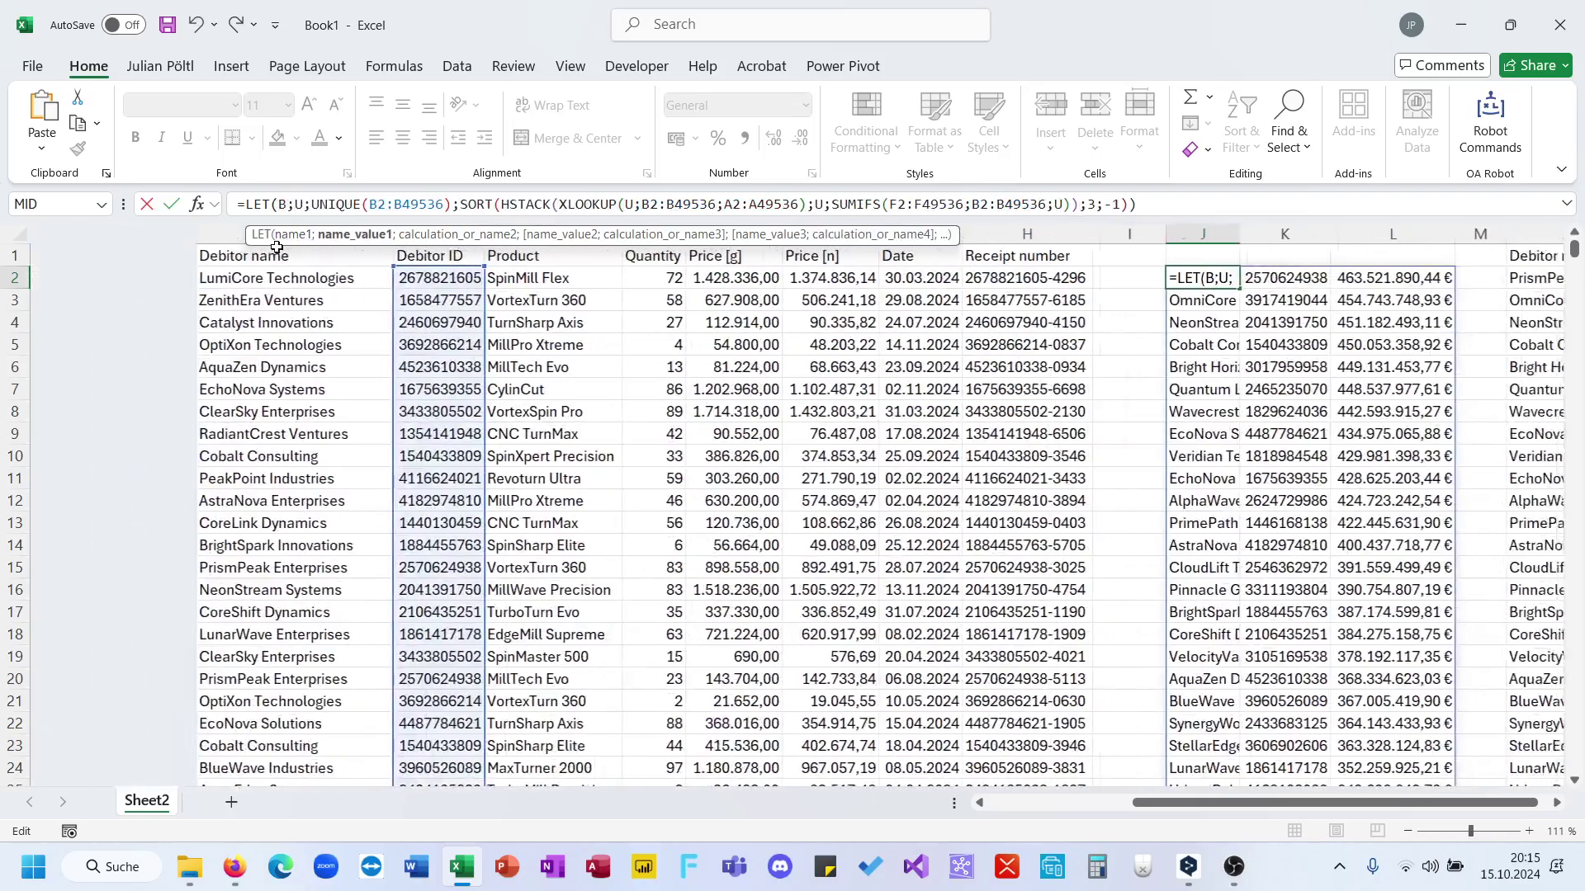
click(270, 277)
key(ctrl+shift+Down)
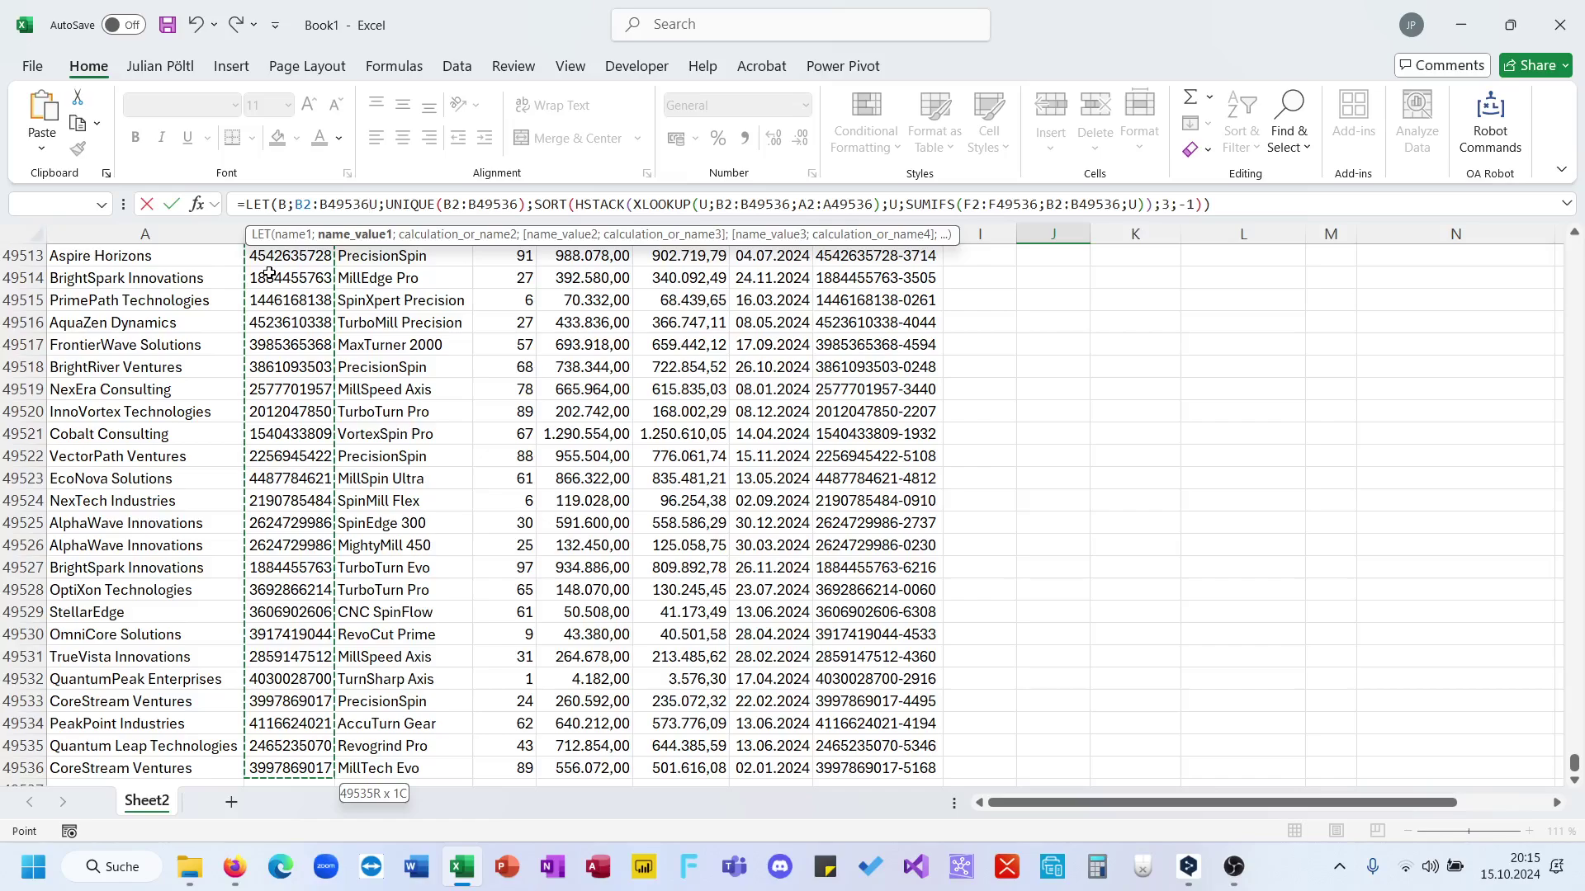
text(;)
double_click(485, 207)
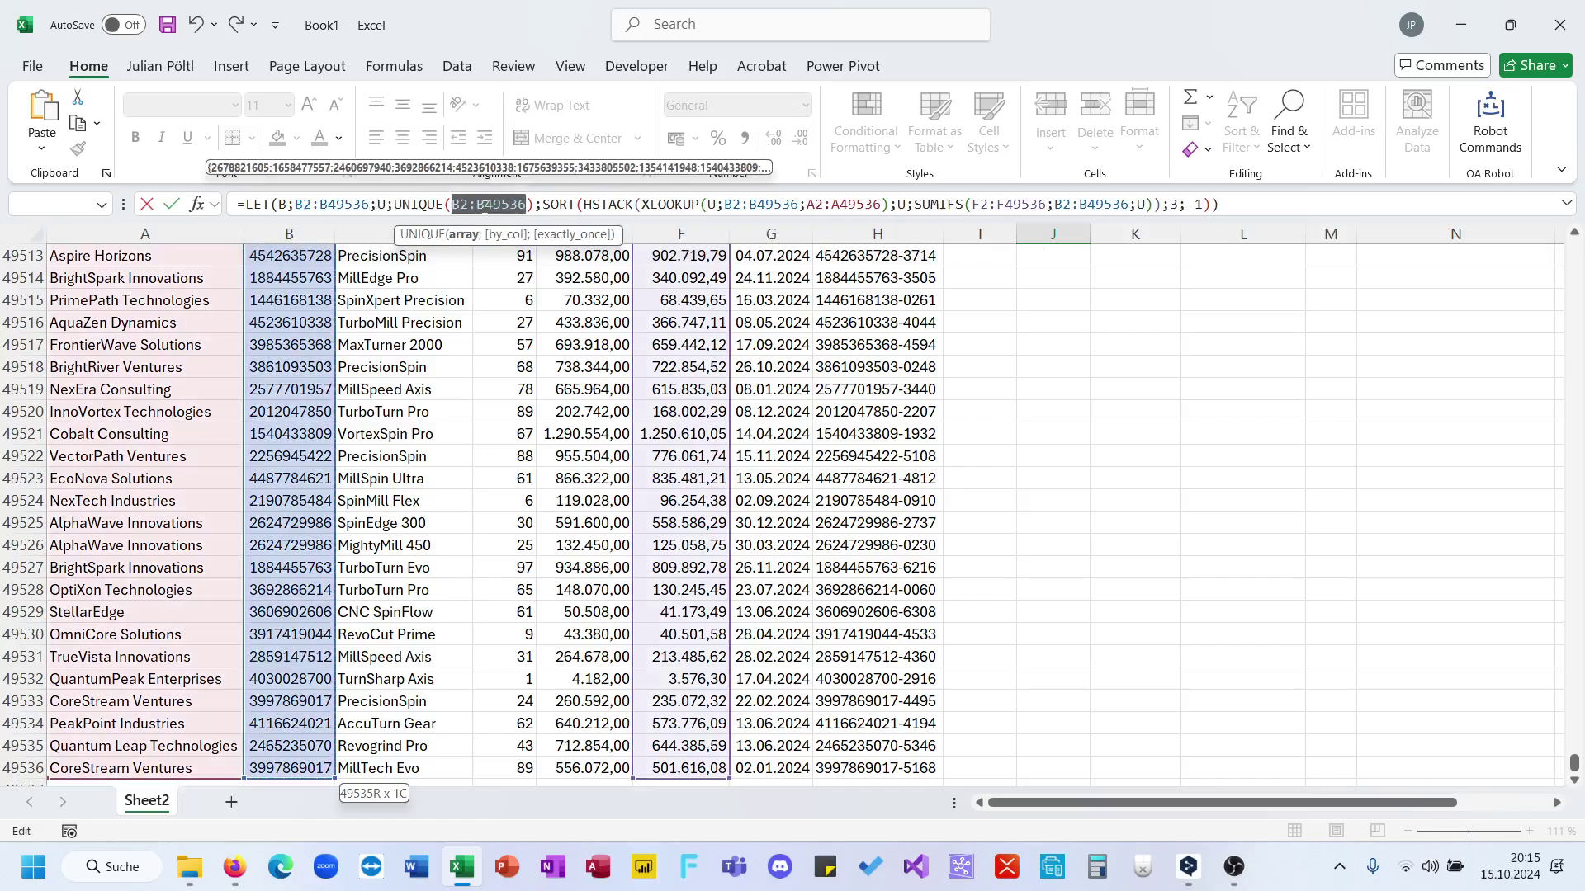
text(B)
double_click(697, 203)
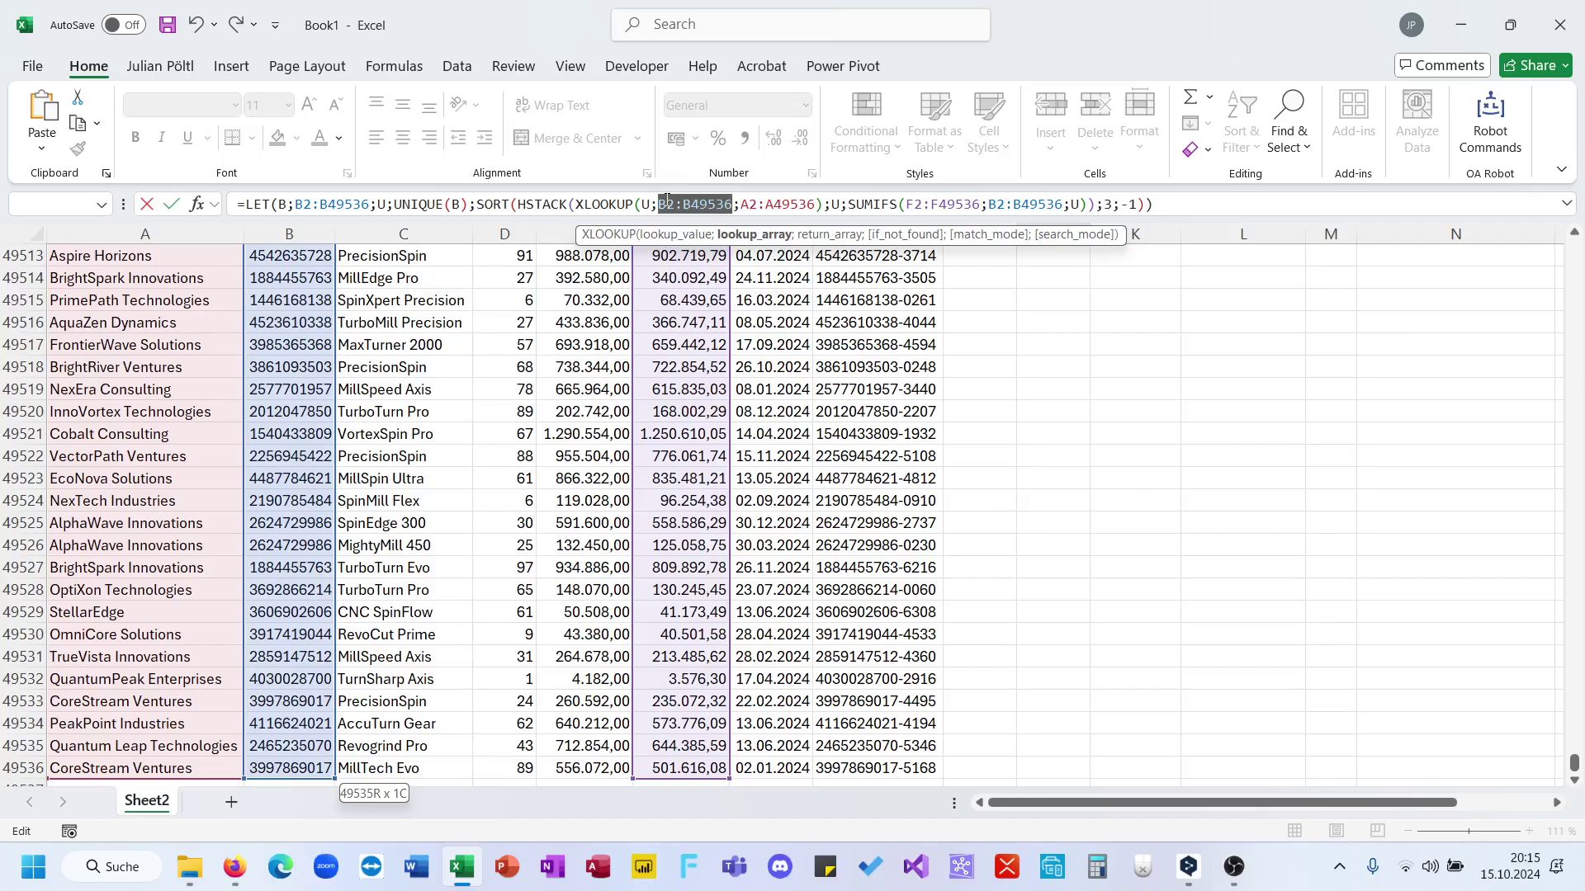
text(b)
double_click(938, 207)
text(B)
key(Return)
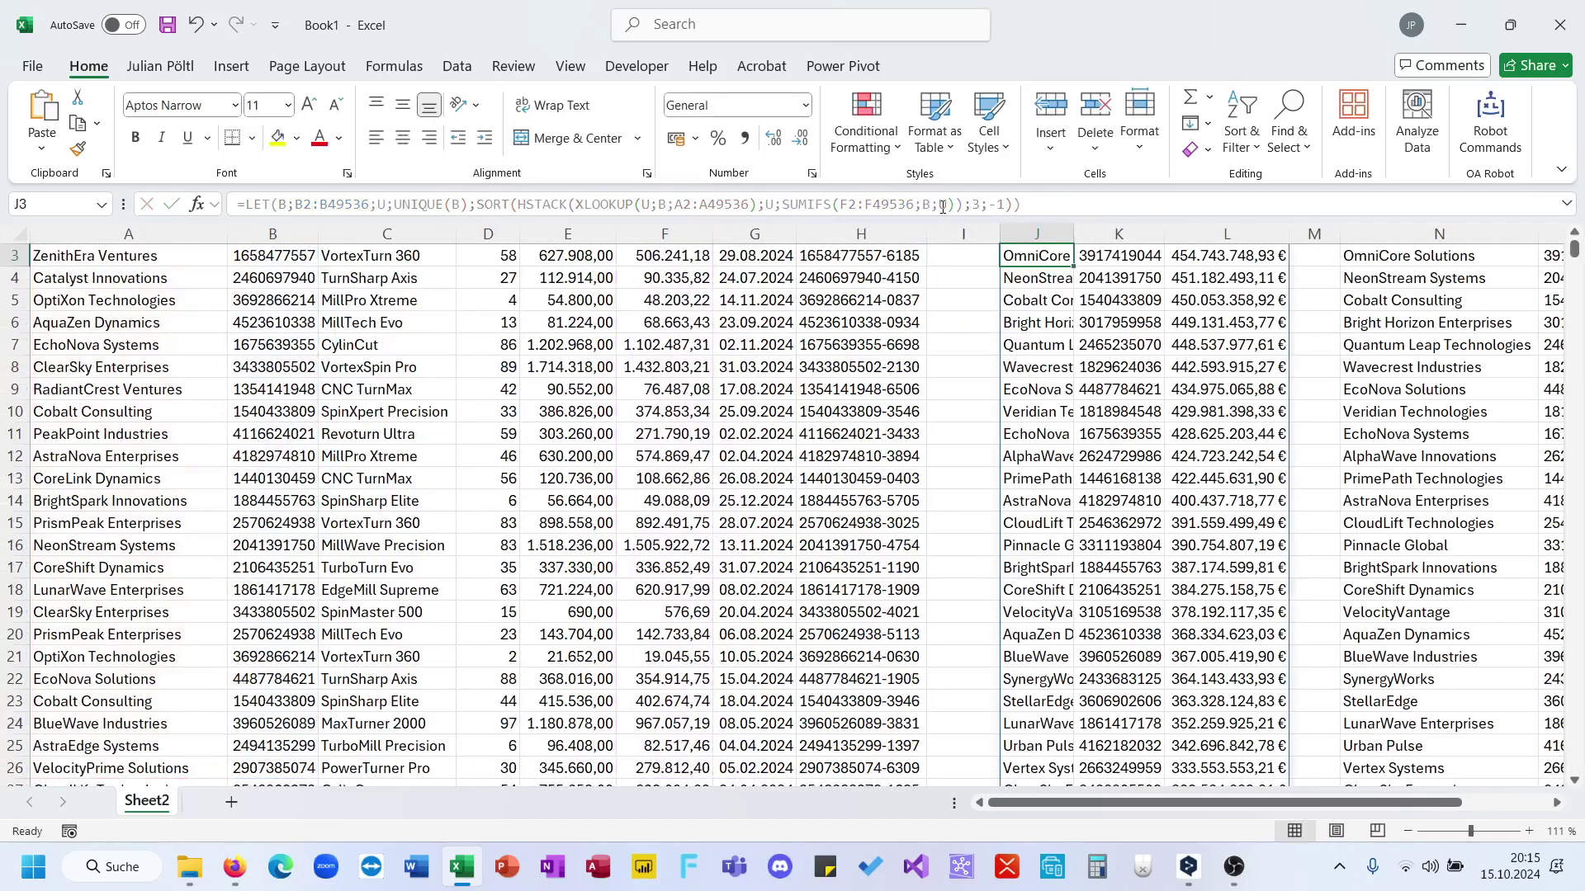
Step: Compare the finished LET formula in J2 with the GROUPBY formula in N2, leaving both unchanged
click(709, 204)
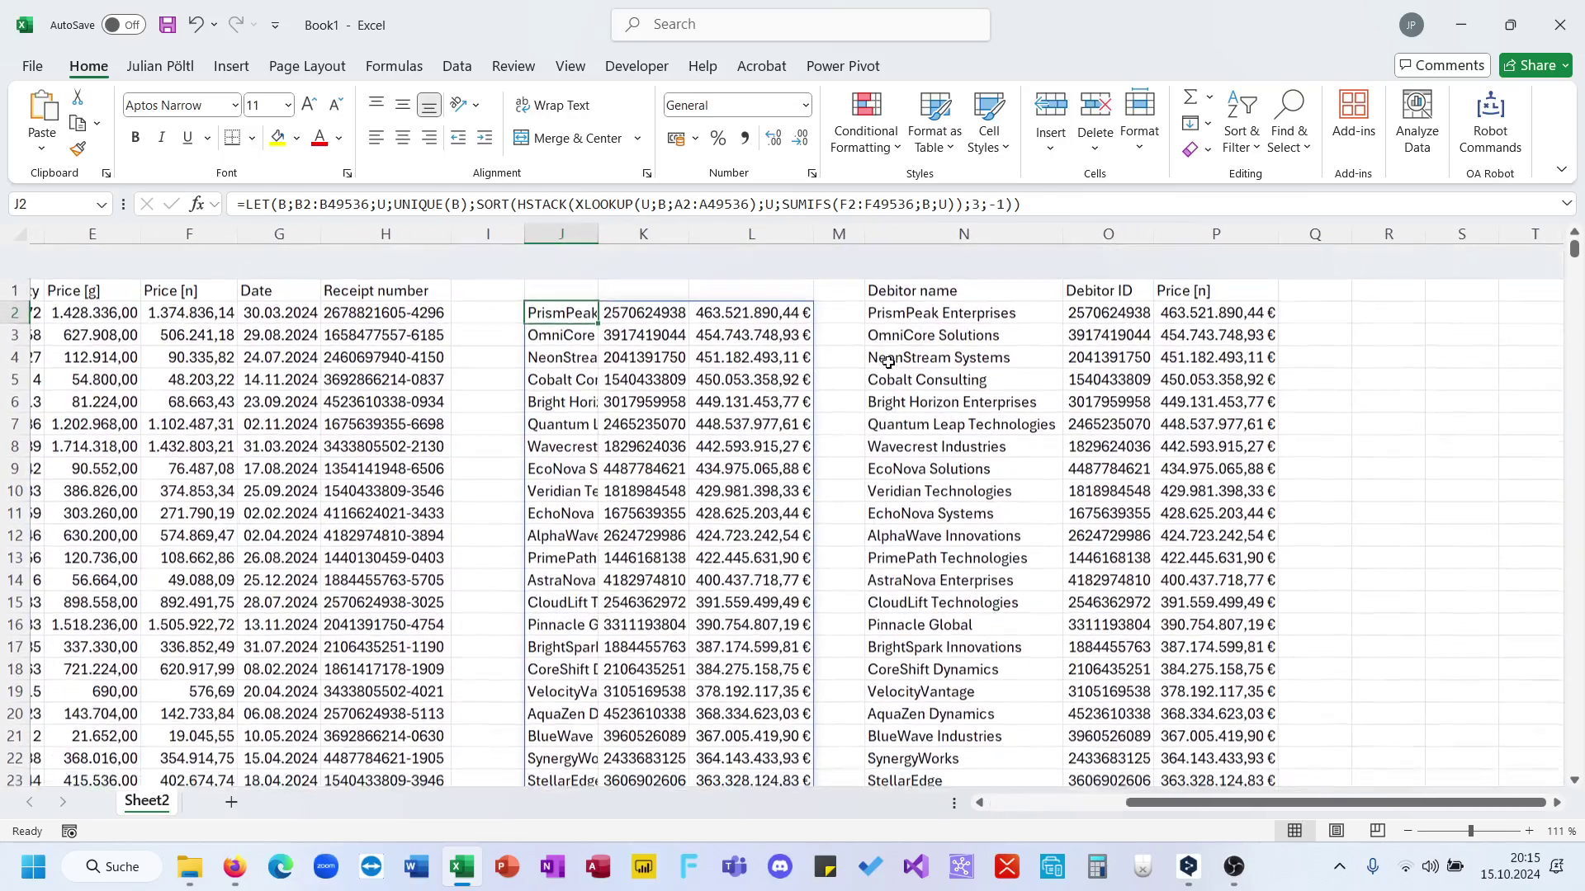
key(Escape)
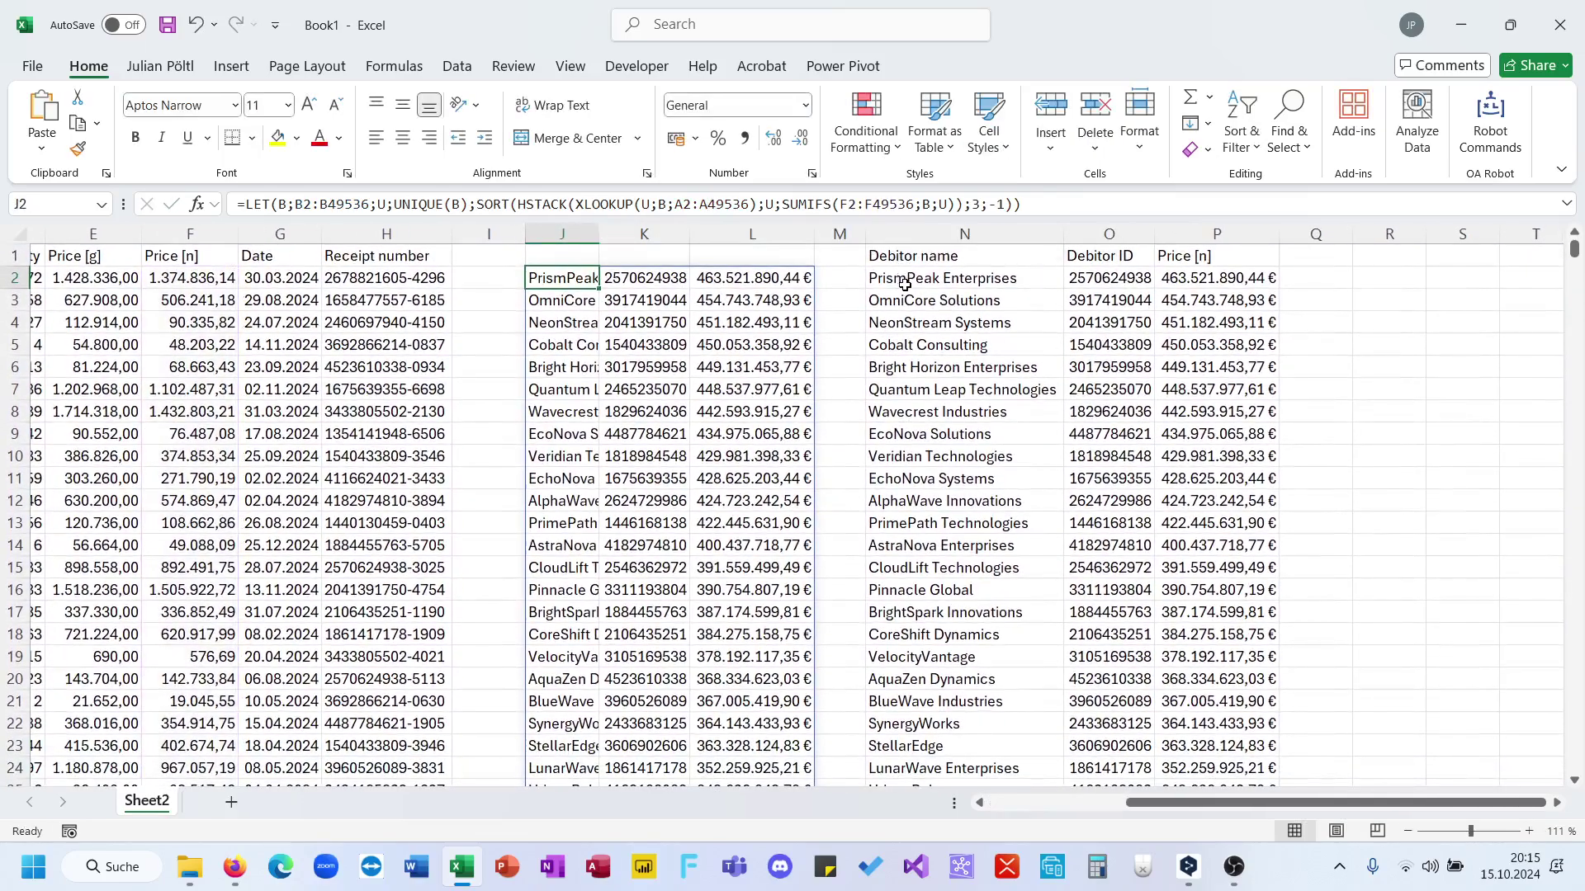
click(903, 285)
click(598, 283)
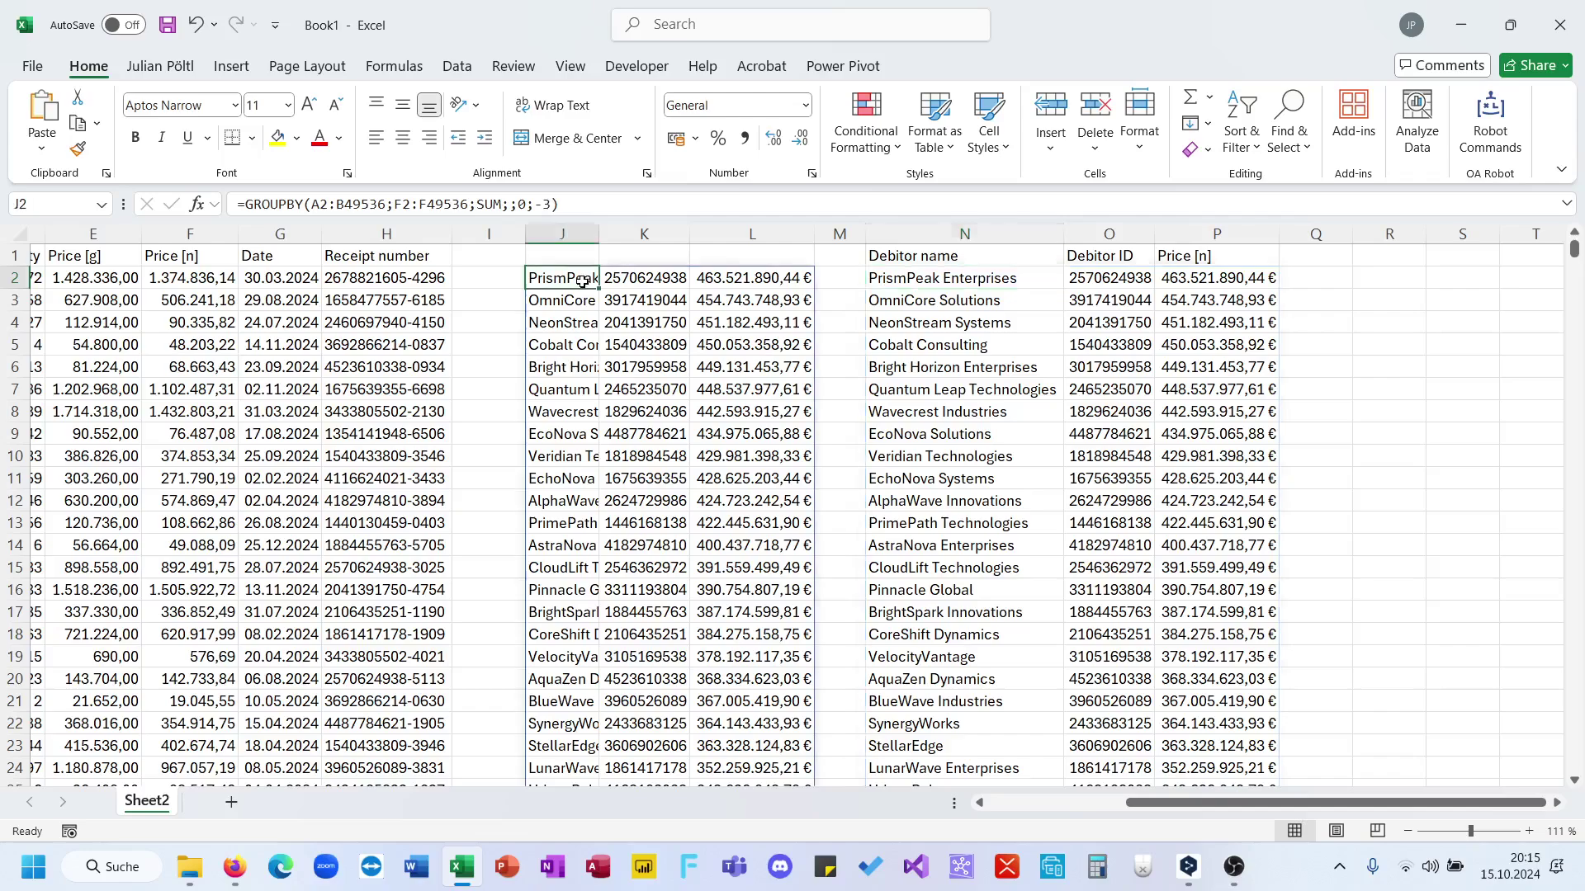
click(888, 272)
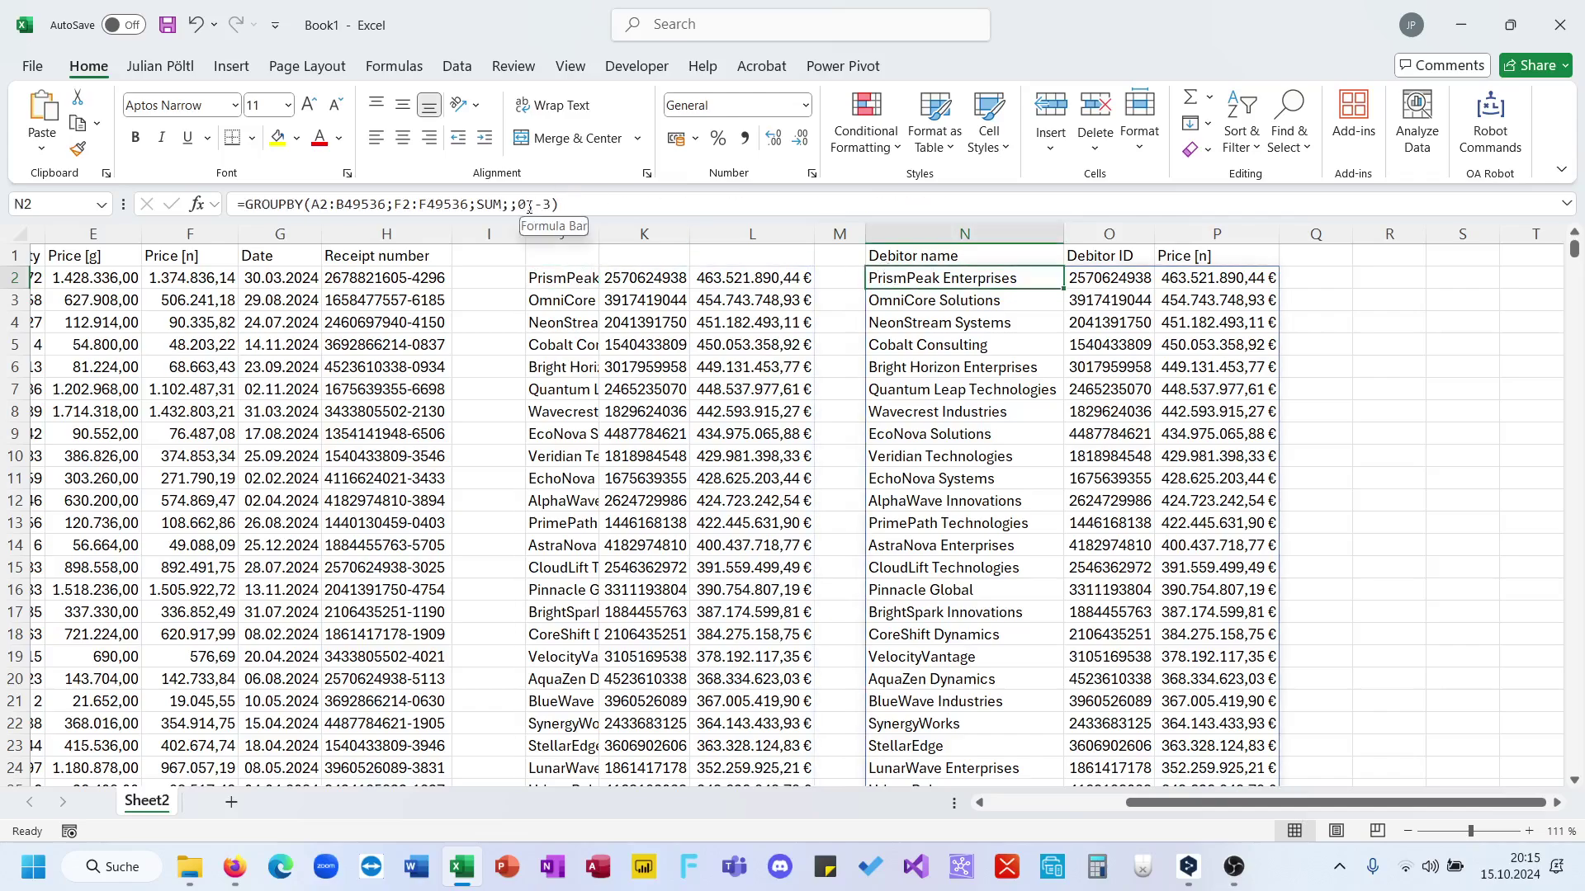
Step: Replace SUM with AVERAGE as the aggregation in the N2 GROUPBY formula
double_click(490, 204)
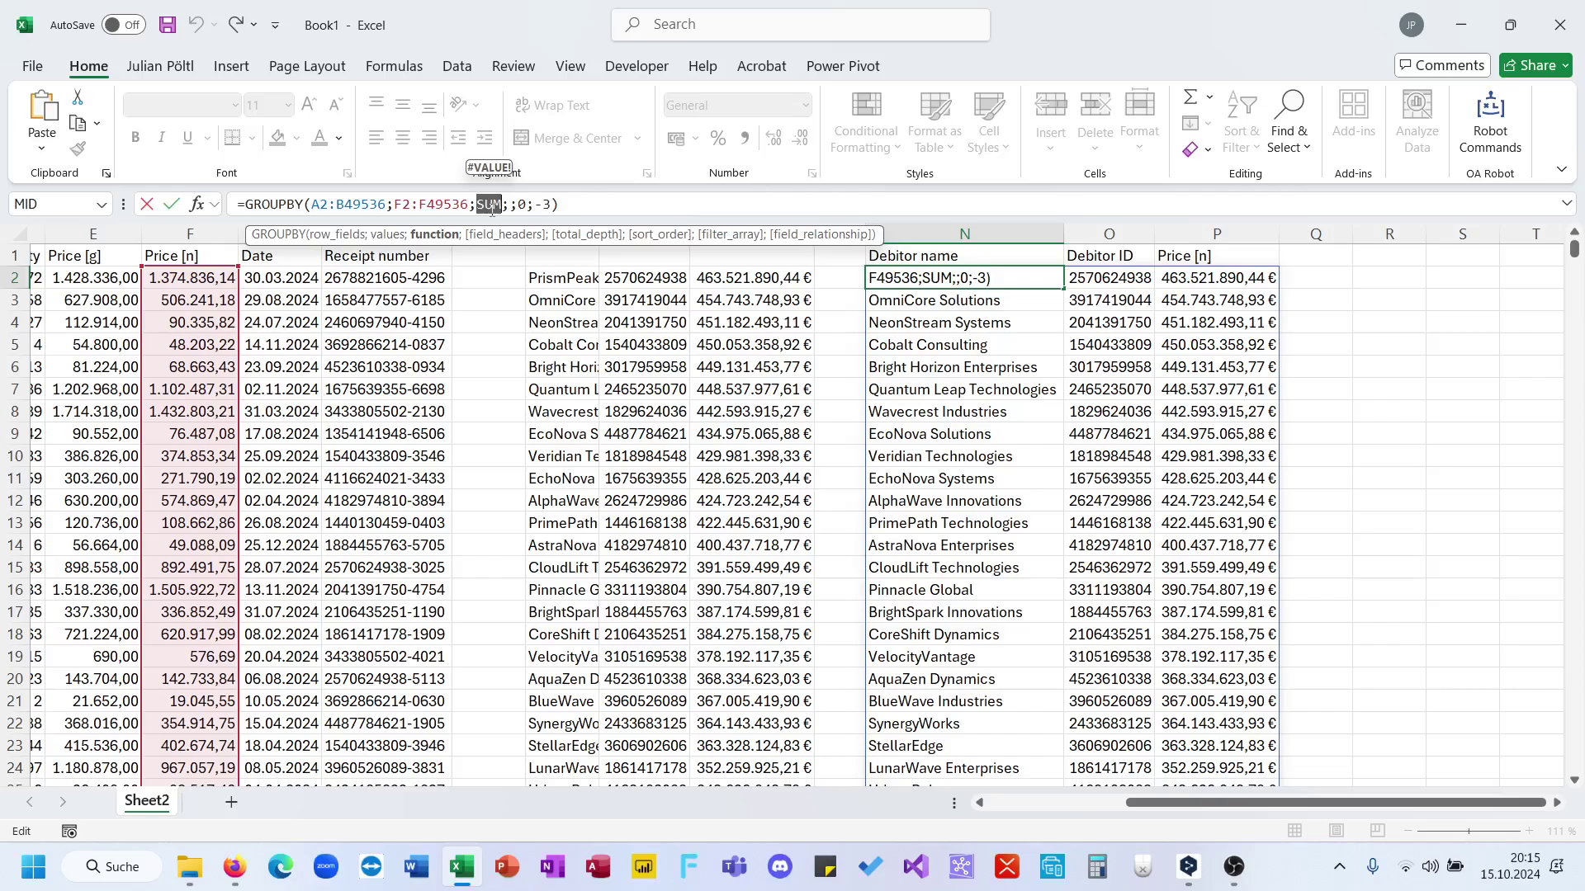
text(av)
key(BackSpace)
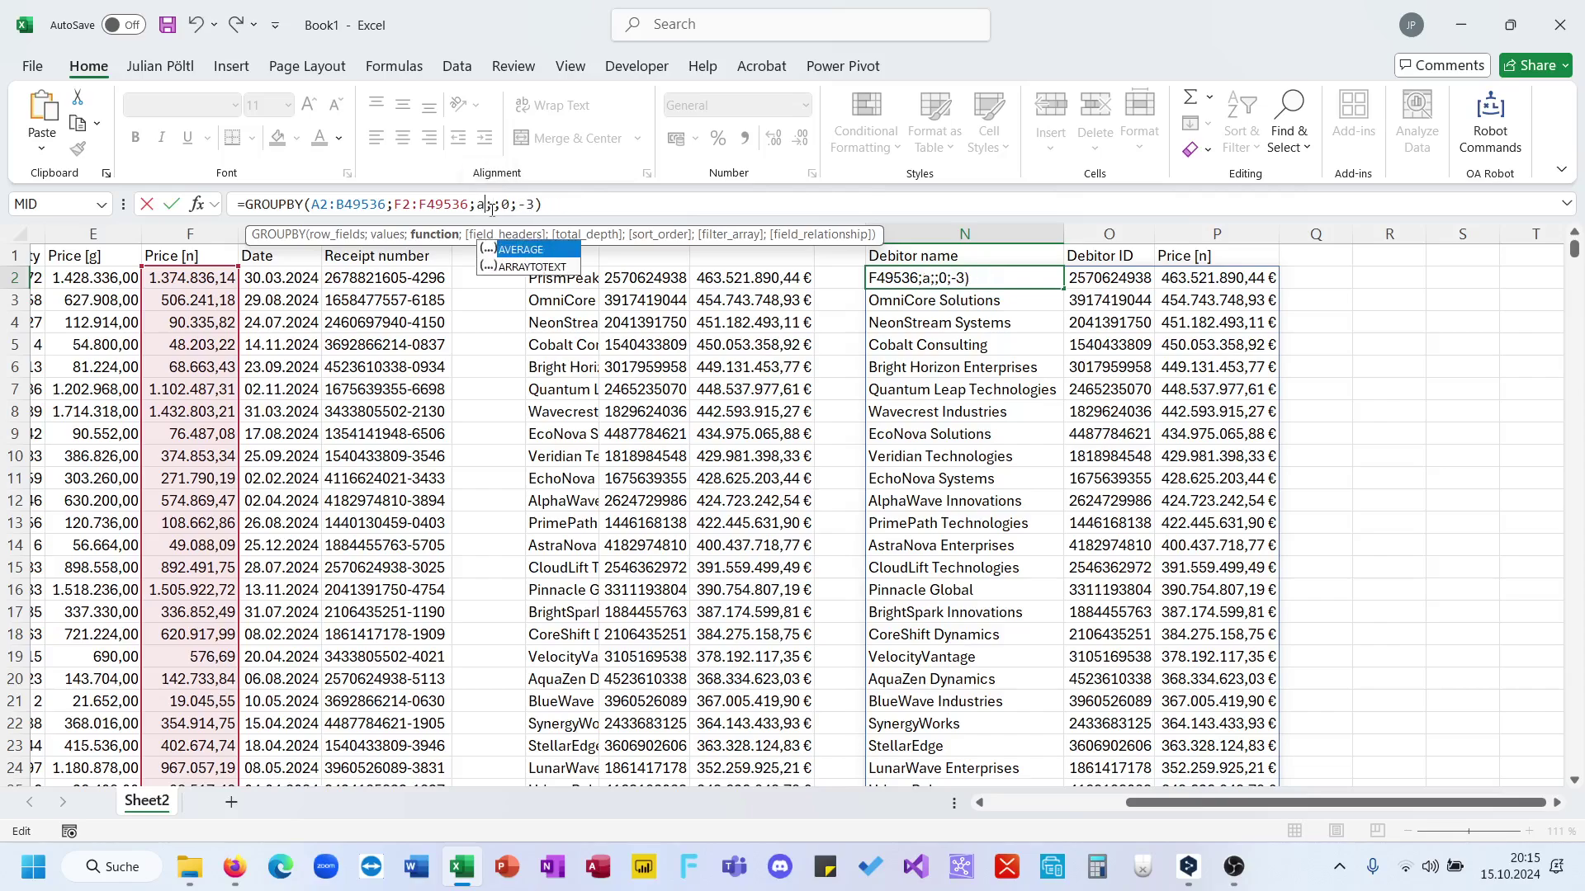
key(Tab)
key(Return)
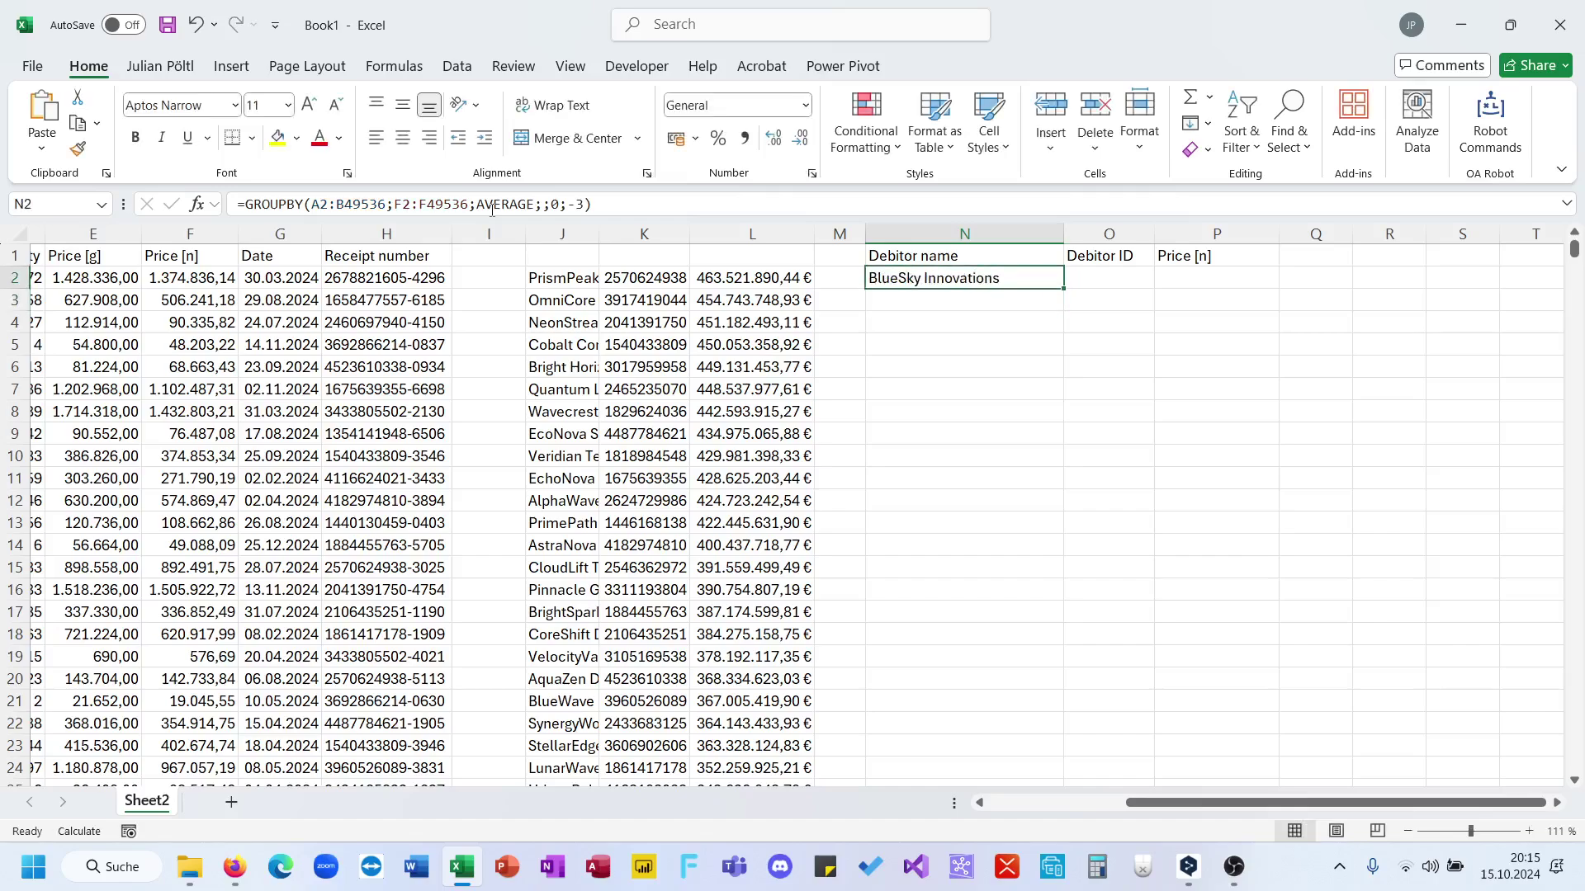
Step: Check the spilled average net price table, ranked highest first from 550.218,33 €
click(632, 200)
key(Return)
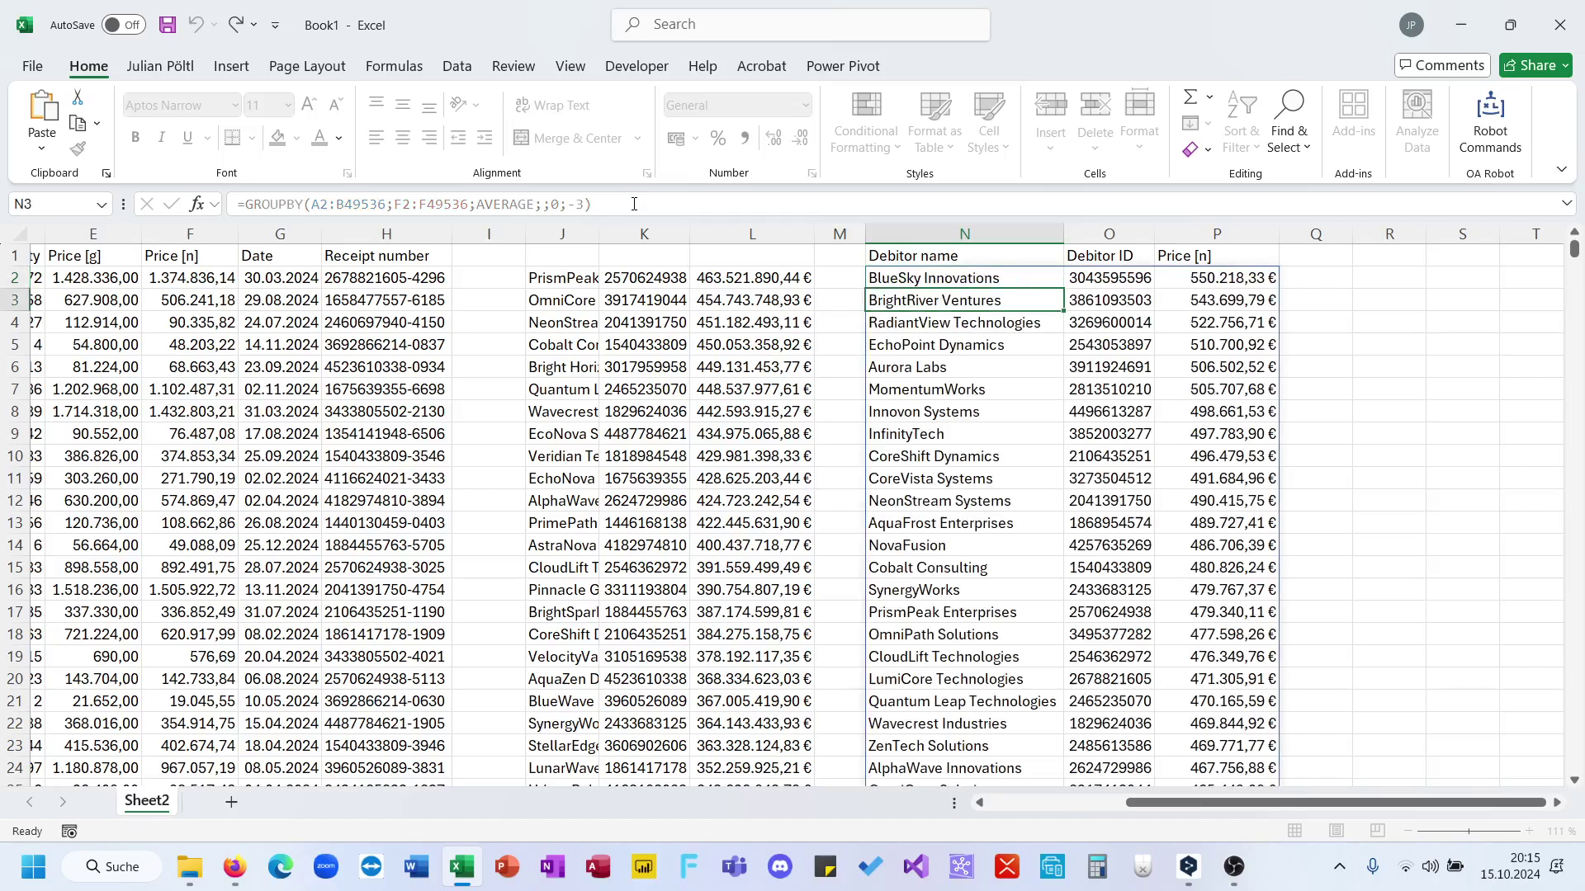
key(Right)
key(Right)
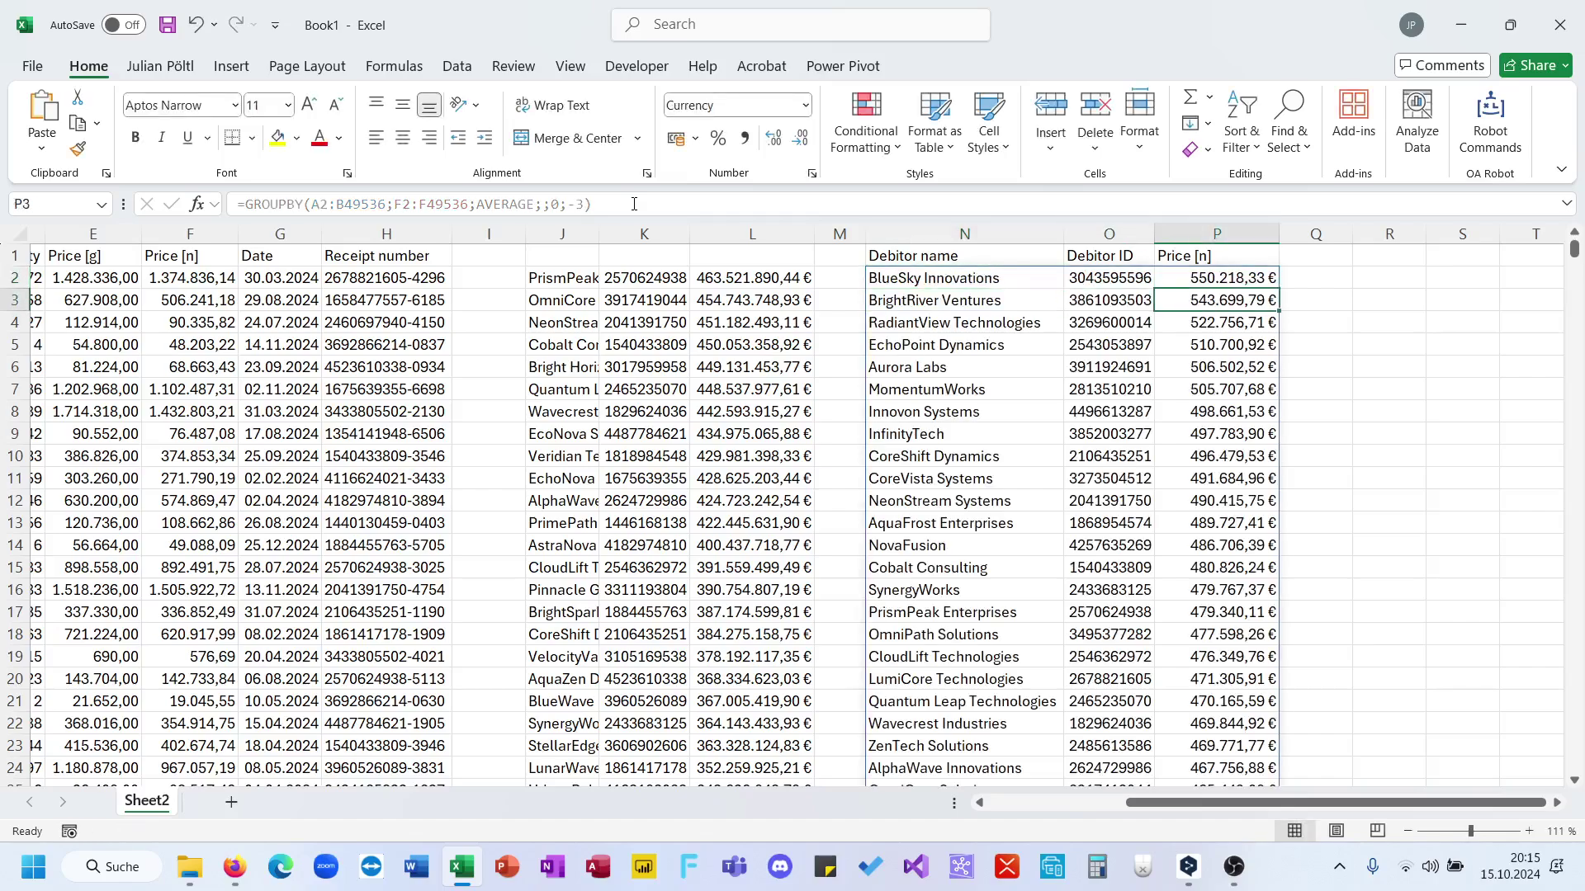
key(ctrl+Left)
key(ctrl+Down)
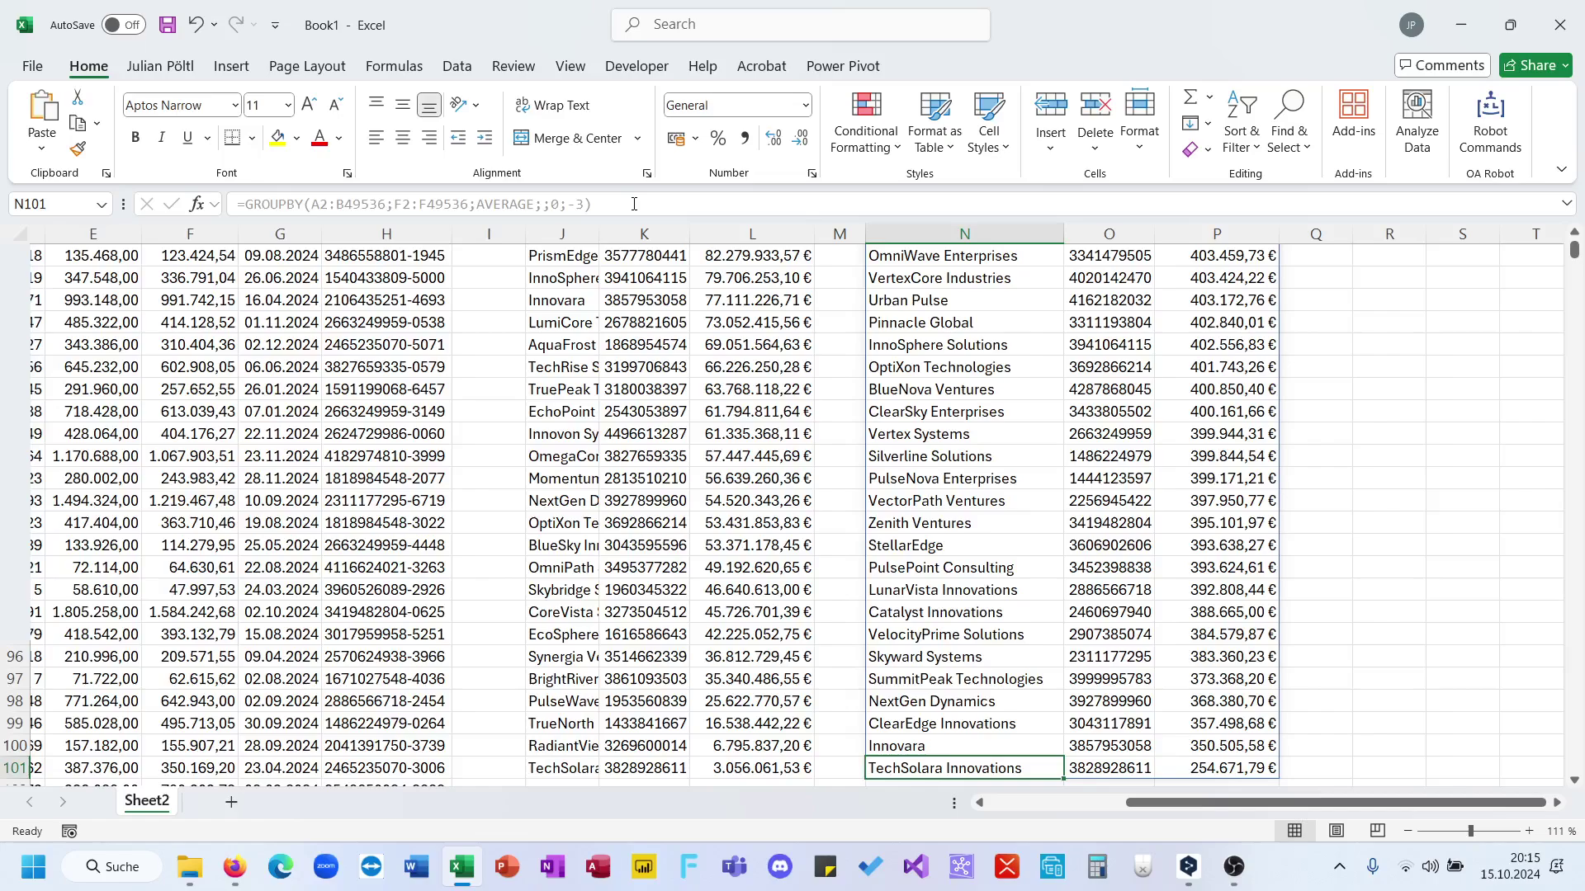
key(ctrl+Up)
scroll(696, 369, left, 5)
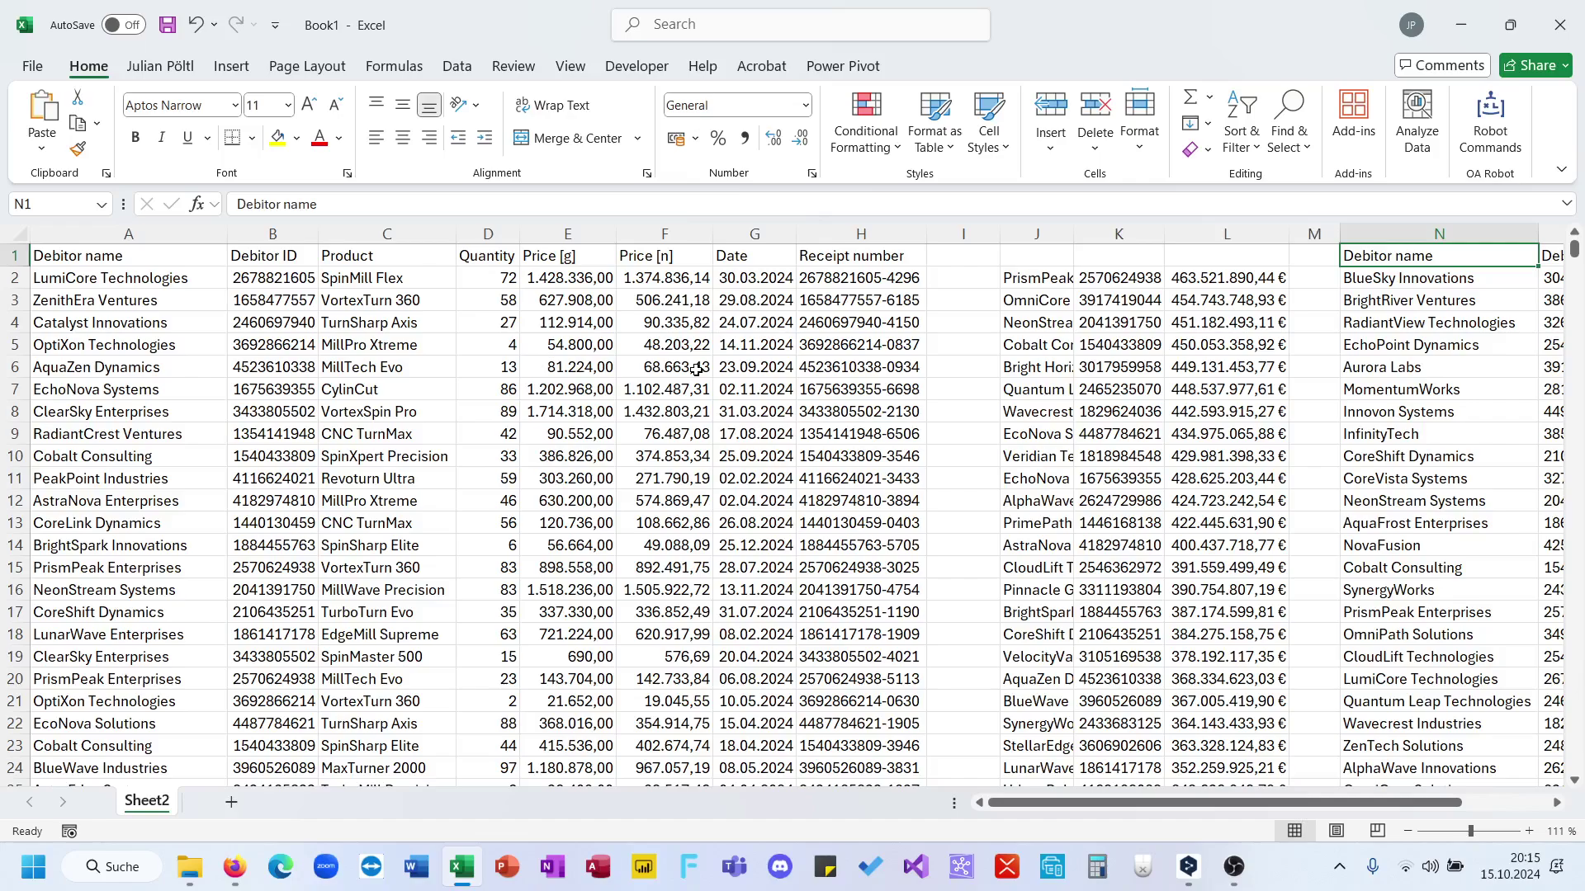
scroll(964, 377, right, 1)
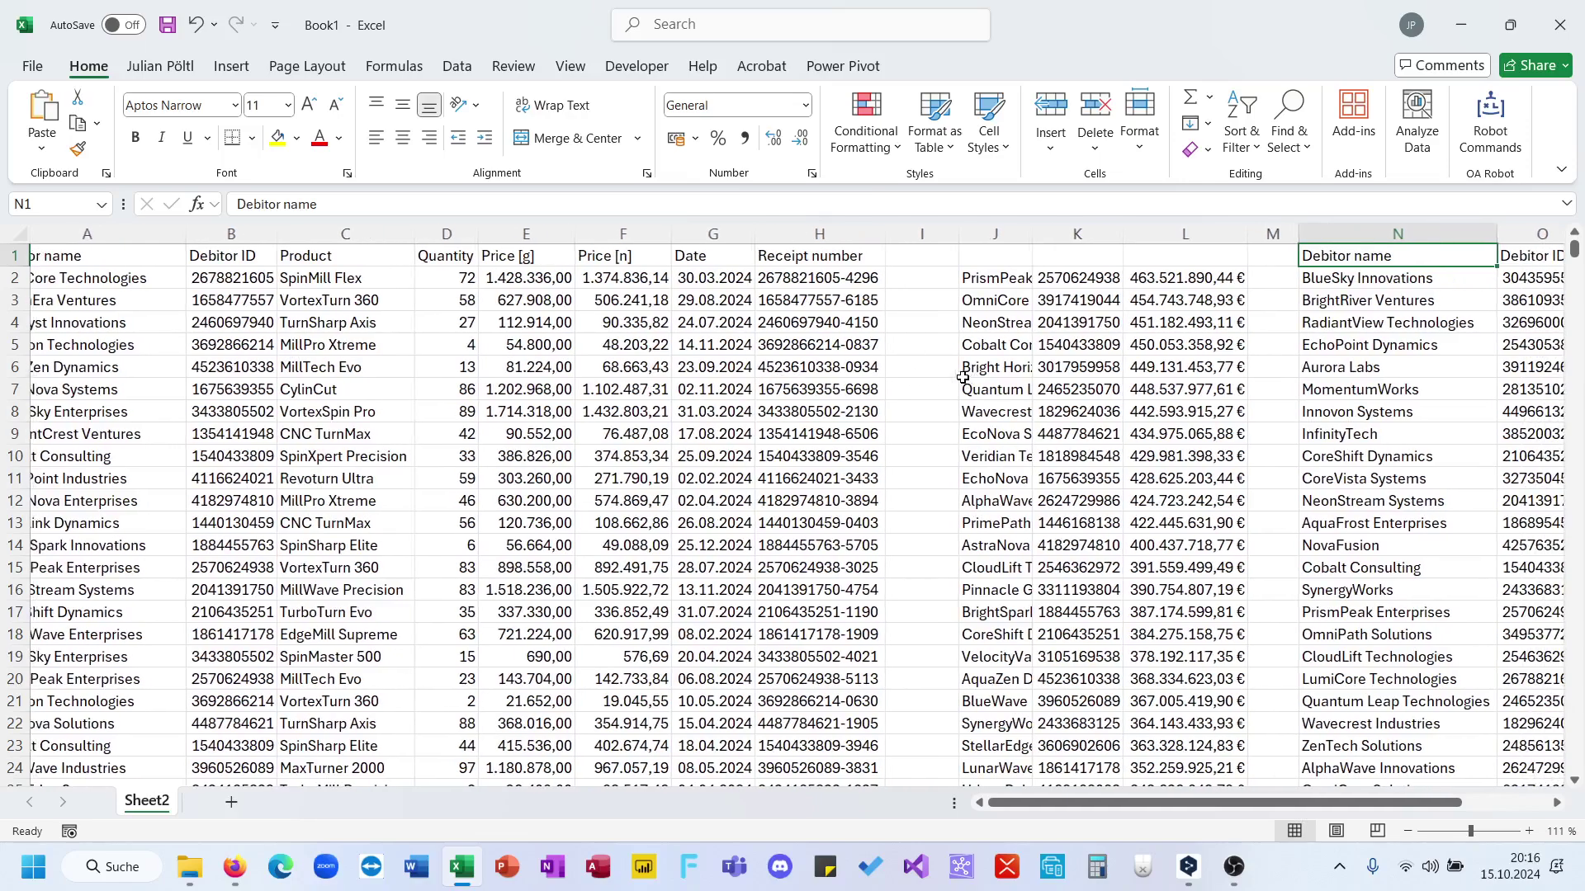
scroll(963, 377, right, 5)
click(913, 369)
scroll(916, 367, left, 6)
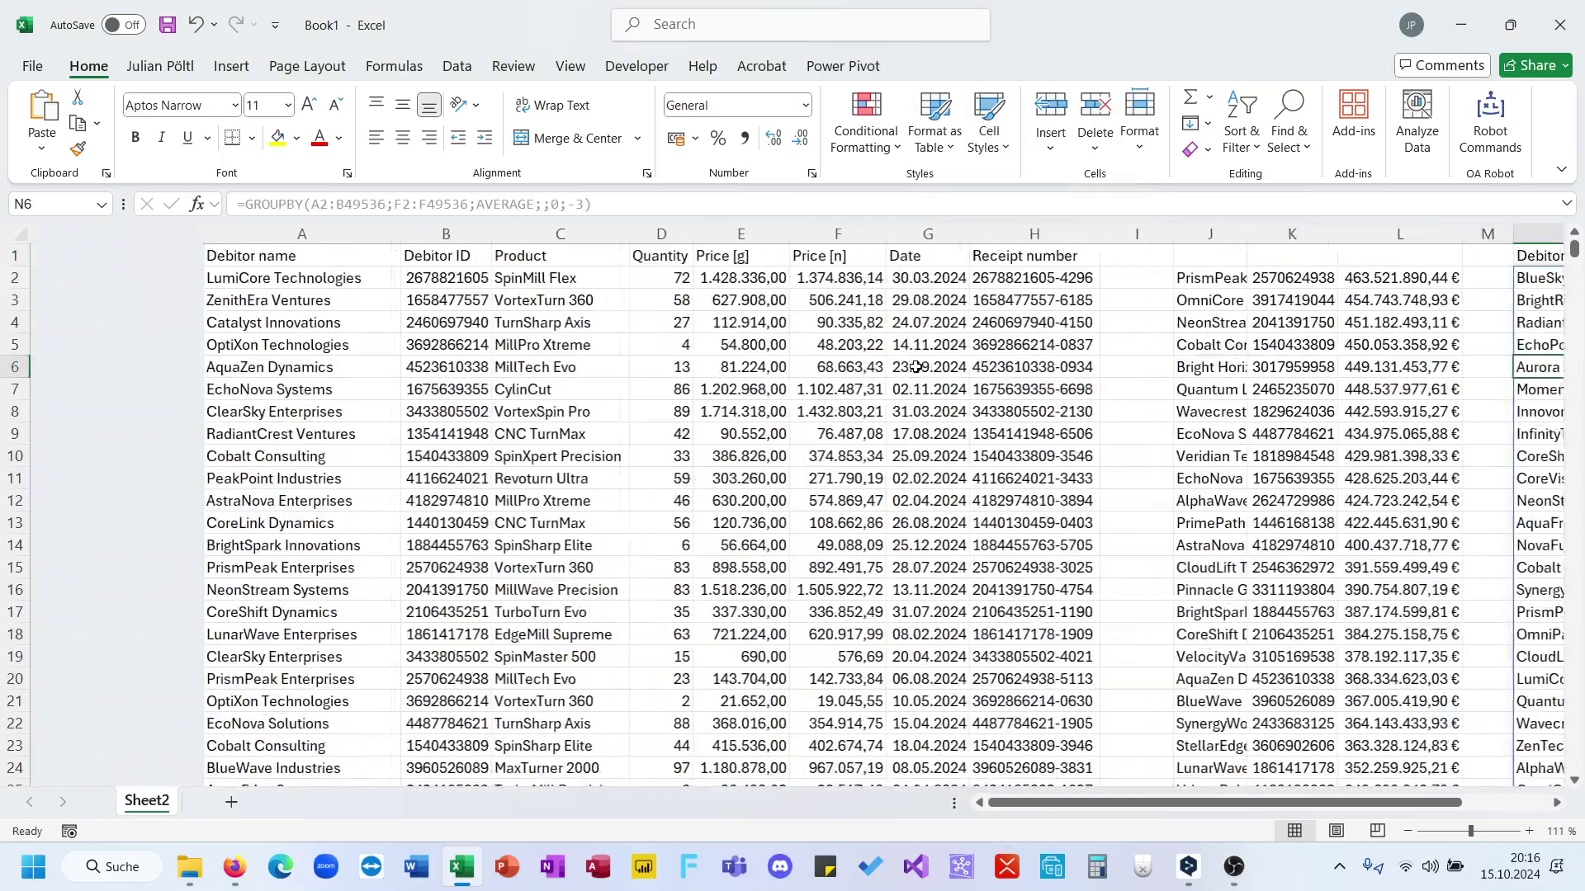
scroll(916, 367, left, 3)
click(673, 391)
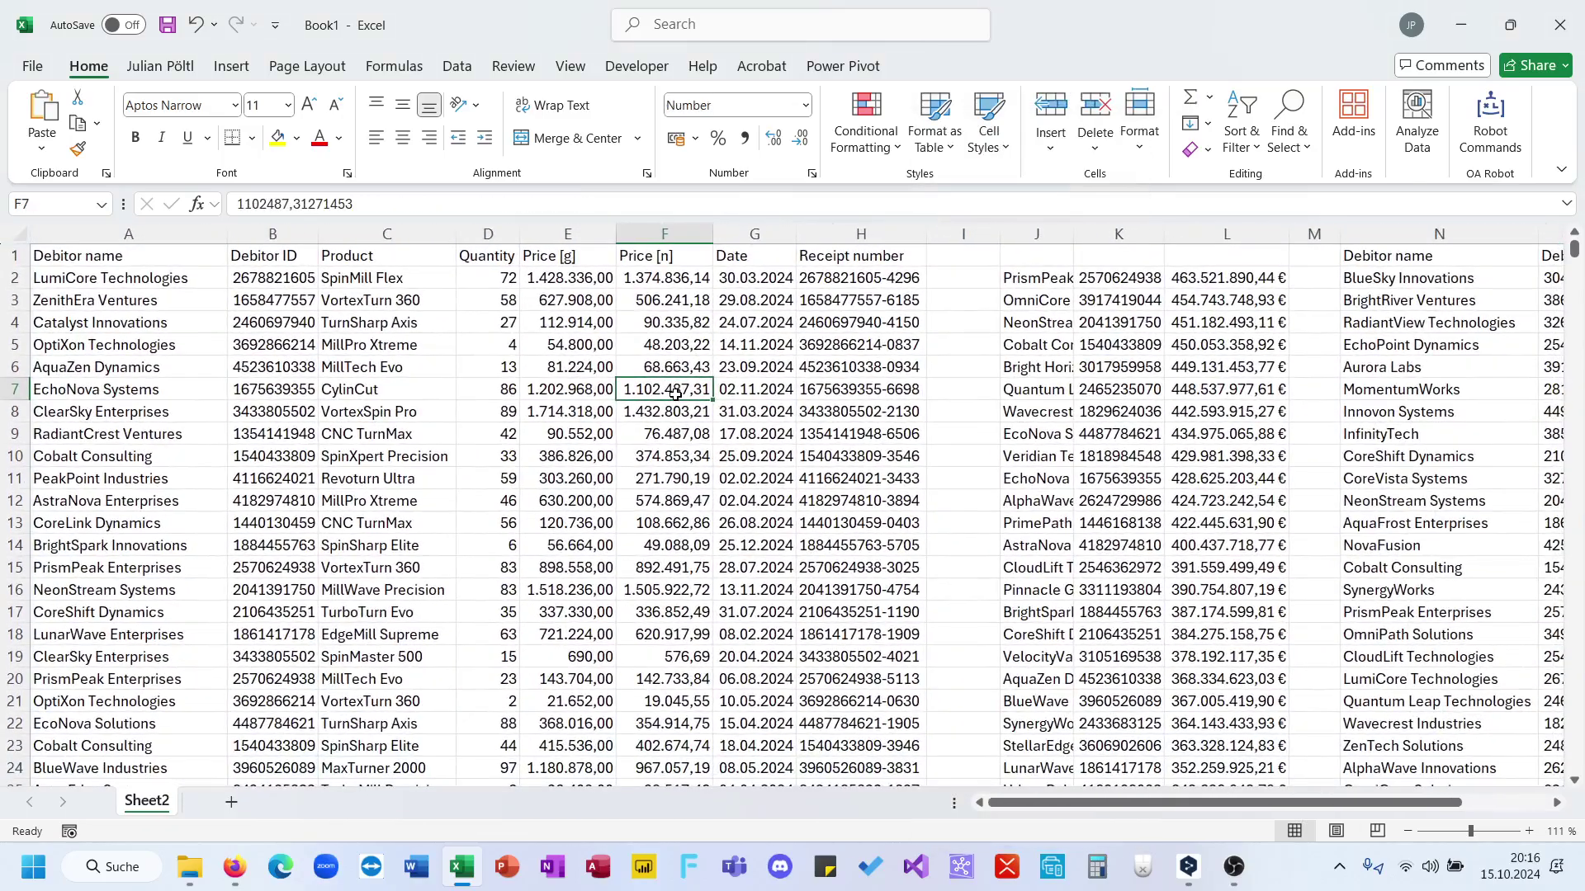